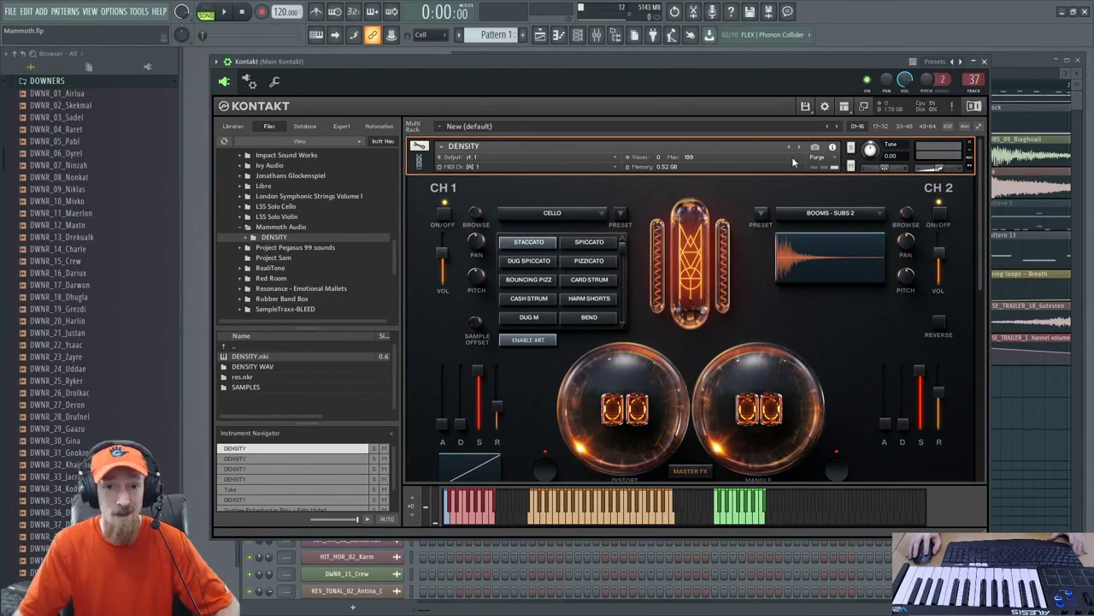
Bring the arrangement playlist forward and zoom it out to view all tracks
left_click(1016, 62)
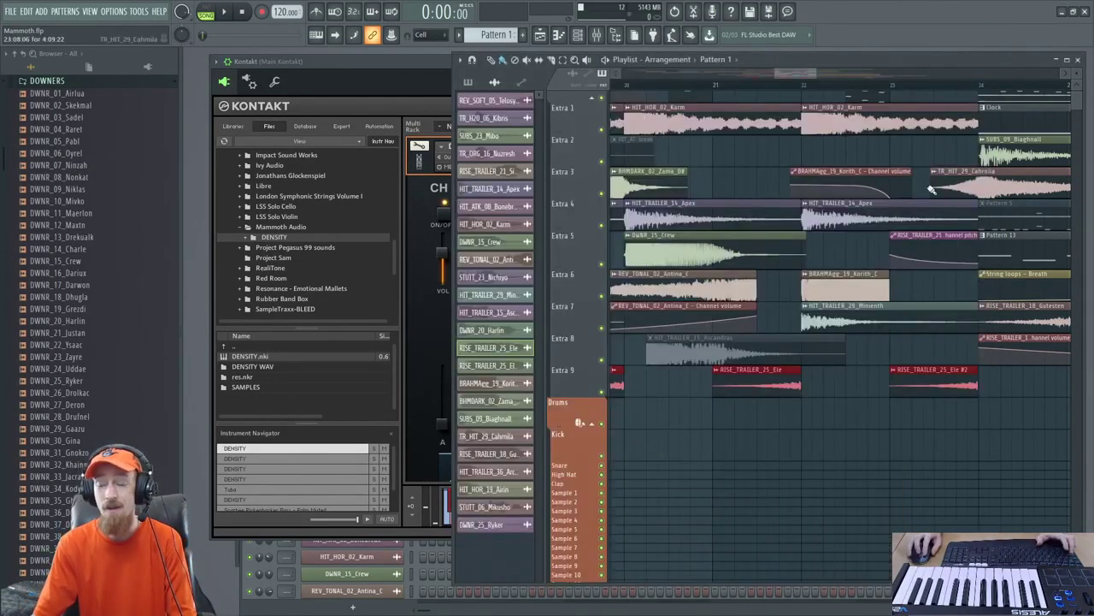
scroll(826, 159, "up", 3)
scroll(827, 160, "down", 2)
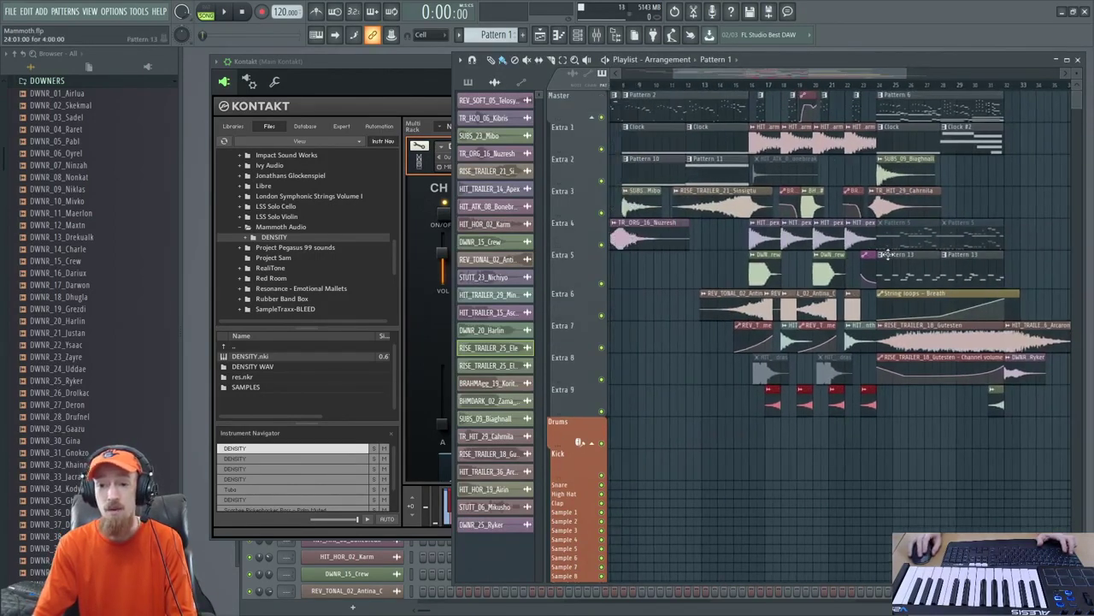
scroll(821, 180, "down", 1)
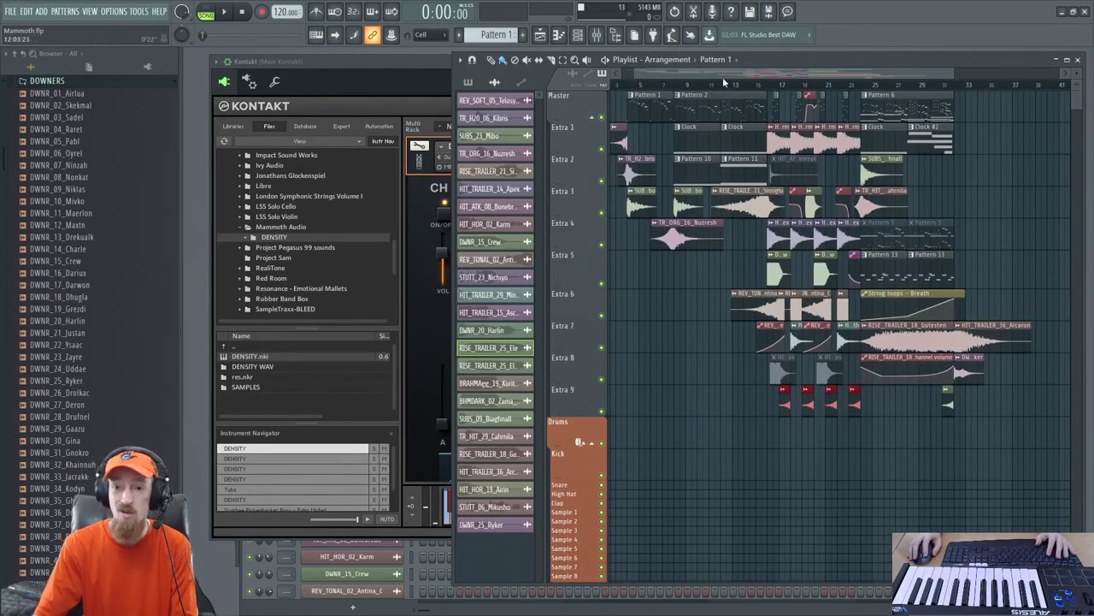
left_click_drag(725, 72, 698, 77)
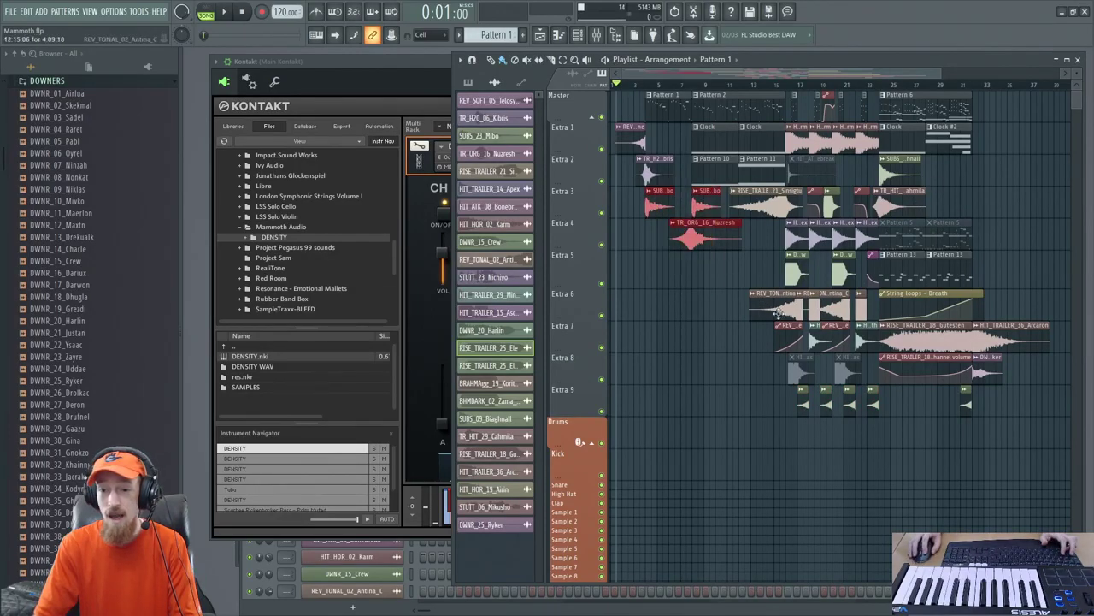
Marquee-select clips on Extra 3–9, Extra 4 and Extra 1's Clock clips, then return to Density
left_click_drag(782, 250, 871, 413)
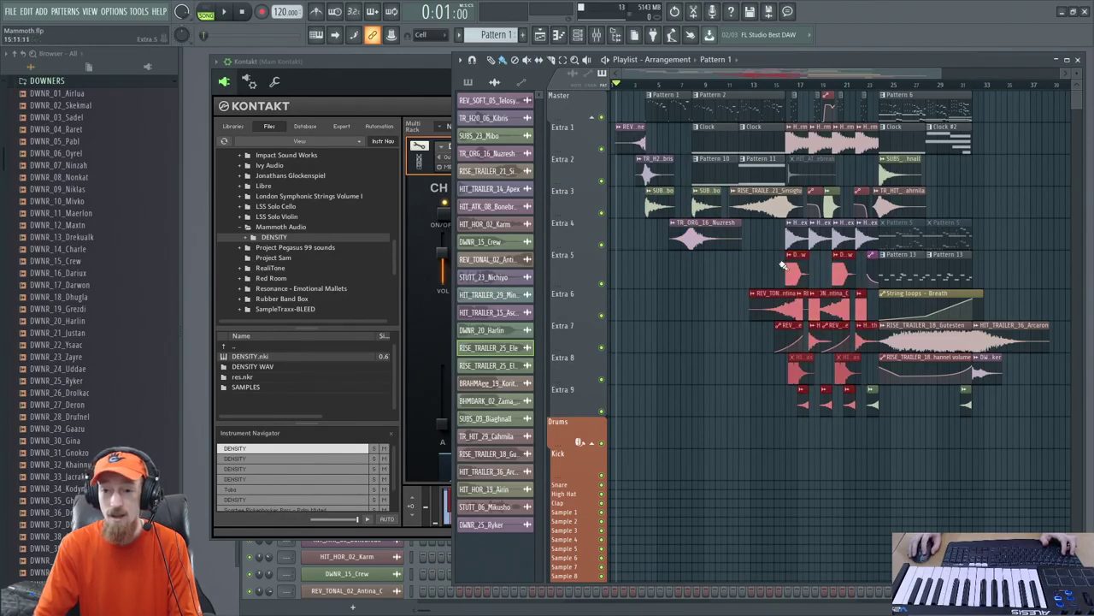
left_click_drag(775, 210, 850, 276)
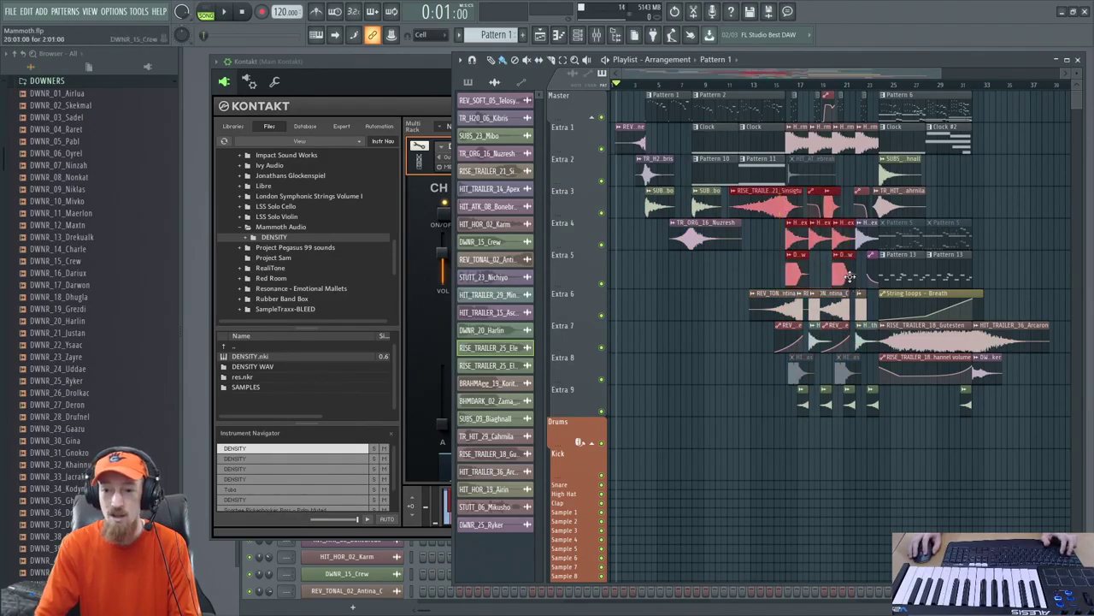
left_click(800, 241)
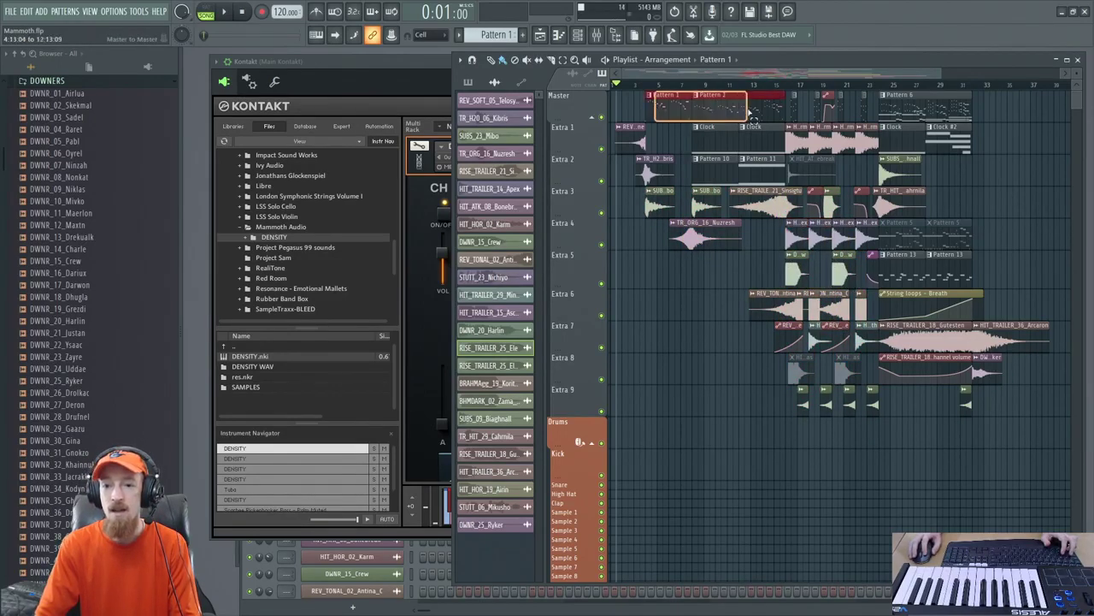
left_click_drag(721, 123, 756, 145)
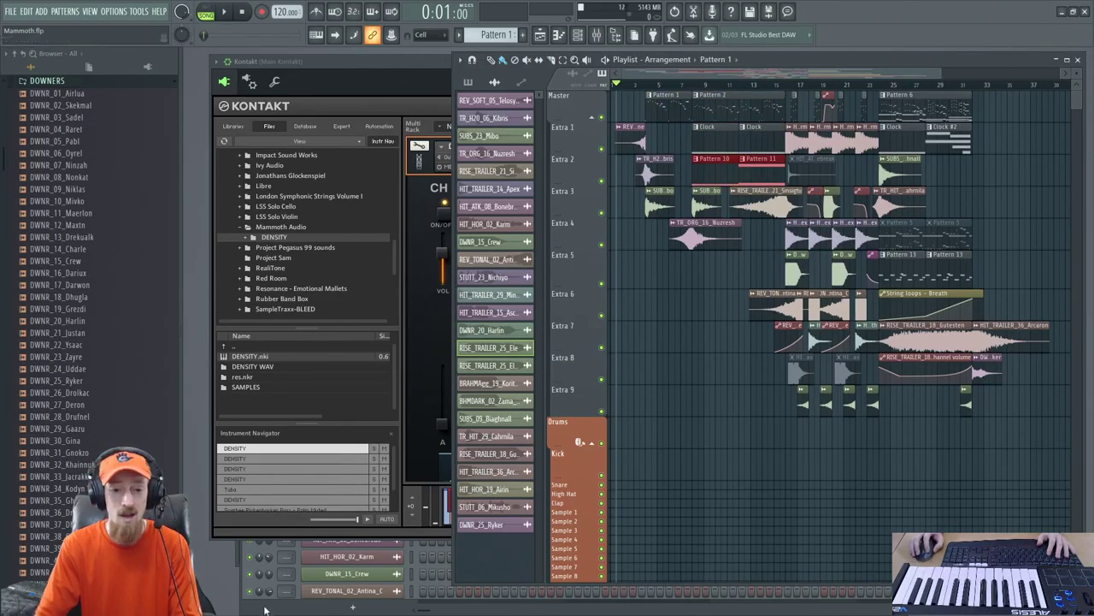
left_click(255, 533)
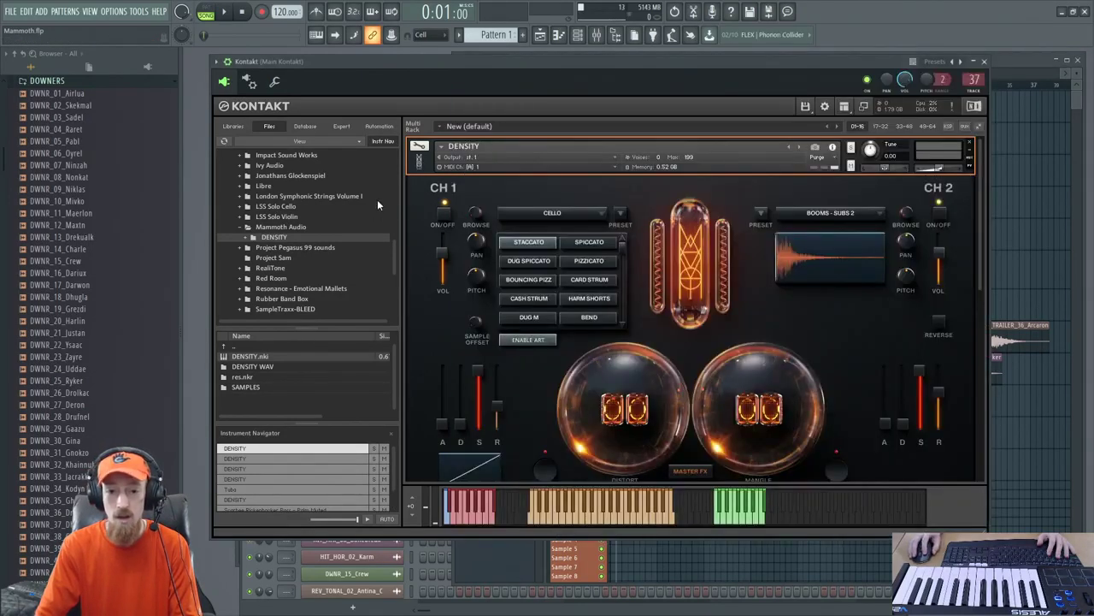
Collapse Density to list the rack's Density instances, Tuba, Rickenbacker bass and Epic Rhythms, then return to the playlist
left_click(417, 162)
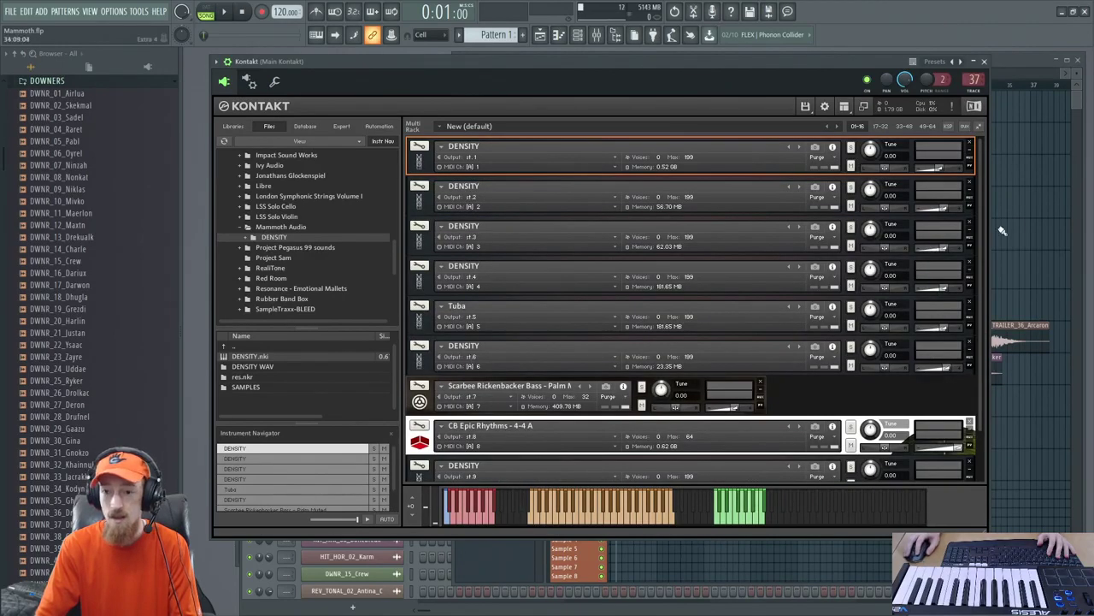
scroll(900, 327, "down", 2)
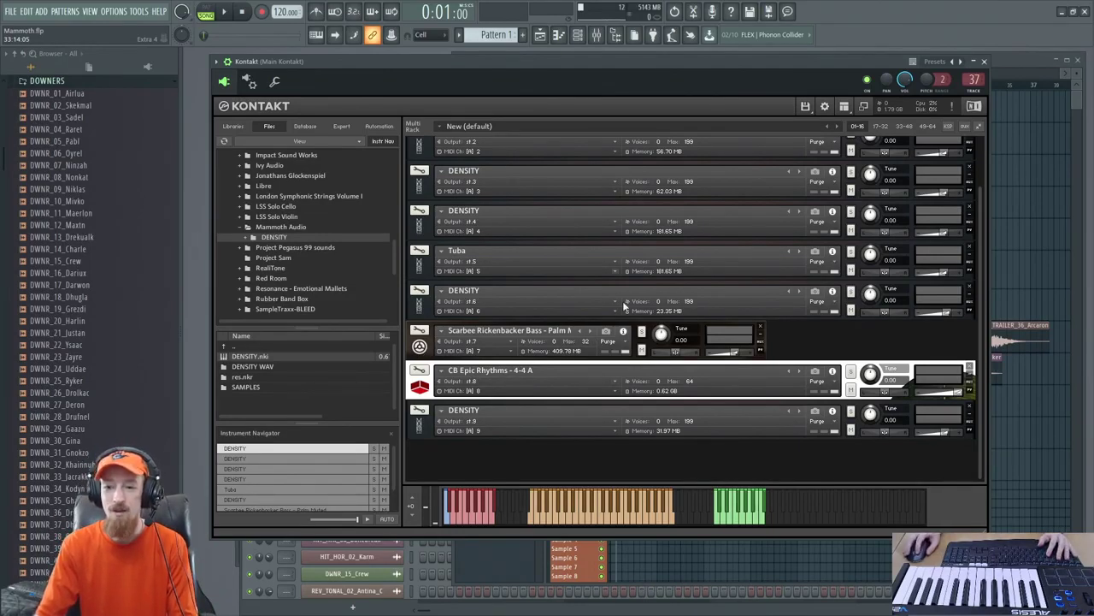
scroll(987, 299, "up", 2)
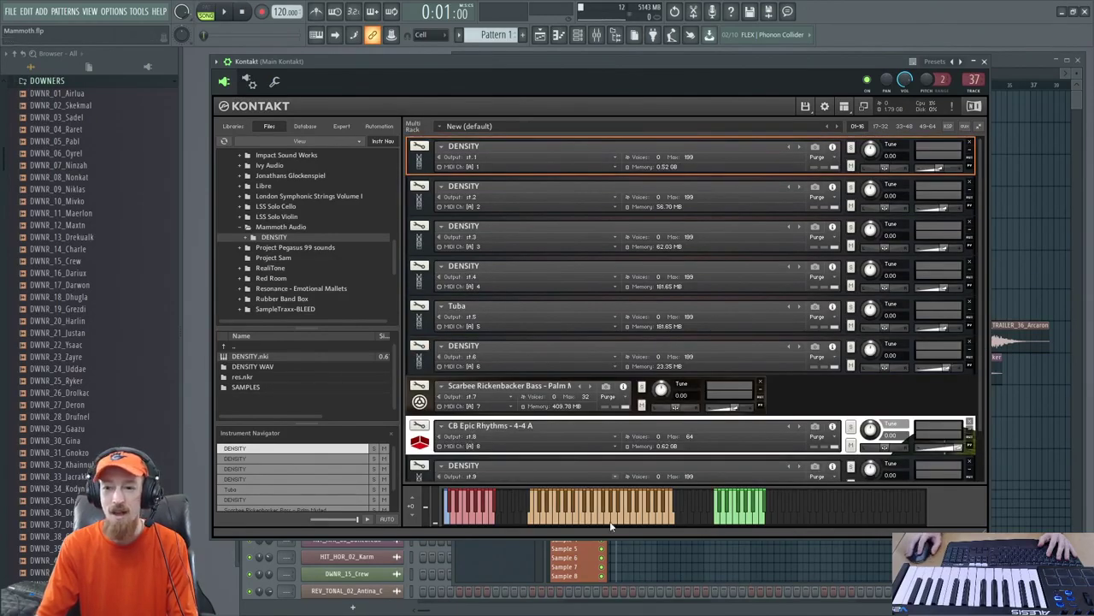
left_click(1005, 64)
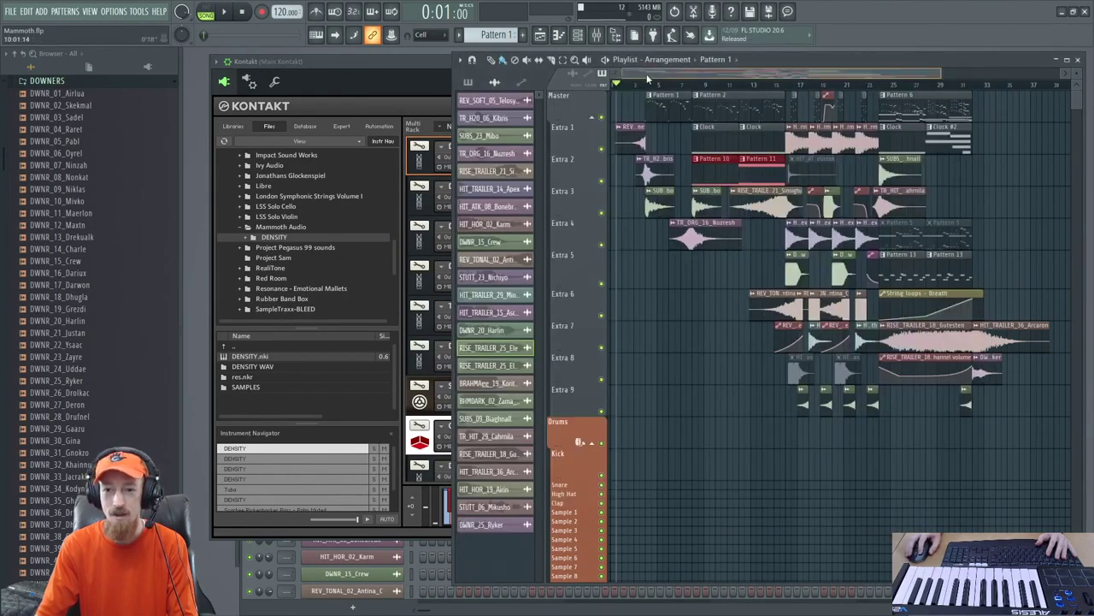
Start arrangement playback and view the Cello part's notes in the piano roll
key("space")
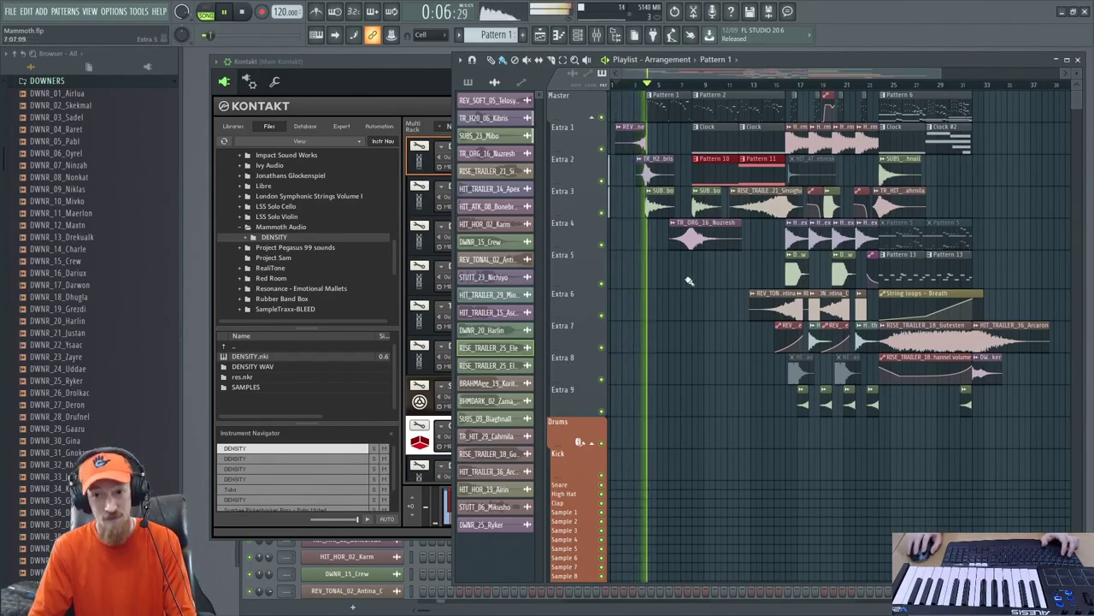
scroll(690, 281, "up", 2, "ctrl")
left_click(733, 184)
left_click(783, 229)
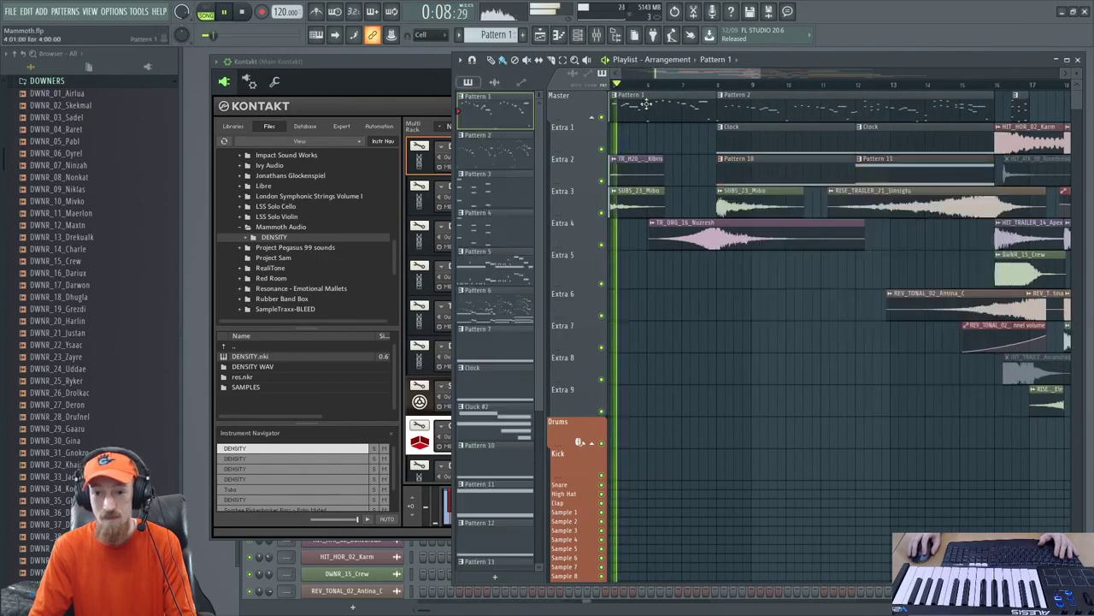
scroll(590, 239, "down", 2, "ctrl")
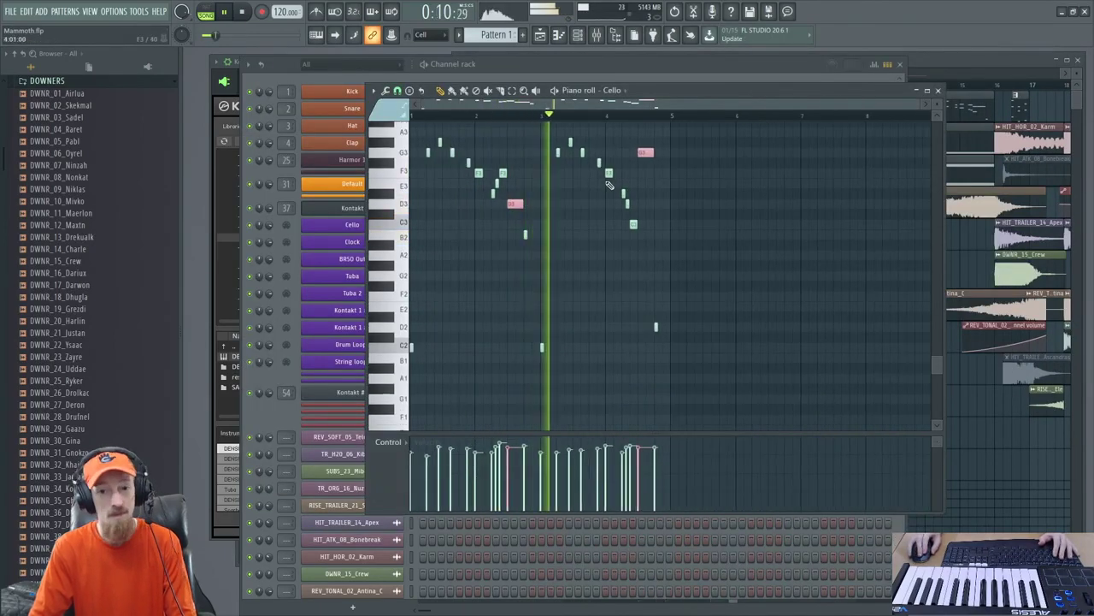
scroll(576, 276, "up", 1)
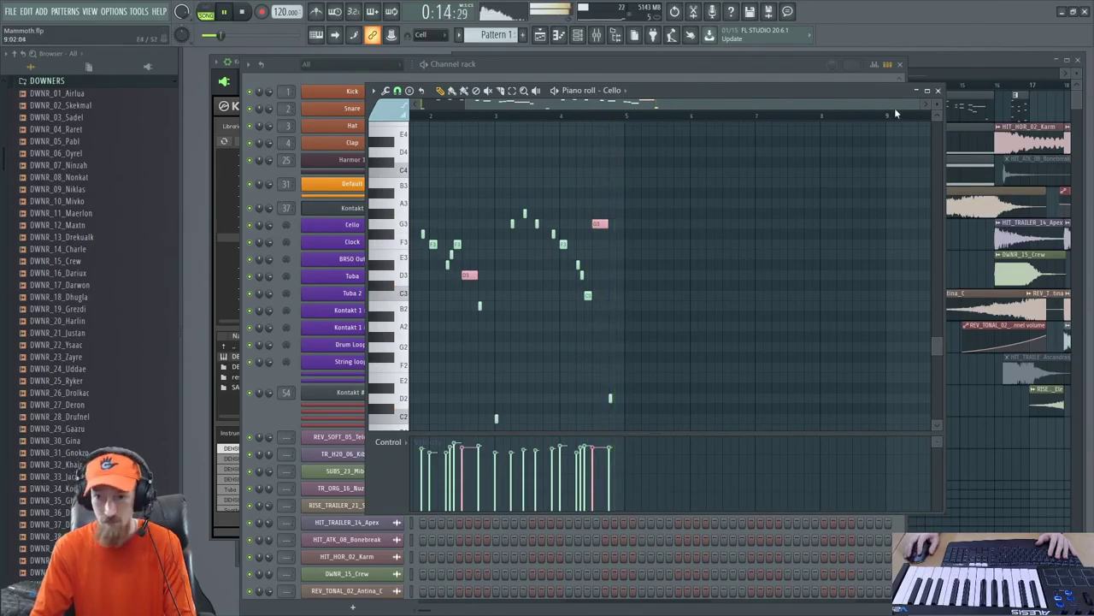
left_click(941, 64)
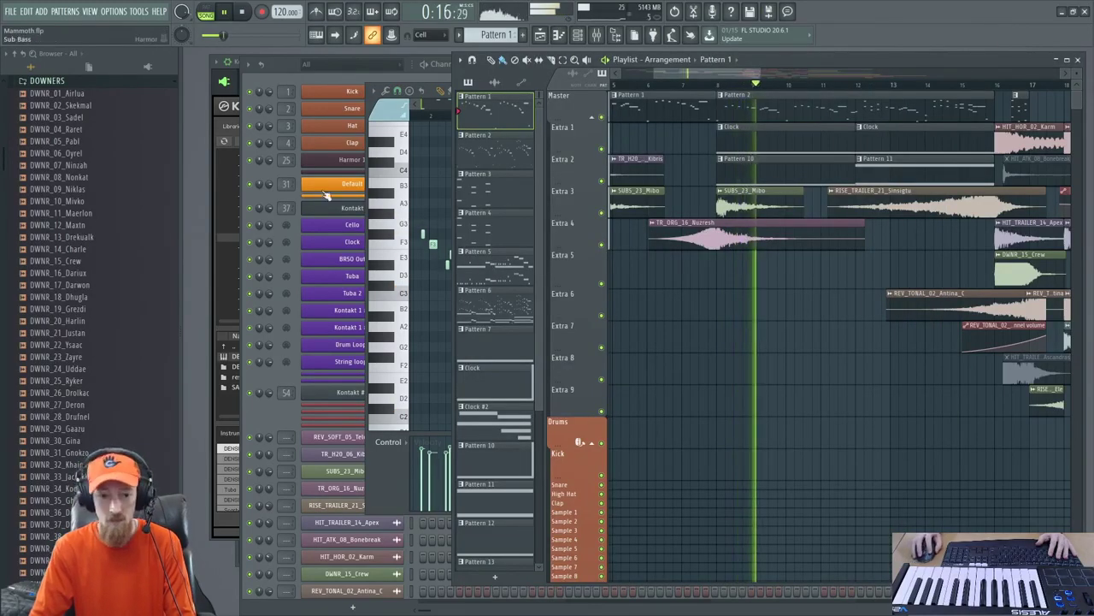
Preview Density slots 3, 2 and 1 (Cello Rhythms, Clocks, Cello), then return to the playlist
left_click(216, 293)
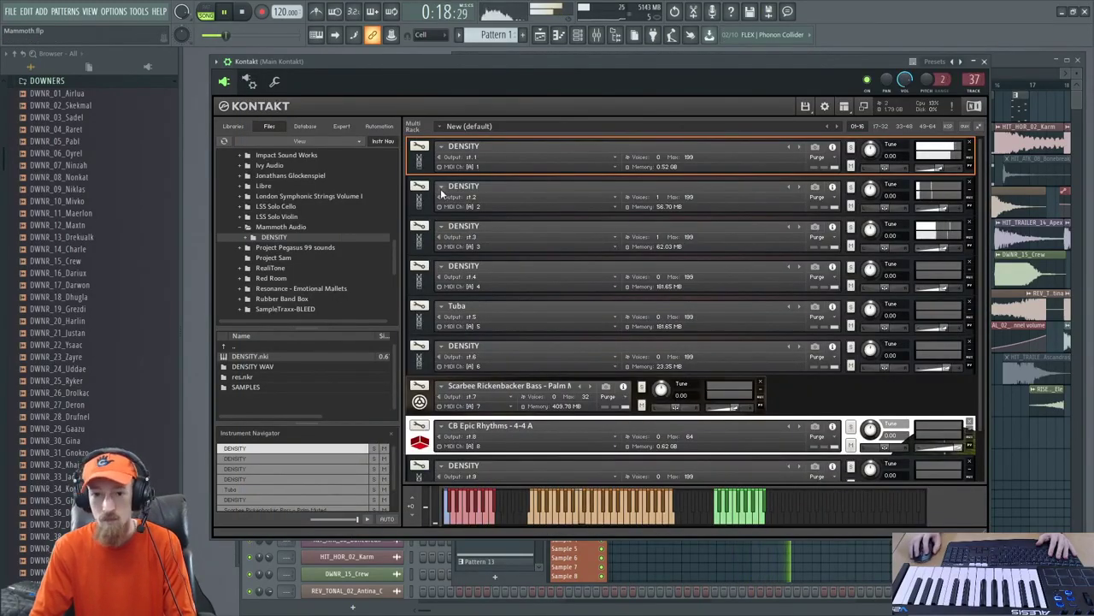
left_click(418, 244)
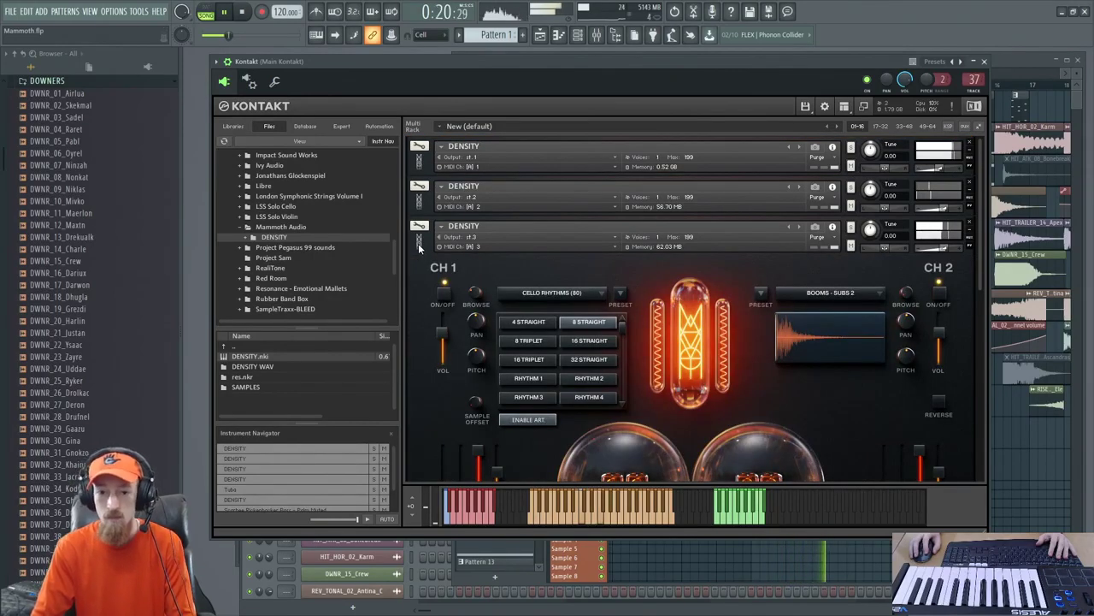
left_click(418, 243)
left_click(420, 203)
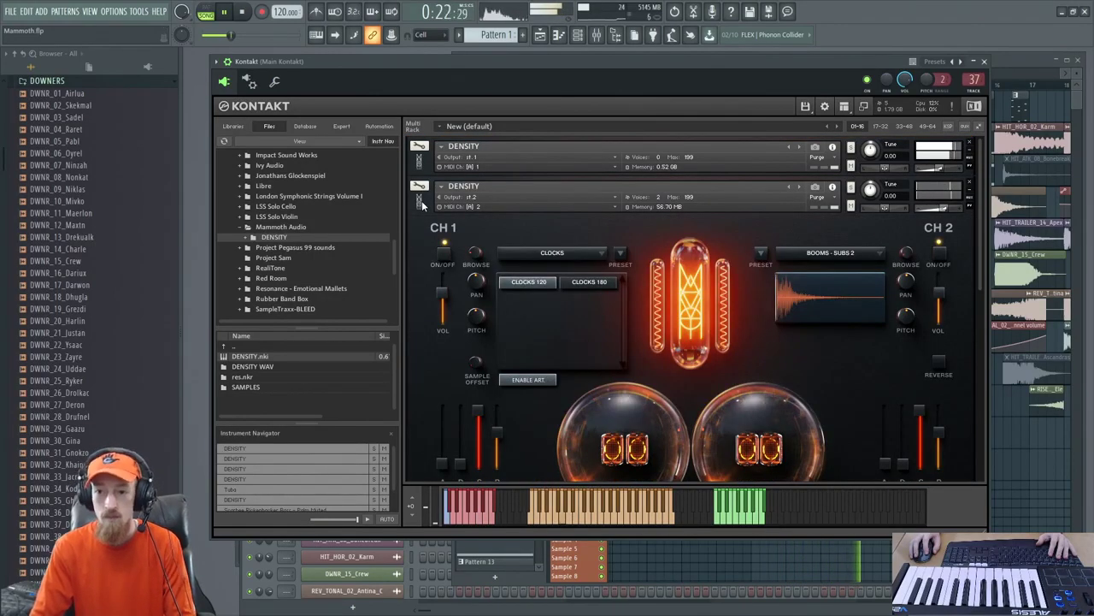
left_click(421, 202)
left_click(418, 162)
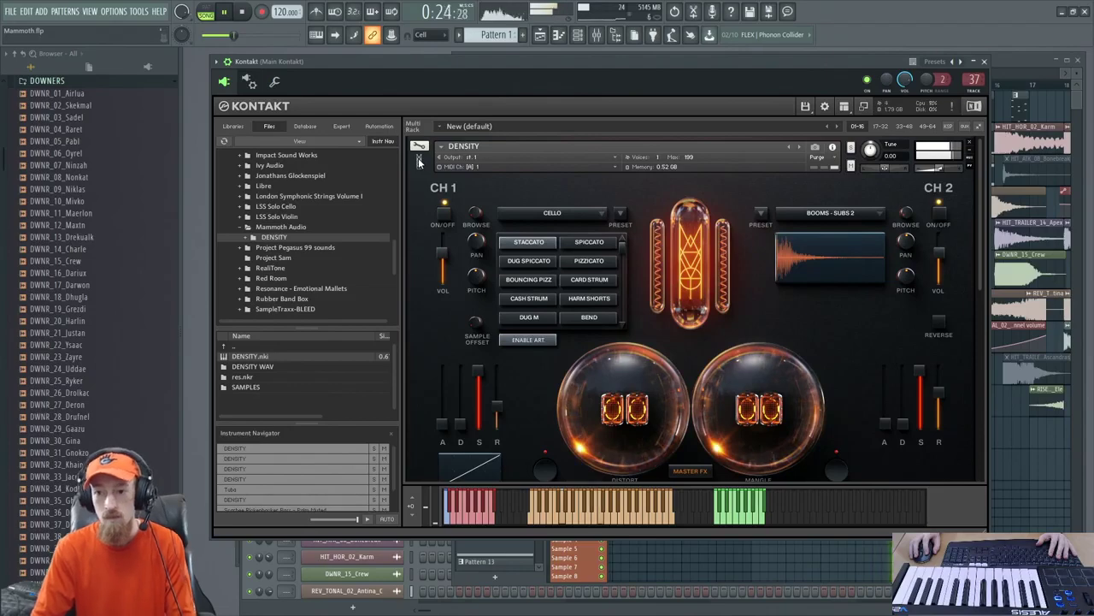
left_click(418, 161)
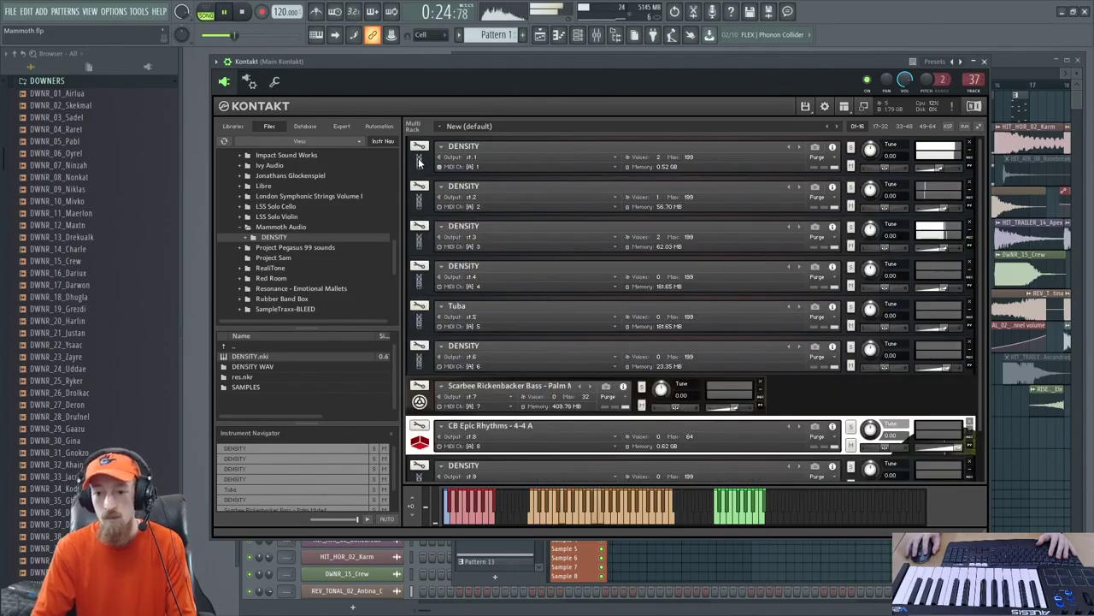
left_click(1017, 63)
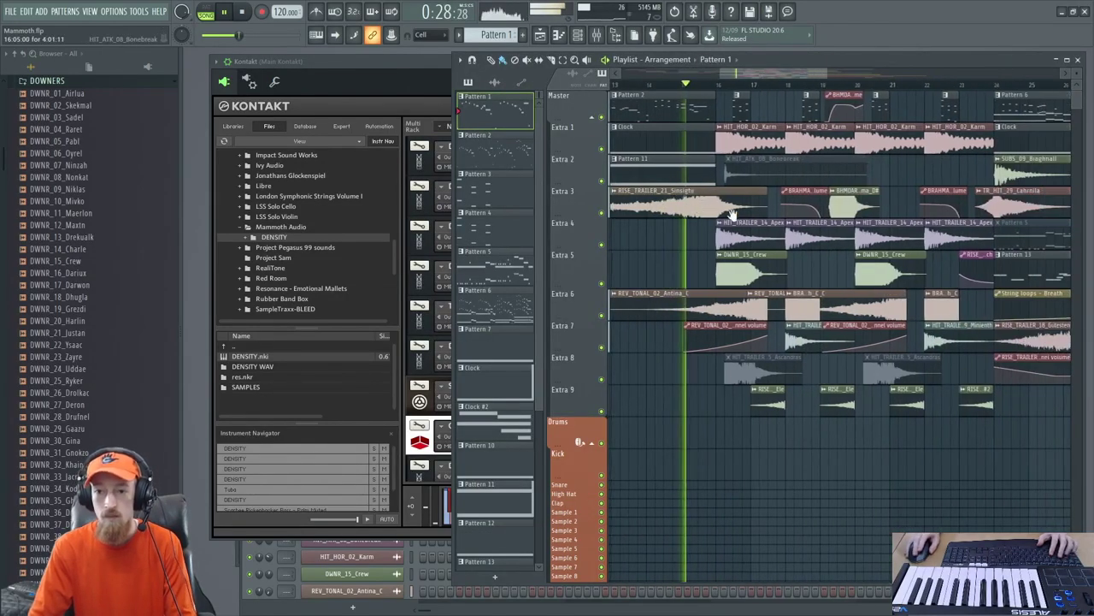
Follow the playhead through the trailer hits and rises, briefly checking the Kontakt rack
scroll(770, 212, "down", 1)
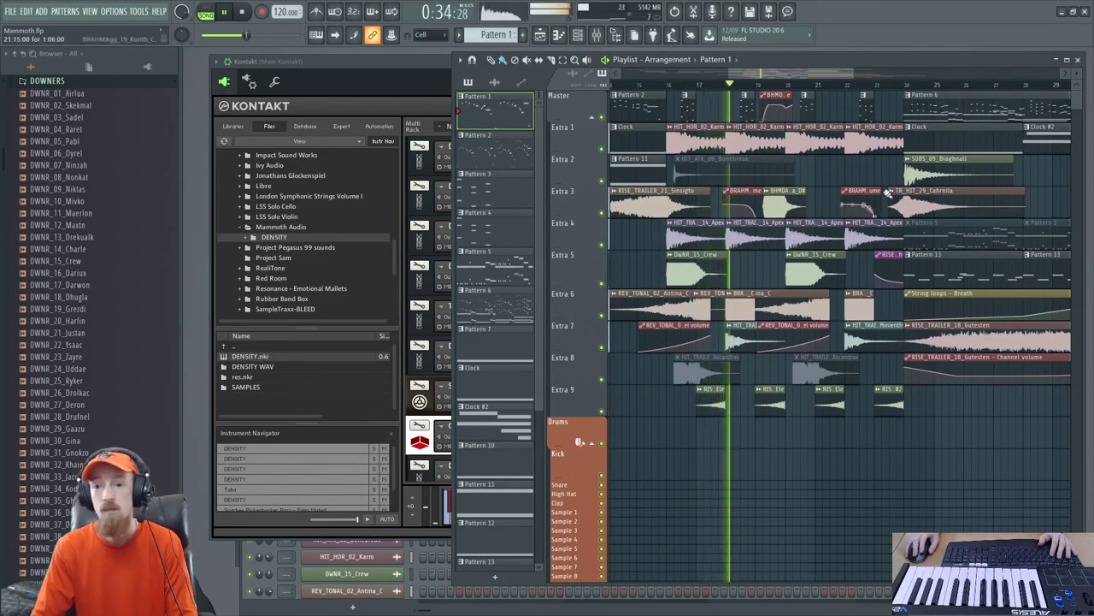
scroll(855, 198, "right", 2)
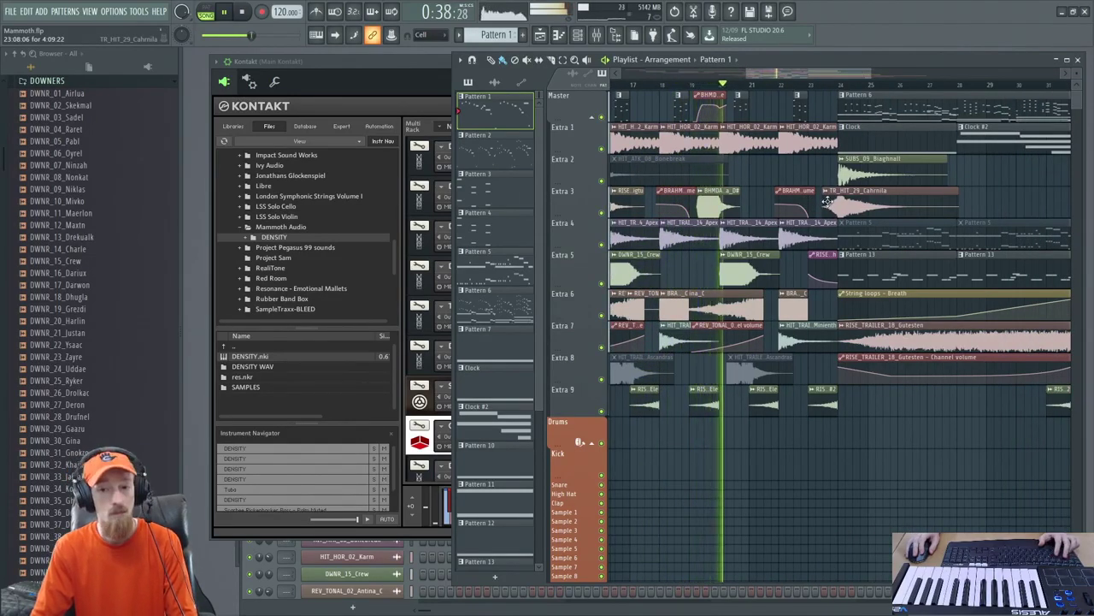
scroll(821, 196, "right", 3)
scroll(804, 171, "down", 1)
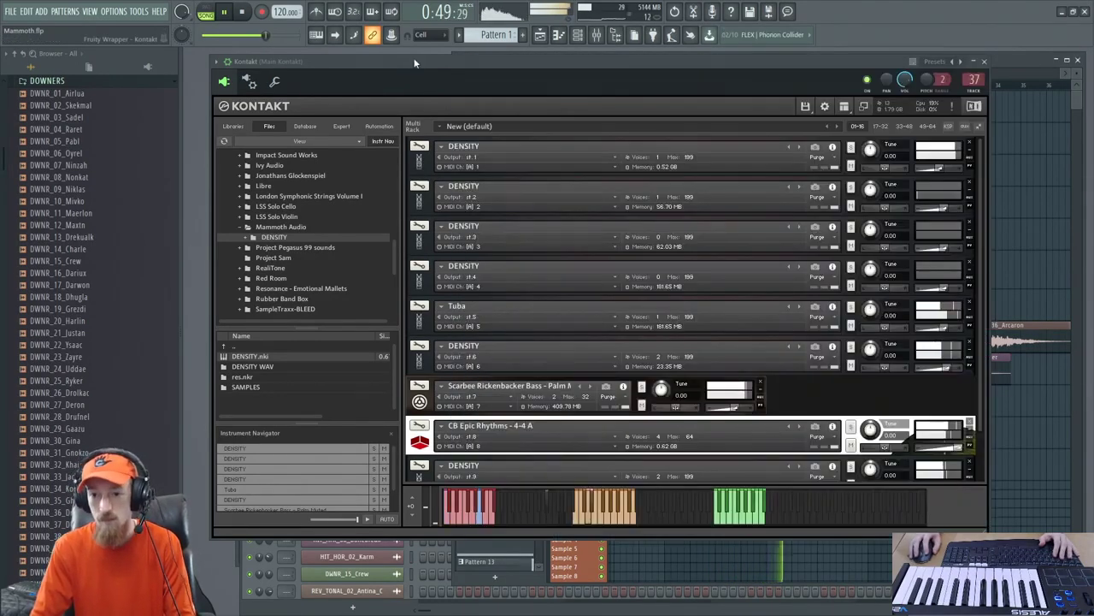
left_click(405, 70)
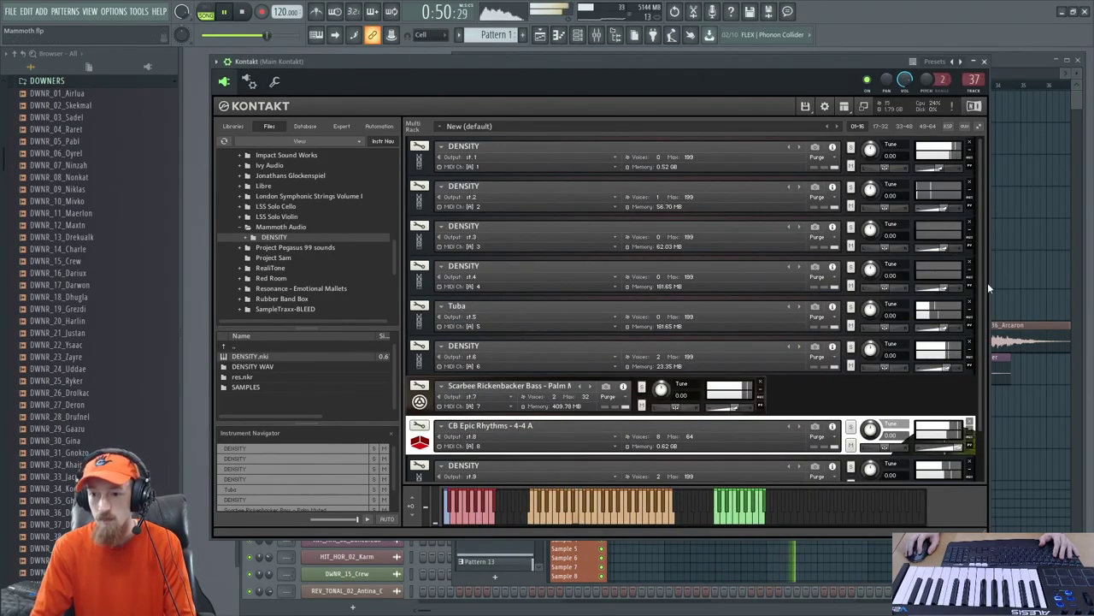
mouse_move(983, 281)
left_mouse_down()
mouse_move(980, 337)
mouse_move(980, 272)
left_mouse_up()
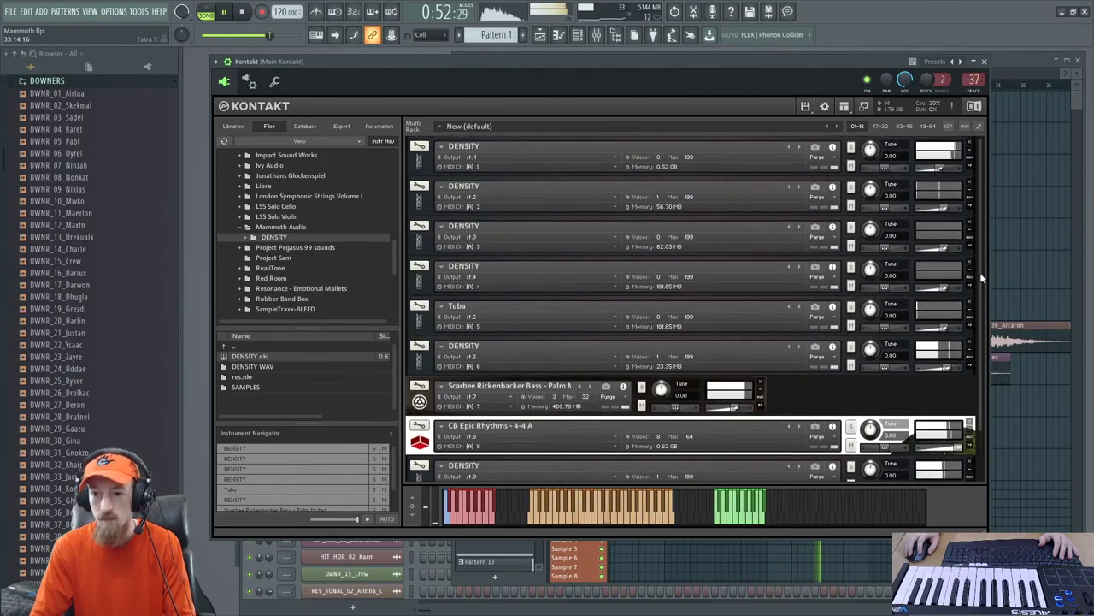
left_click(1031, 59)
scroll(811, 195, "up", 1, "ctrl")
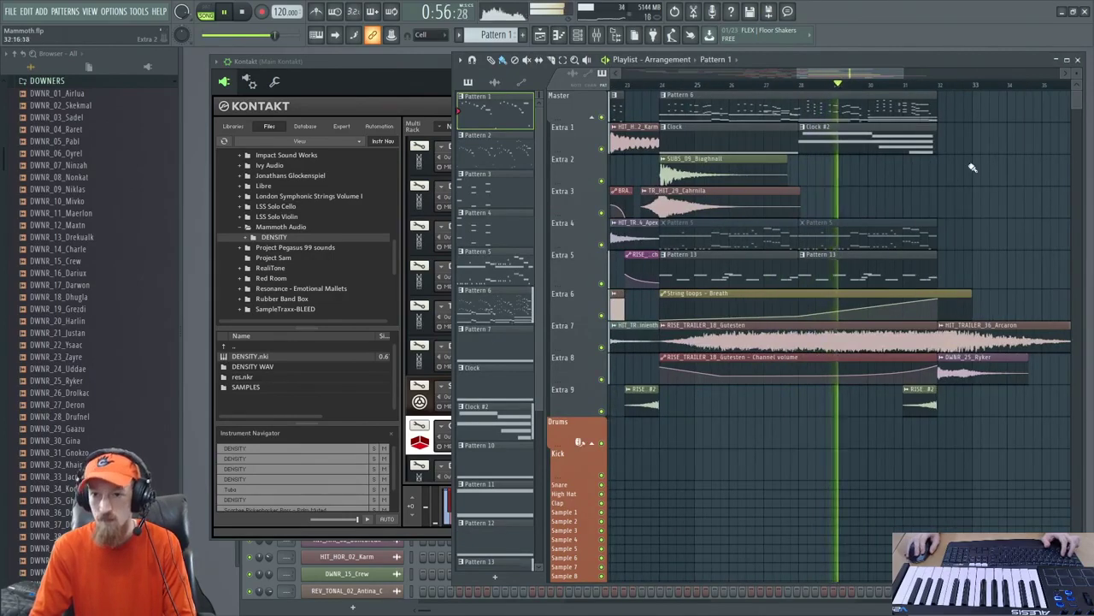
scroll(811, 194, "up", 2, "ctrl")
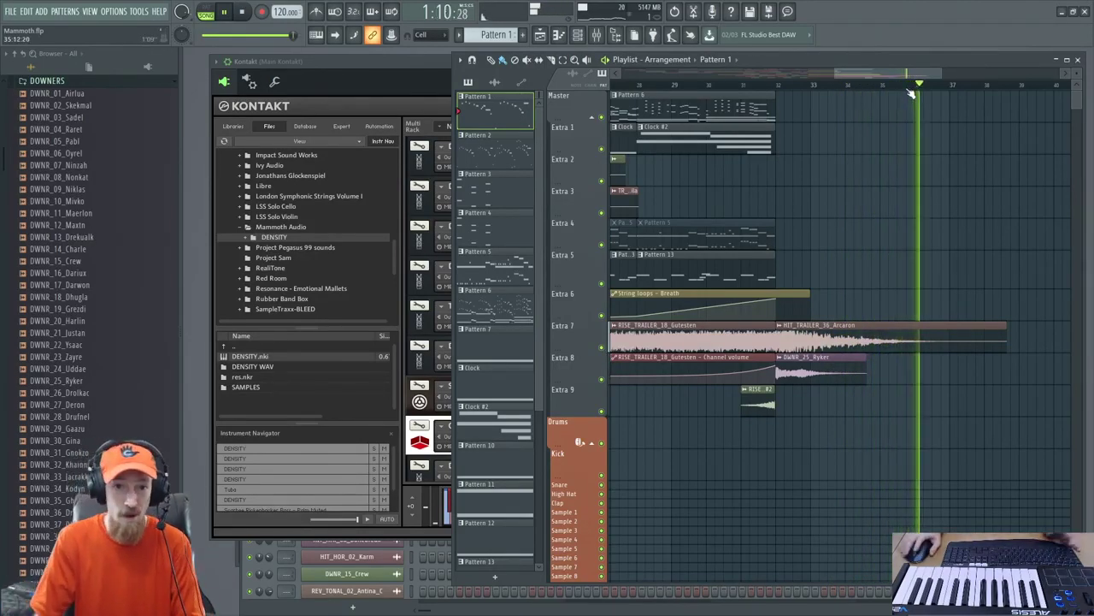
scroll(855, 239, "down", 3)
Stop playback, zoom the playlist out, and bring the Kontakt rack to the front
key("space")
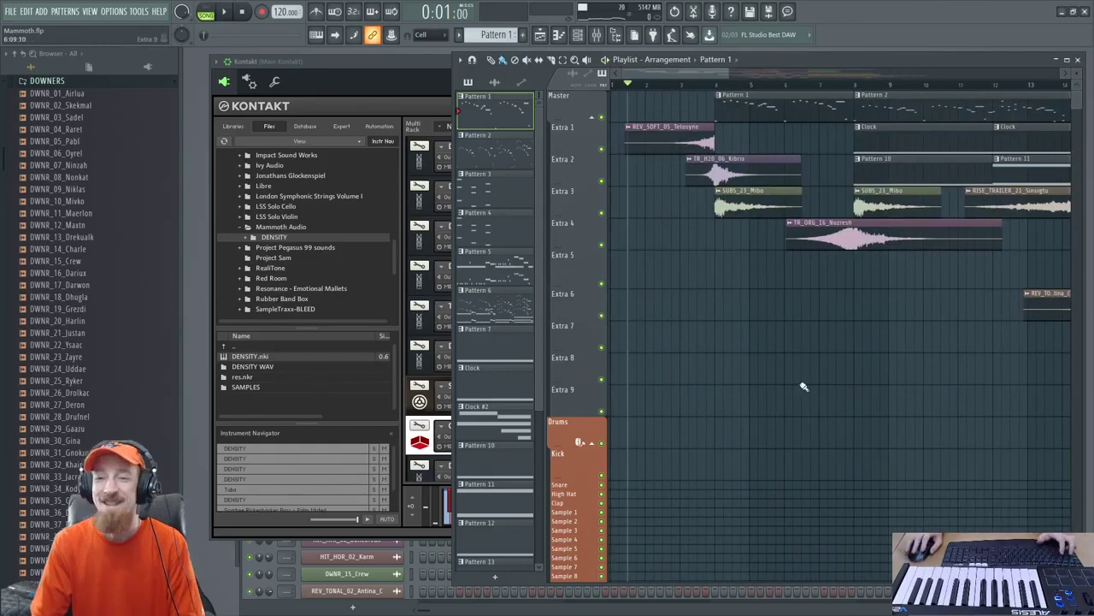
scroll(759, 324, "down", 1)
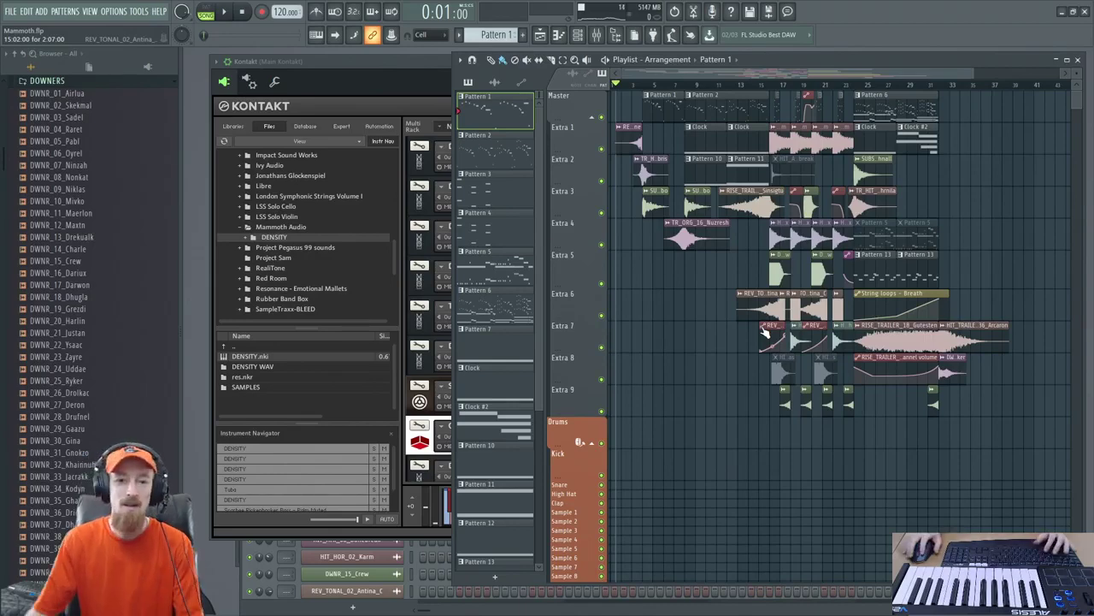
left_click_drag(345, 65, 380, 62)
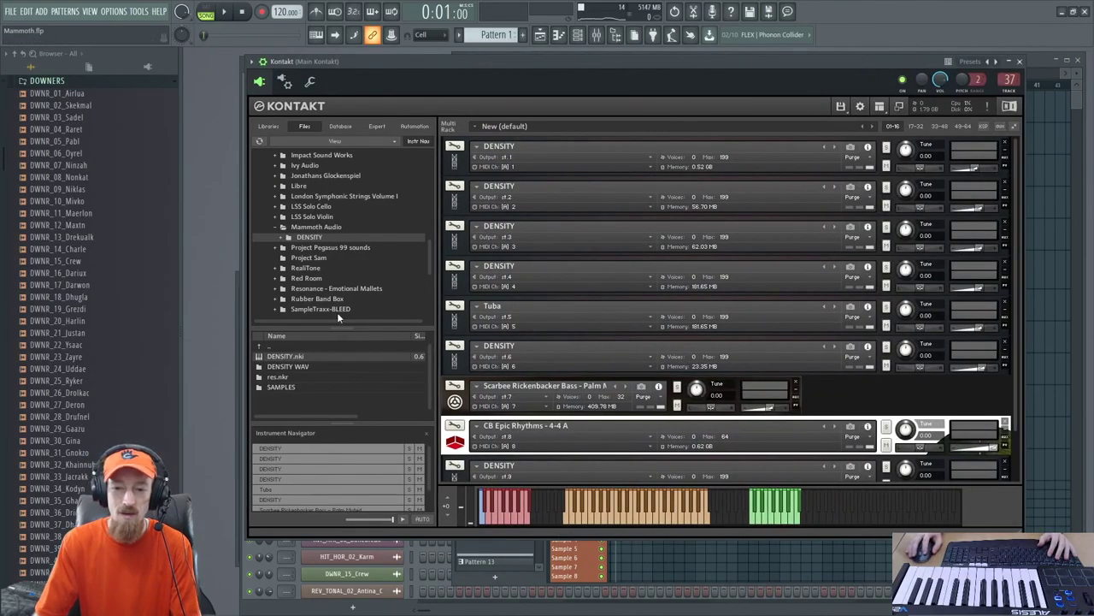
Expand the first DENSITY to preview its Cello setup and preset browser, then collapse it
left_click(1045, 71)
left_click(431, 64)
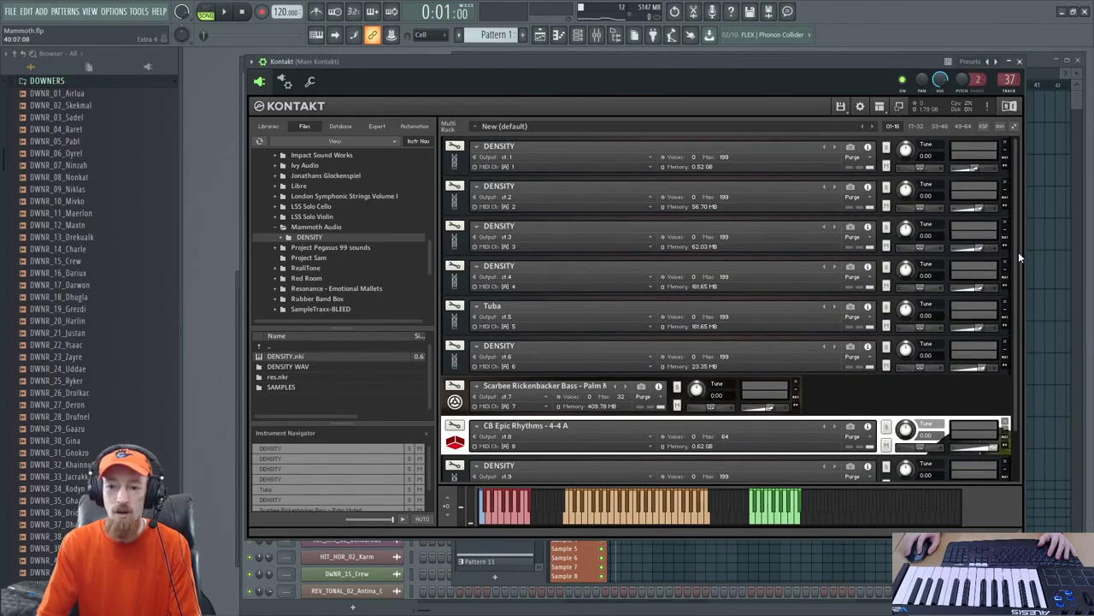
scroll(1012, 322, "down", 1)
scroll(770, 299, "up", 1)
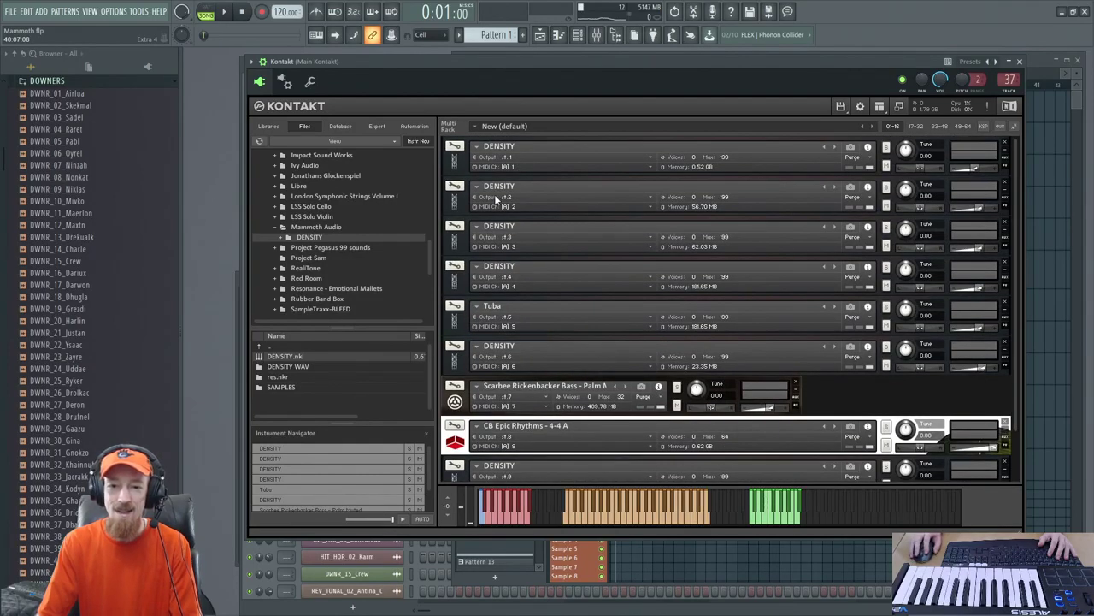
left_click(460, 166)
left_click(596, 215)
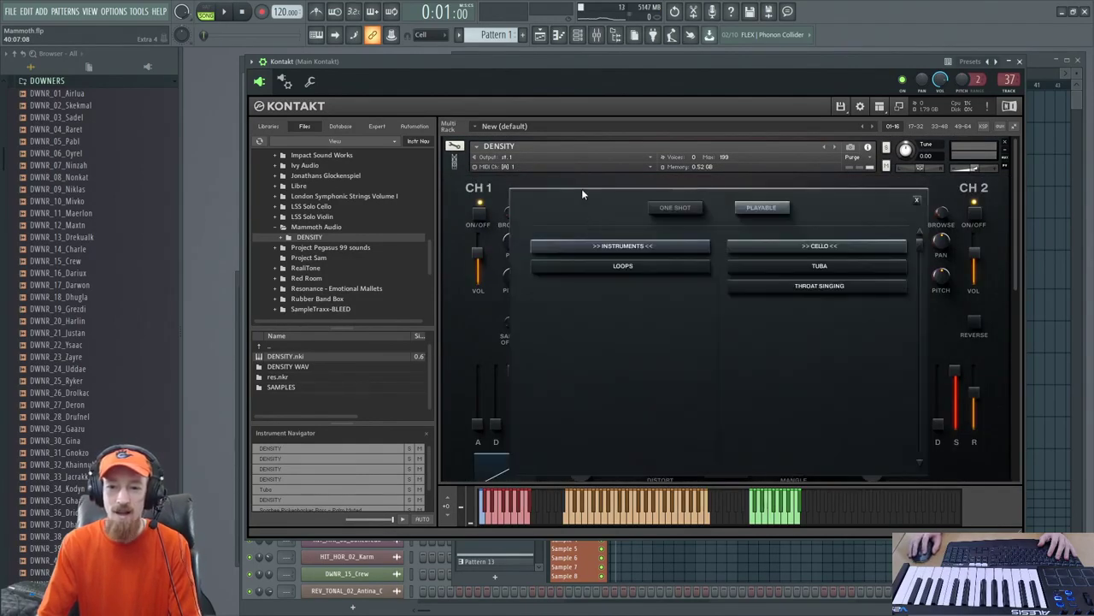
left_click(609, 184)
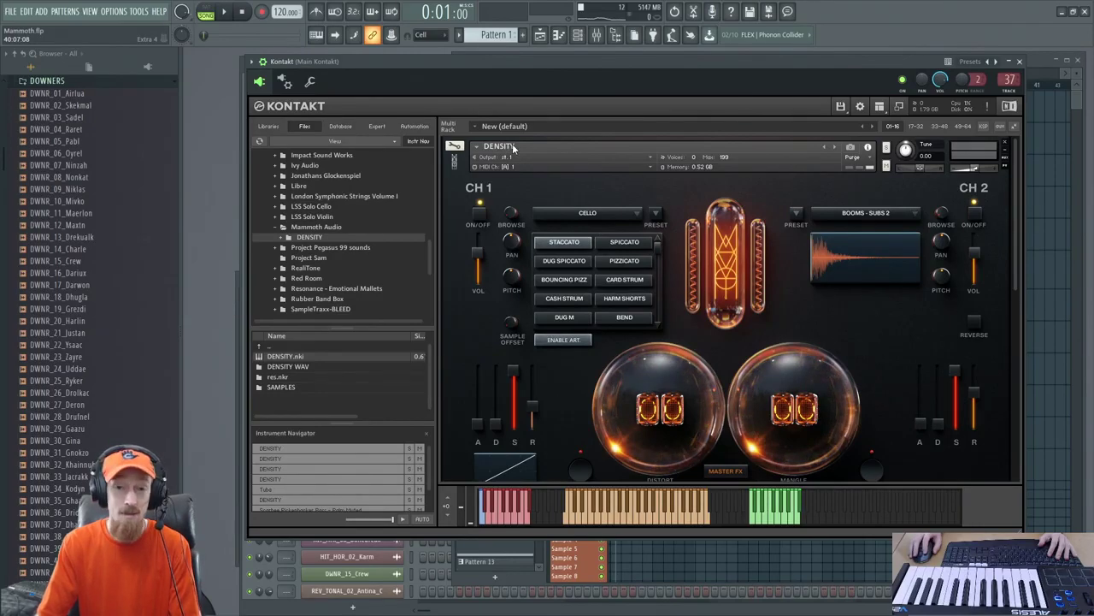
left_click(455, 164)
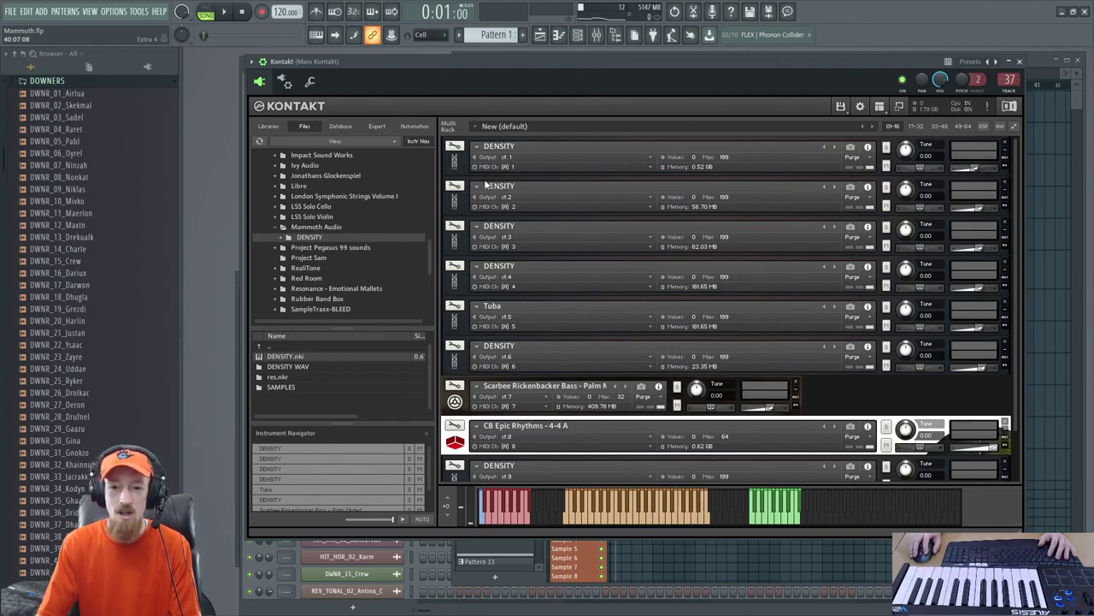
Select the first DENSITY slot and bring up the Channel Rack with F6
left_click(526, 145)
left_click(517, 157)
left_click(573, 145)
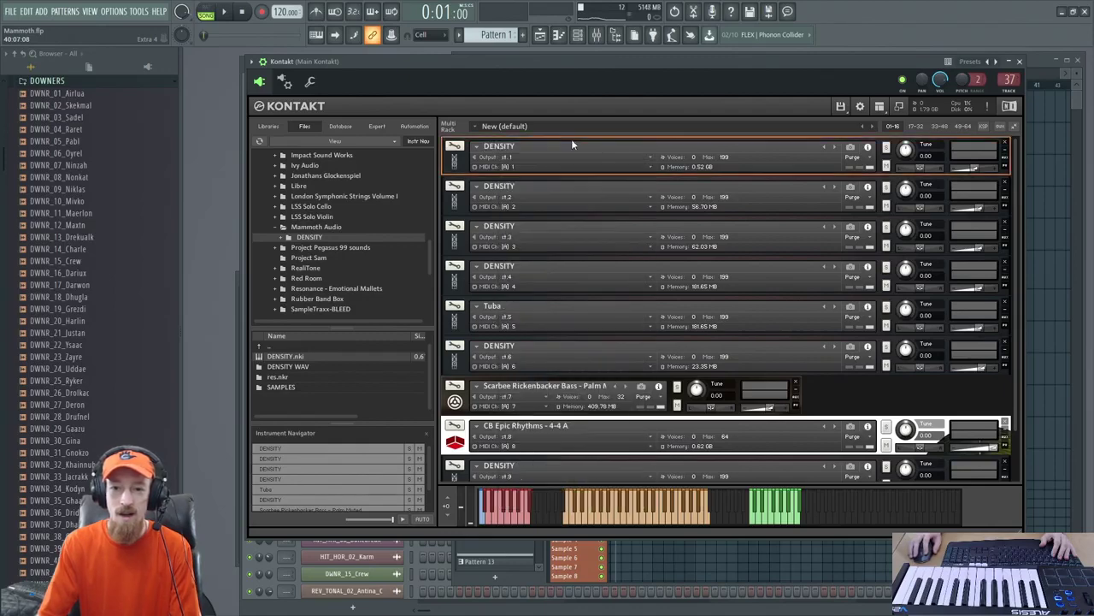
key("F6")
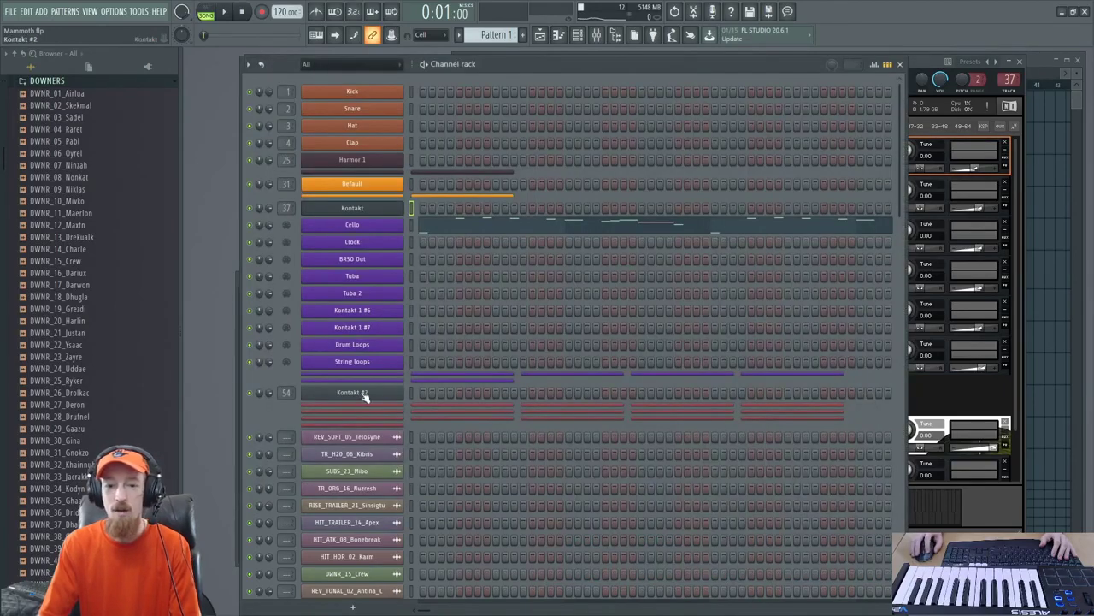
Load DENSITY.nki into the second, empty Kontakt instance
left_click(389, 392)
left_click_drag(466, 78, 532, 81)
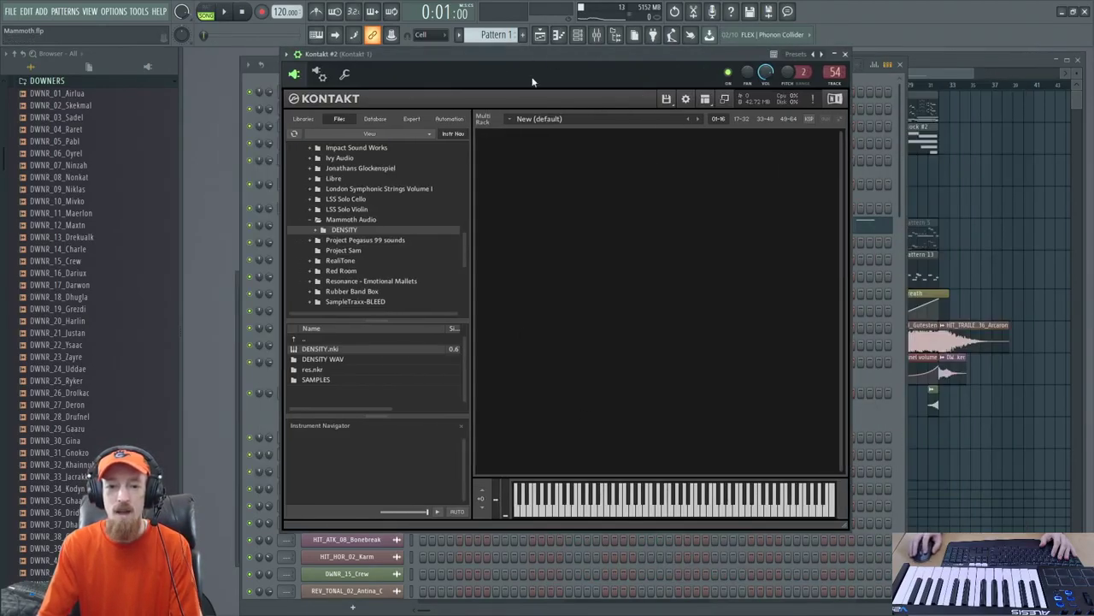
double_click(321, 349)
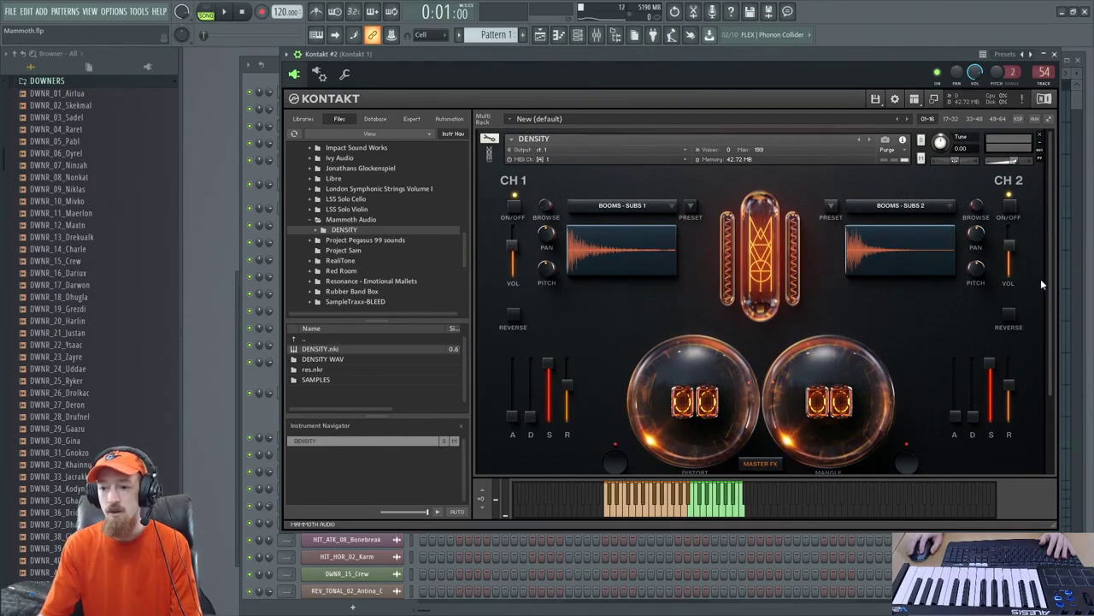
scroll(1052, 306, "down", 3)
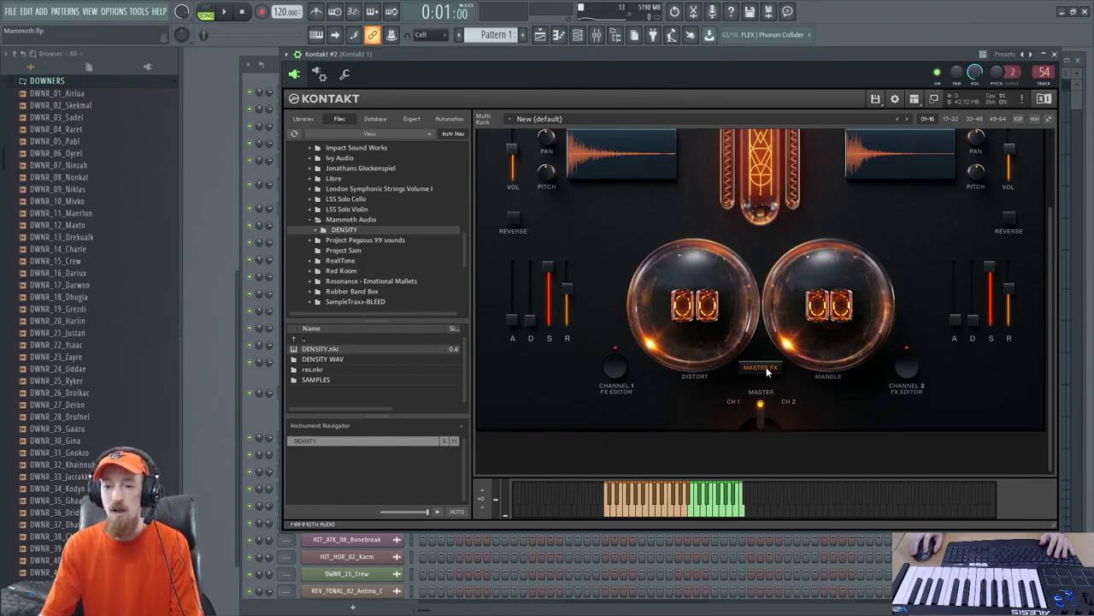
Check the master effects, raise and reset the Distort macro, and open CH1's sample-set browser
left_click(767, 370)
left_click(790, 400)
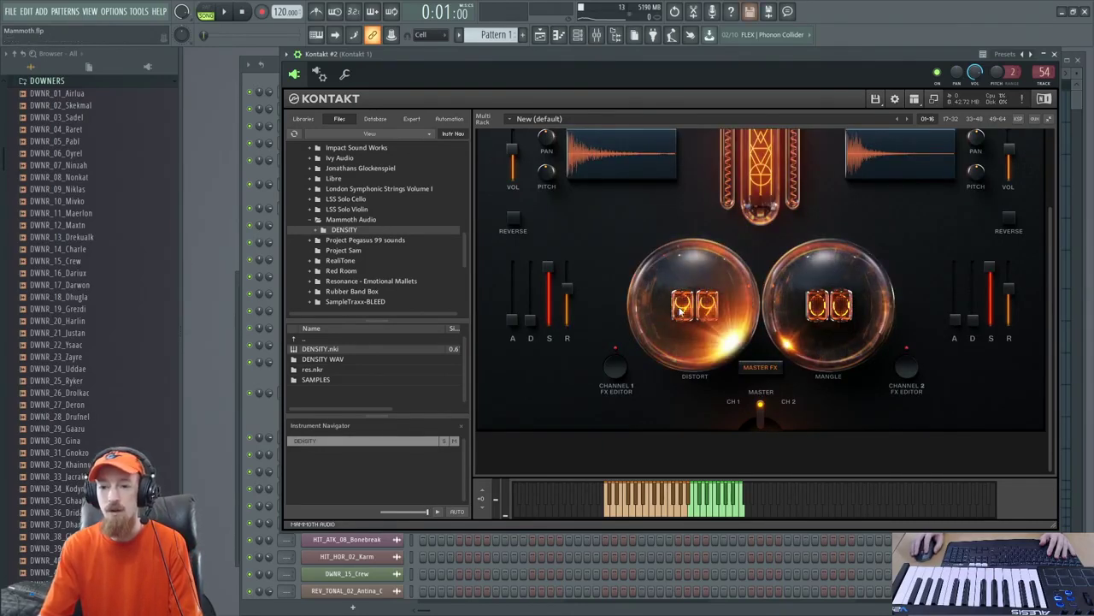
left_click_drag(662, 301, 696, 396)
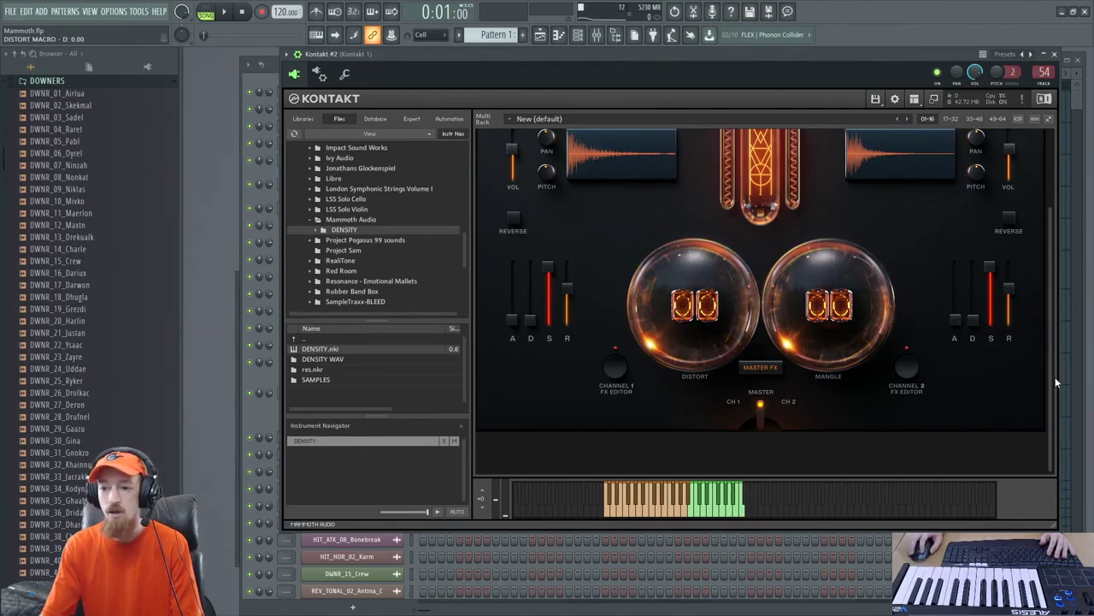
left_click_drag(1050, 386, 1050, 306)
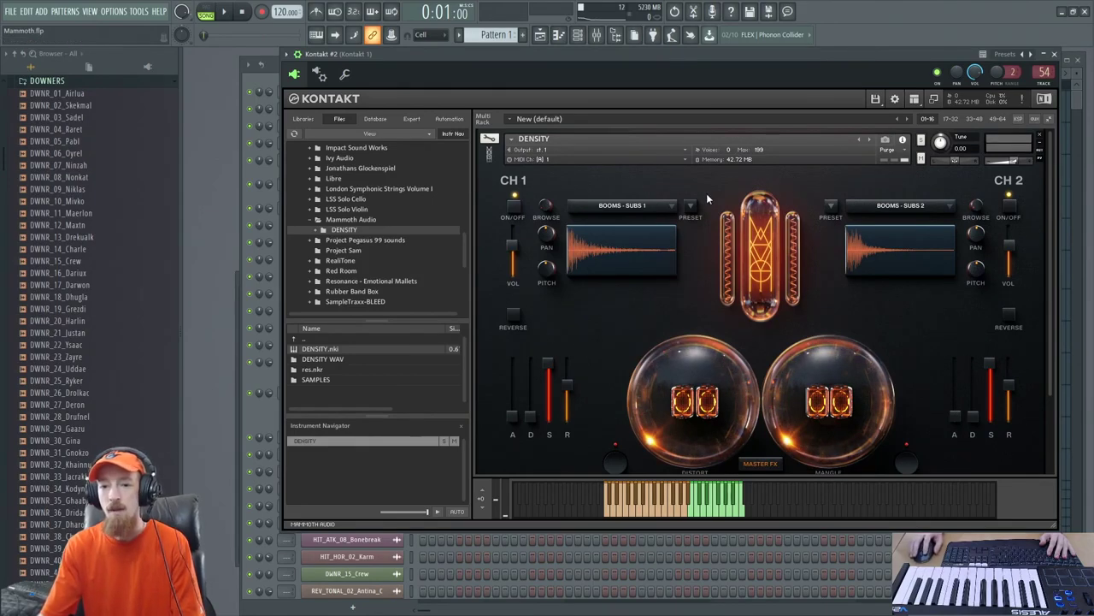
left_click(654, 205)
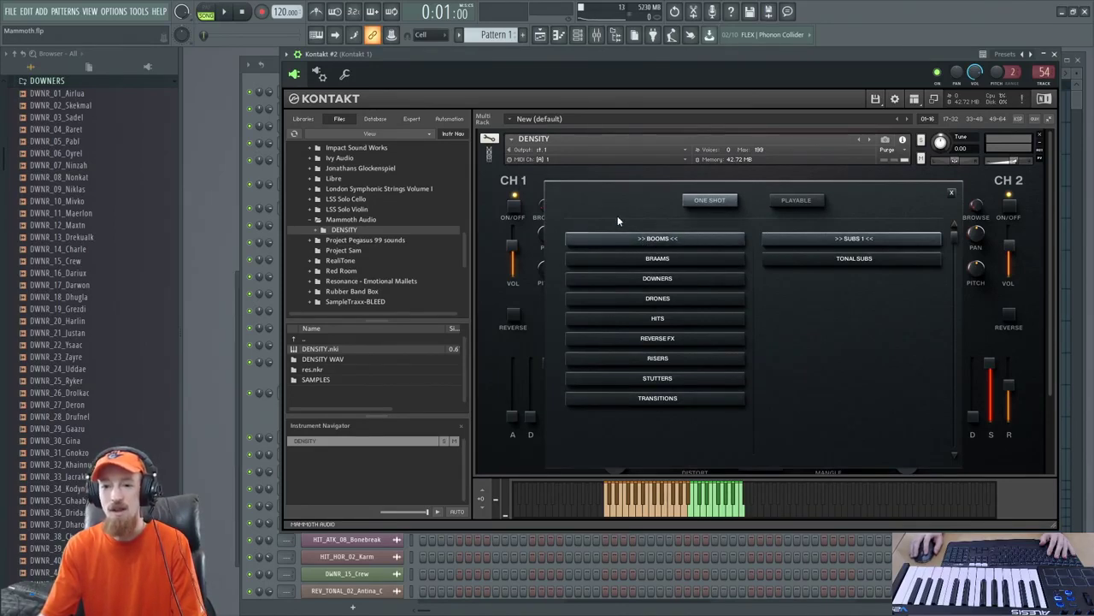
Load Playable > Instruments > Throat Singing on CH1 and play a note to hear it
left_click(802, 200)
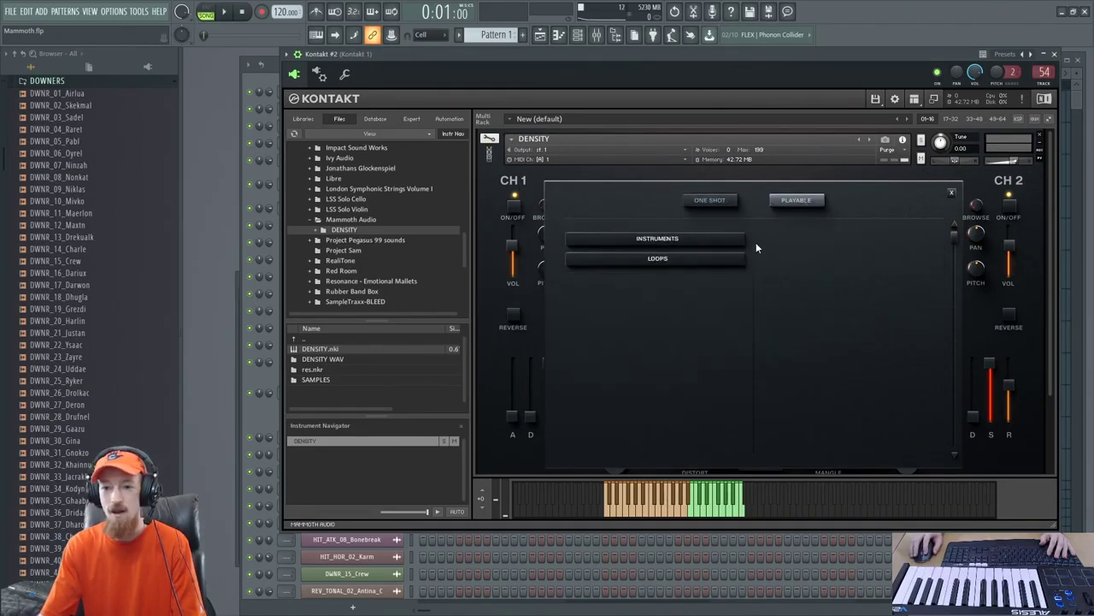
left_click(684, 260)
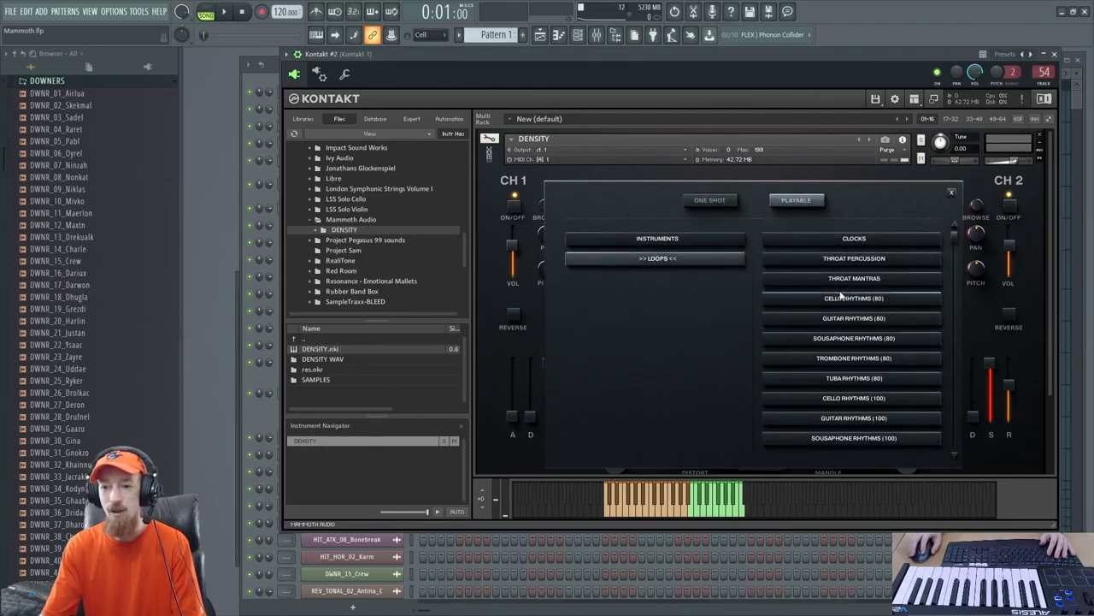
left_click(697, 242)
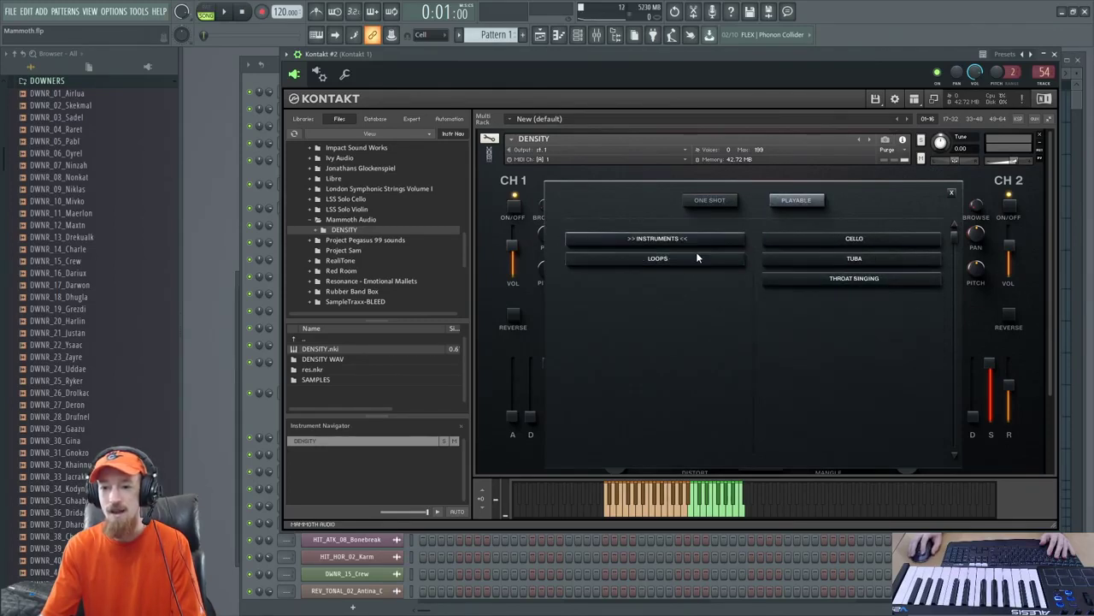
left_click(860, 281)
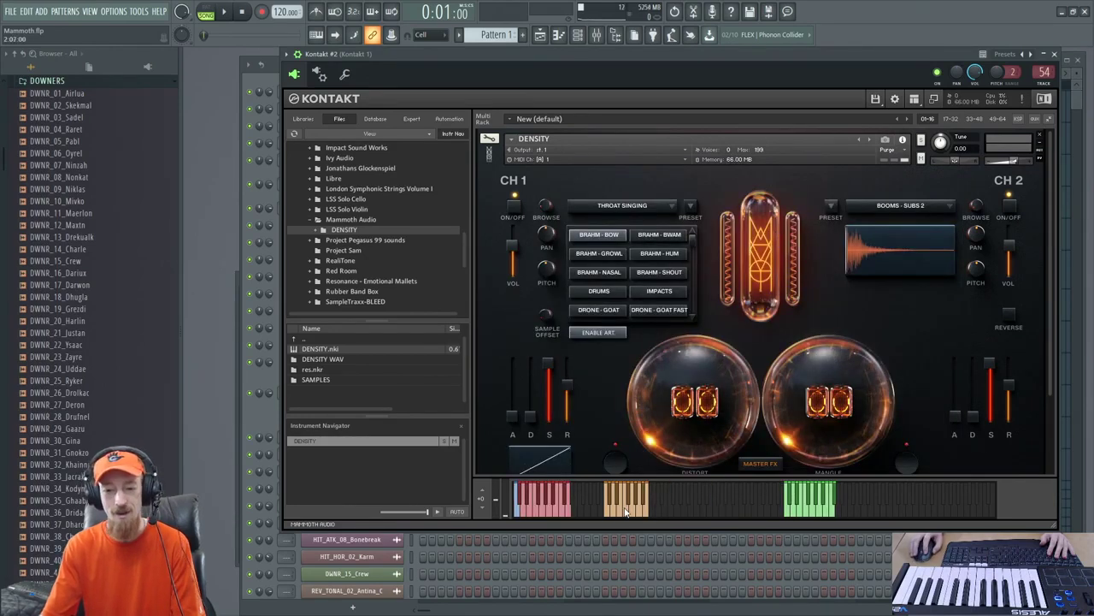
left_click(625, 511)
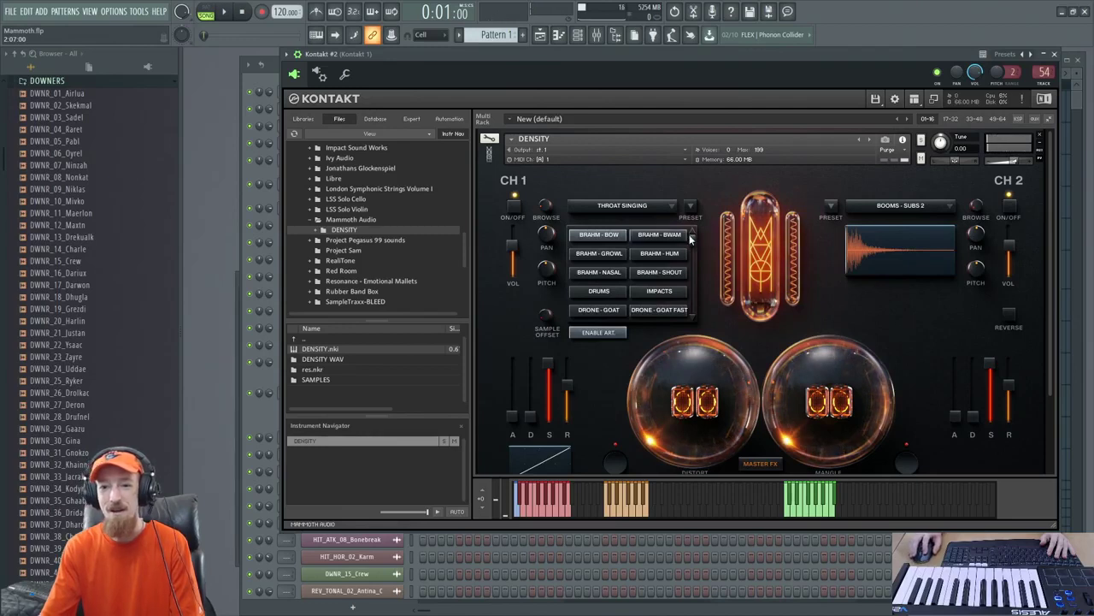
Return CH1 to One Shot > Booms > Subs 1
left_click(659, 208)
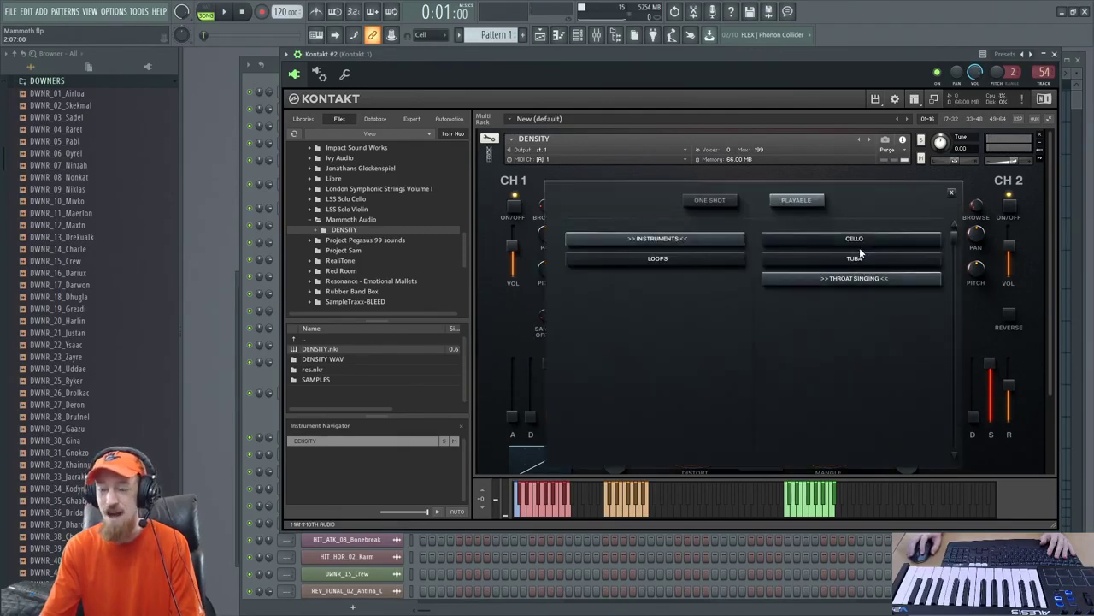
left_click(727, 199)
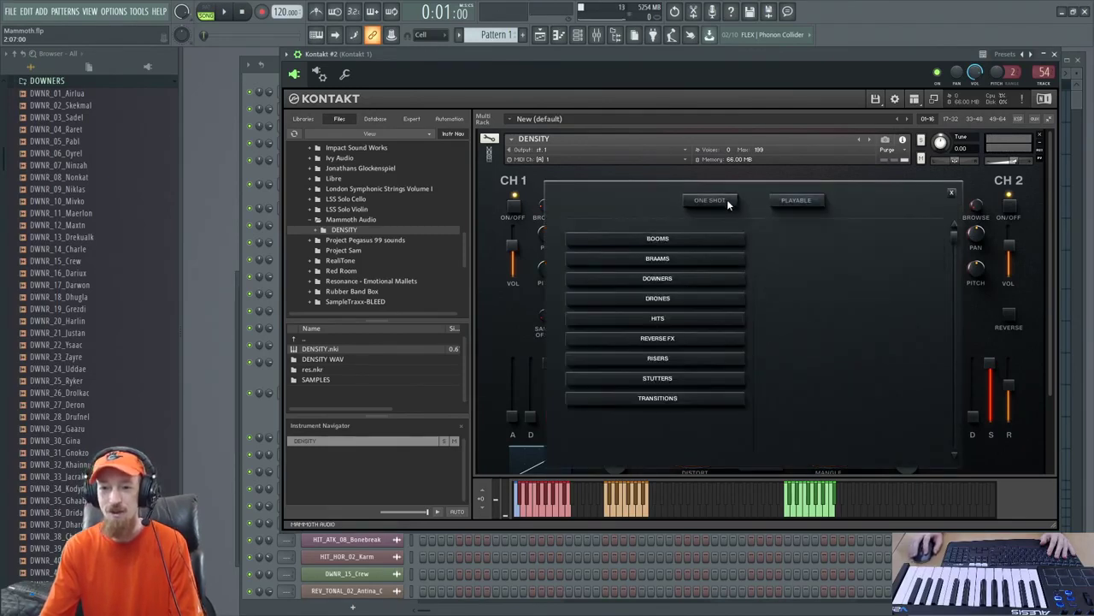
left_click(626, 236)
left_click(853, 238)
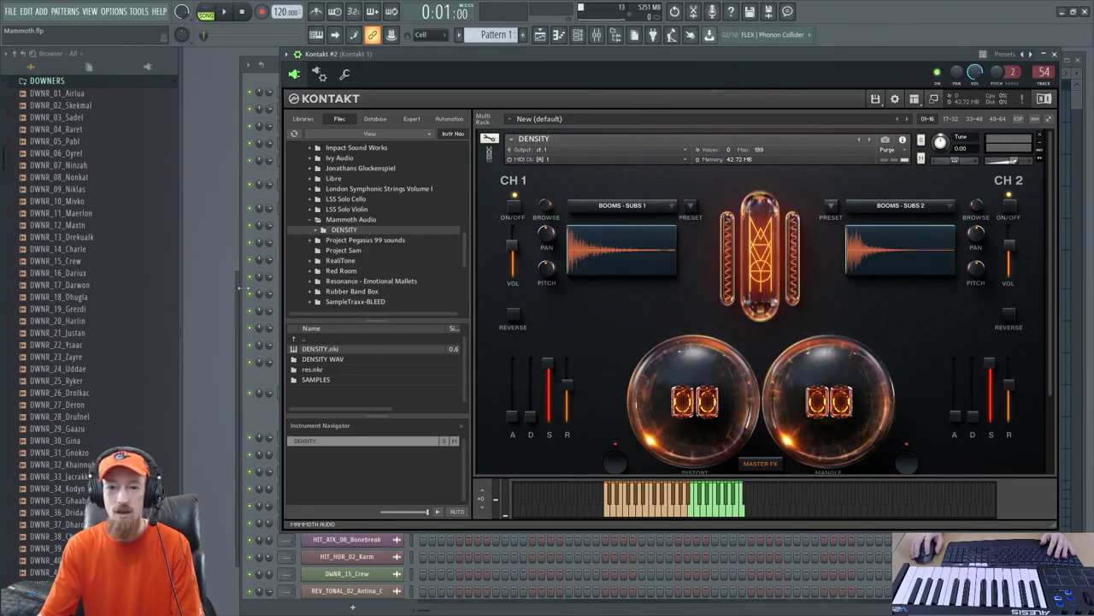
Set DENSITY's MIDI channel to omni, cycle CH1's sample sets, and keep Booms – Subs 1
left_click(571, 159)
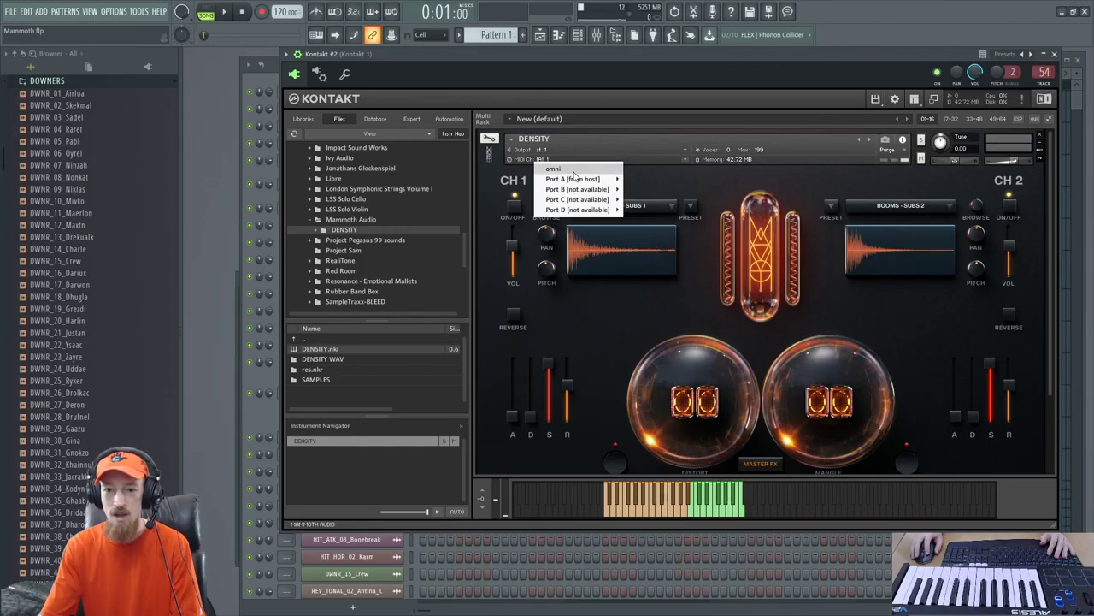
left_click(572, 166)
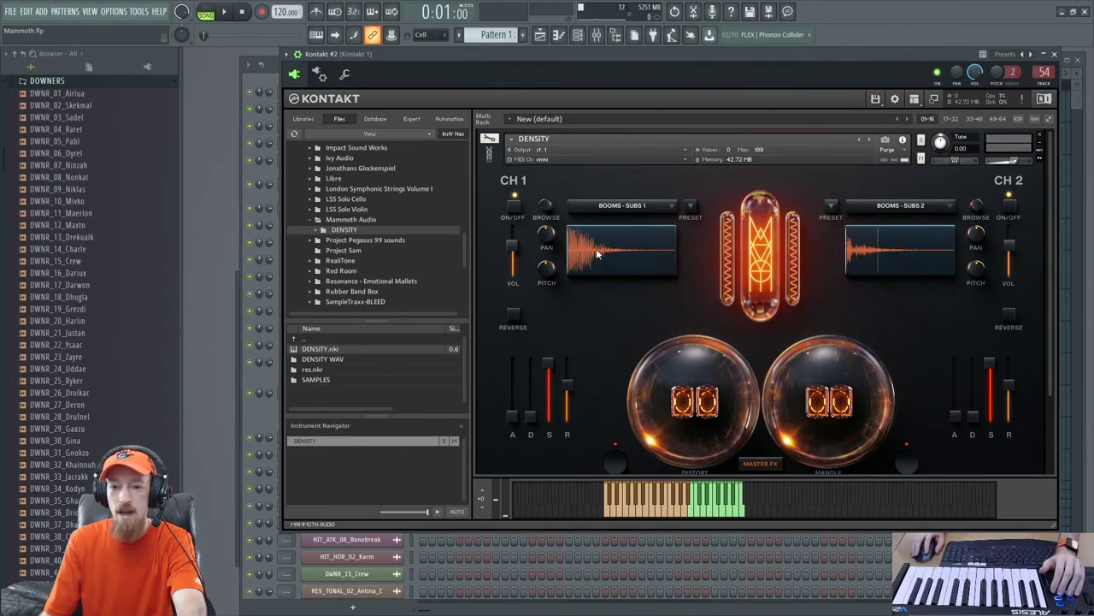
left_click_drag(544, 207, 554, 192)
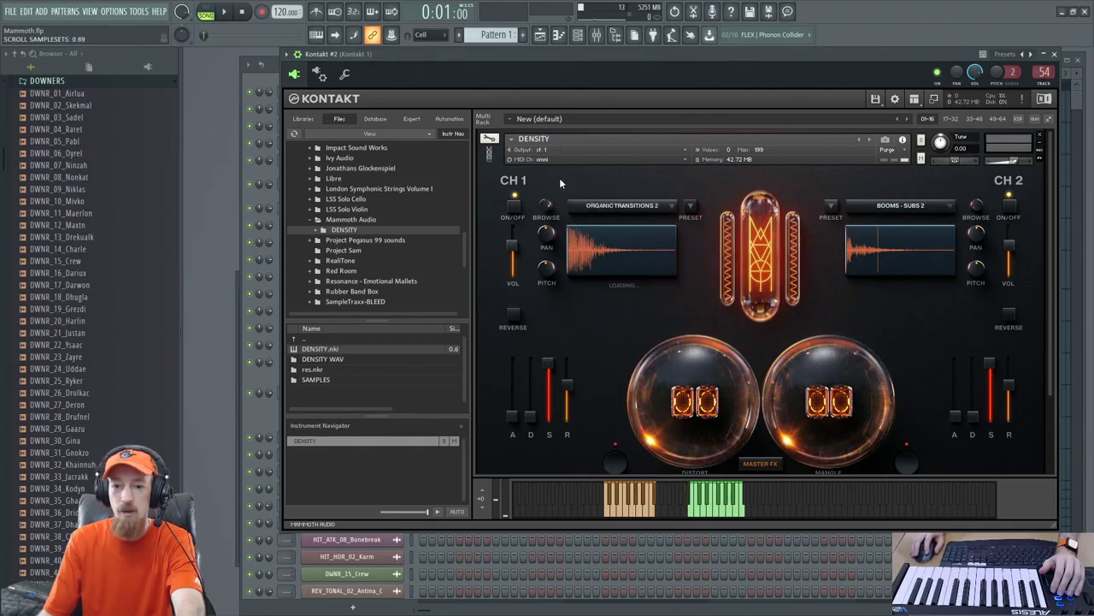
left_click(630, 210)
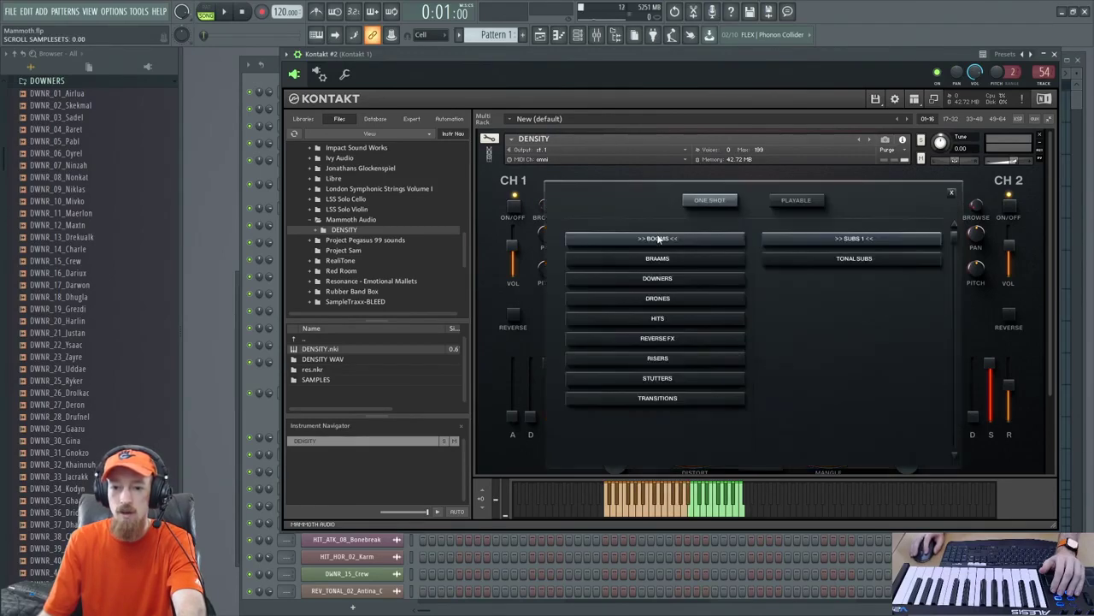
left_click(594, 175)
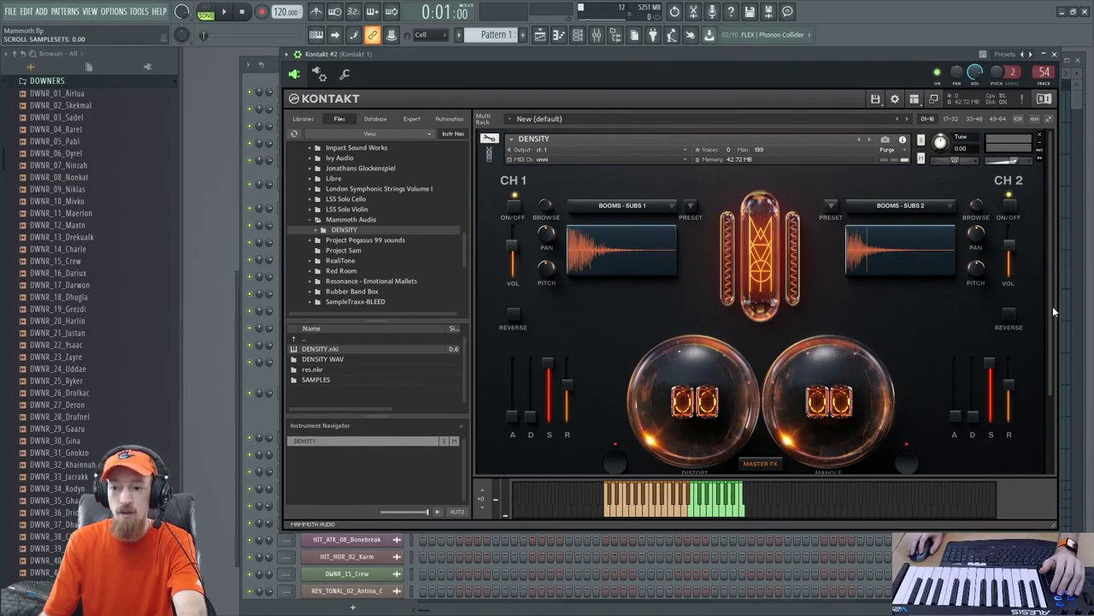
scroll(1053, 306, "down", 2)
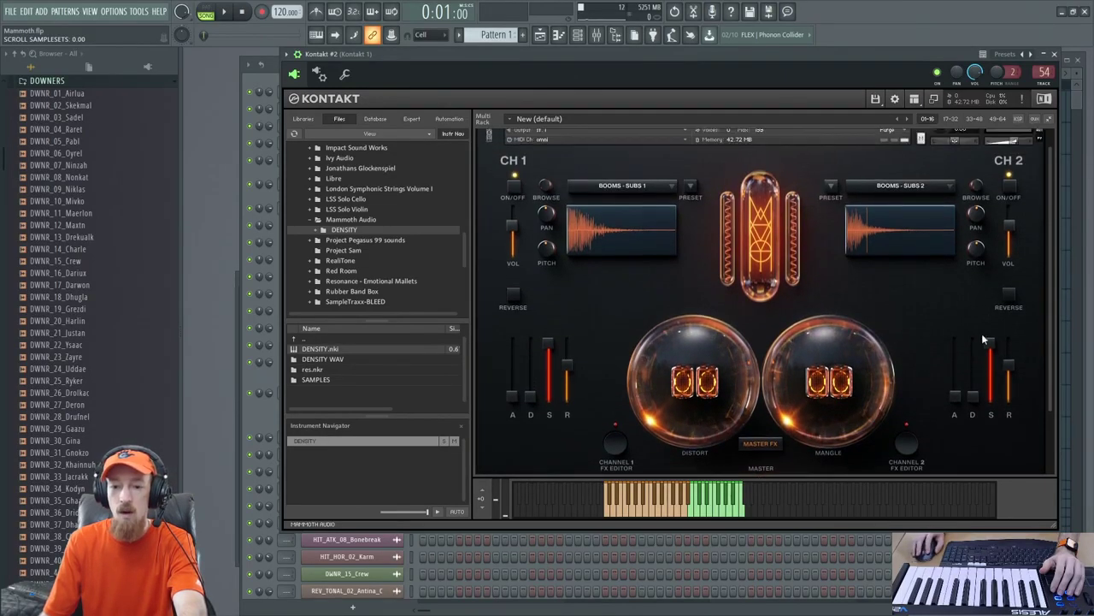
Reverse CH1 playback and inspect the empty Channel I and Master effect slots
left_click(514, 297)
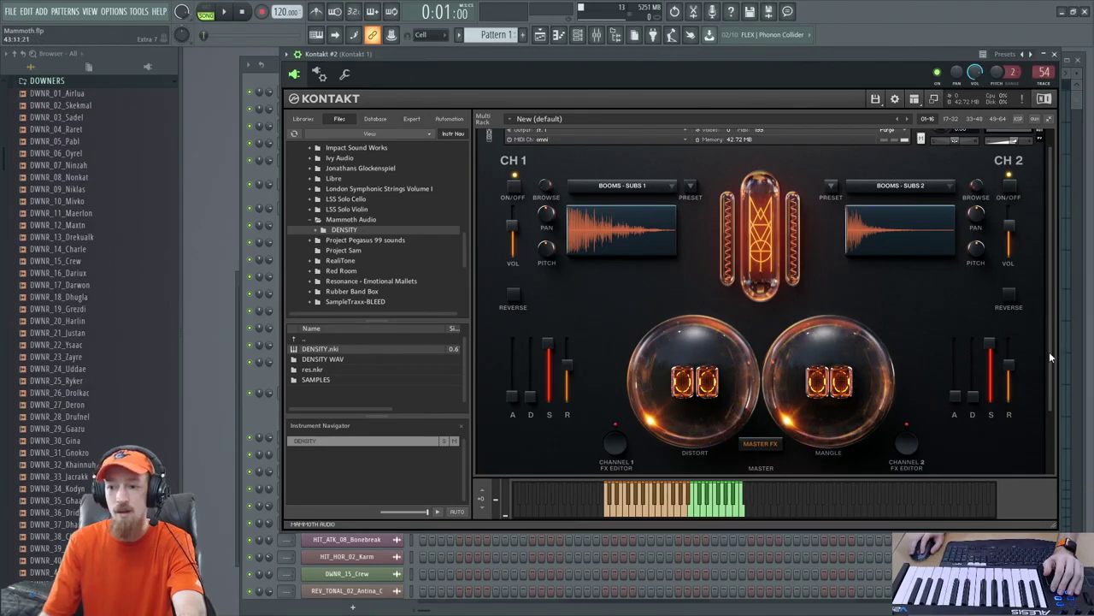
left_click_drag(1051, 357, 1048, 394)
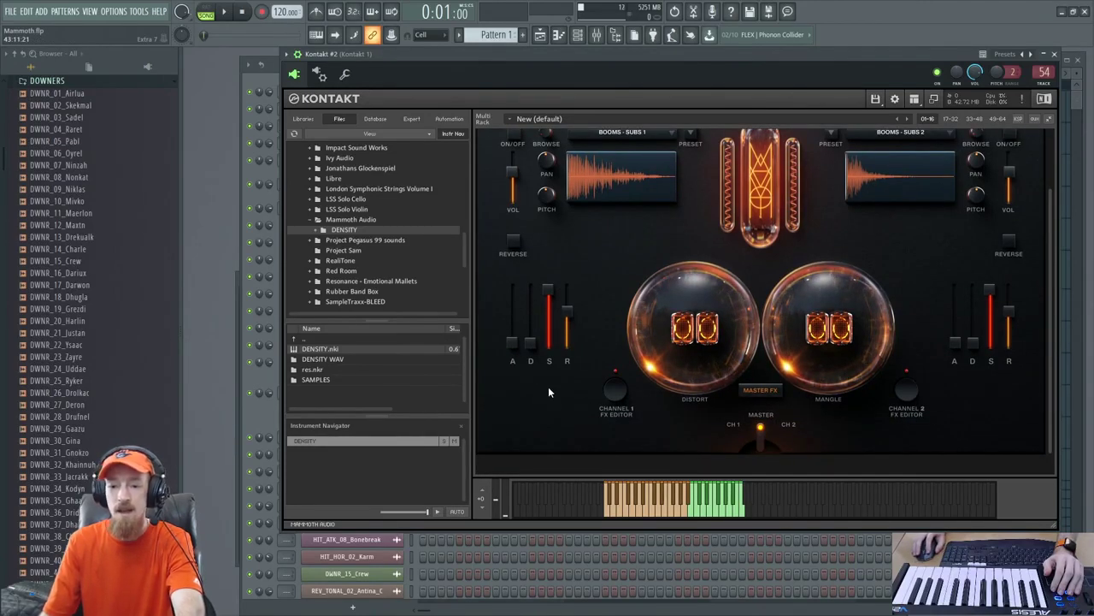
left_click(617, 388)
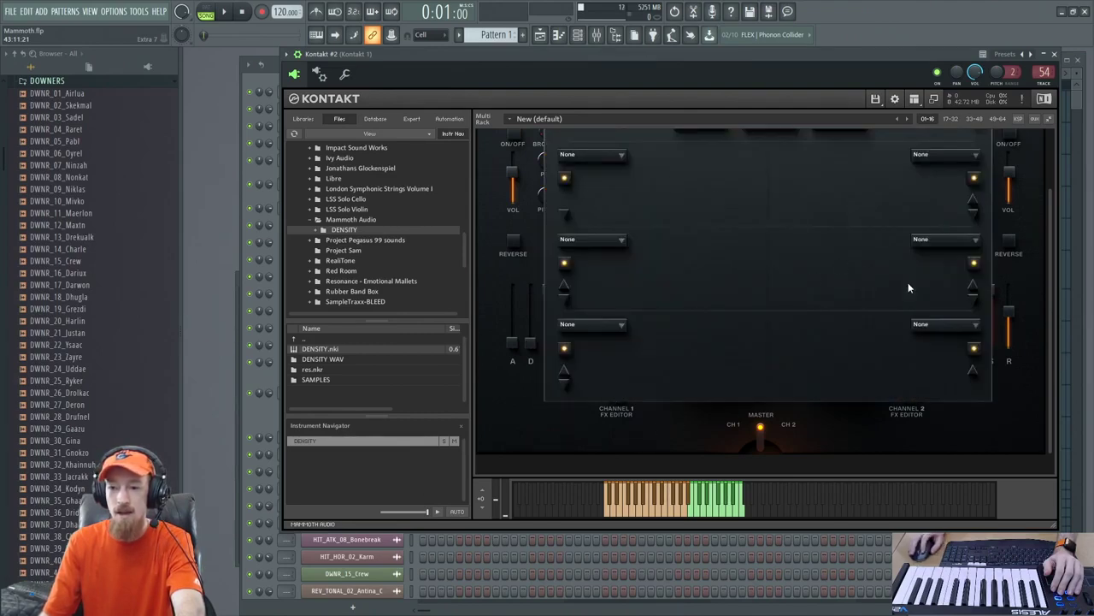
left_click_drag(1050, 313, 683, 241)
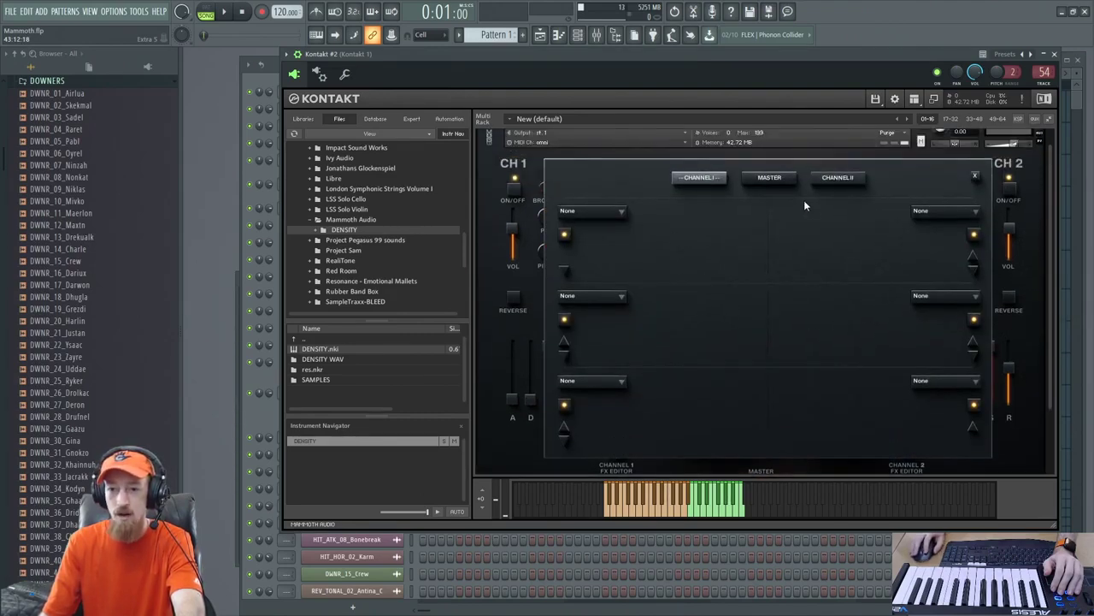
left_click(782, 182)
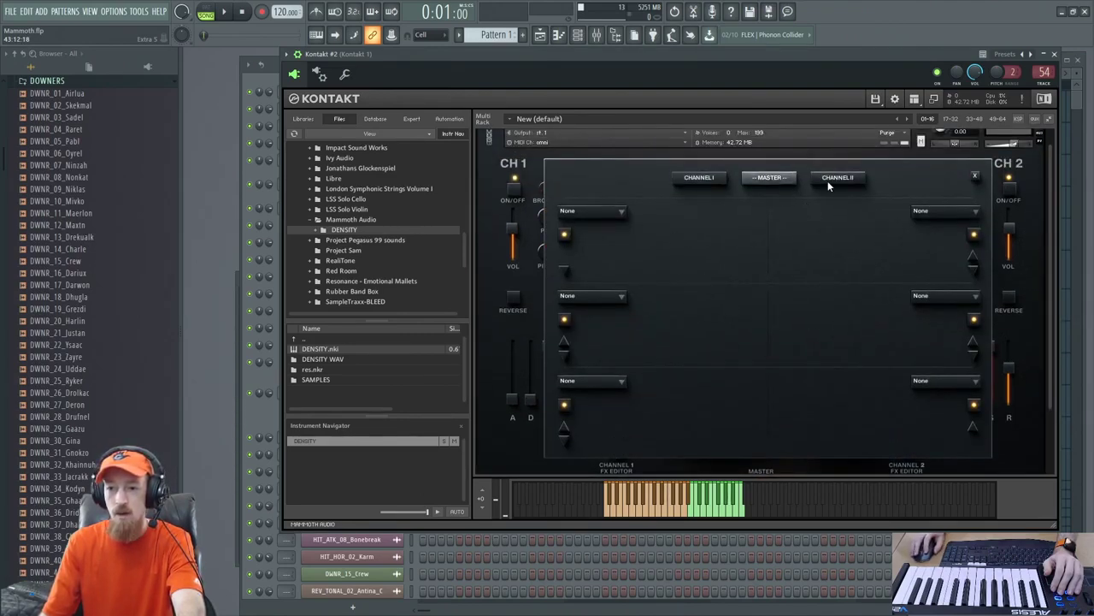
left_click(974, 176)
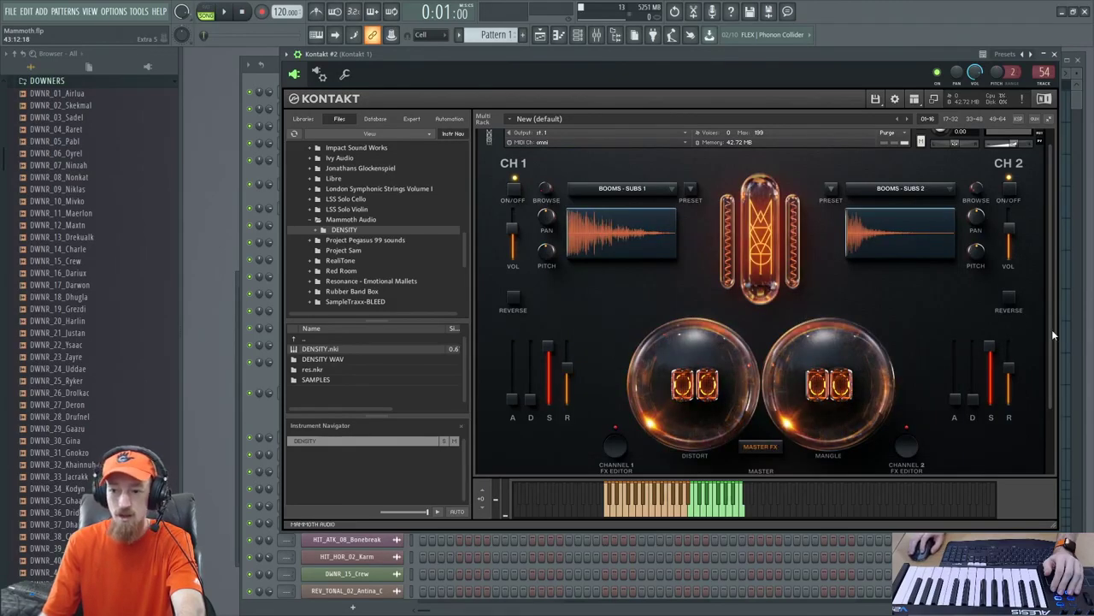
Open channel 1's sample browser with Booms – Subs 1 selected
scroll(1051, 329, "down", 2)
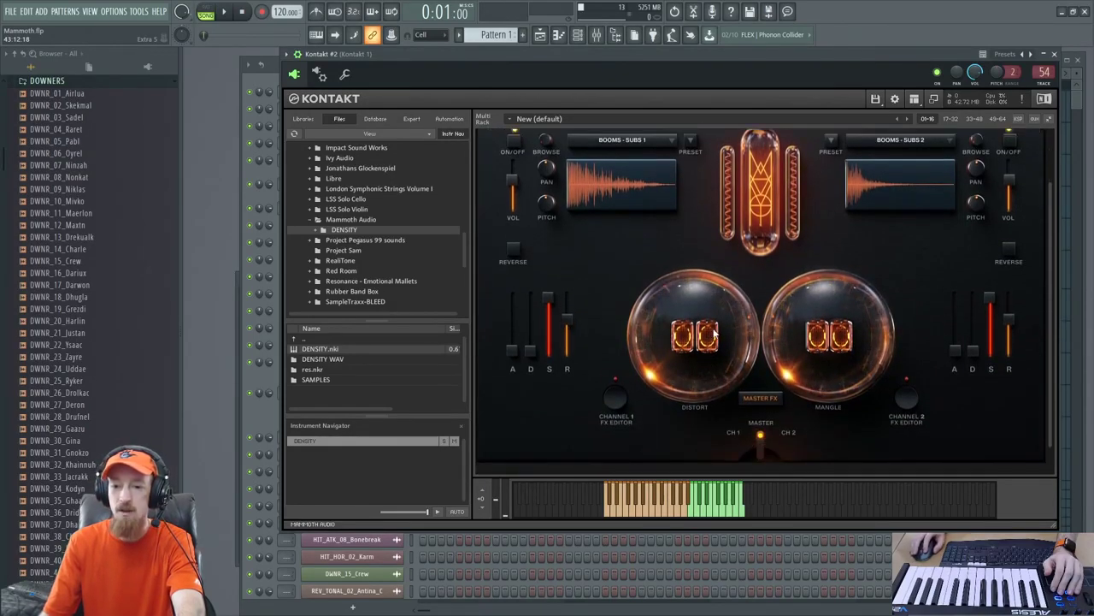
scroll(1048, 335, "up", 1)
scroll(1053, 317, "up", 1)
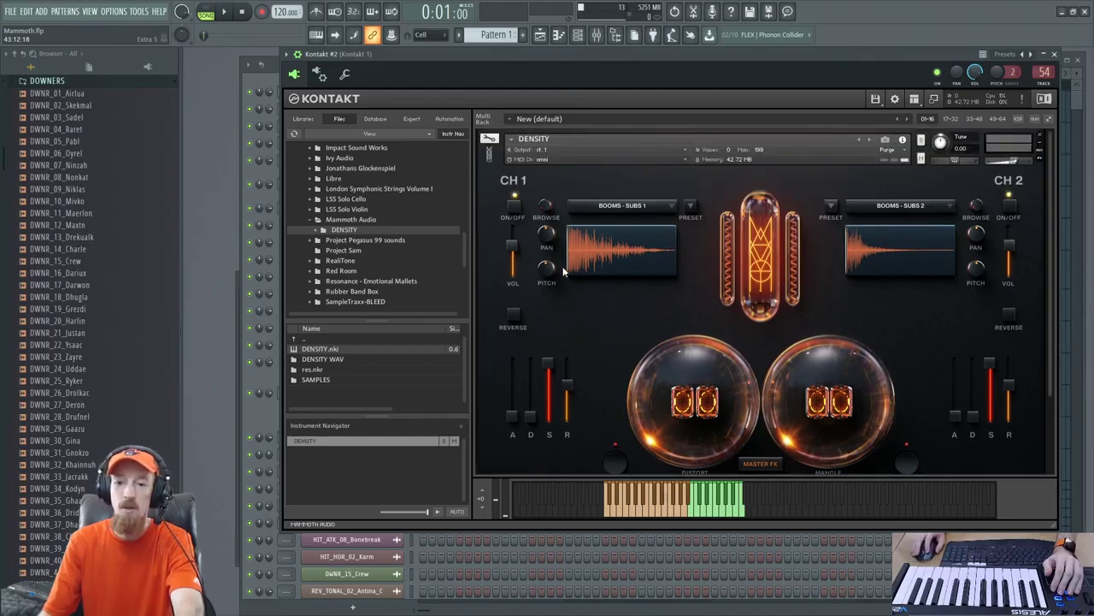
left_click(656, 205)
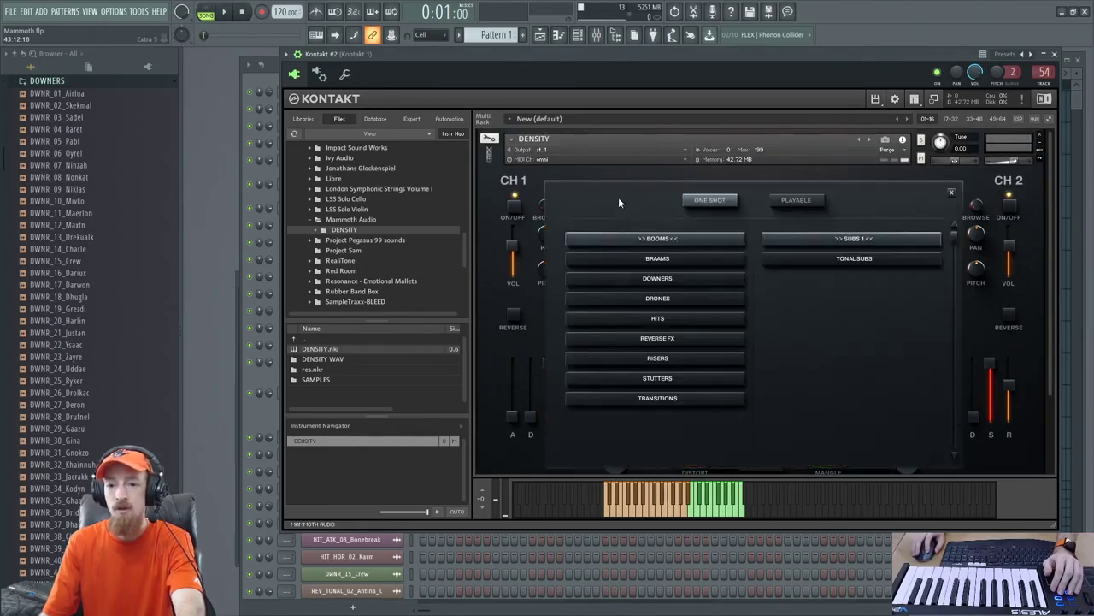
Try BOOMS > TONAL SUBS on channel 1, then replace it with BRAAMS - DARK 1
left_click(817, 253)
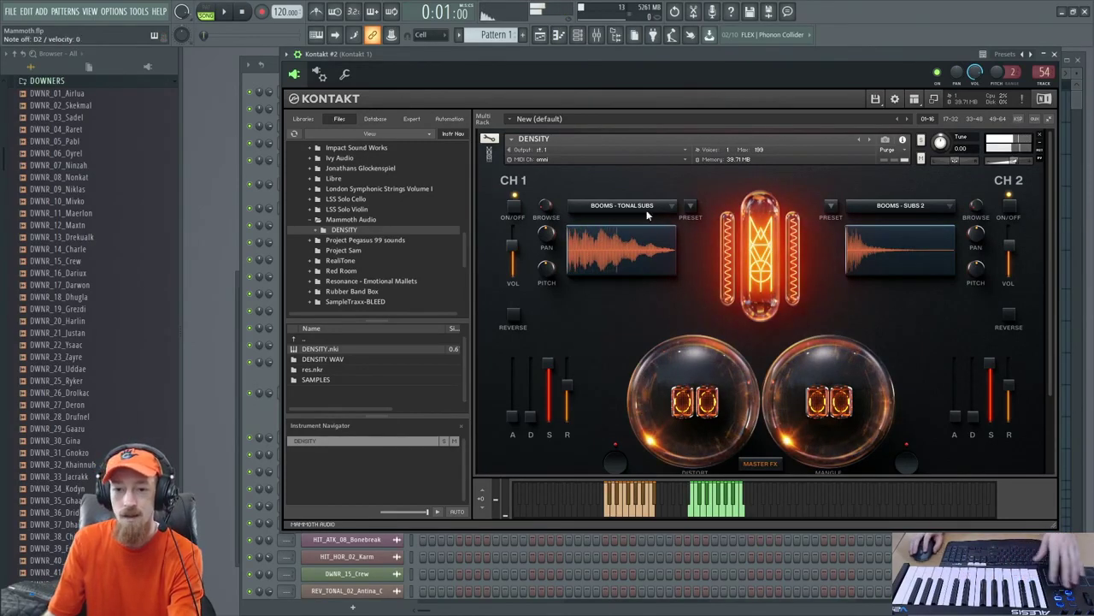
left_click(611, 205)
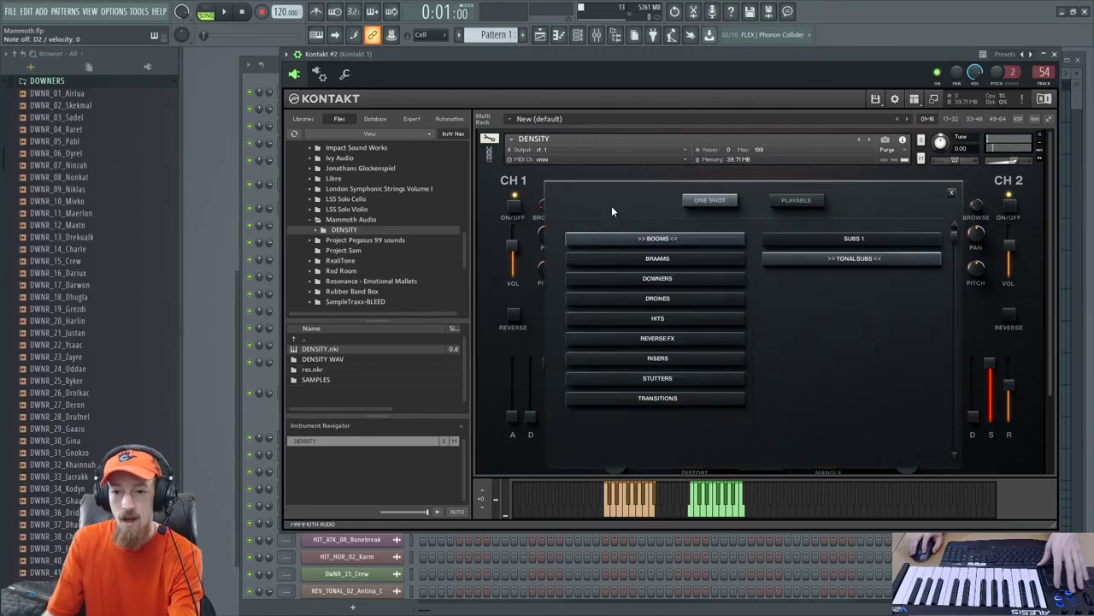
left_click(669, 258)
left_click(838, 235)
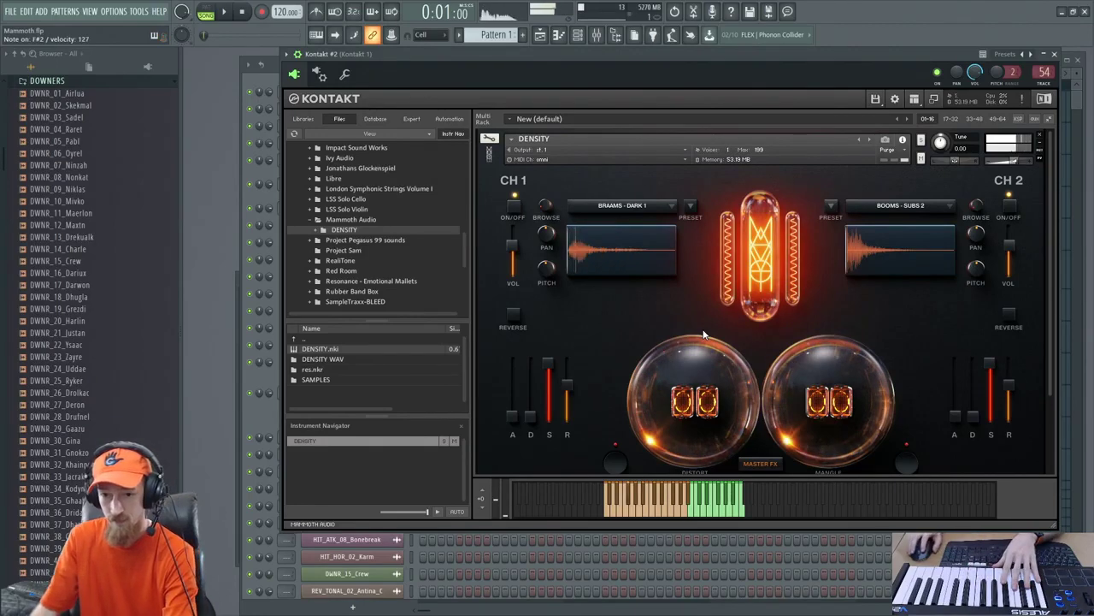
In the Playlist, solo Extra 3 and play it briefly from near bar 19
key("F5")
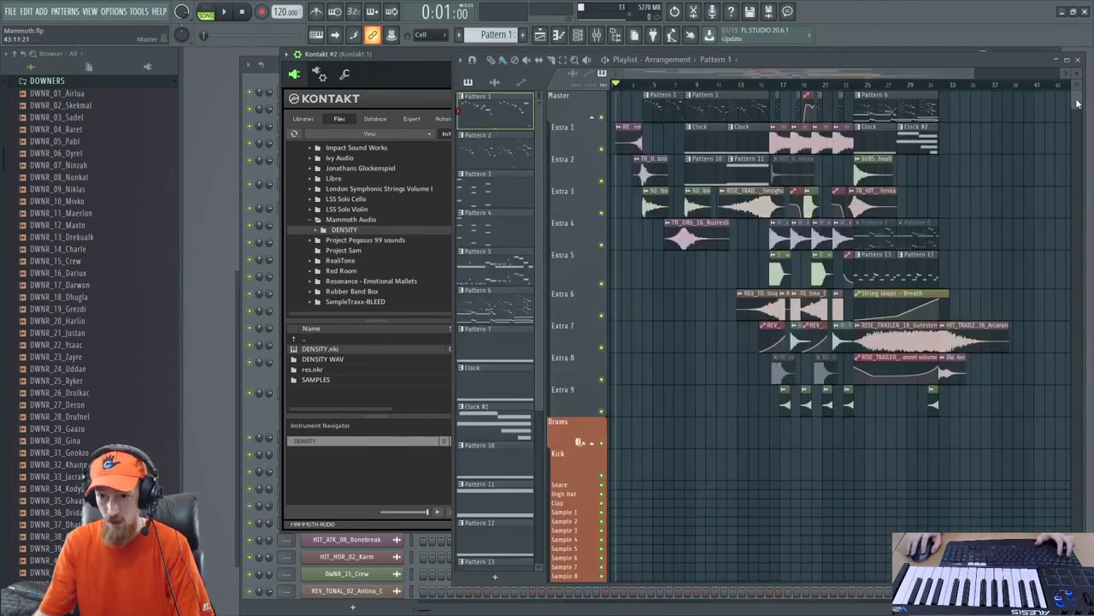
scroll(804, 167, "up", 3)
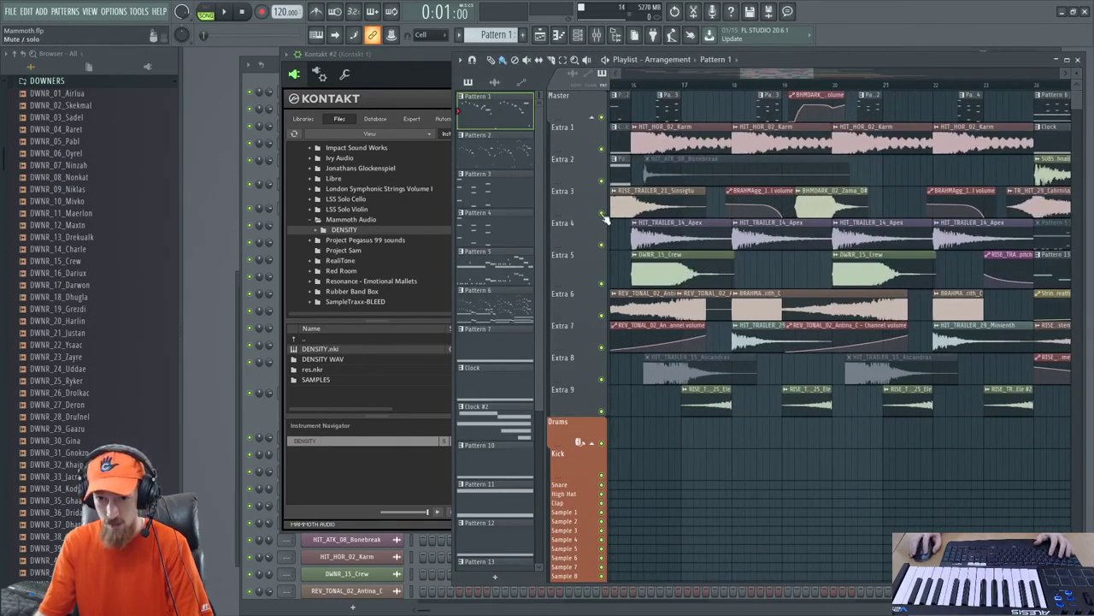
left_click(601, 212, "ctrl")
left_click(788, 94)
key("space")
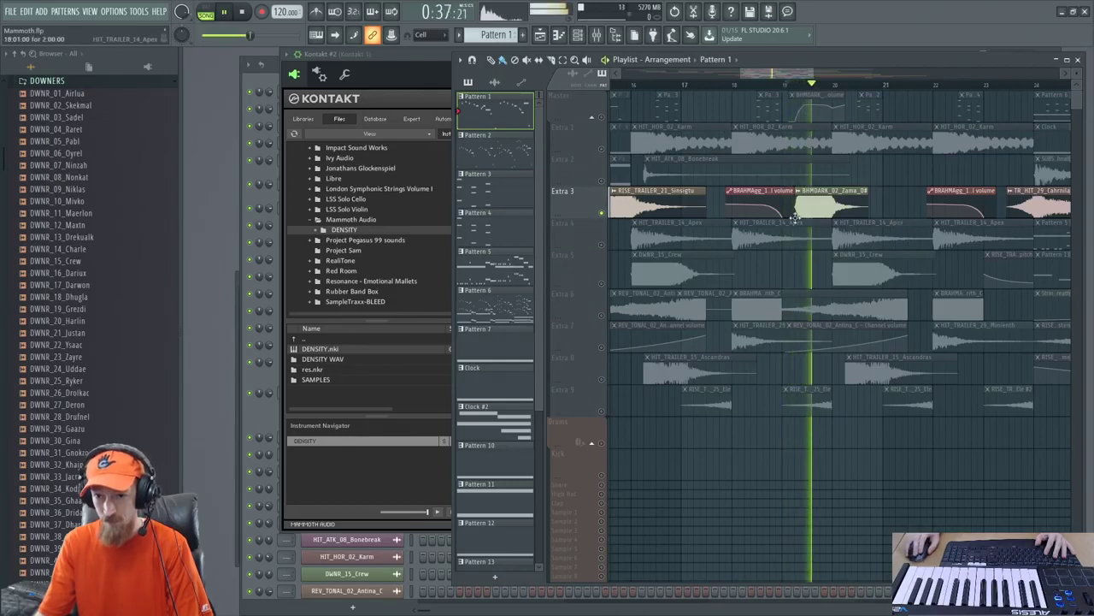
key("space")
Solo Extra 5 and play from bar 16, then unsolo and play the full arrangement
right_click(601, 283)
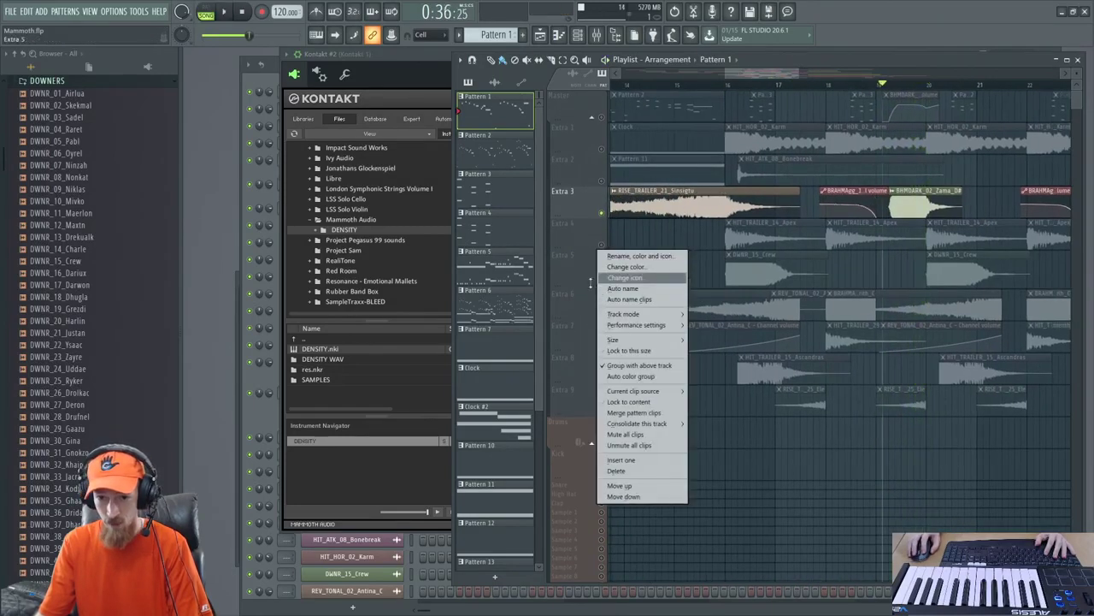
left_click(607, 285)
left_click(729, 92)
key("space")
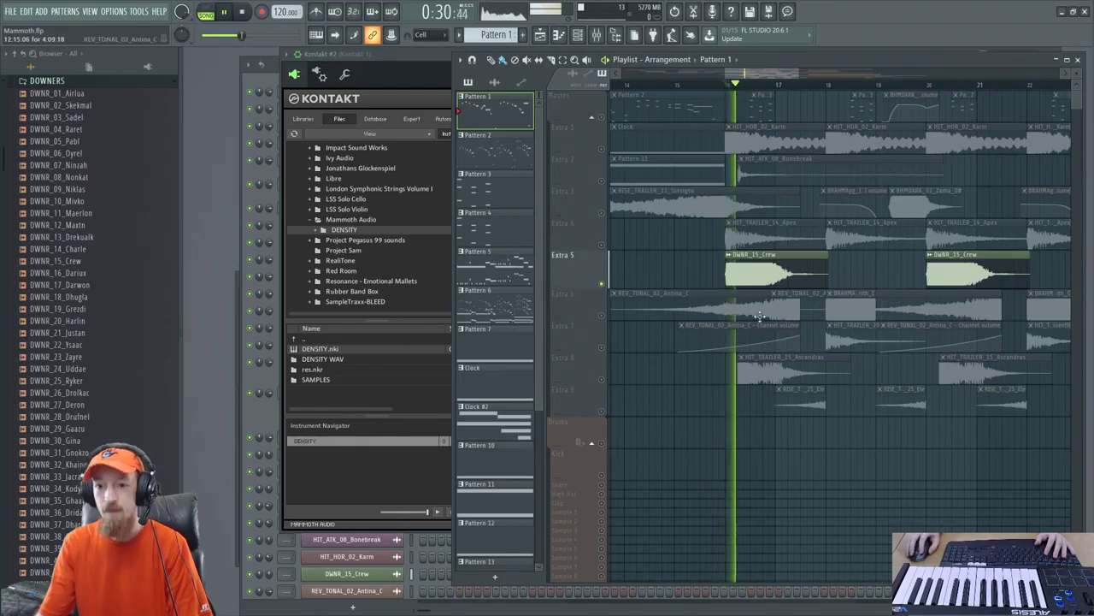
key("space")
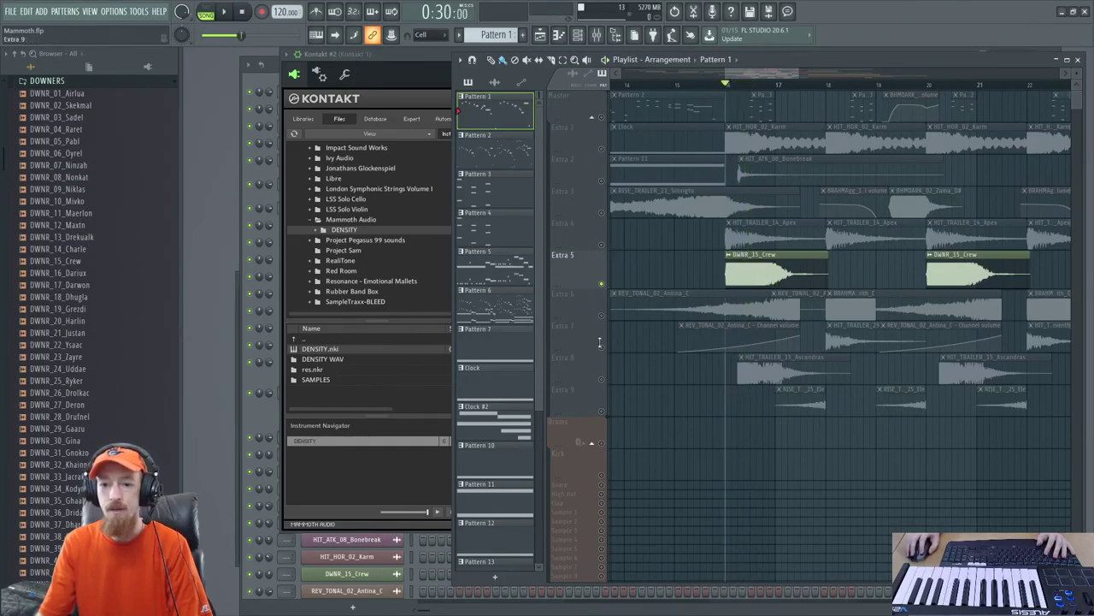
right_click(602, 285)
key("space")
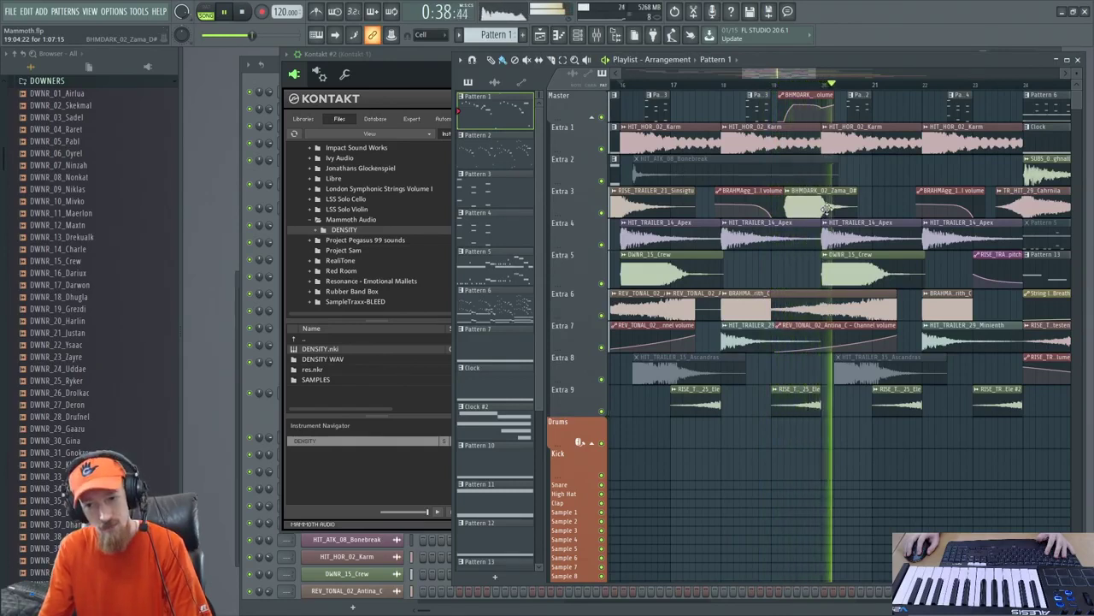
key("space")
Select the DWNR_15_Crew, REV_TONAL, BRAHMA and BHMDARK clips, then return to Kontakt
left_click(855, 269)
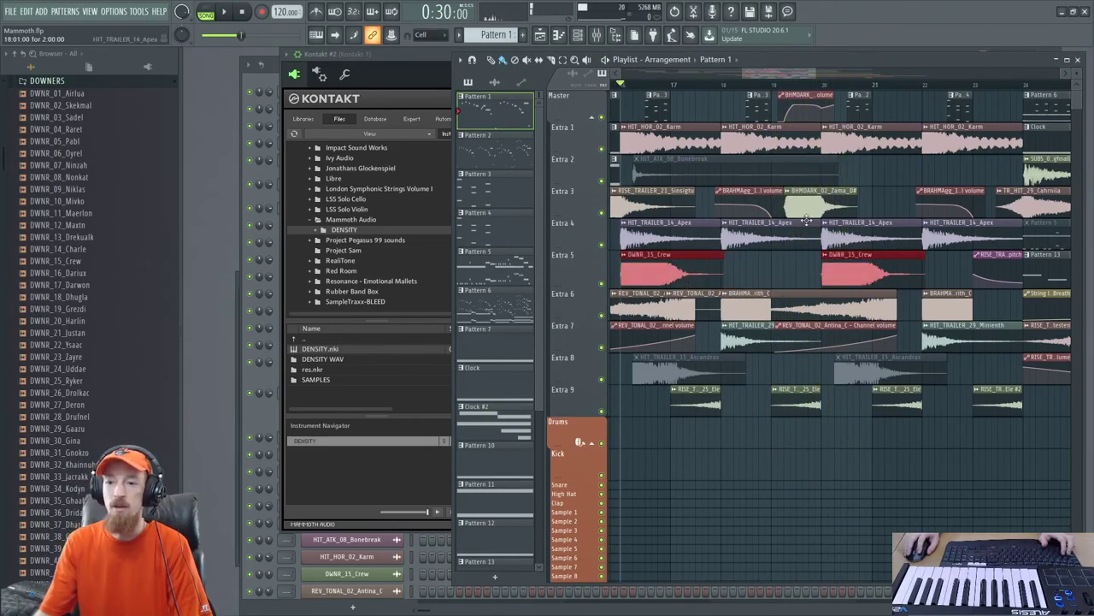
left_click(891, 299)
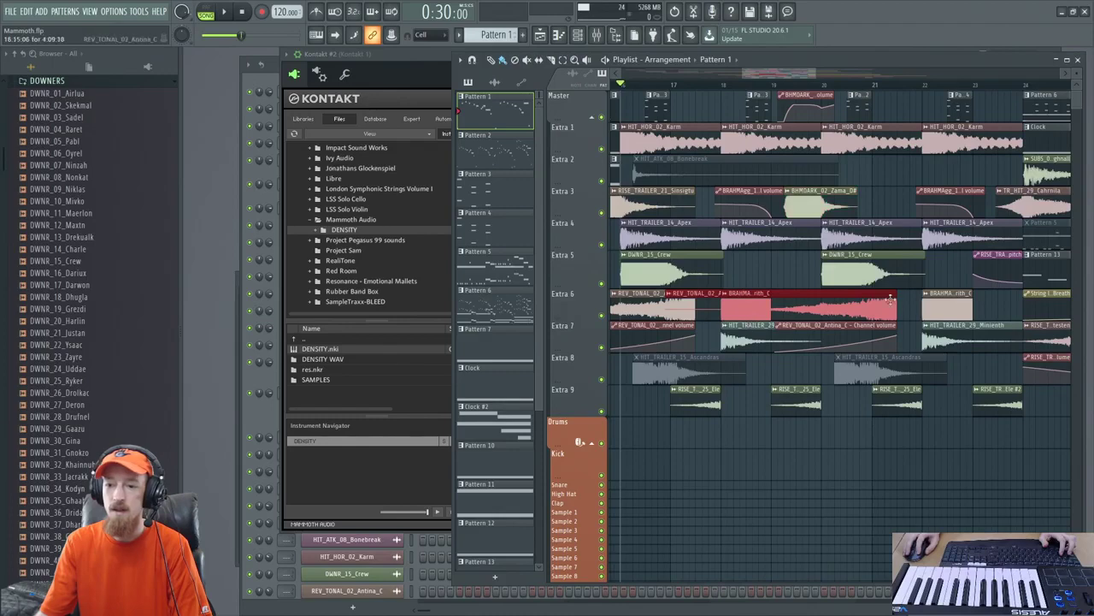
left_click(823, 209)
left_click(947, 295, "shift")
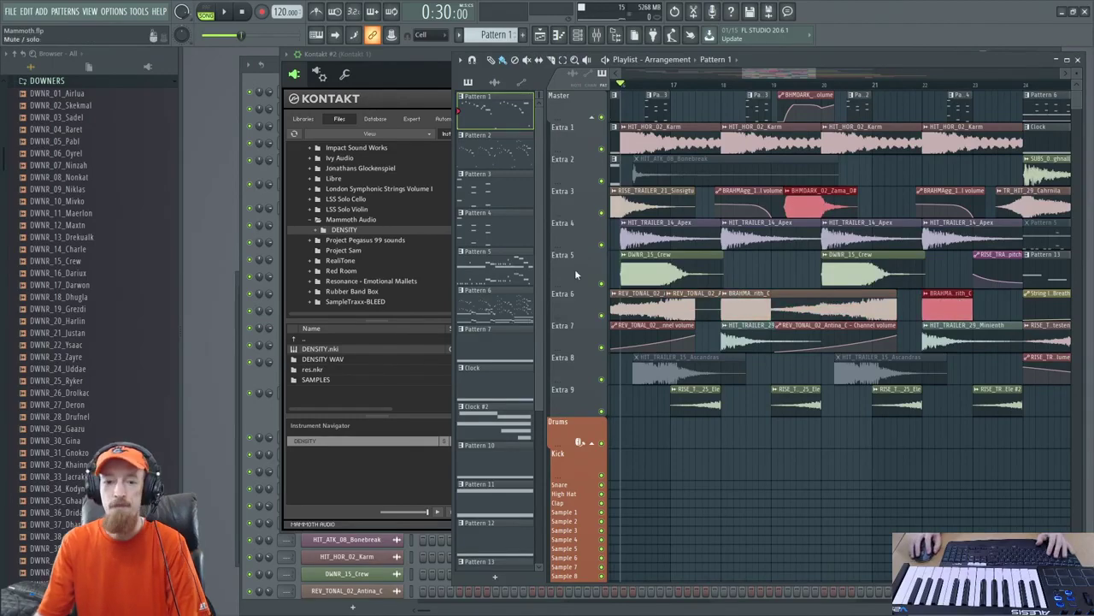
left_click(356, 504)
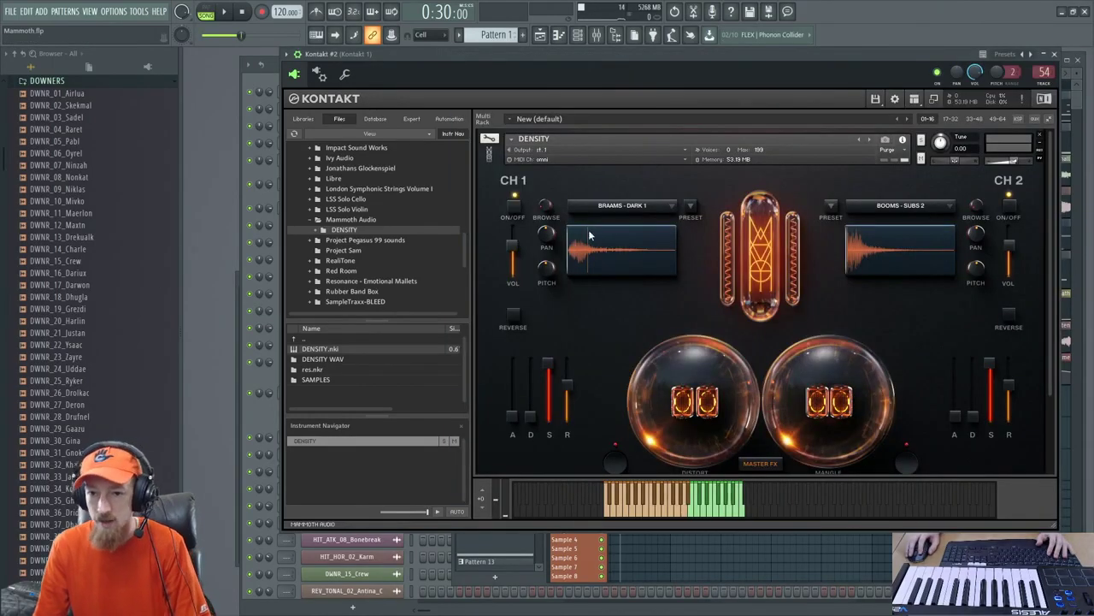
Audition BRAAMS DARK 2, ORGANIC and AGGRESSIVE 1 on channel 1, ending on AGGRESSIVE 2
left_click(630, 206)
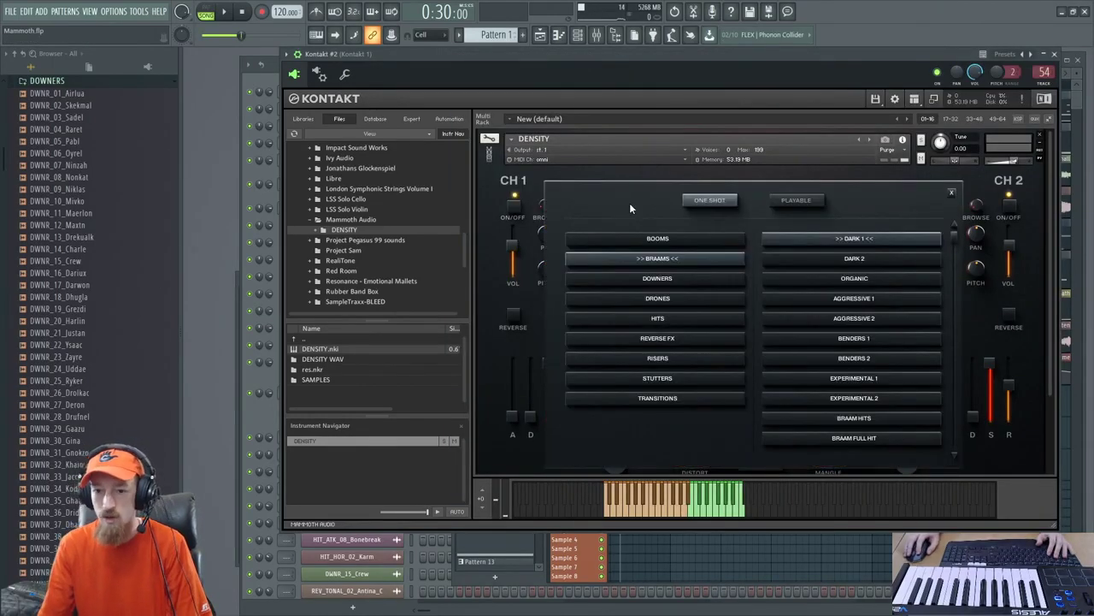
left_click(853, 260)
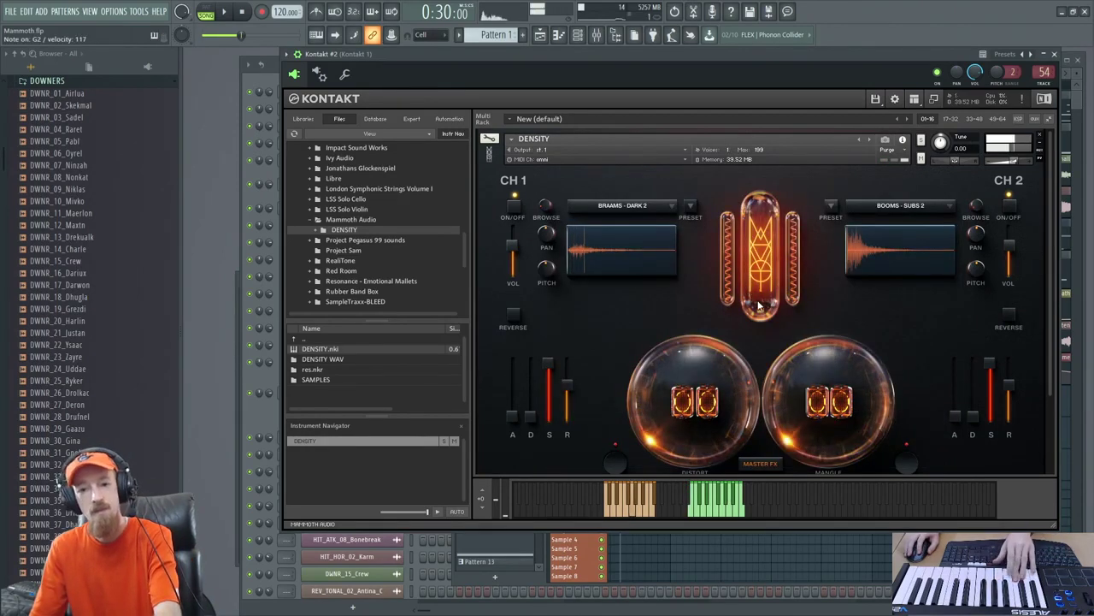
left_click(667, 205)
left_click(899, 274)
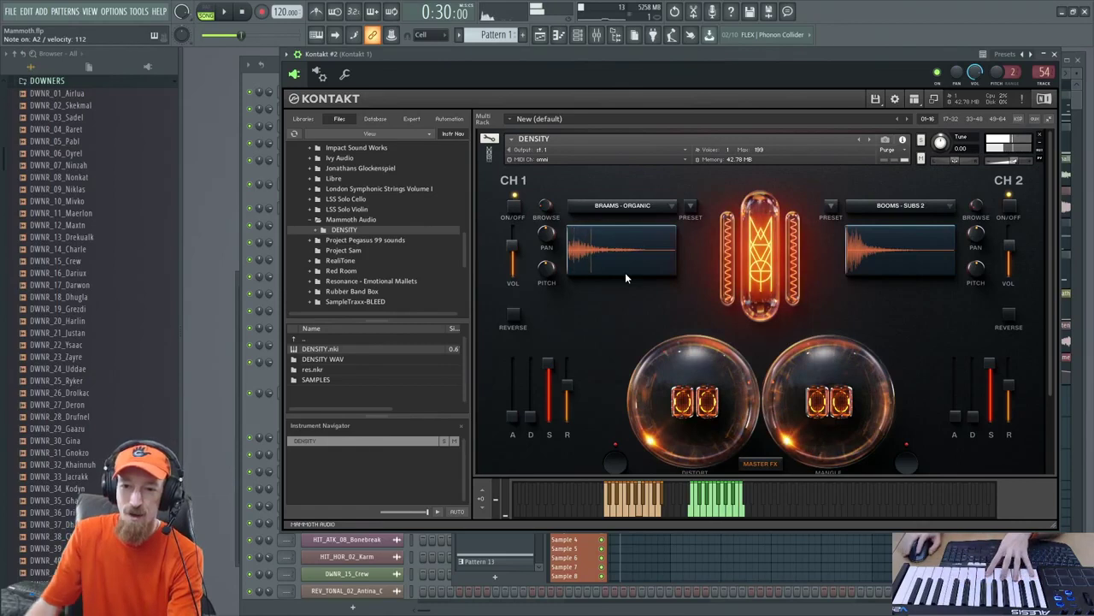
left_click(637, 207)
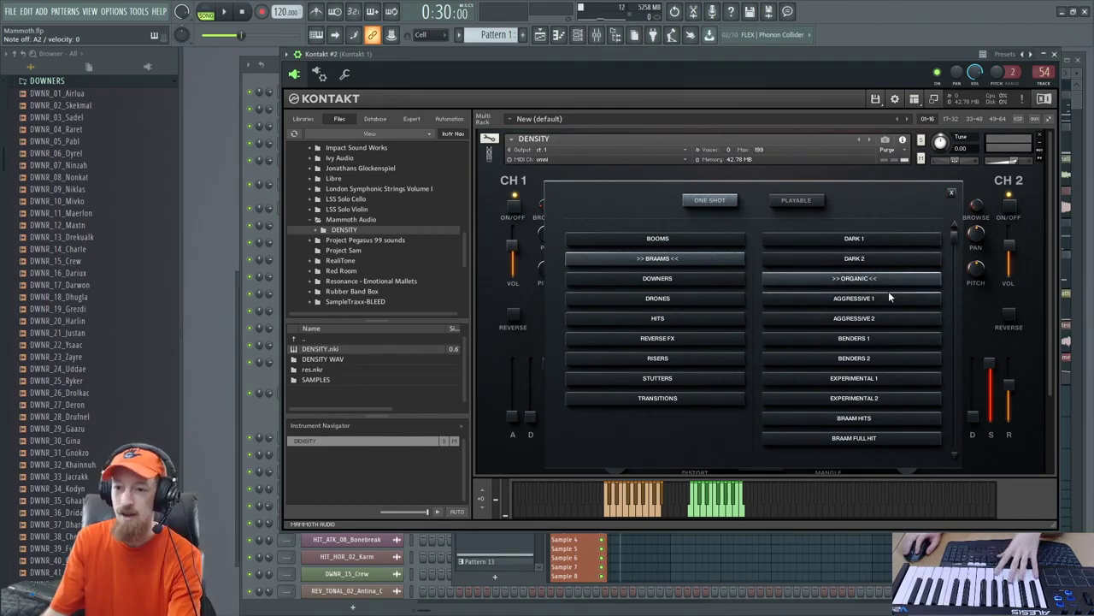
left_click(886, 297)
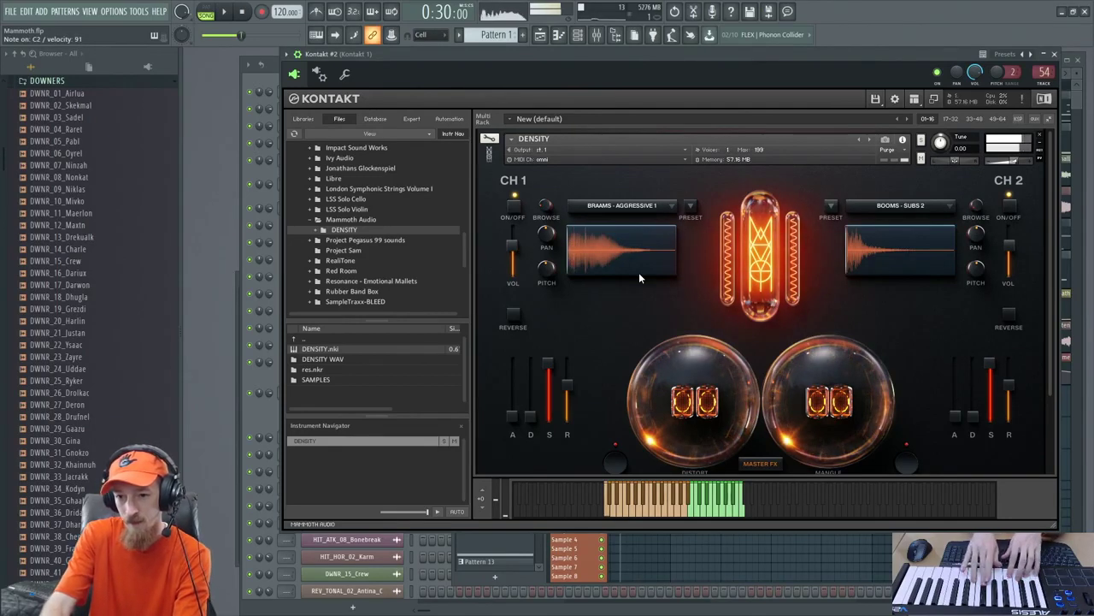
left_click(650, 204)
left_click(899, 320)
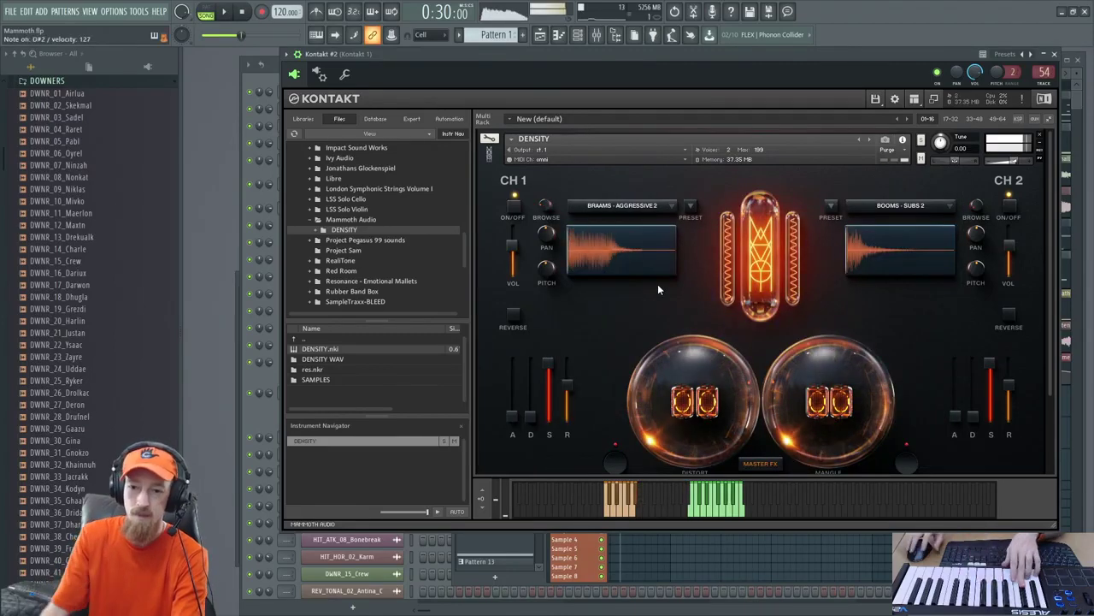
Audition BRAAMS BENDERS 1, BENDERS 2 and EXPERIMENTAL 1 on channel 1
left_click(660, 209)
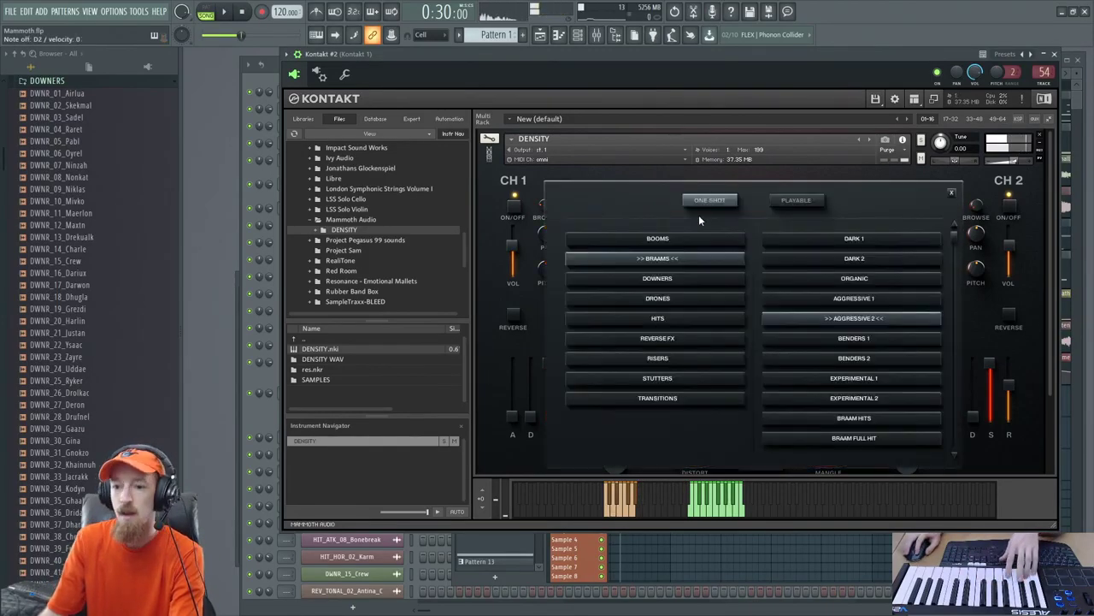
left_click(878, 338)
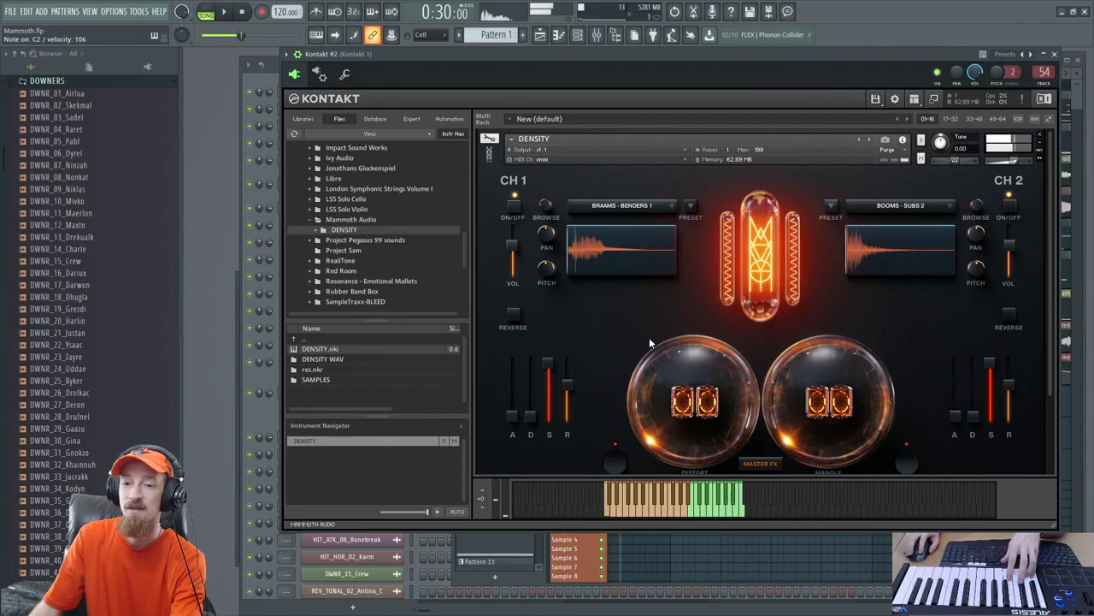
left_click(663, 204)
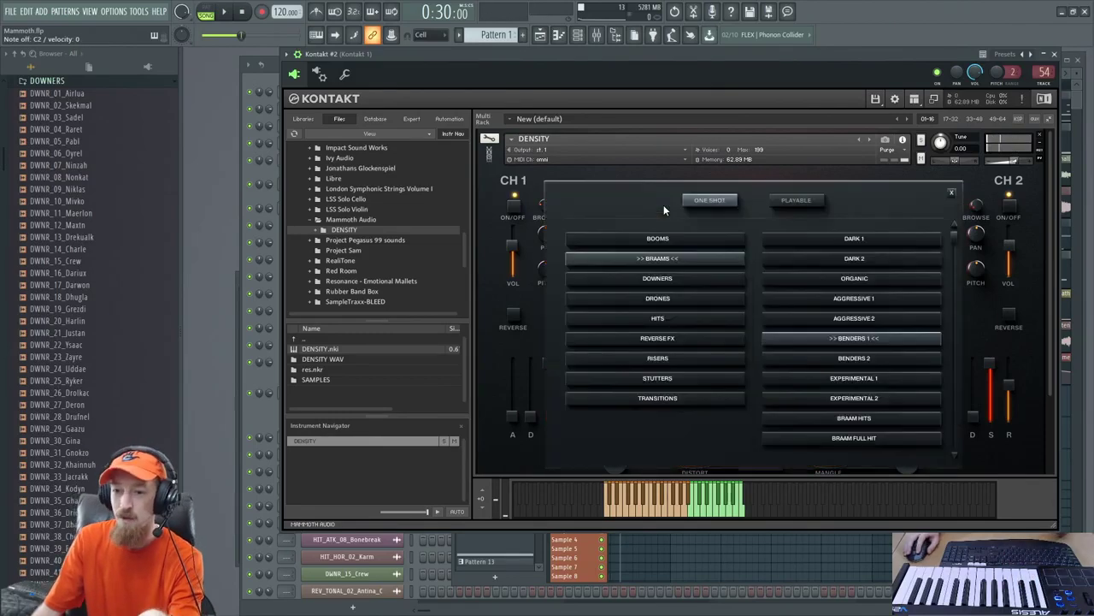
left_click(852, 357)
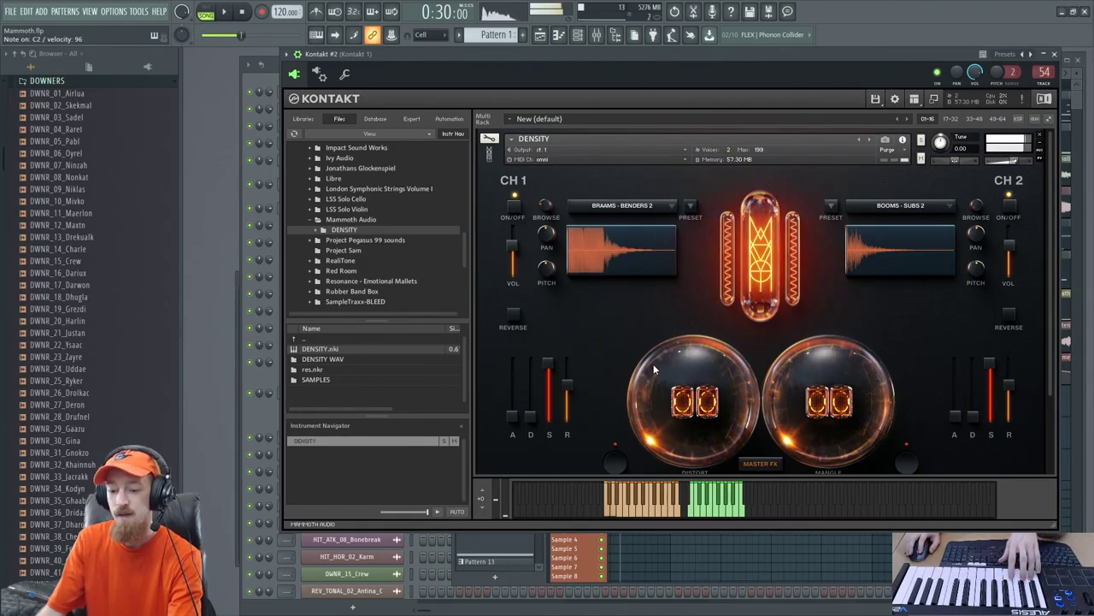
left_click(649, 205)
left_click(896, 380)
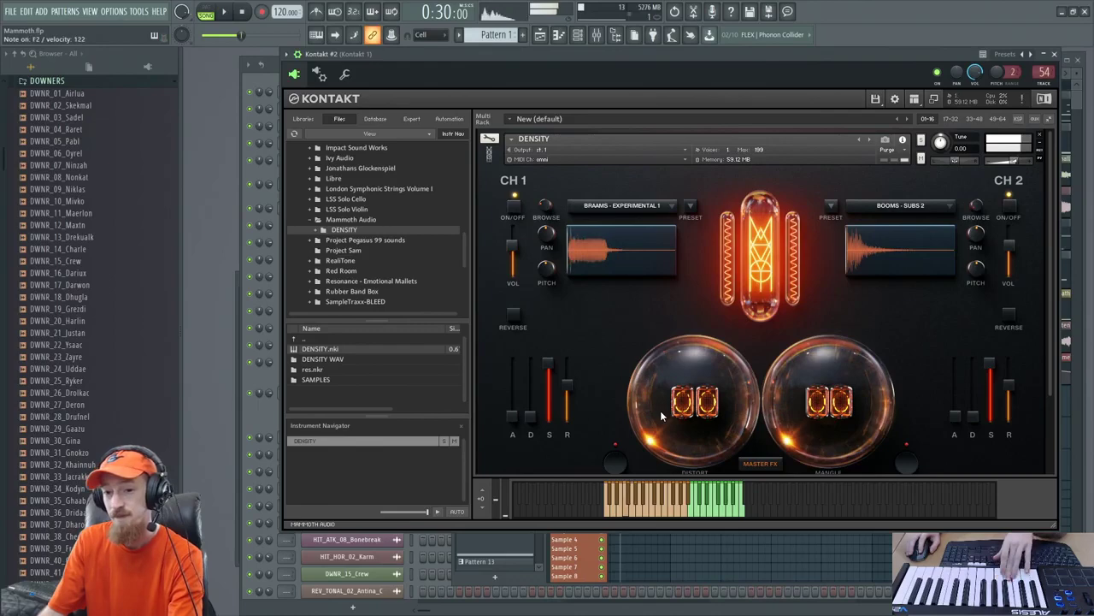
Try EXPERIMENTAL 2 and BRAAM HITS, settle on BRAAM FULL HIT, and show the Playlist
left_click(655, 212)
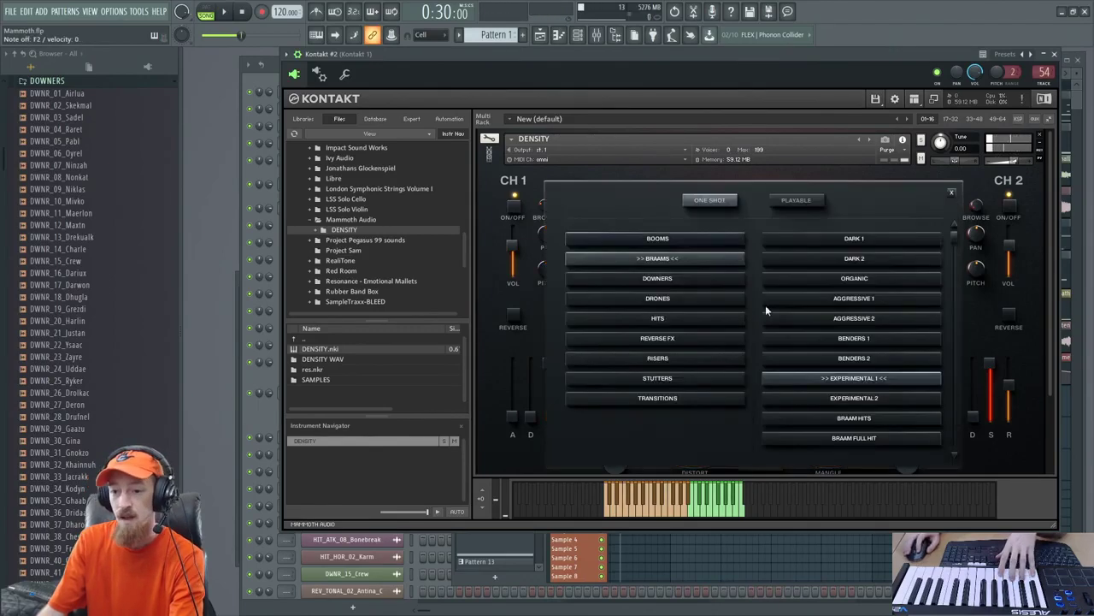
left_click(878, 402)
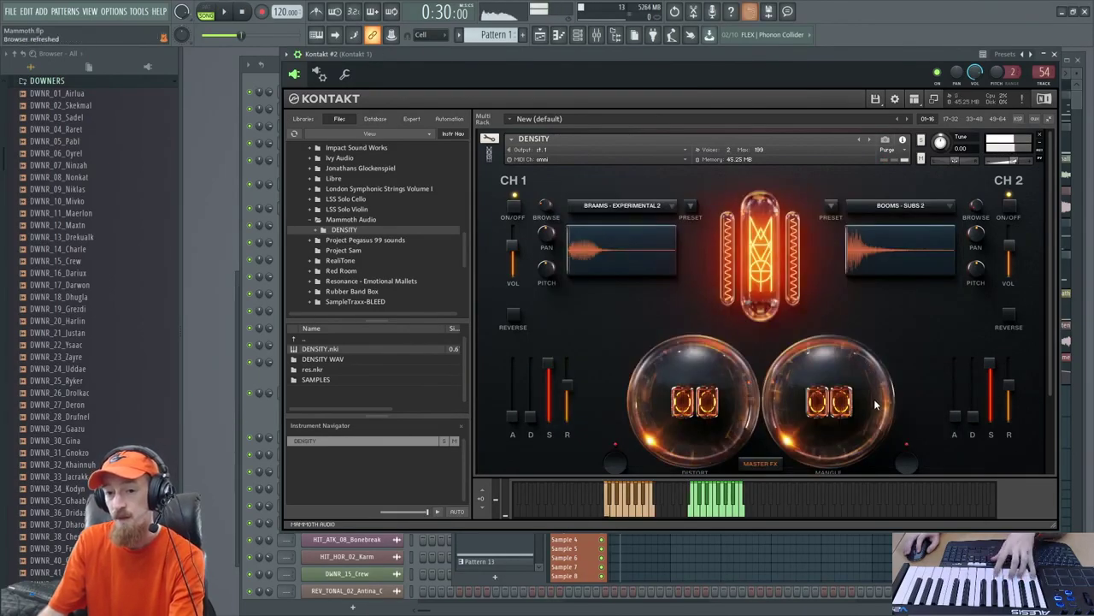
left_click(643, 207)
left_click(900, 414)
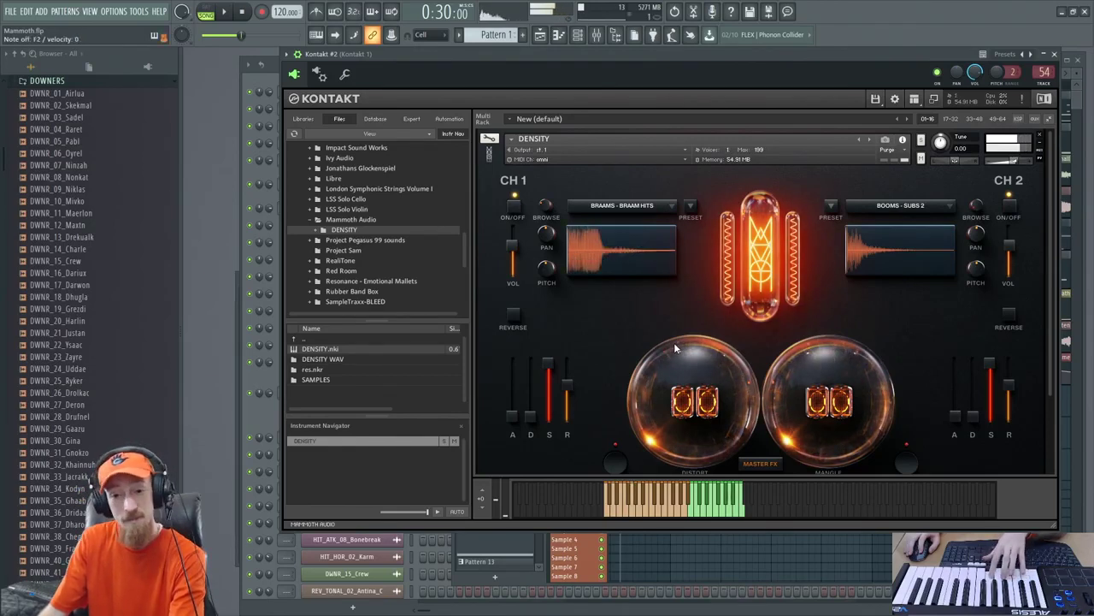
left_click(659, 205)
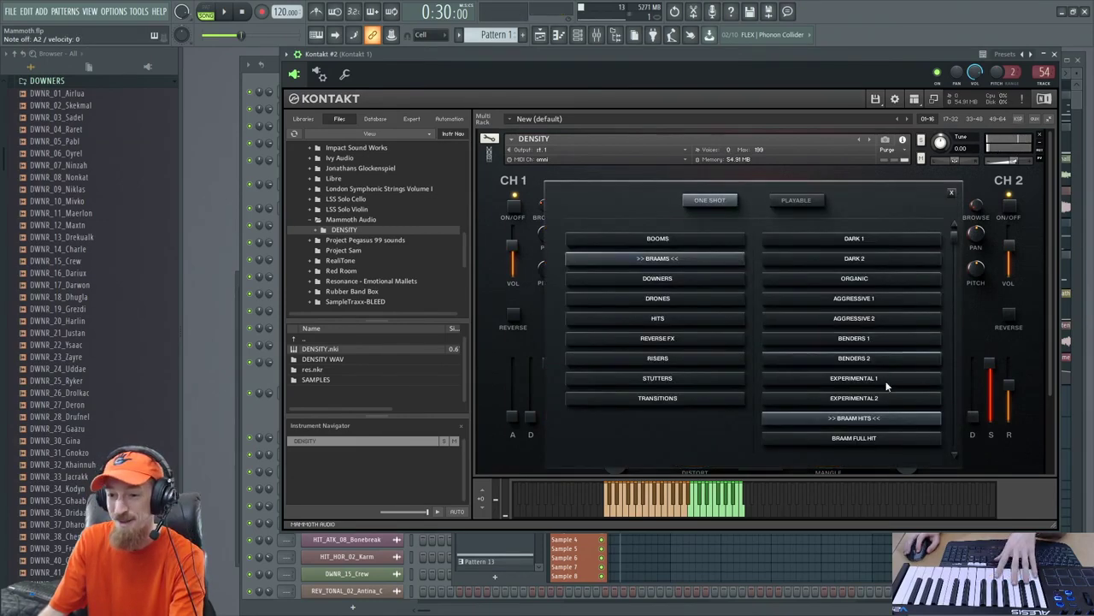
left_click(897, 442)
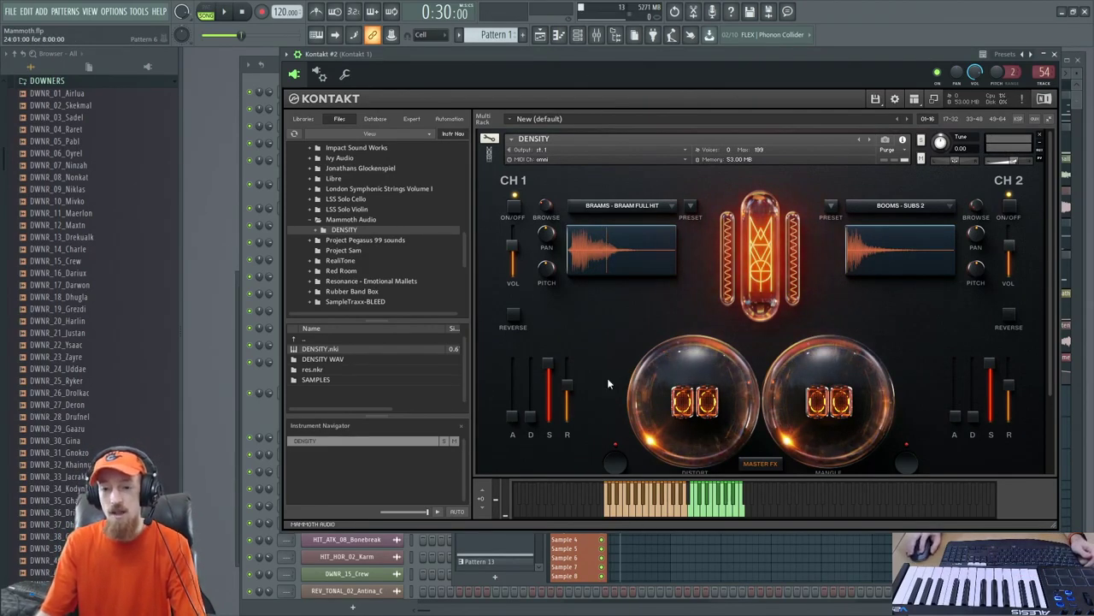
left_click(1079, 118)
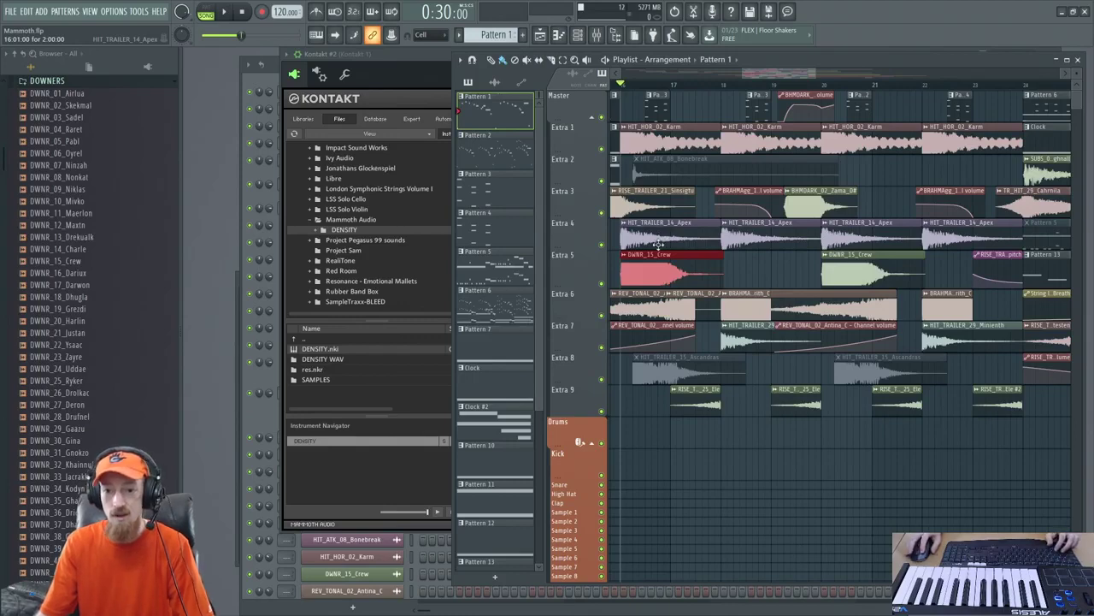
Inspect the HIT_TRAILER_14_Apex and Extra 3 riser clips around bar 17, then return to Kontakt
left_click(658, 245)
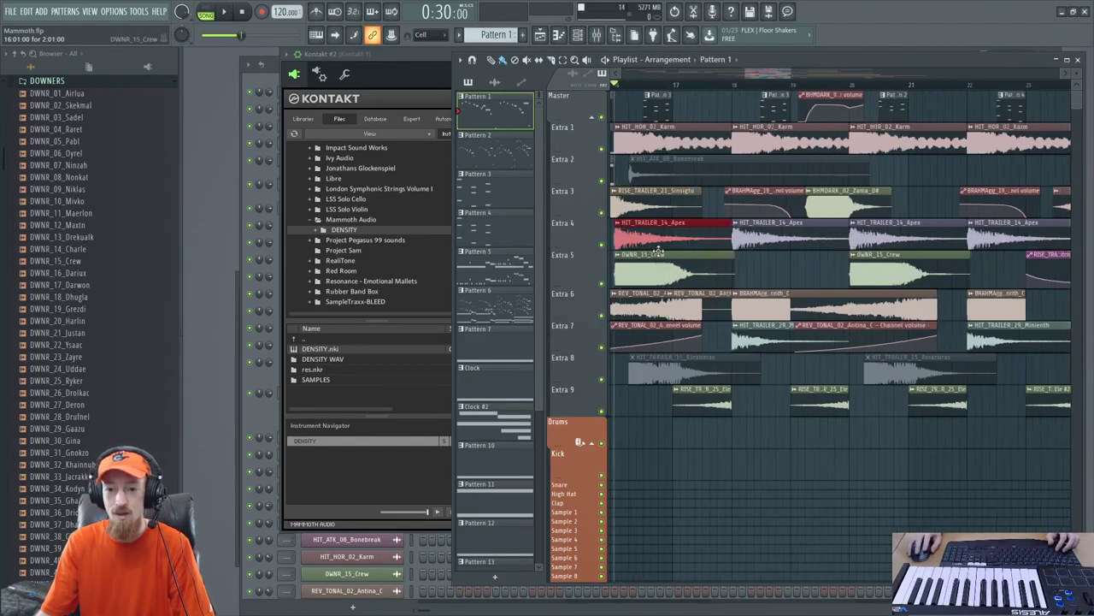
scroll(658, 226, "up", 5, "ctrl")
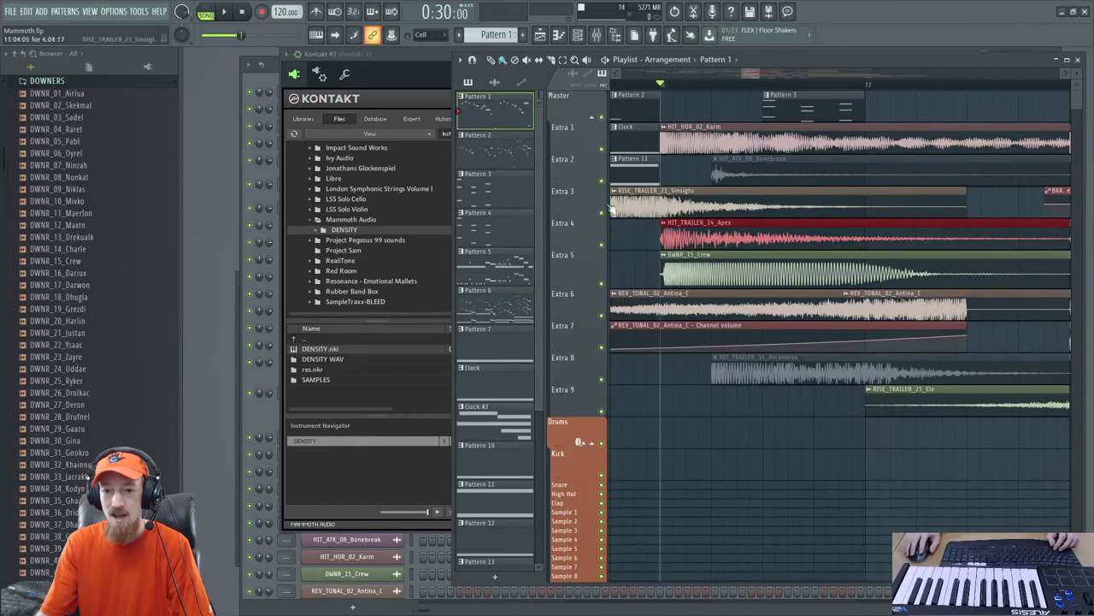
scroll(765, 221, "down", 3, "ctrl")
scroll(758, 235, "down", 2, "ctrl")
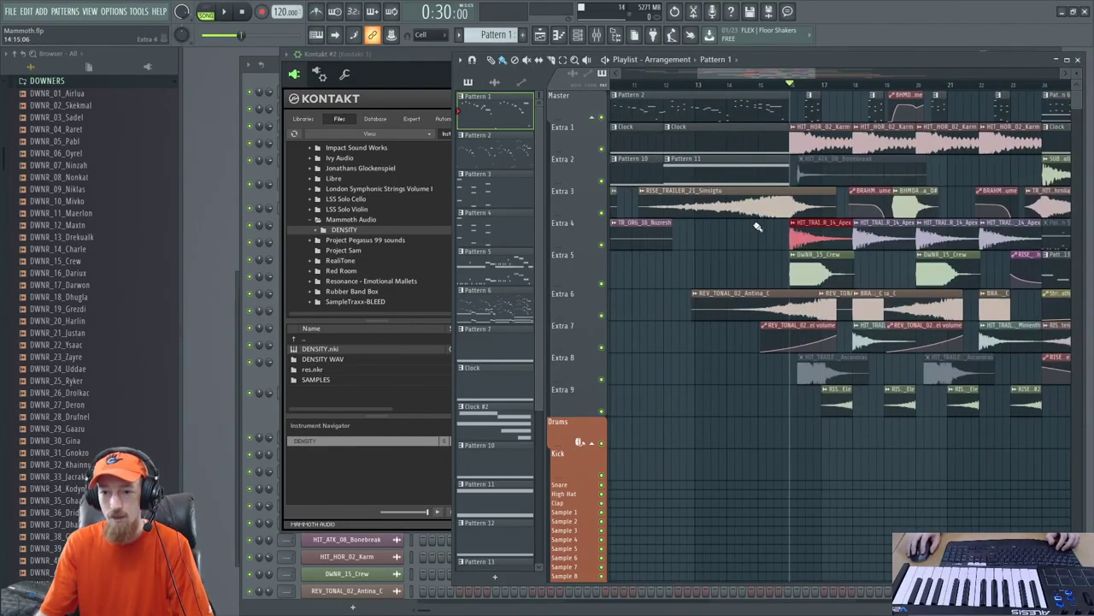
left_click(857, 211)
scroll(787, 213, "up", 4, "ctrl")
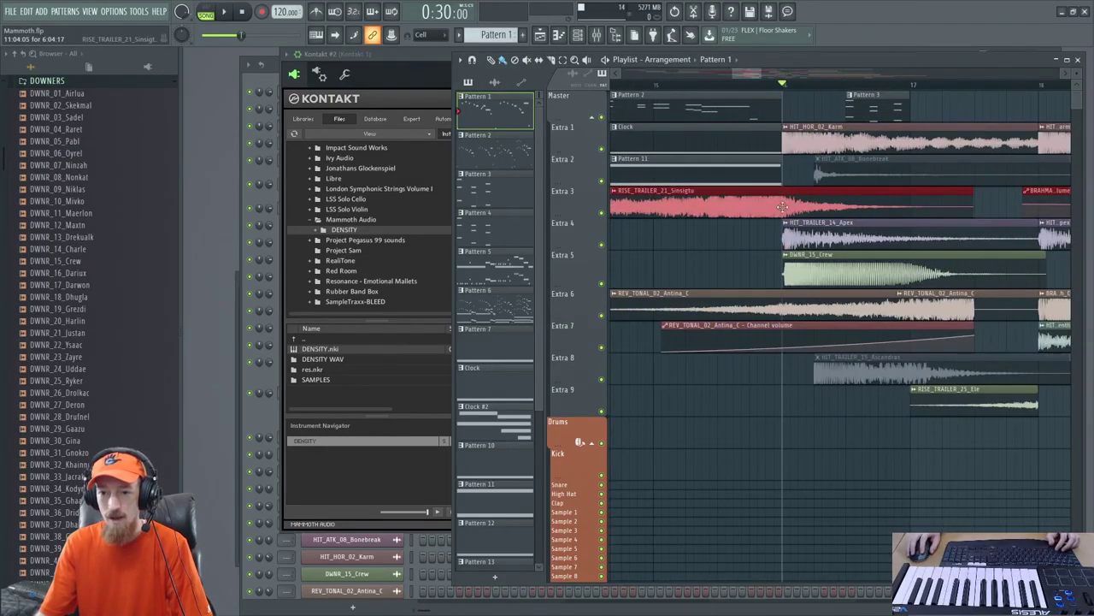
scroll(726, 209, "down", 1, "ctrl")
scroll(727, 214, "down", 2, "ctrl")
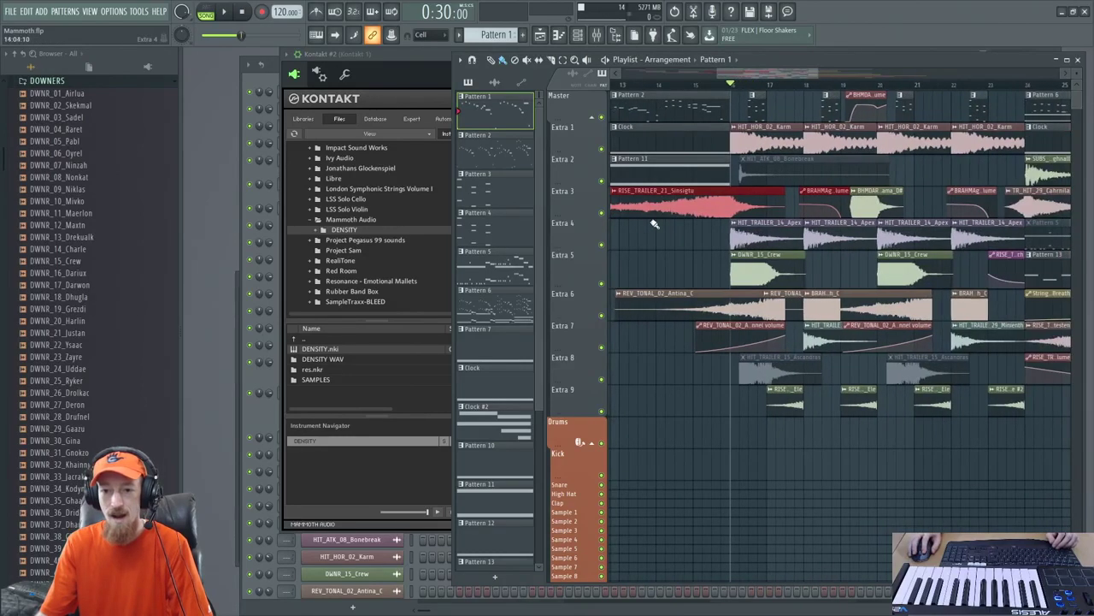
scroll(701, 223, "left", 2)
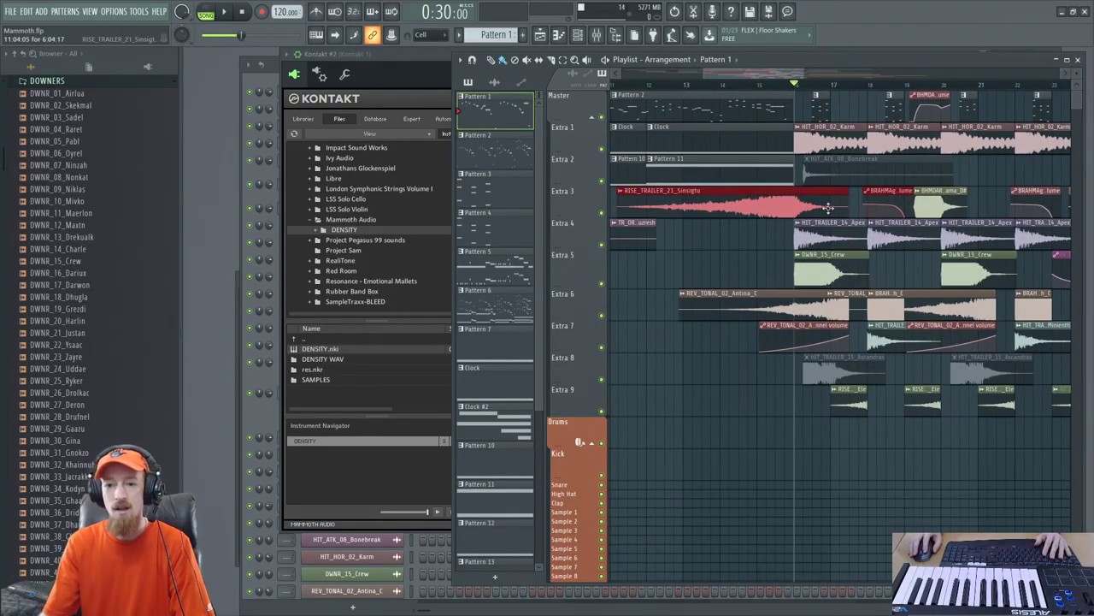
scroll(853, 276, "right", 3)
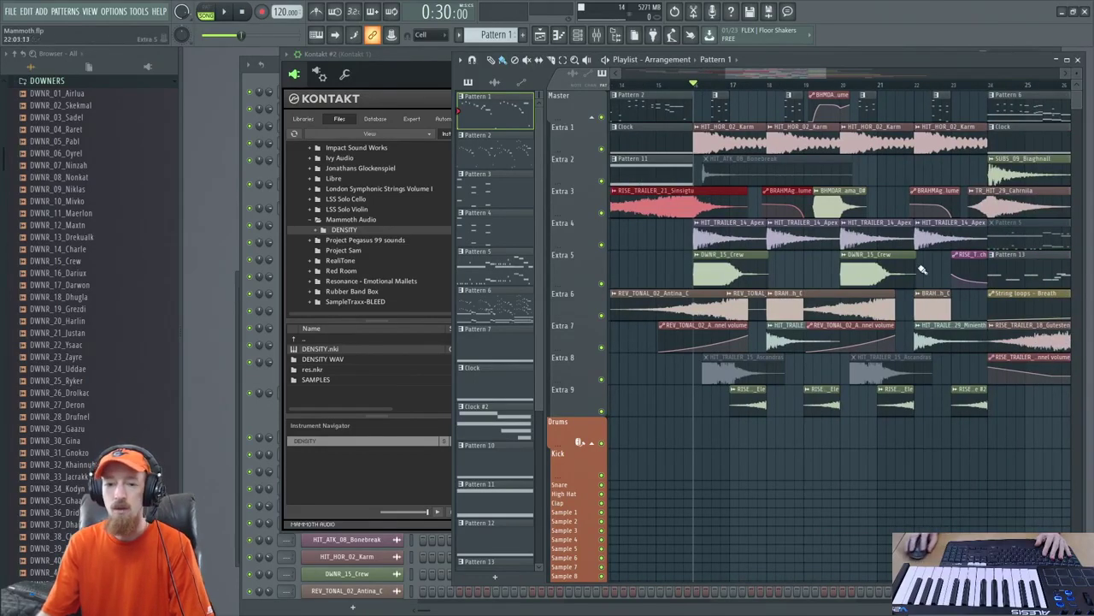
left_click(415, 62)
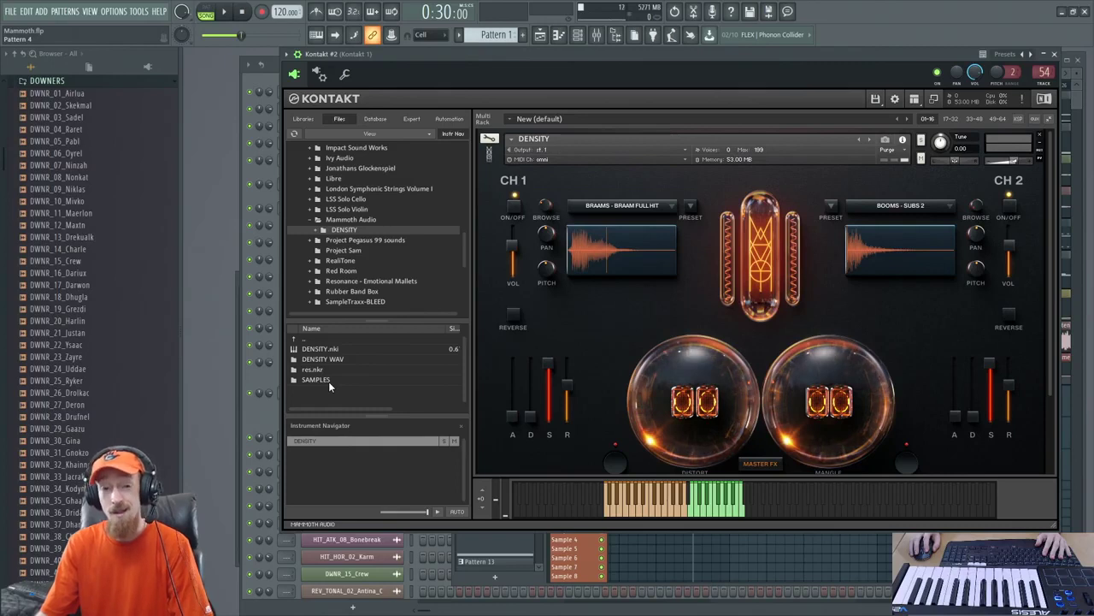
Browse Density's SAMPLES and PLAYABLE folders, then open the DENSITY WAV folder
double_click(328, 381)
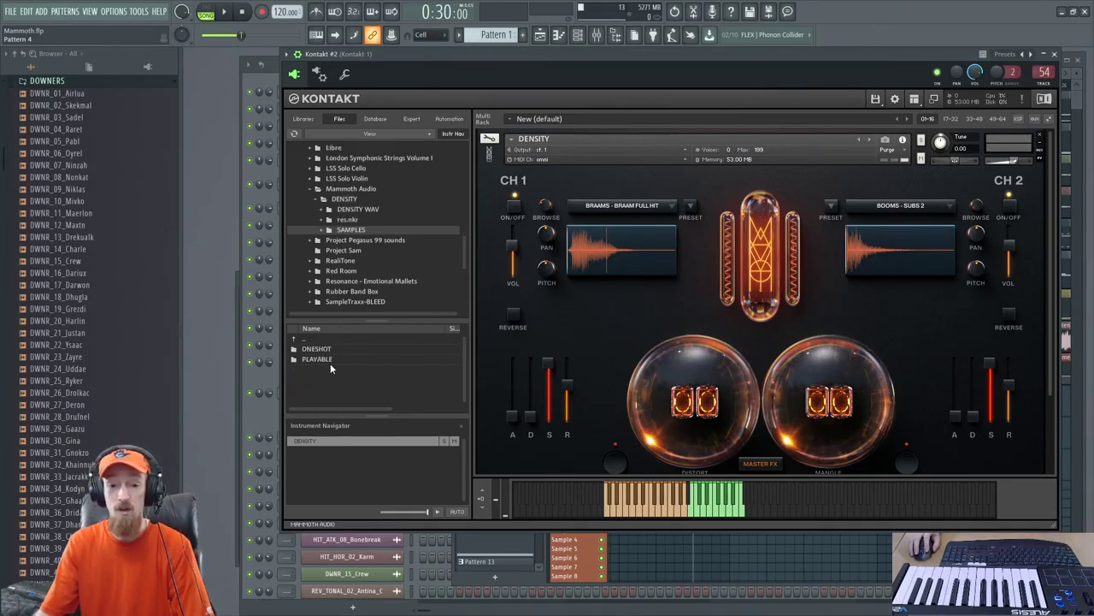
double_click(330, 361)
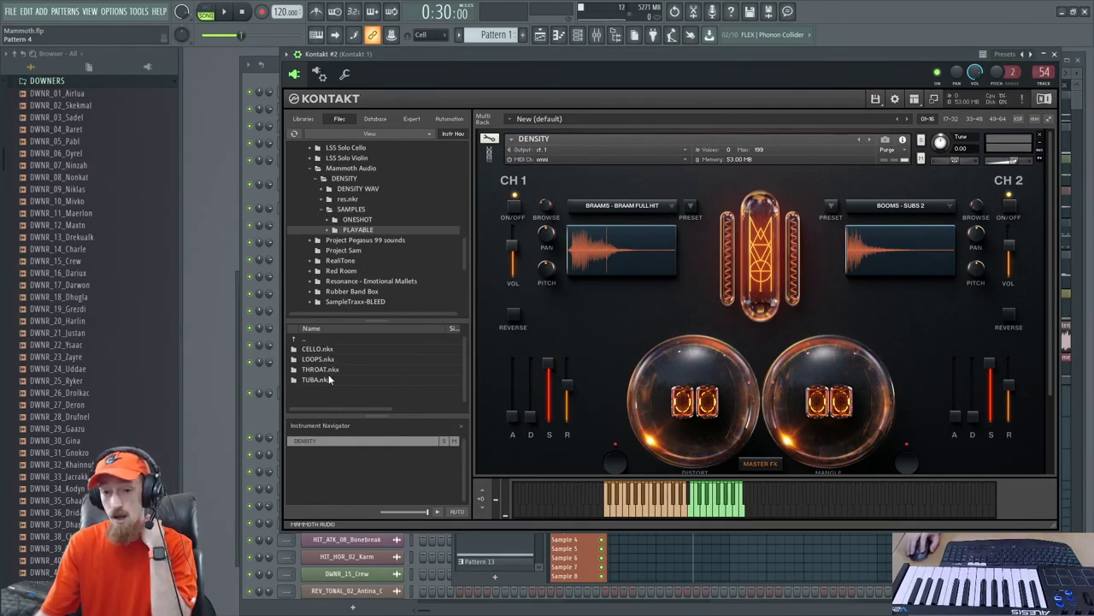
left_click(350, 208)
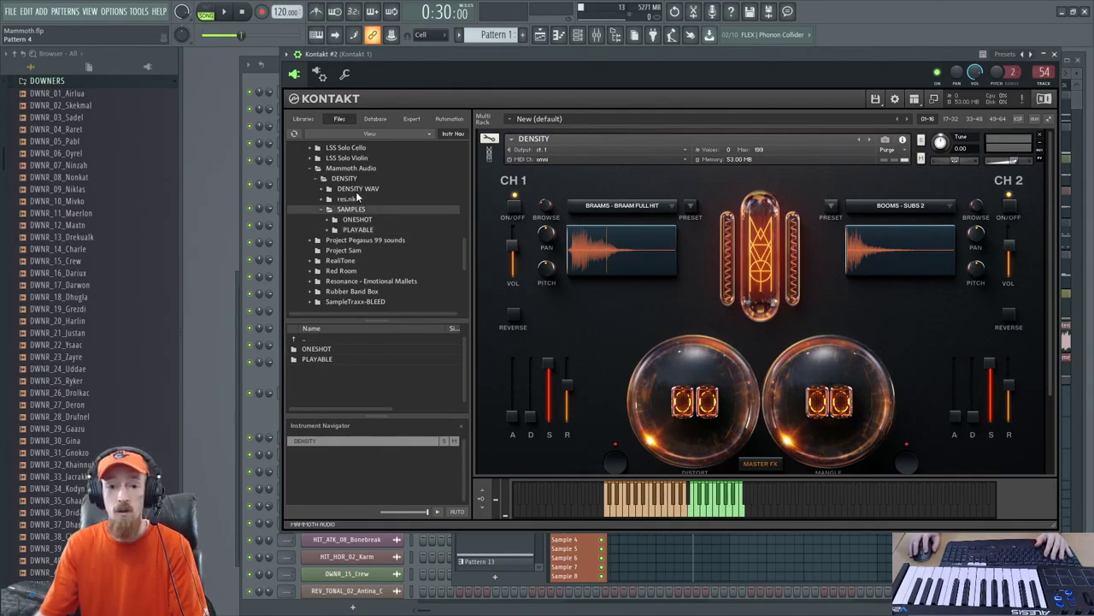
left_click(331, 178)
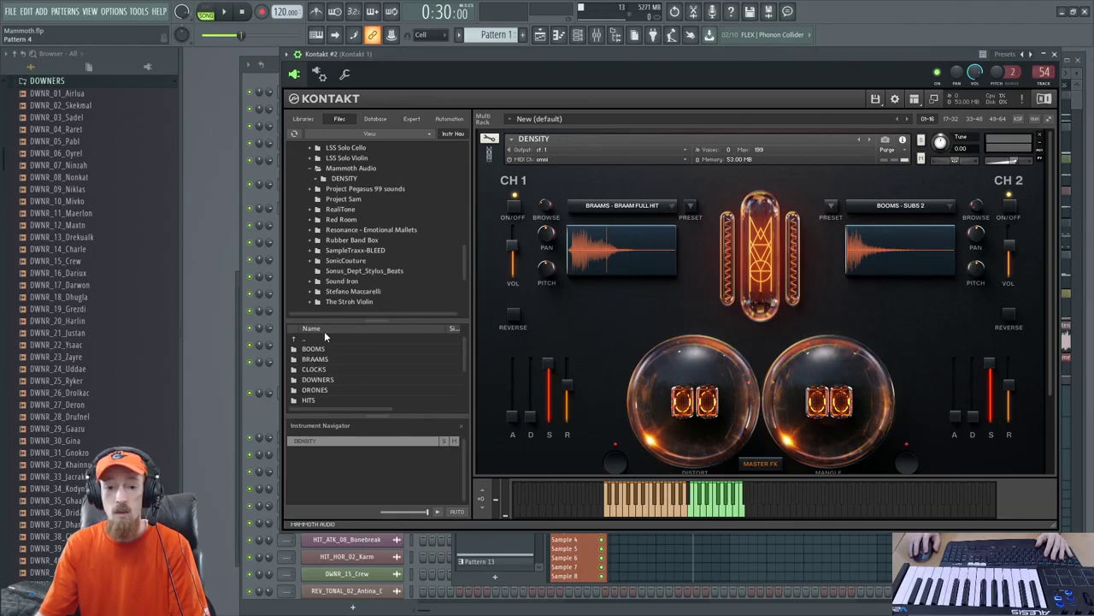
left_click(337, 179)
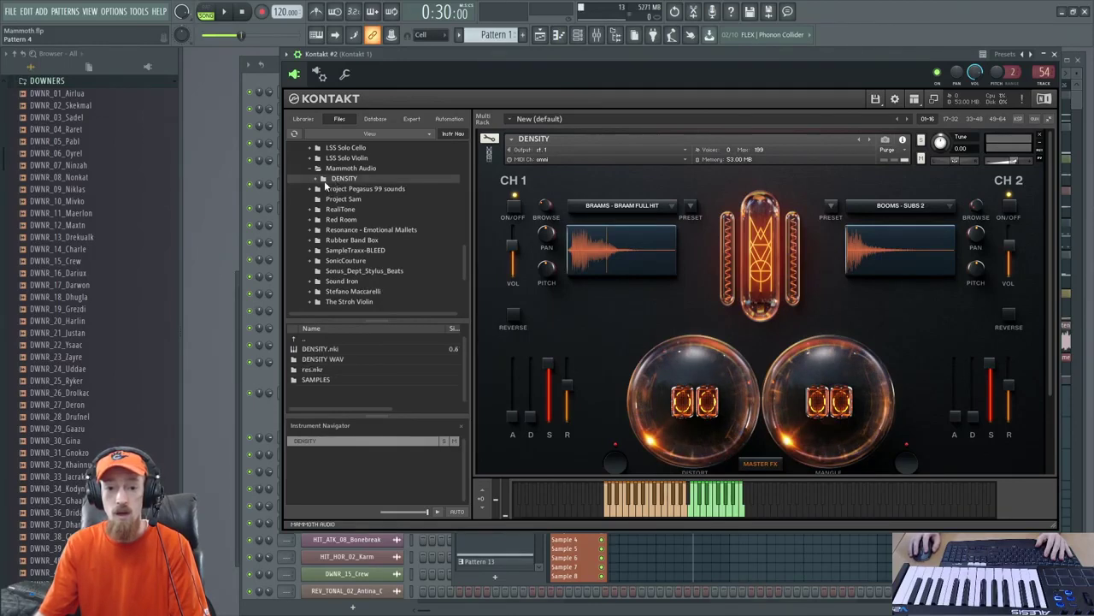
double_click(323, 360)
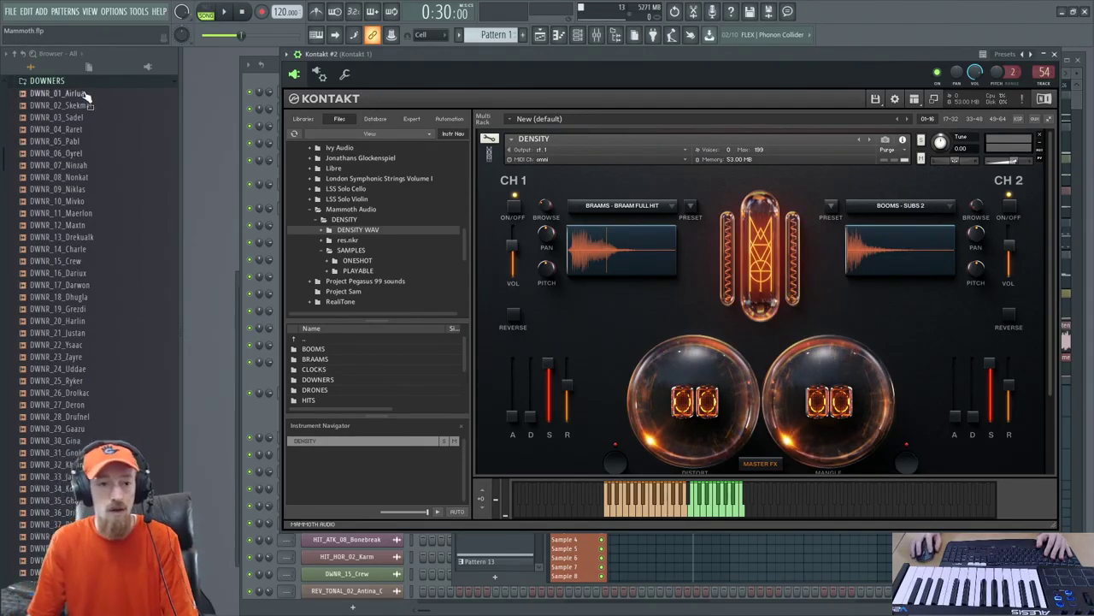
left_click(81, 237)
scroll(111, 222, "up", 1)
Reveal the DOWNERS WAV folder in FL's browser with channel 1's preset list open
scroll(111, 220, "up", 6)
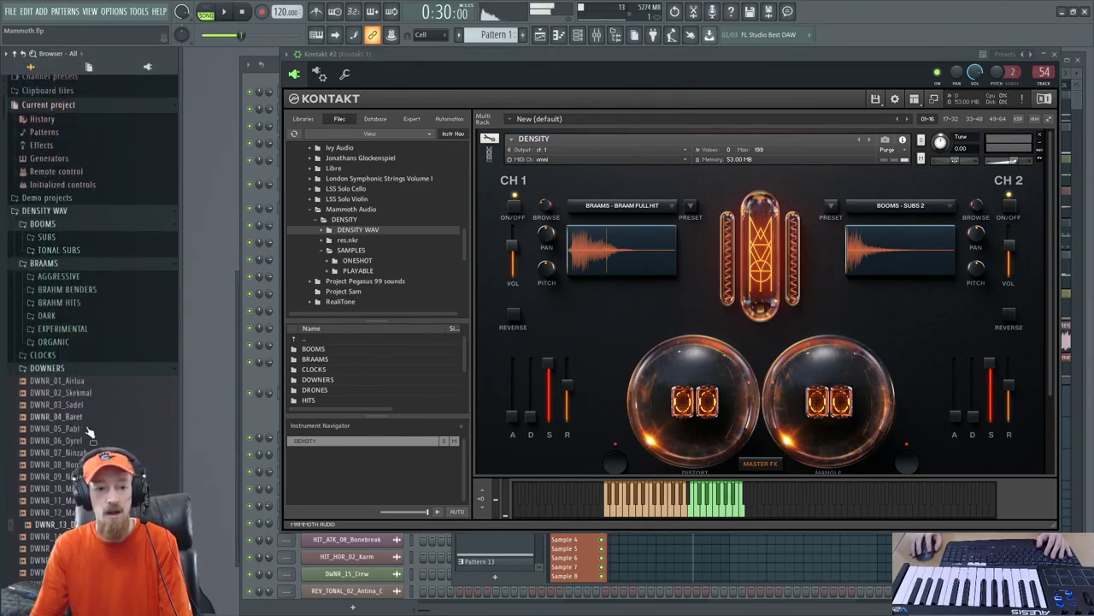
left_click(57, 369)
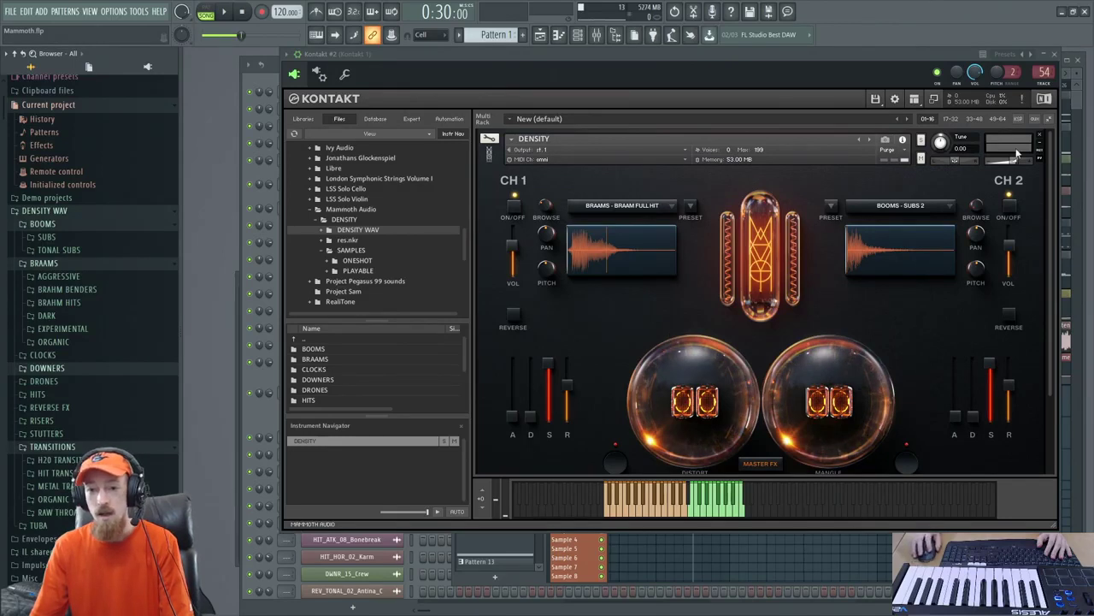
left_click(630, 209)
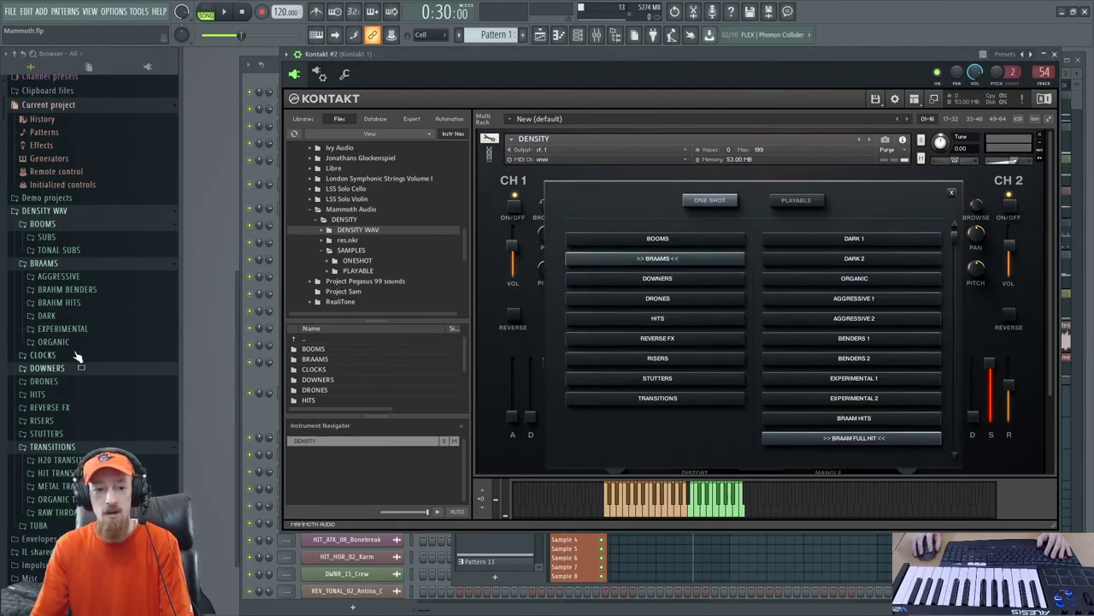
left_click(47, 369)
scroll(52, 376, "down", 5)
scroll(51, 376, "down", 5)
Preview DWNR_18_Dhugla, DWNR_26_Drolkac, DWNR_31_Gnokzo, DWNR_36_Dridaag and DWNR_13_Drekualk, then rewind the song
left_click(93, 225)
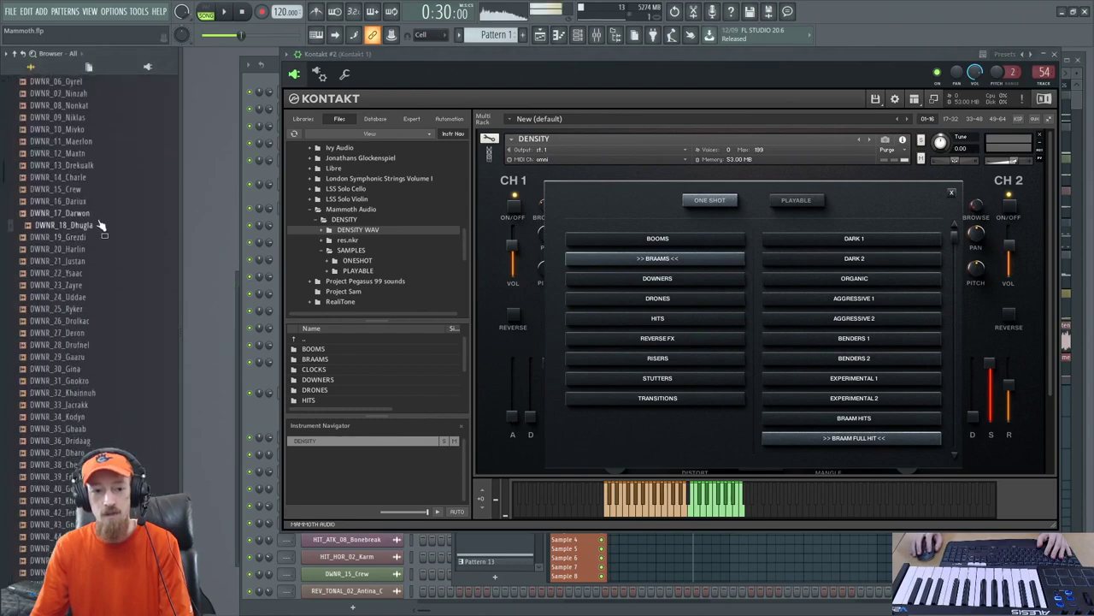
left_click(86, 322)
left_click(86, 380)
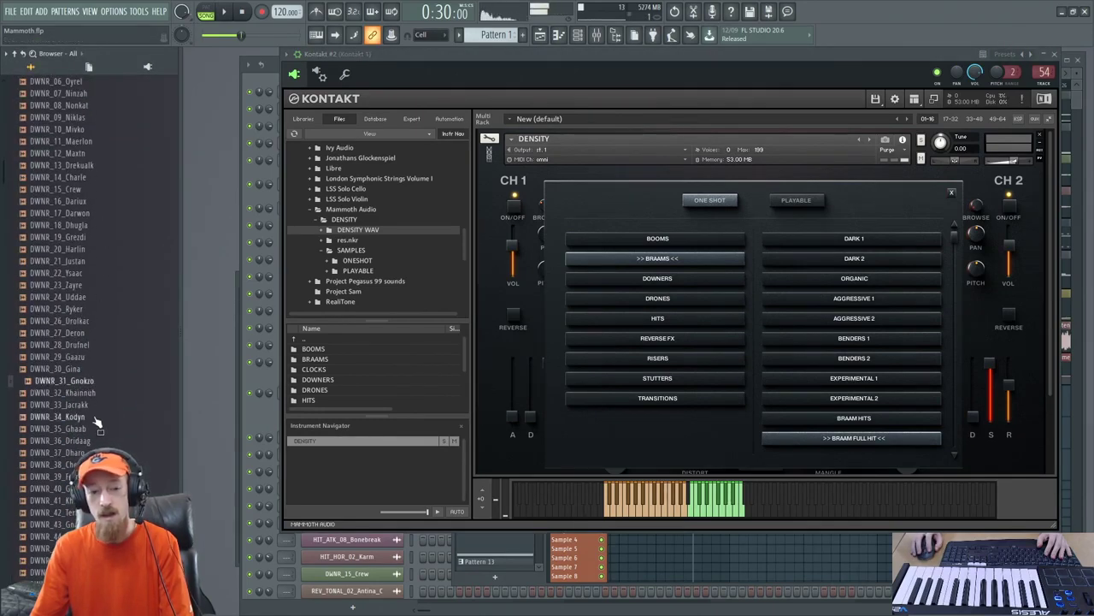
left_click(60, 440)
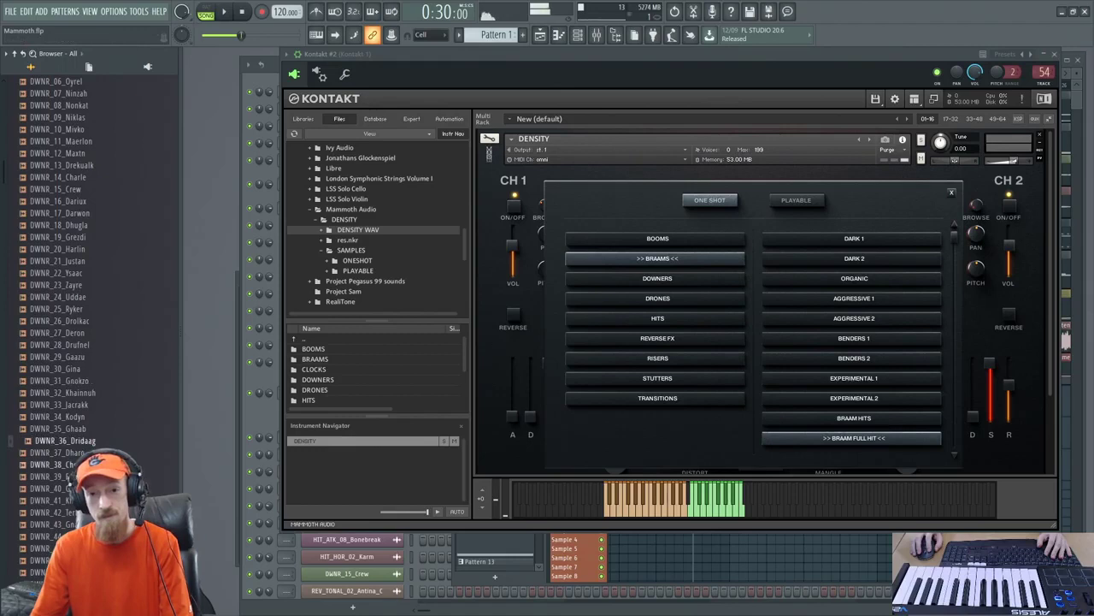
left_click(60, 464)
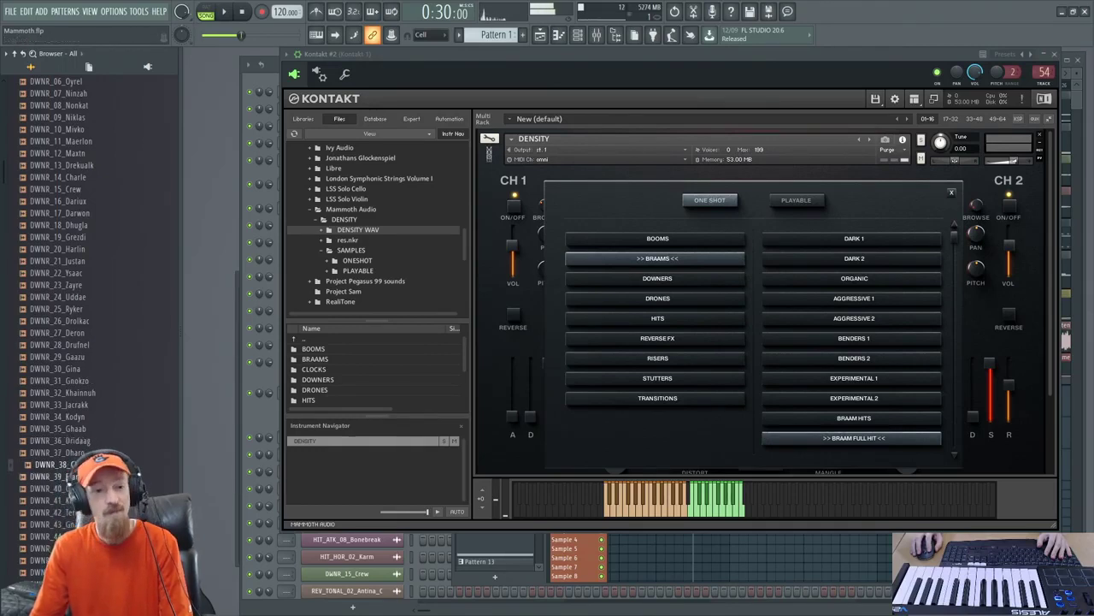
left_click(81, 165)
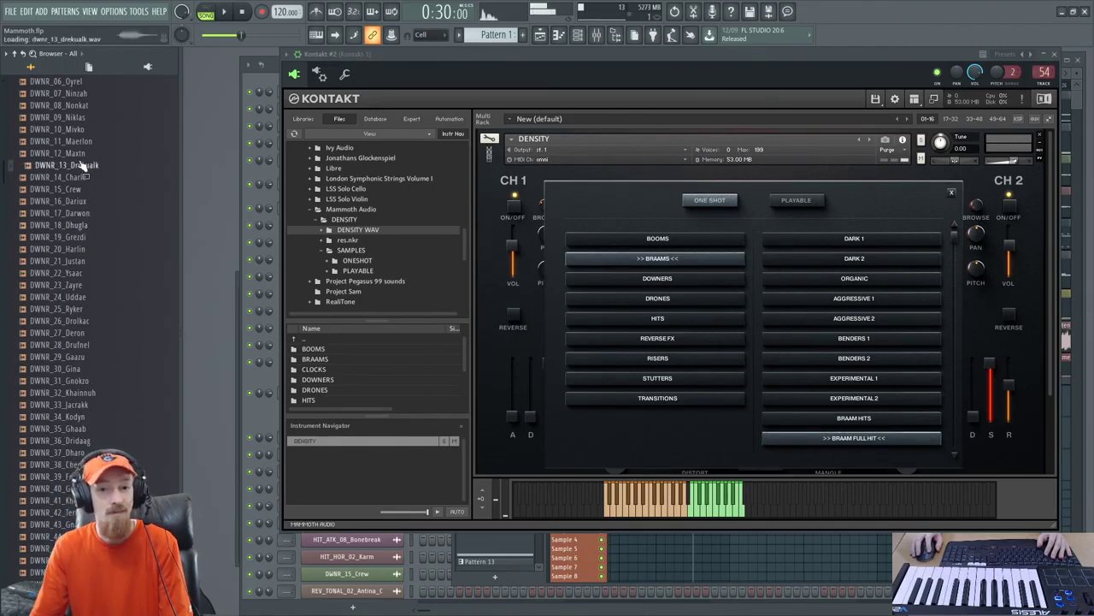
left_click(244, 12)
left_click(1080, 97)
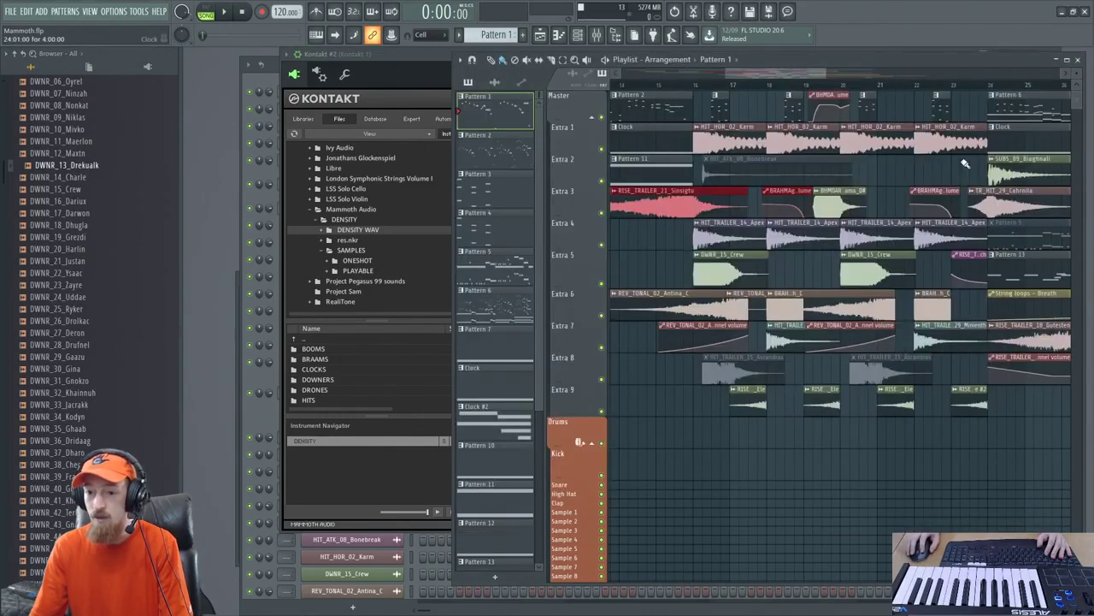
left_click(715, 273)
right_click(603, 283)
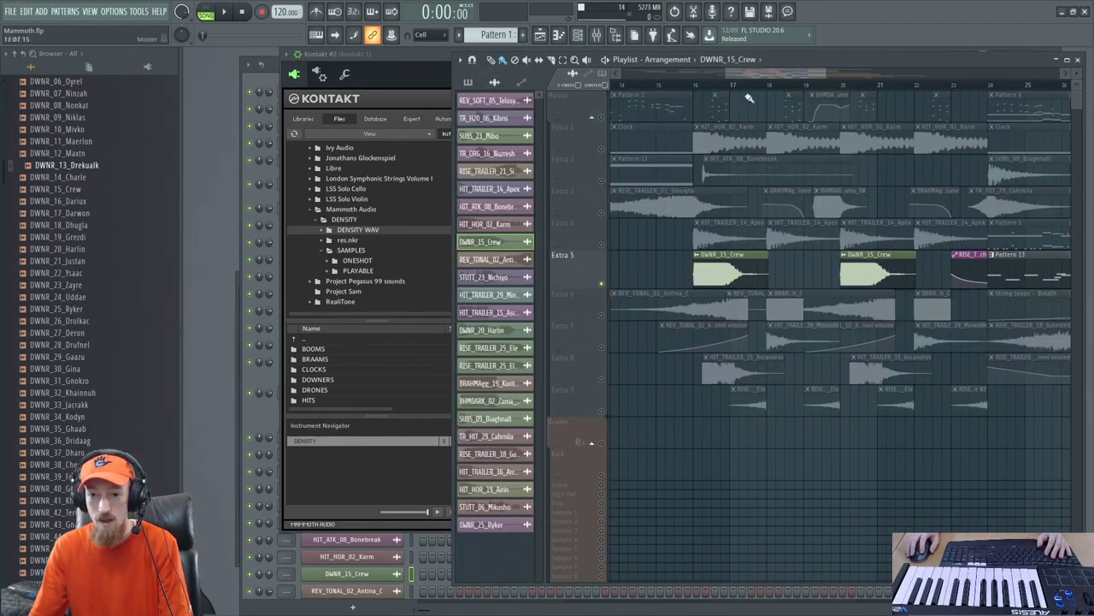
left_click(695, 96)
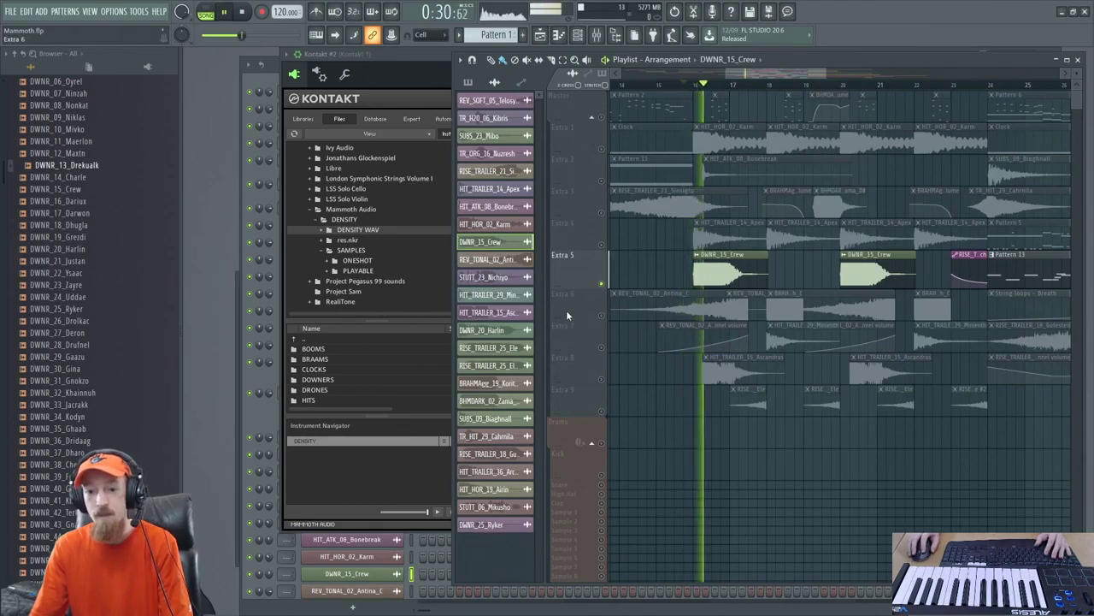
right_click(604, 285)
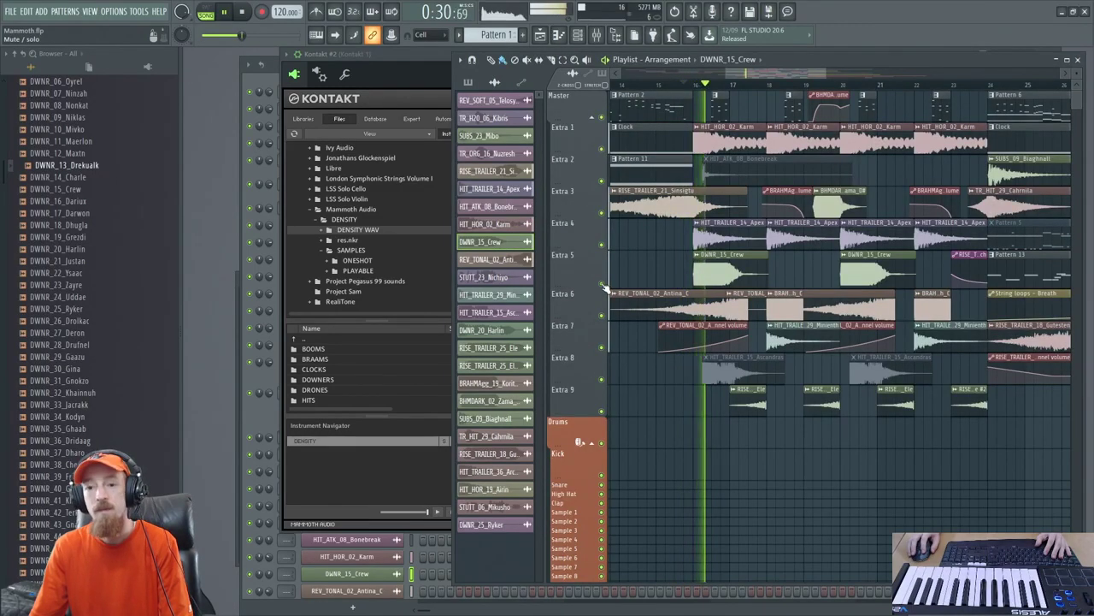
key("space")
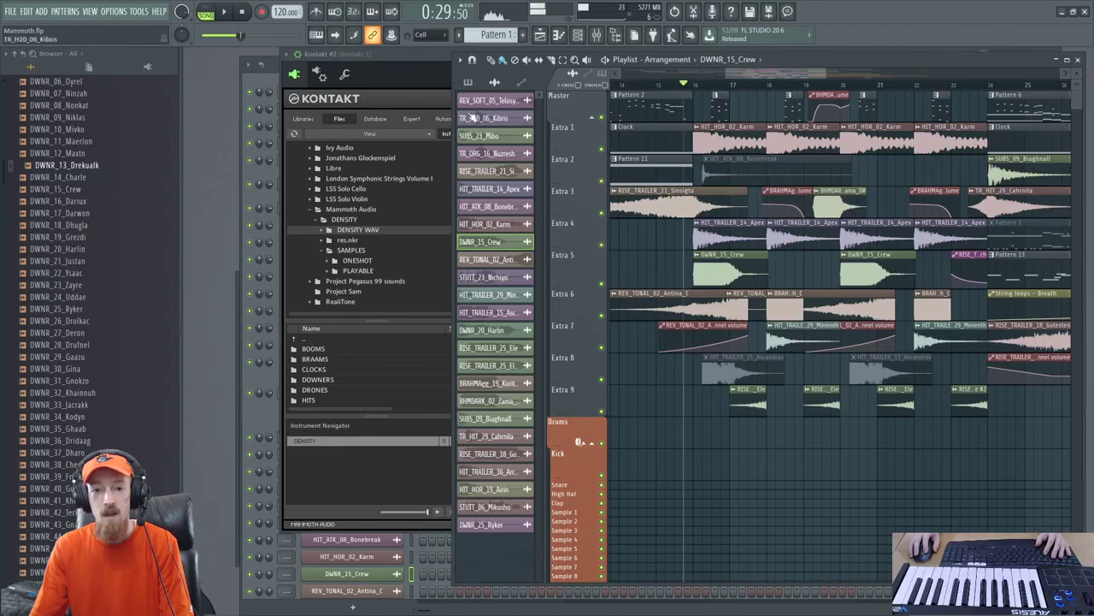
left_click(374, 118)
left_click(671, 262)
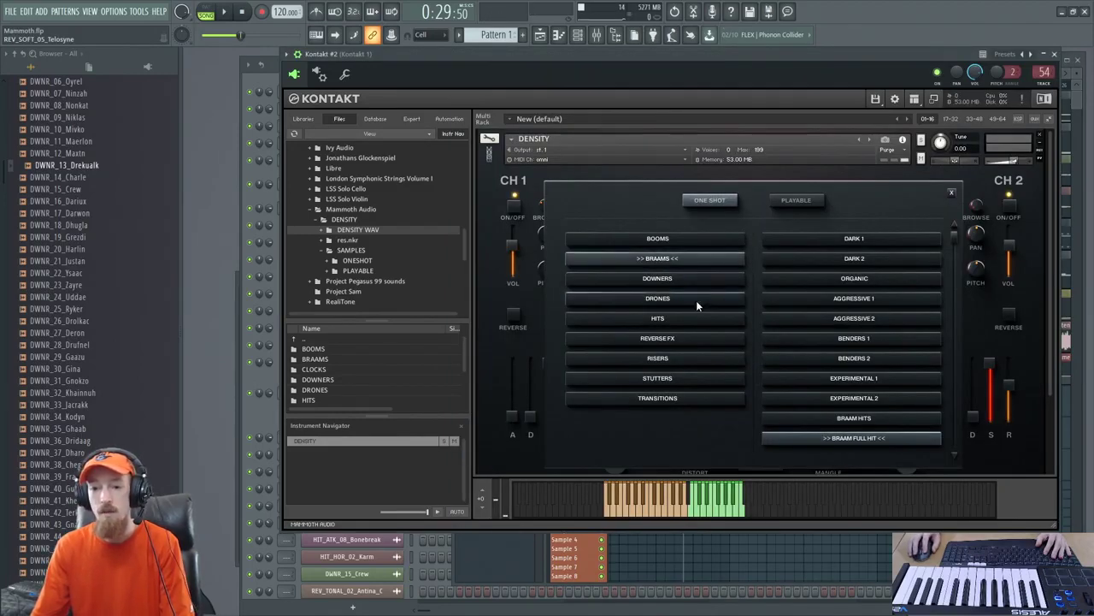
Audition DRONES 1 and DRONES 2 on channel 1, settling on DRONES 1
left_click(696, 300)
left_click(832, 244)
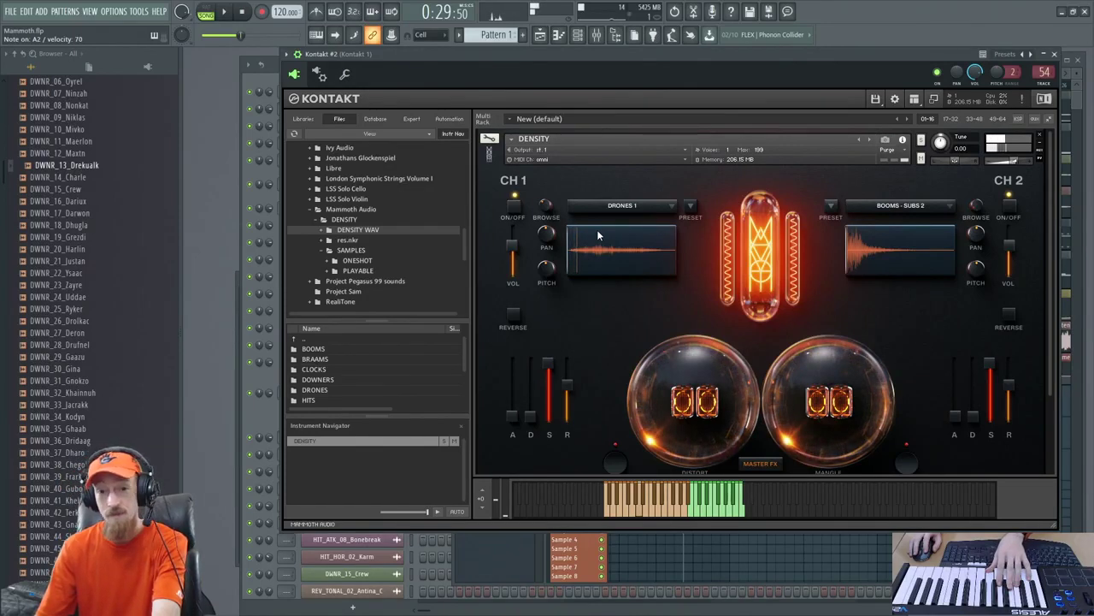
left_click(621, 207)
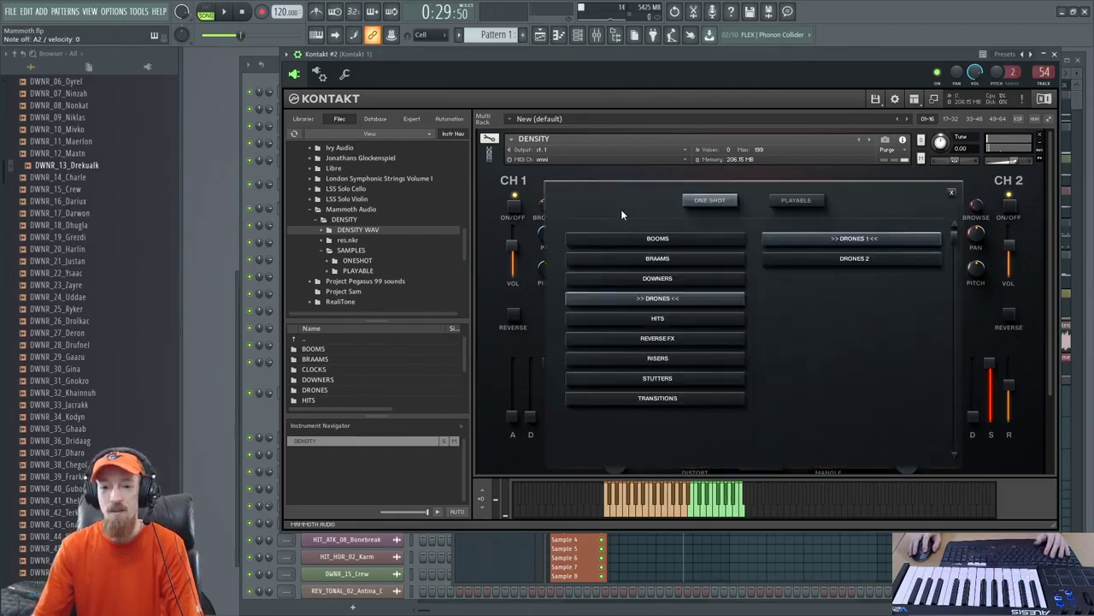
left_click(877, 260)
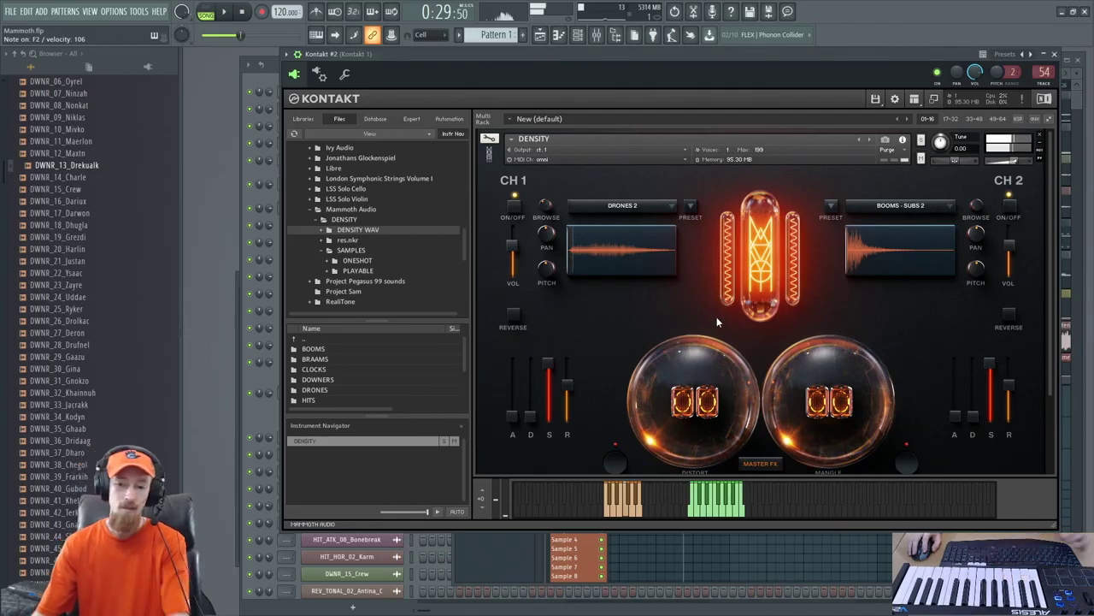
left_click(663, 209)
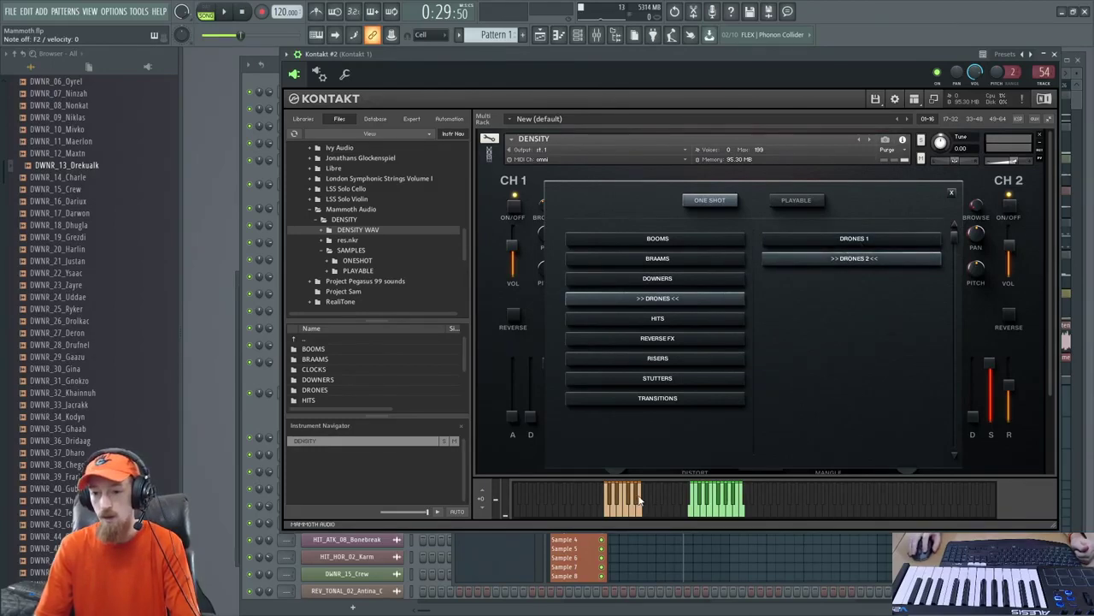
left_click(857, 251)
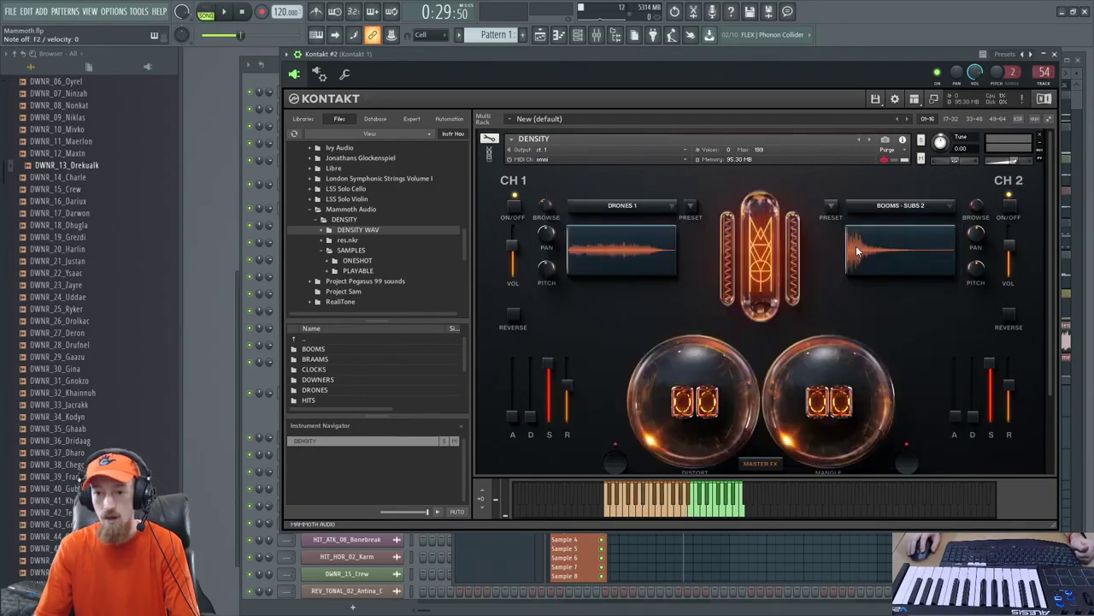
left_click(656, 204)
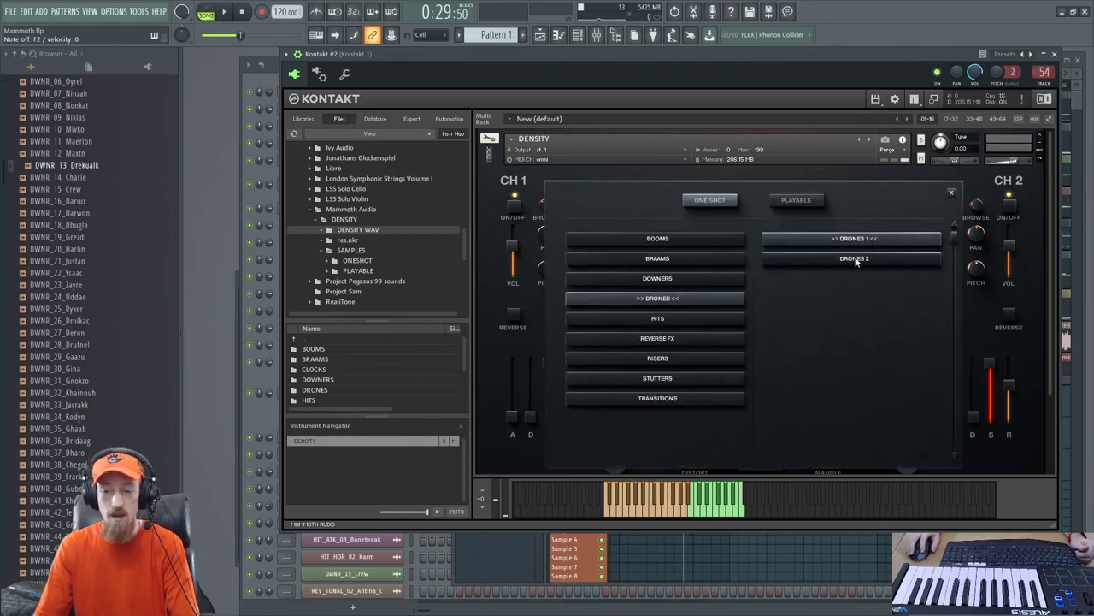
left_click(711, 317)
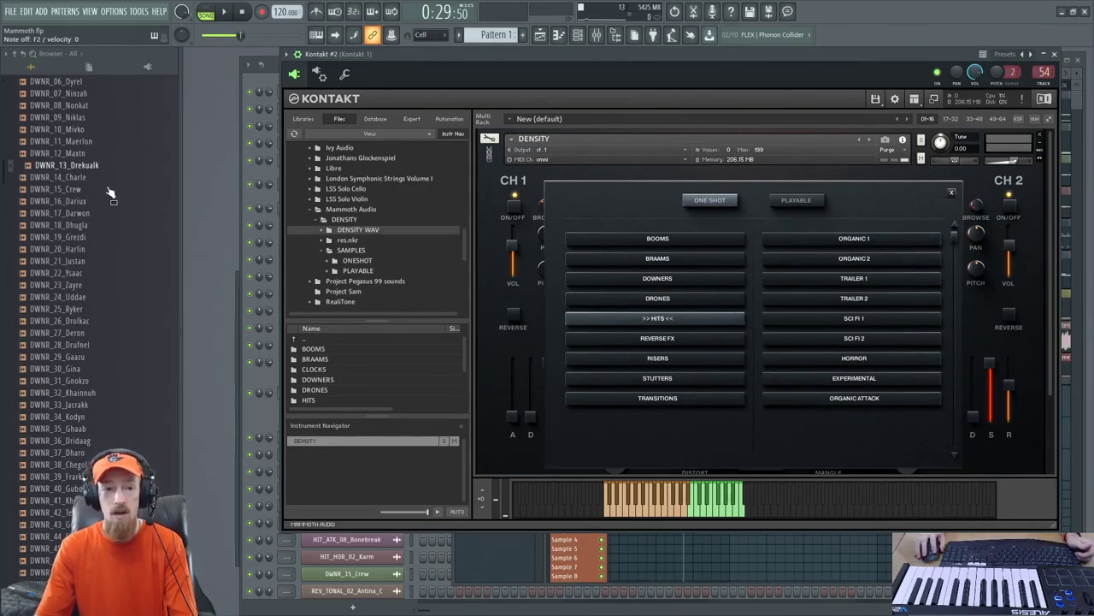
Collapse BOOMS, BRAAMS and DOWNERS, then preview EXPERIMENTAL hits through HIT_EX_16_Ozcar
scroll(72, 297, "up", 8)
left_click(72, 297)
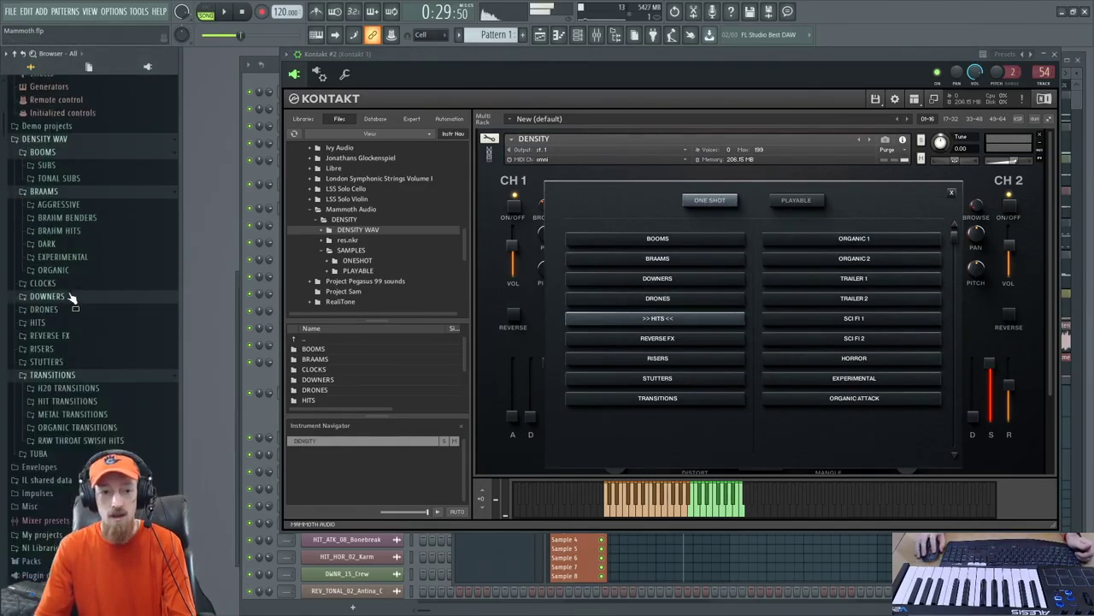
left_click(72, 191)
left_click(58, 152)
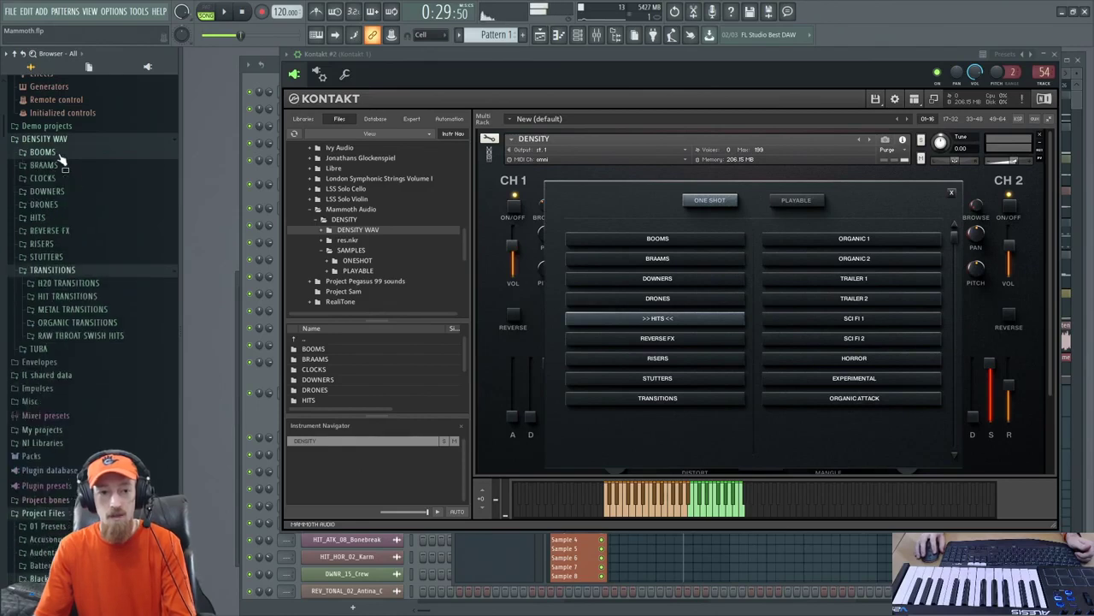
left_click(76, 218)
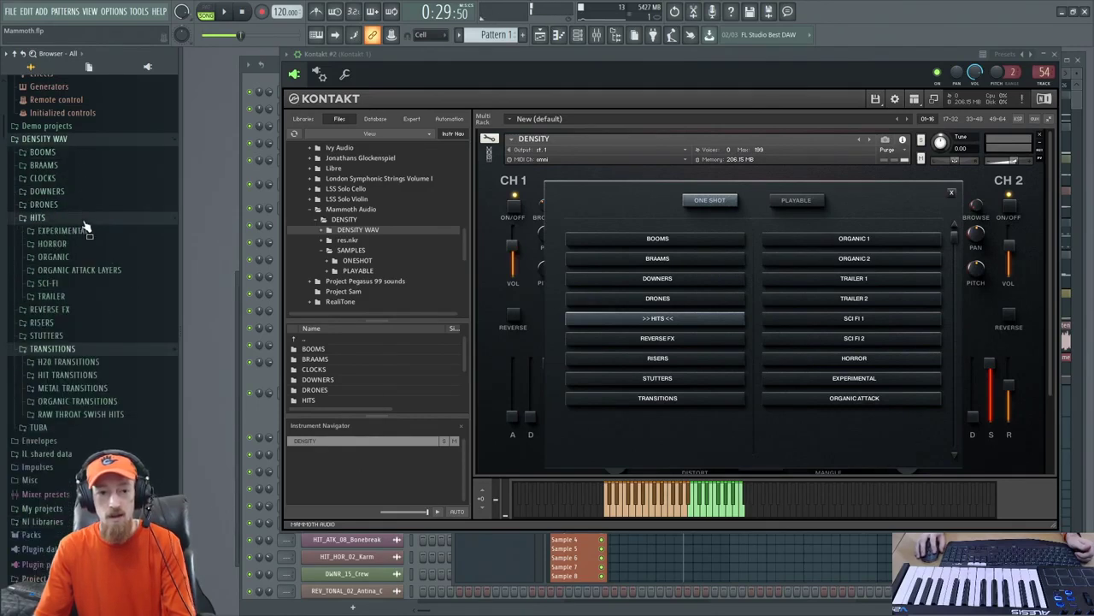
left_click(97, 233)
key("Down")
key("Down")
key("Down")
key("Down")
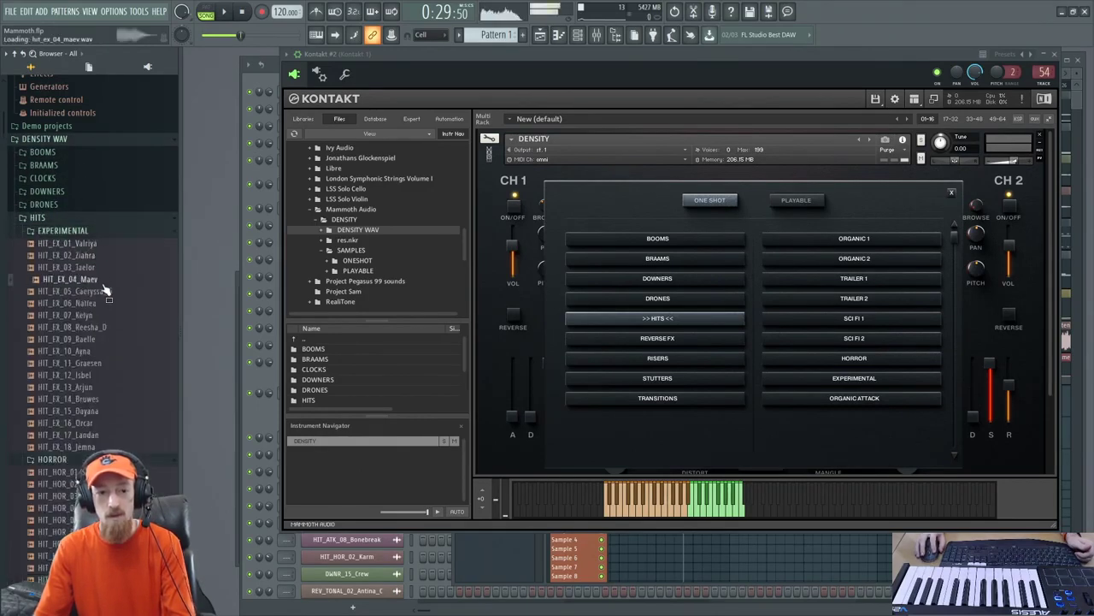
key("Down")
key("Down")
key("Down")
key("Down")
key("Down")
key("Down")
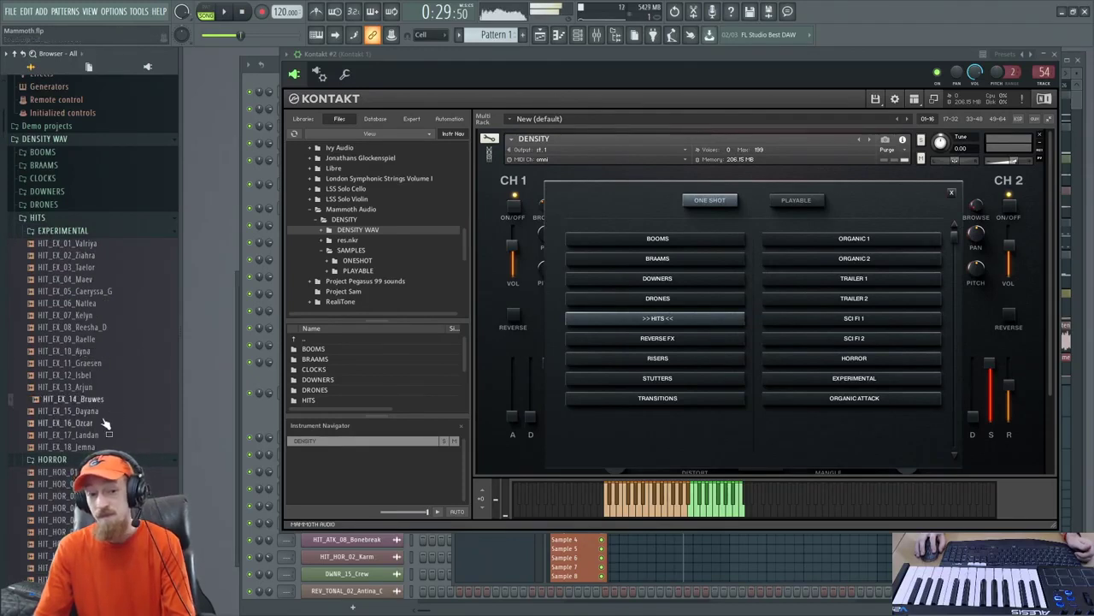
key("Down")
key("Down")
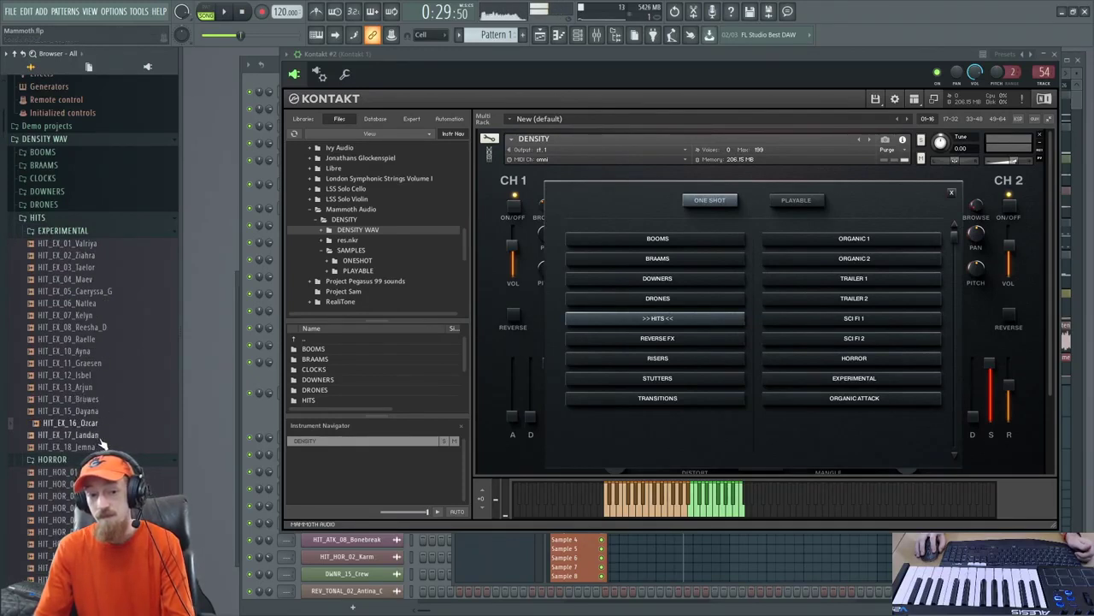
key("Down")
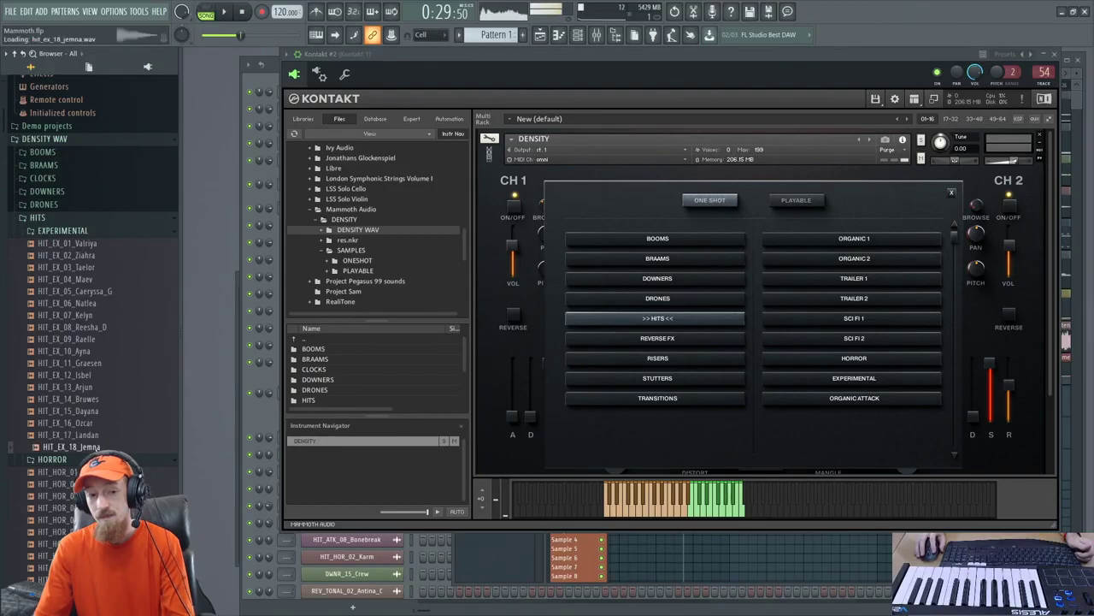
Preview HORROR hits including HIT_HOR_13_Guya and HIT_HOR_12_Malone
left_click(63, 230)
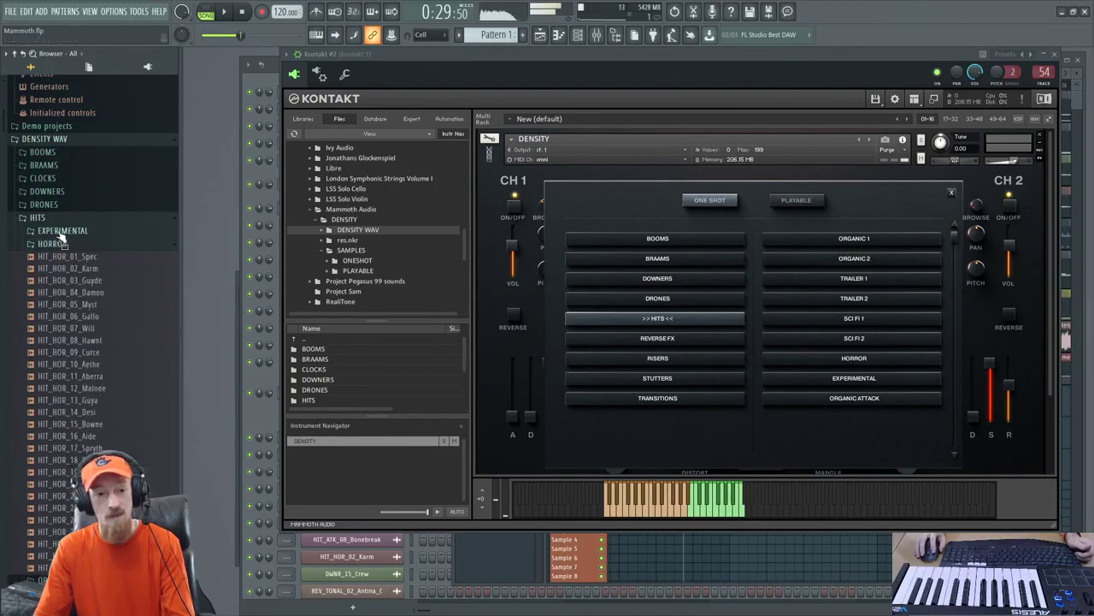
left_click(101, 281)
left_click(111, 401)
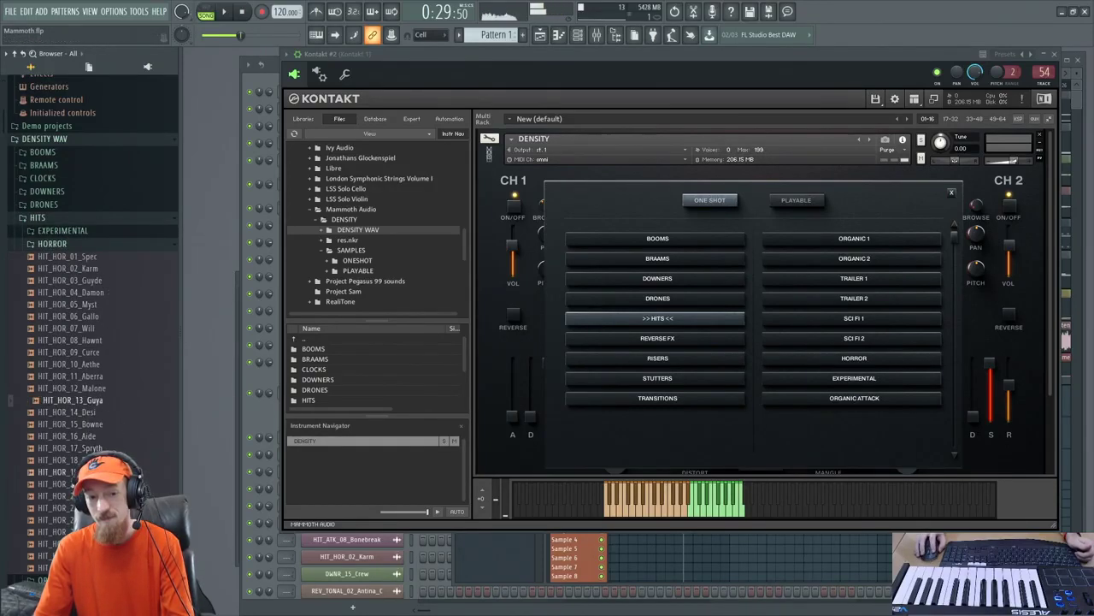
key("Down")
key("Down")
key("Down")
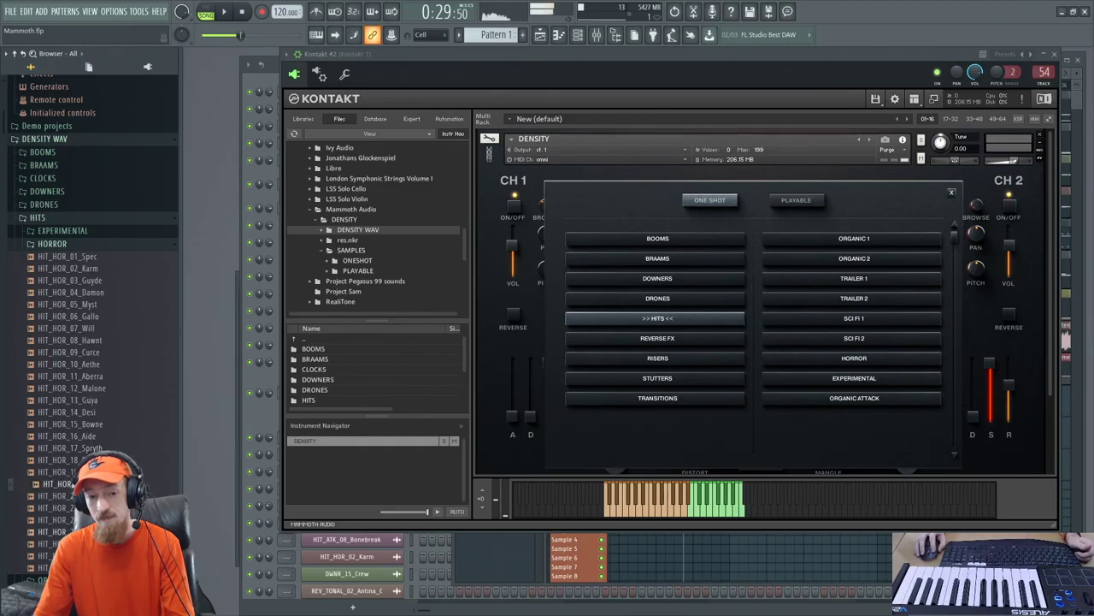
key("Down")
key("Down")
key("Down")
key("Down")
key("Down")
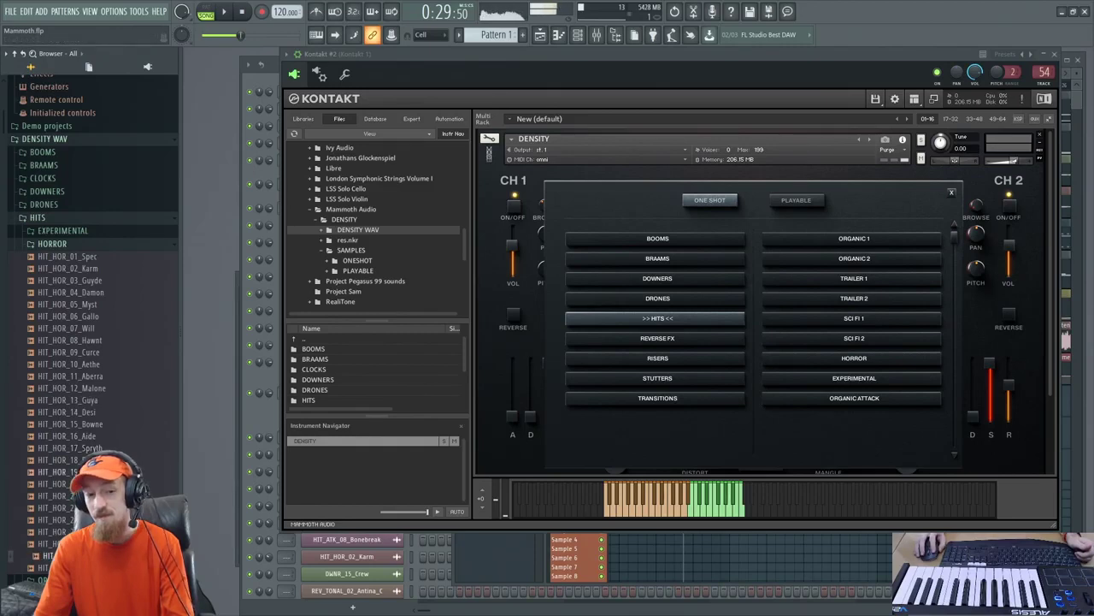
left_click(102, 390)
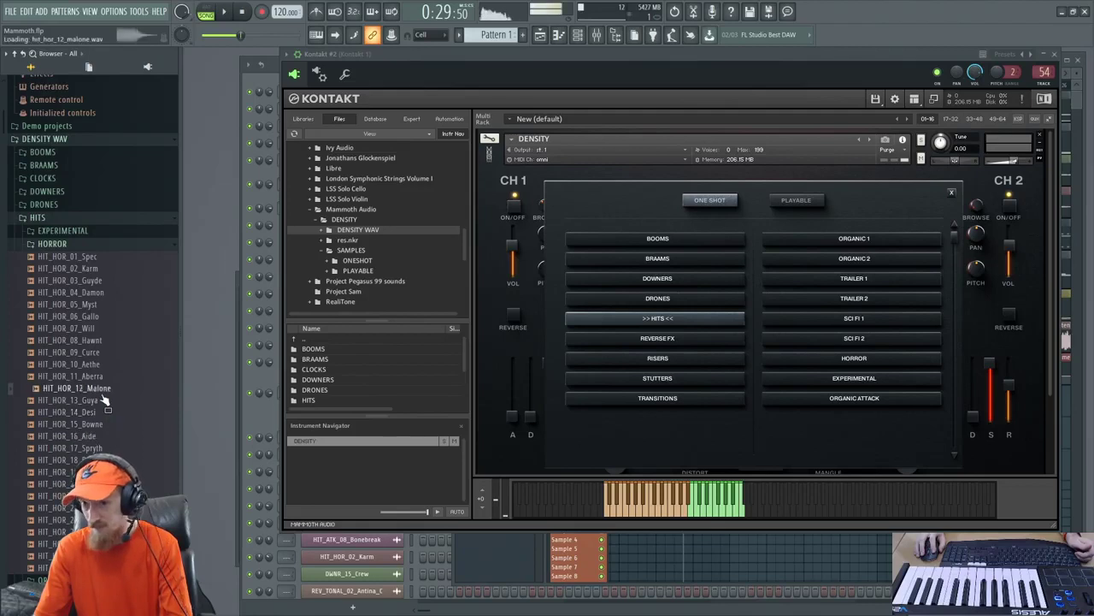
Preview ORGANIC hits: Aethera, Ausos, Rarah, Cobadorah and Venogauros
left_click(85, 246)
left_click(86, 258)
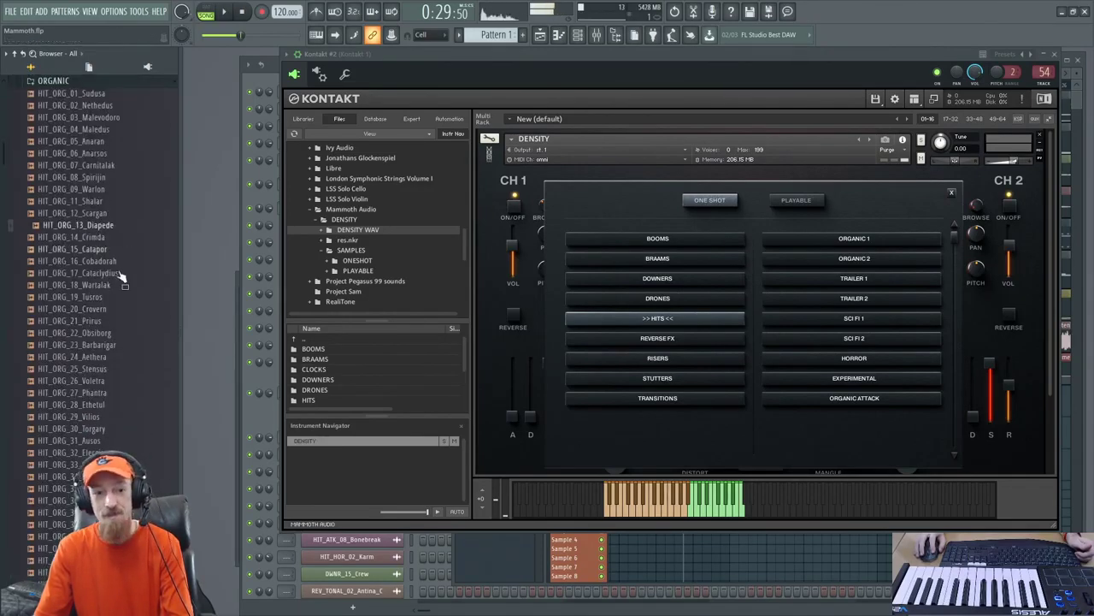
left_click(121, 358)
left_click(119, 441)
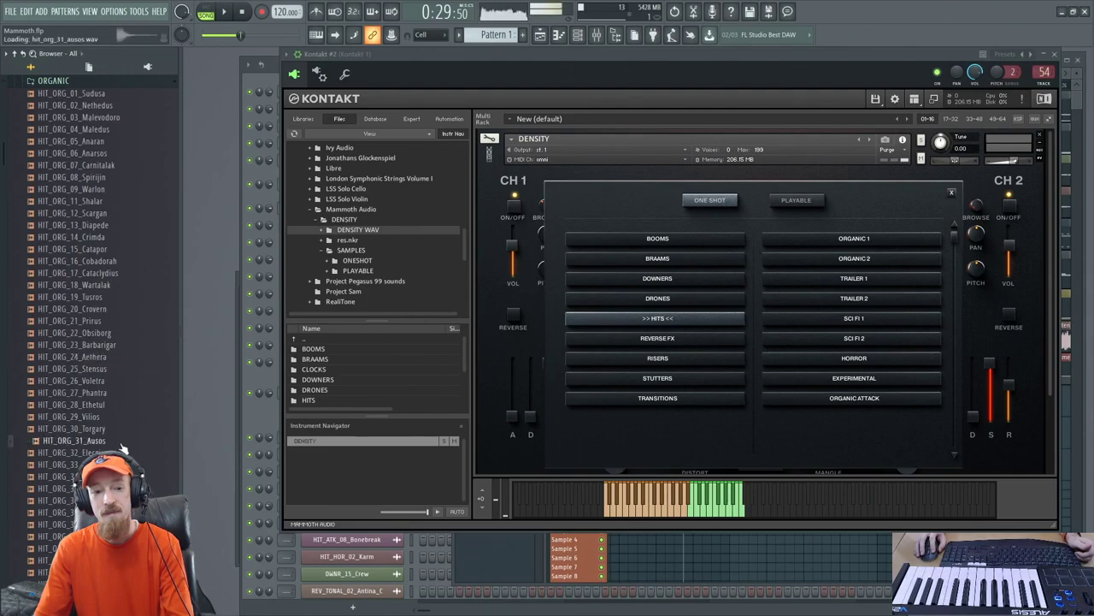
left_click(85, 524)
left_click(110, 261)
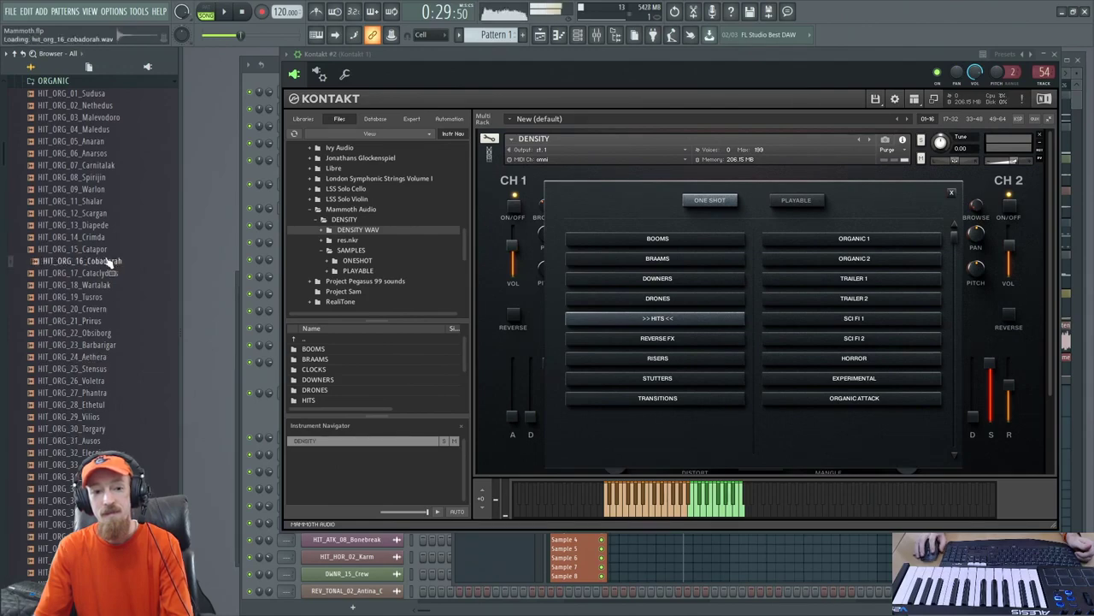
scroll(104, 308, "down", 8)
left_click(102, 309)
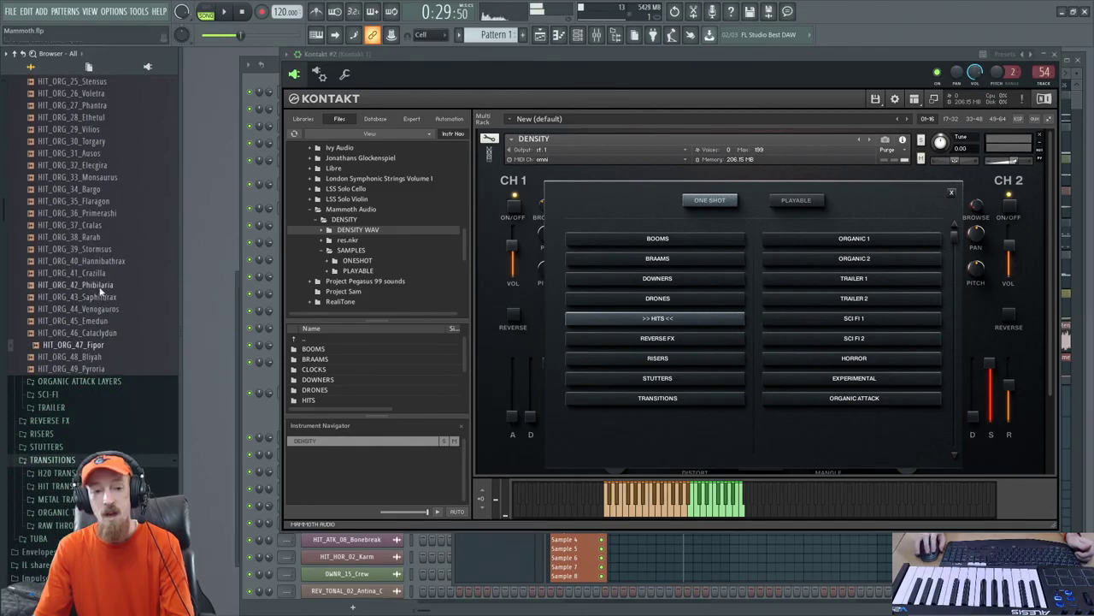
scroll(97, 352, "up", 15)
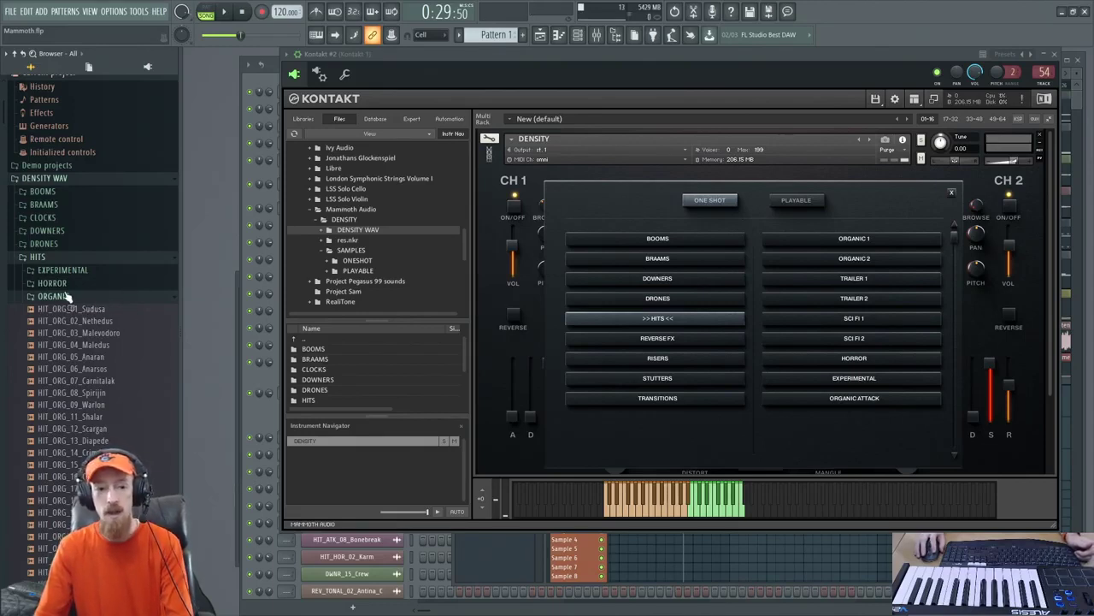
Preview HIT_ORG_03_Malevodoro and a metallics sample from the ORGANIC ATTACK LAYERS folder
left_click(82, 333)
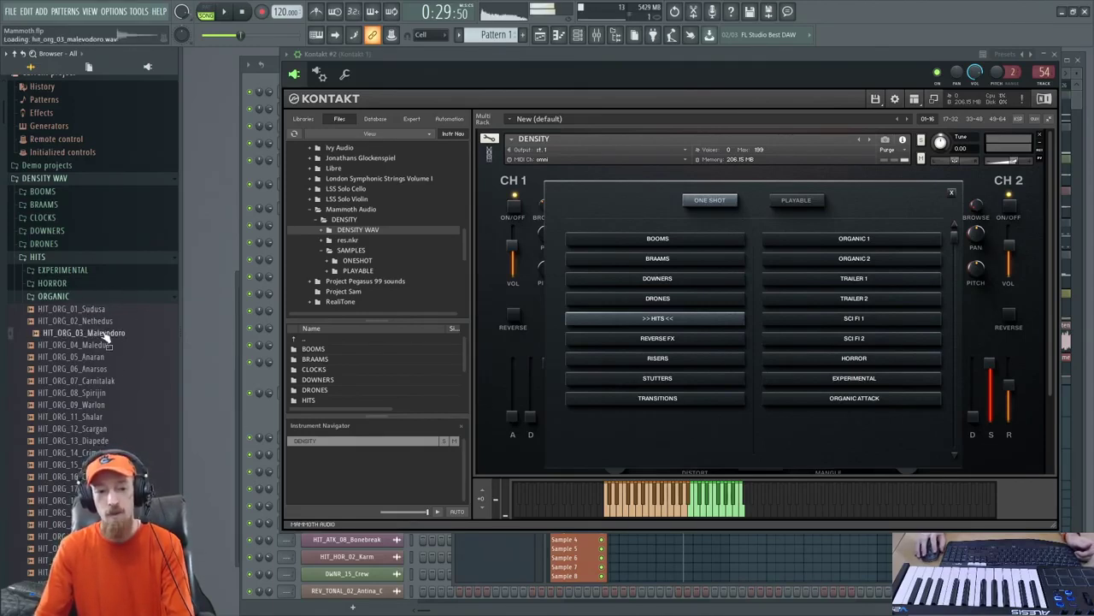
left_click(76, 296)
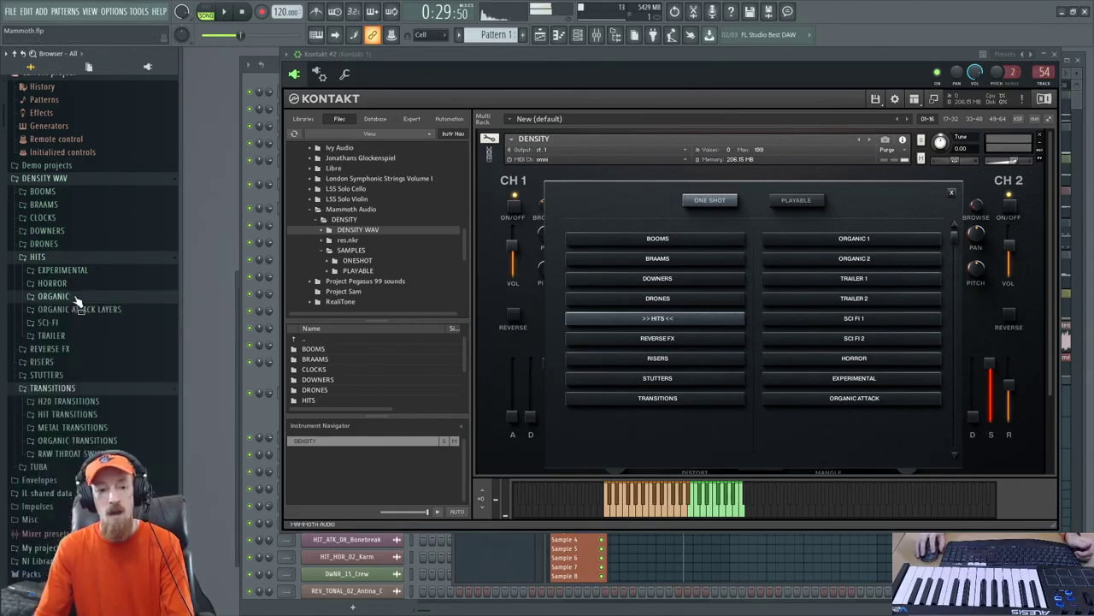
left_click(128, 309)
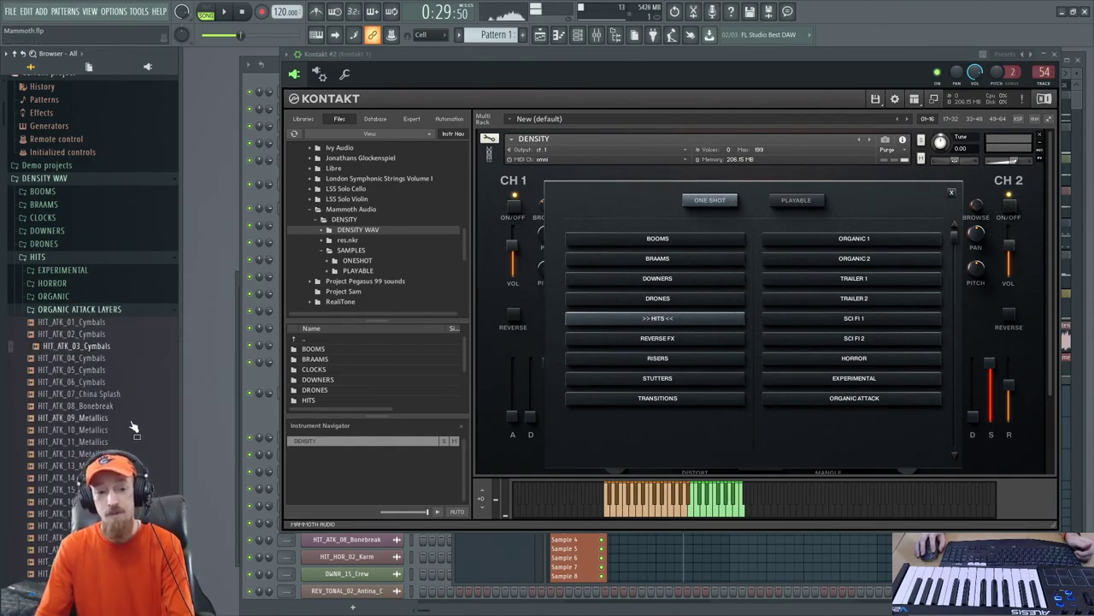
left_click(52, 501)
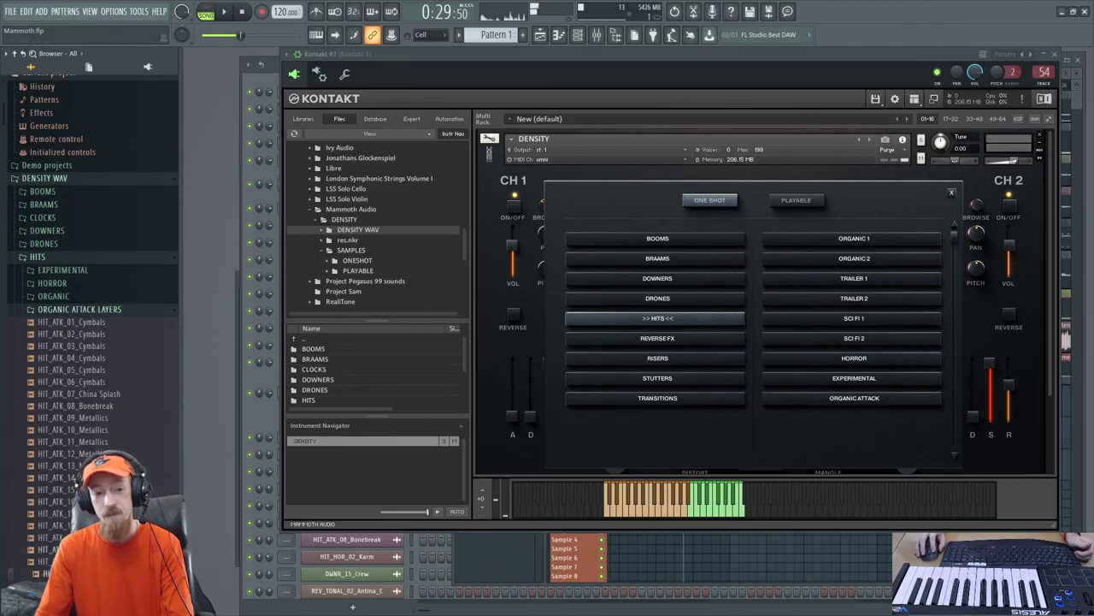
left_click(120, 310)
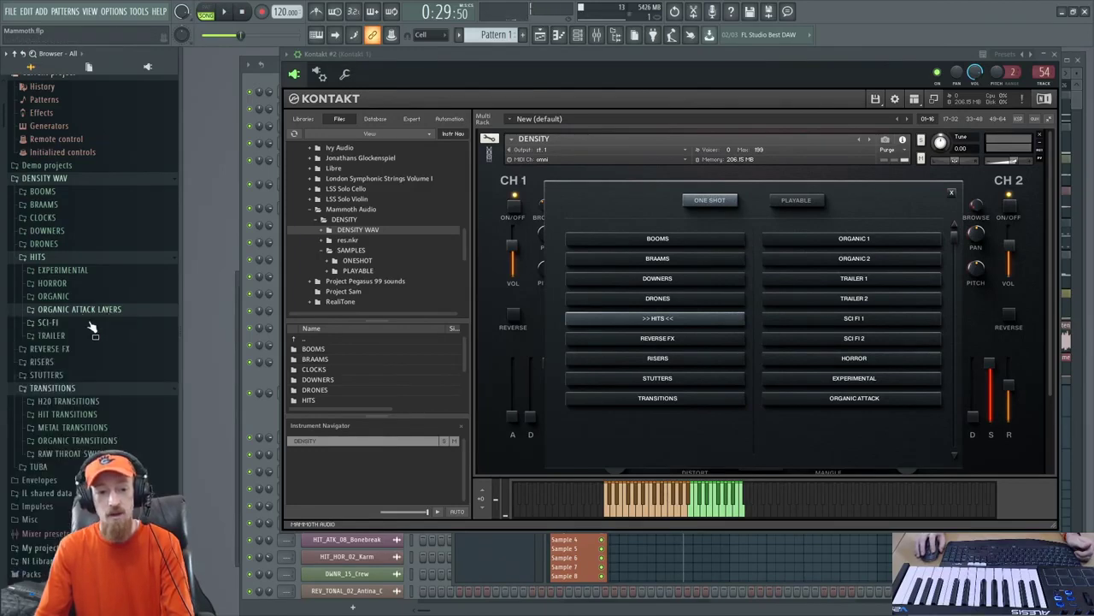
Preview sci-fi hits HIT_SCI_09_Paxtn_F#, HIT_SCI_12_Draex_G, HIT_SCI_19_Jaek_C and HIT_SCI_23_Aisaak_B
left_click(92, 323)
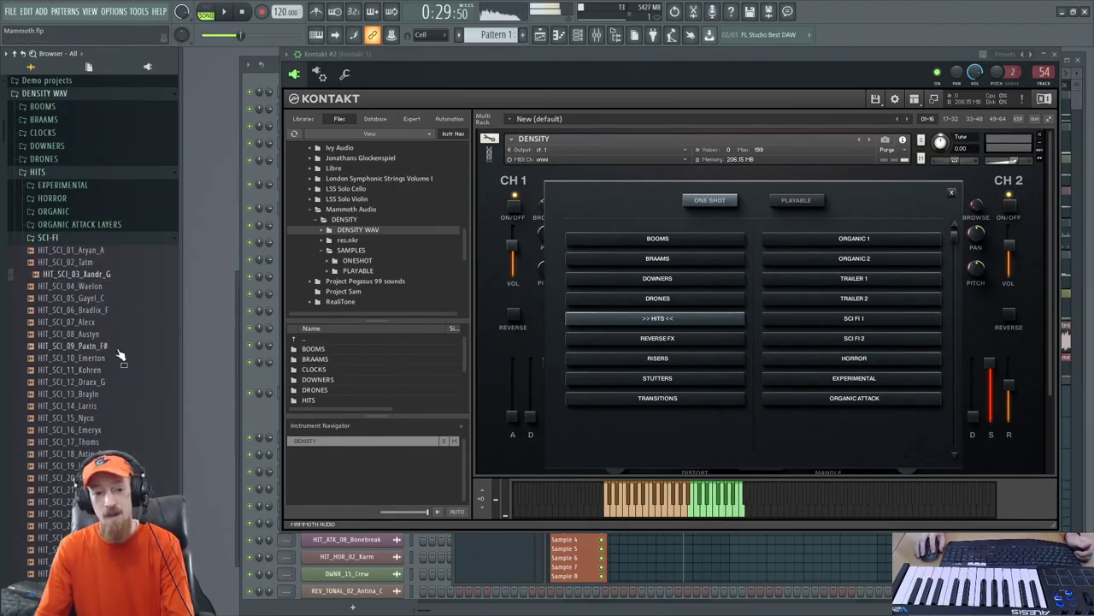
left_click_drag(112, 346, 121, 398)
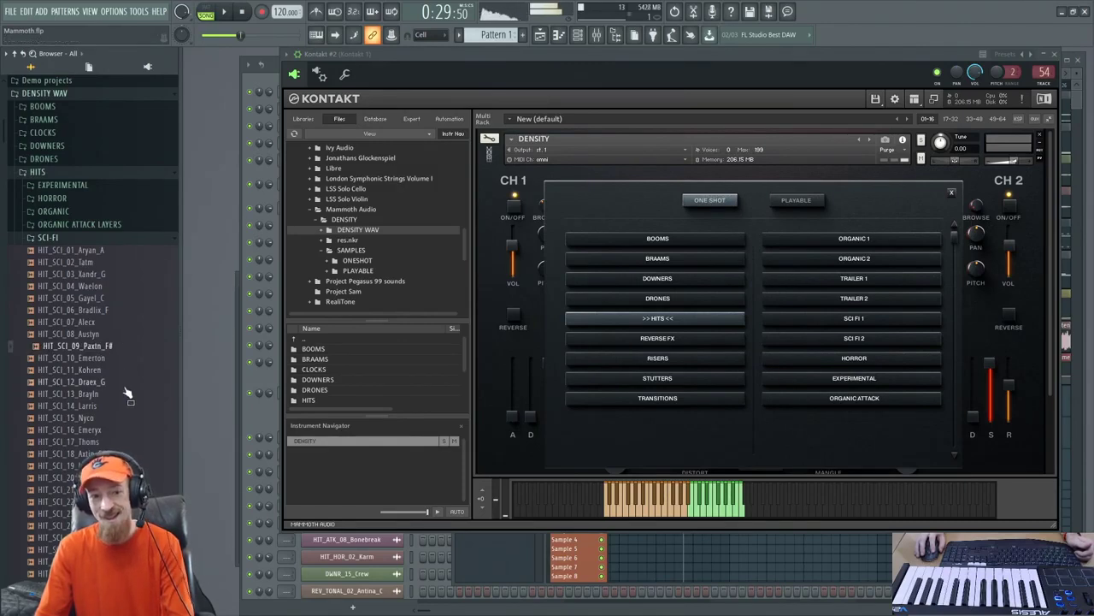
left_click(125, 382)
scroll(123, 304, "down", 6)
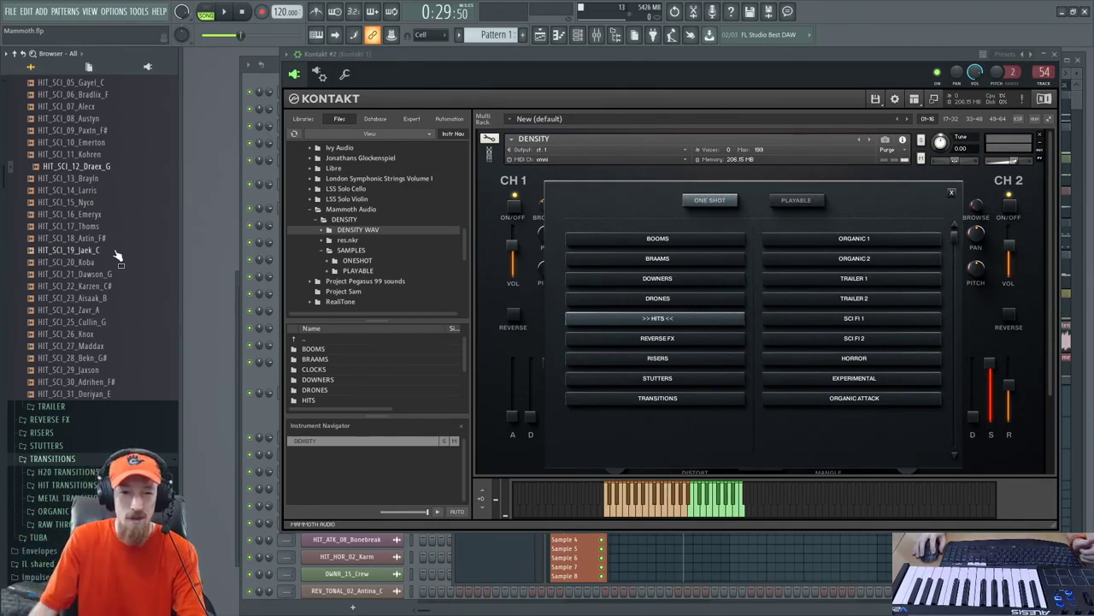
left_click(111, 251)
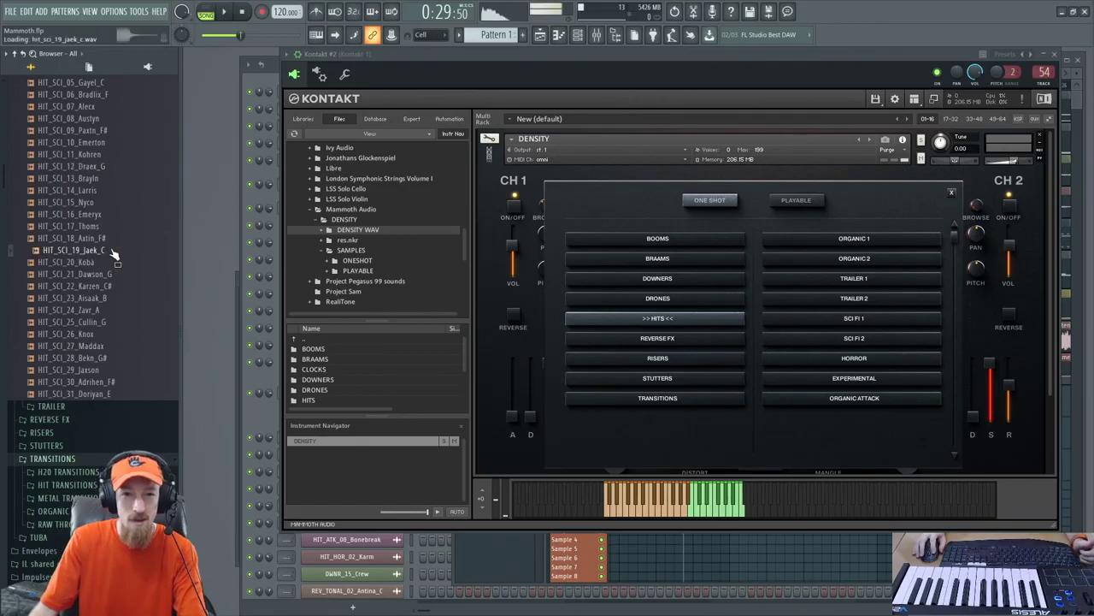
left_click(116, 299)
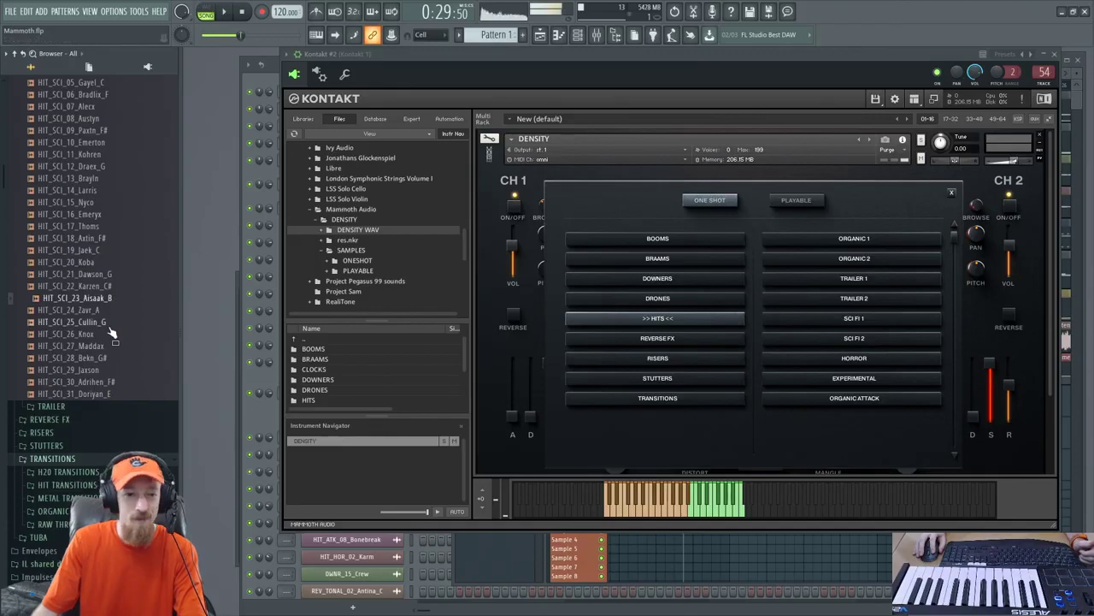
scroll(113, 258, "up", 6)
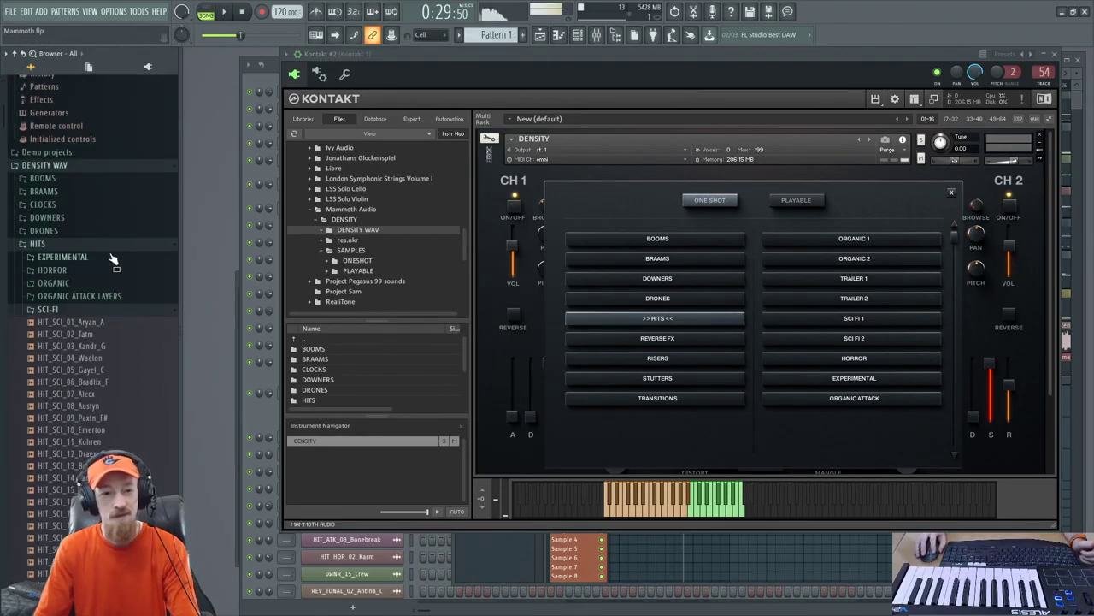
Preview trailer hits HIT_TRAILER_21_Nolena, HIT_TRAILER_39_Unity and HIT_TRAILER_13_Stelops
left_click(111, 311)
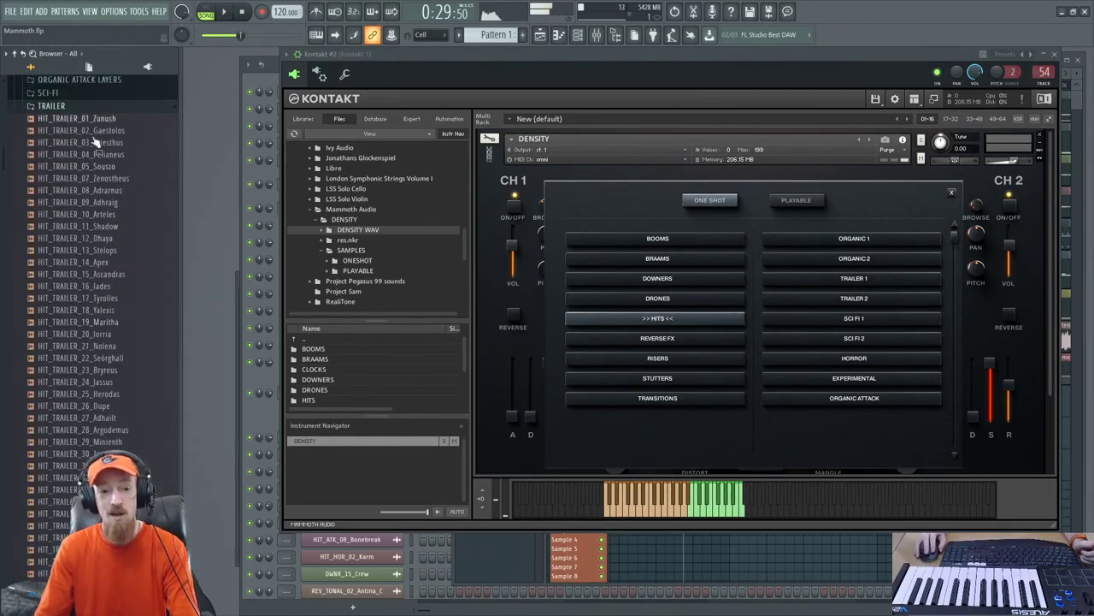
scroll(103, 256, "down", 7)
scroll(91, 319, "up", 9)
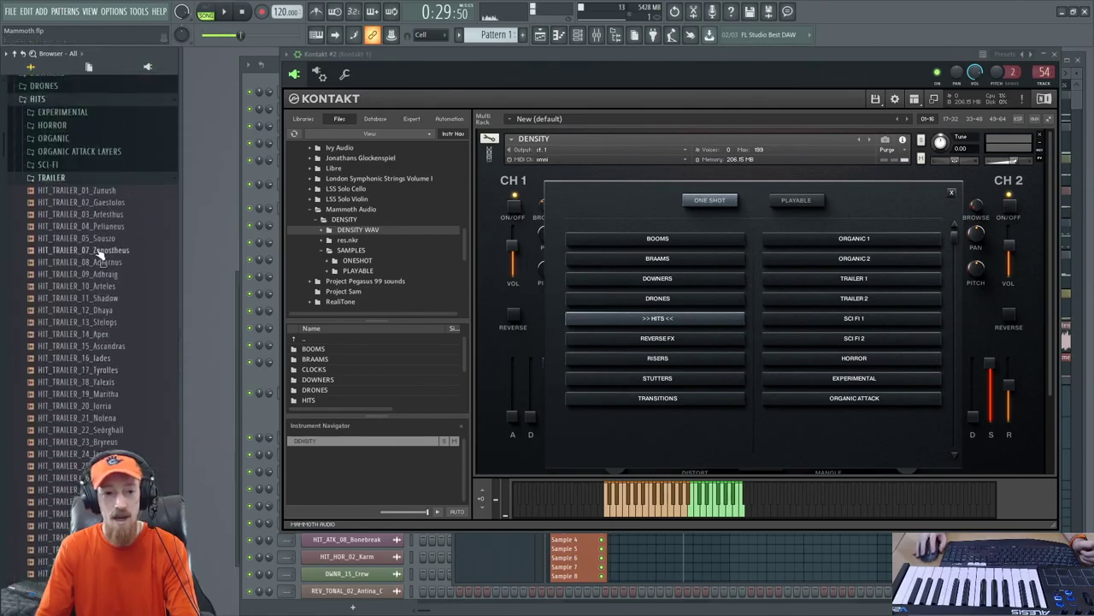
left_click(97, 418)
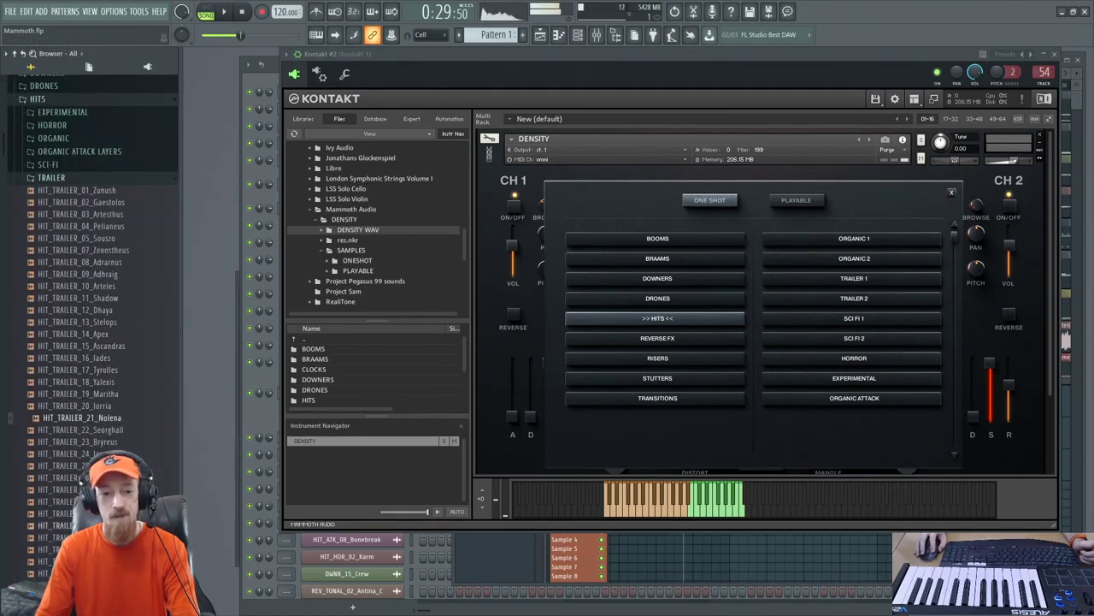
scroll(111, 342, "down", 10)
left_click(114, 275)
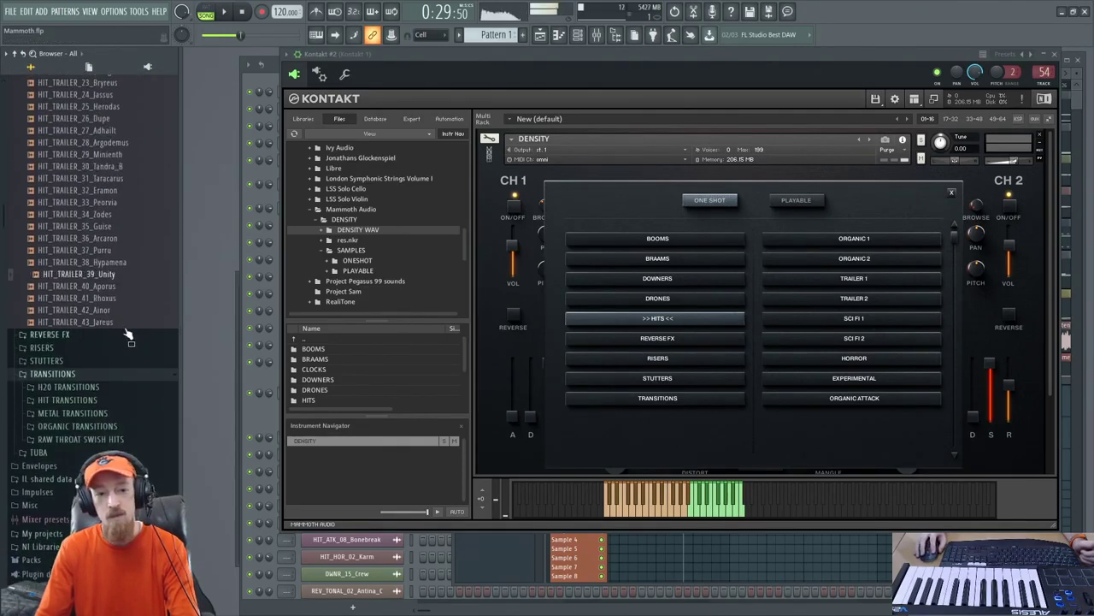
scroll(107, 252, "up", 8)
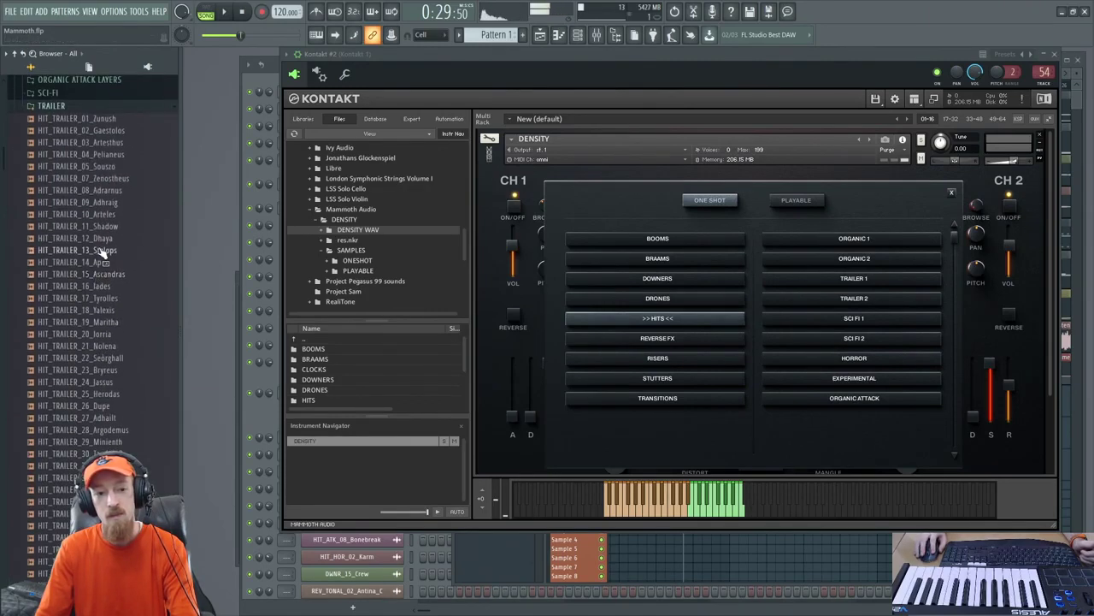
left_click(101, 250)
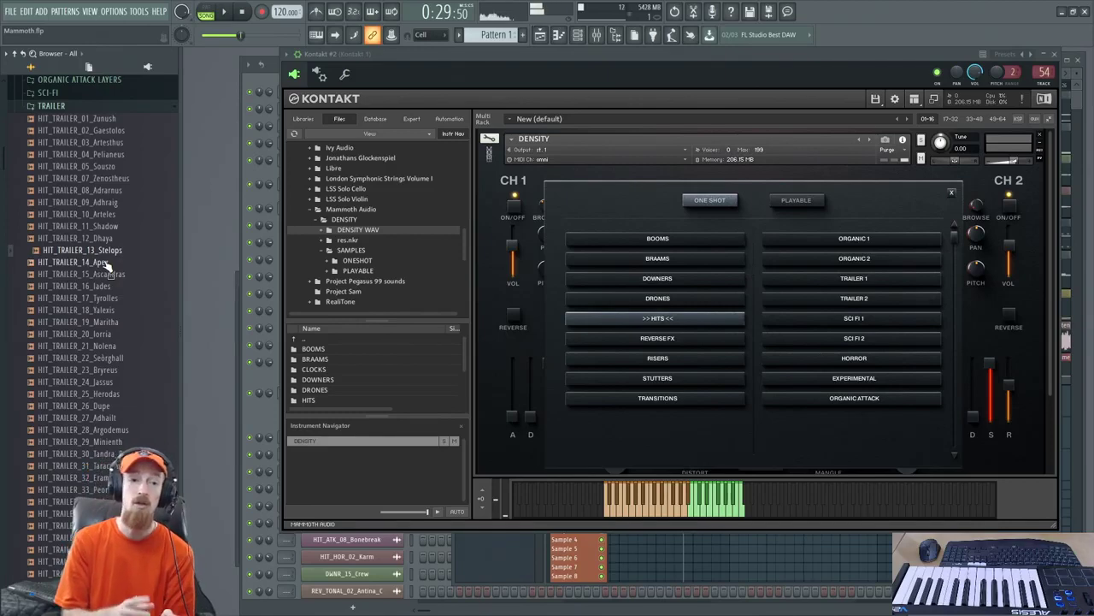
Collapse the TRAILER and HITS folders and expand REVERSE FX in the browser tree
key("Left")
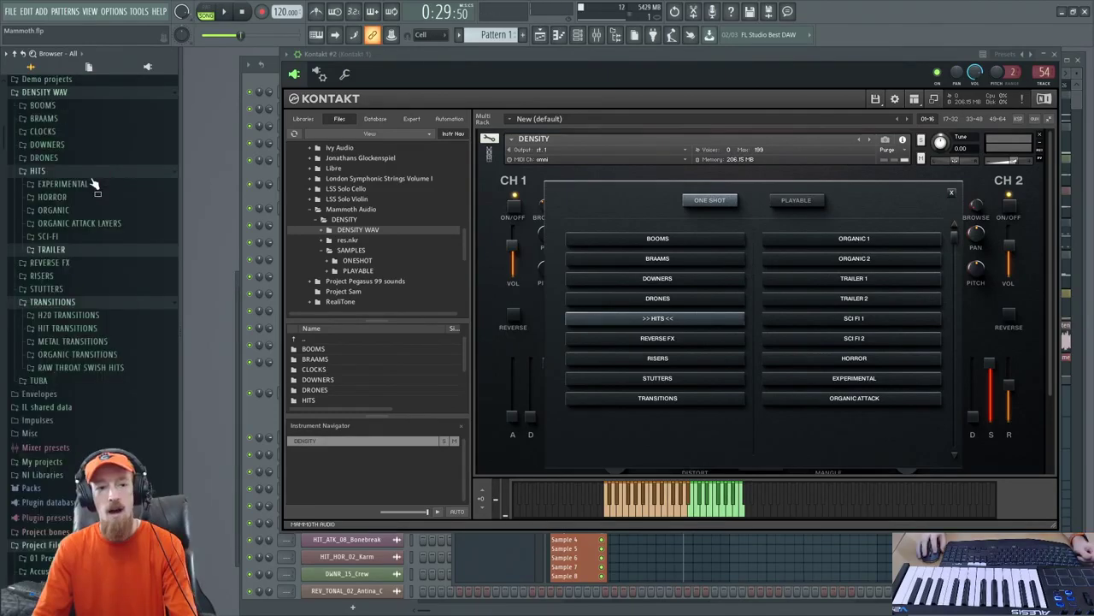
key("Down")
key("Right")
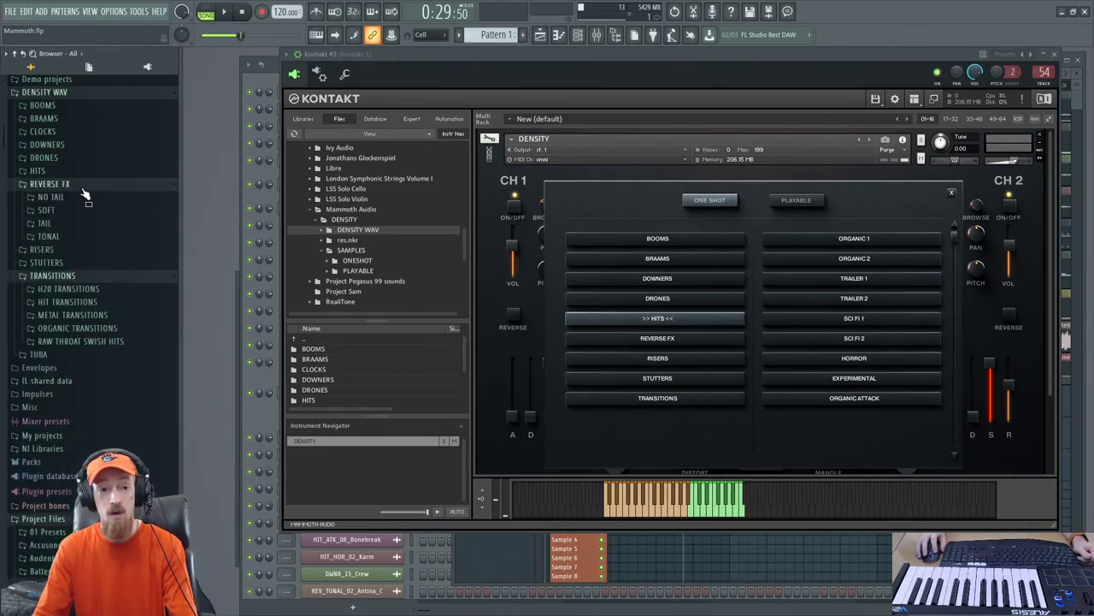
key("Up")
key("Right")
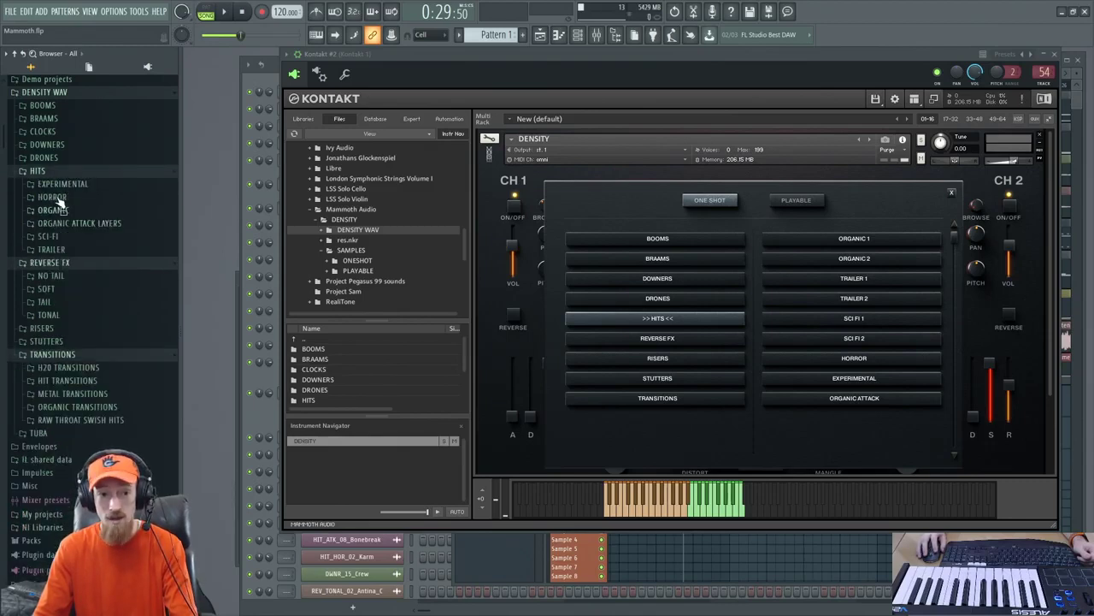
key("Left")
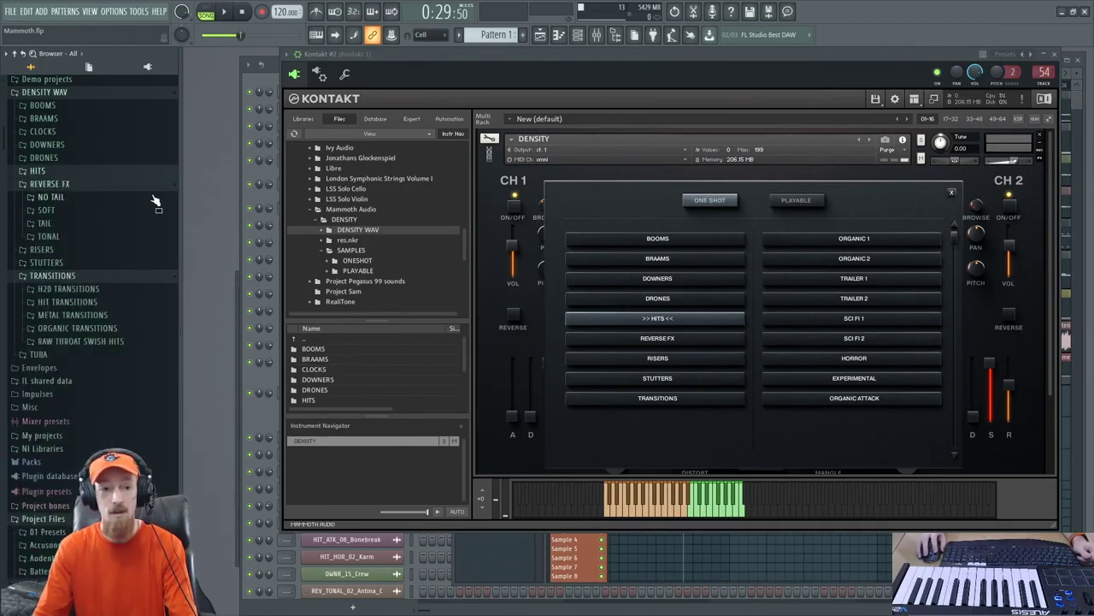
Preview No Tail reverses REV_NT_07_Alexukas, REV_NT_15_Cephaestus, REV_NT_20_Teodites and REV_NT_30_Borasius
left_click(92, 201)
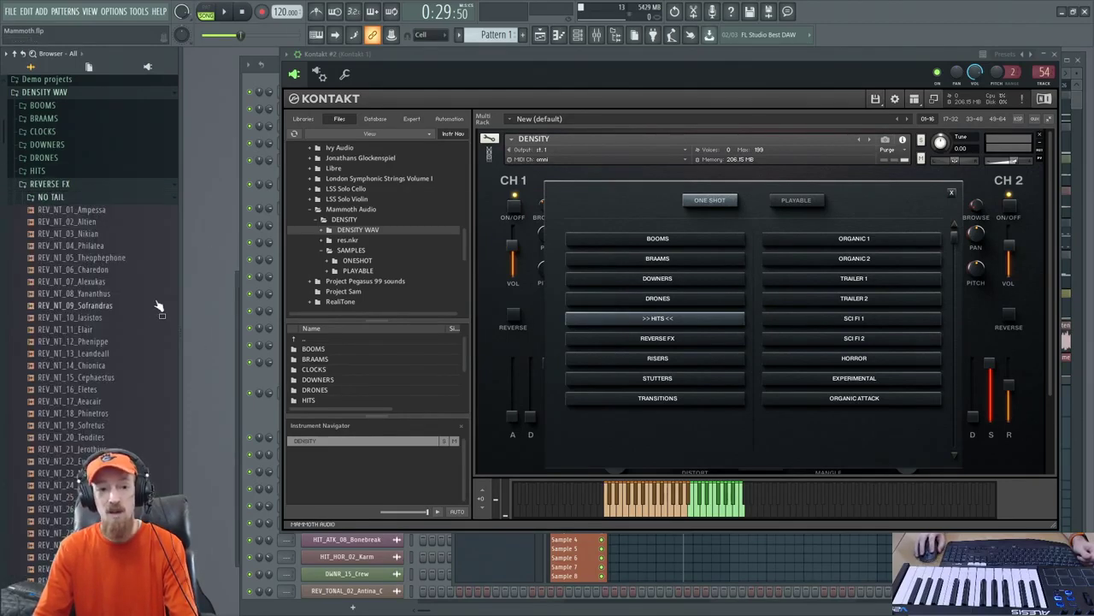
left_click(111, 281)
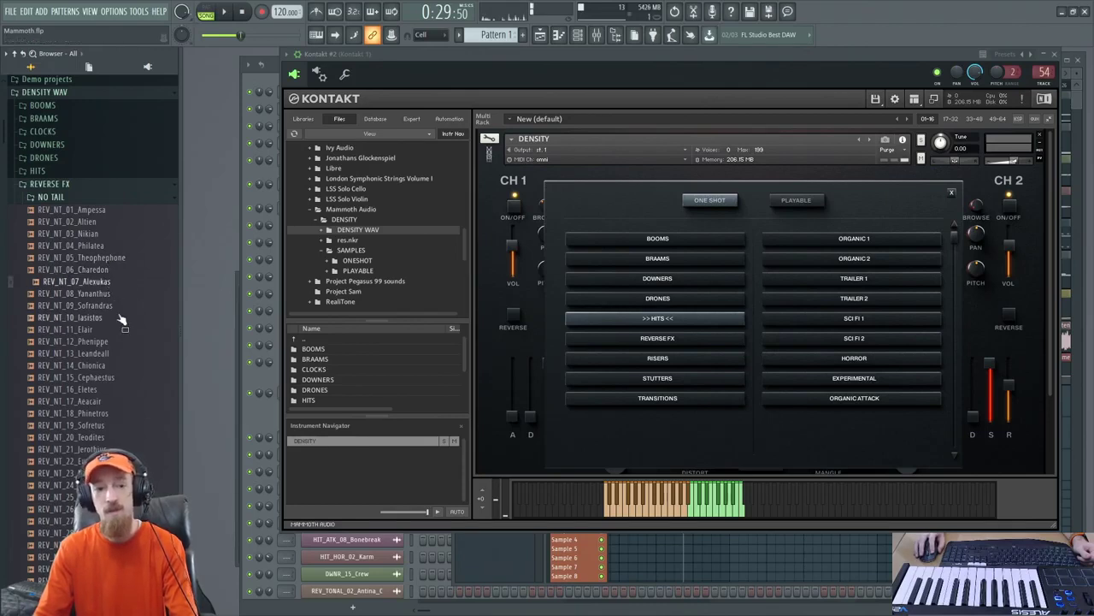
left_click(109, 379)
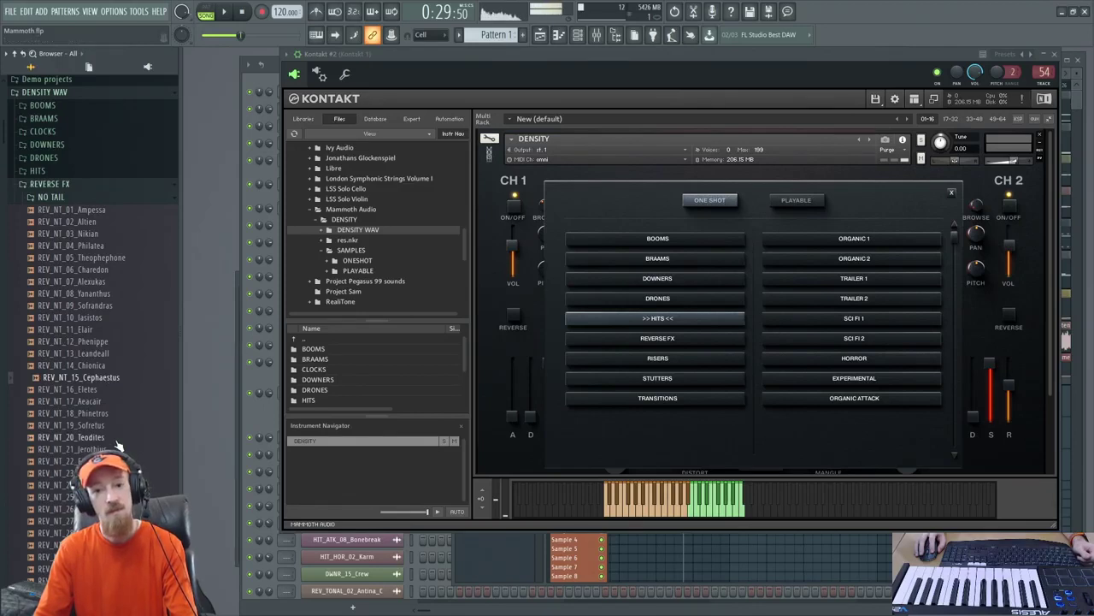
left_click(118, 438)
scroll(106, 342, "down", 8)
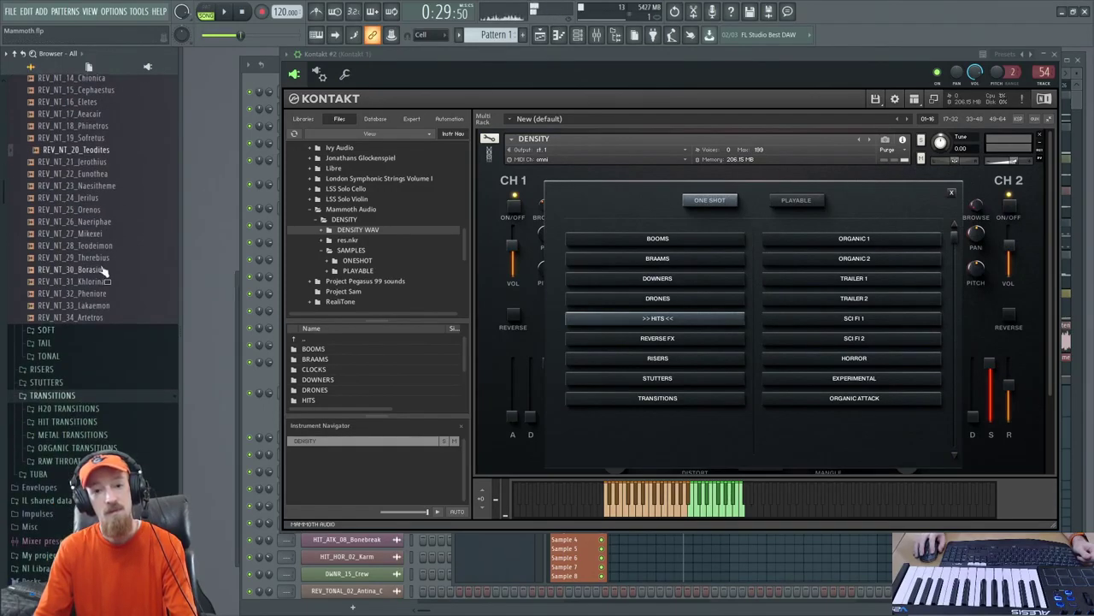
left_click(71, 269)
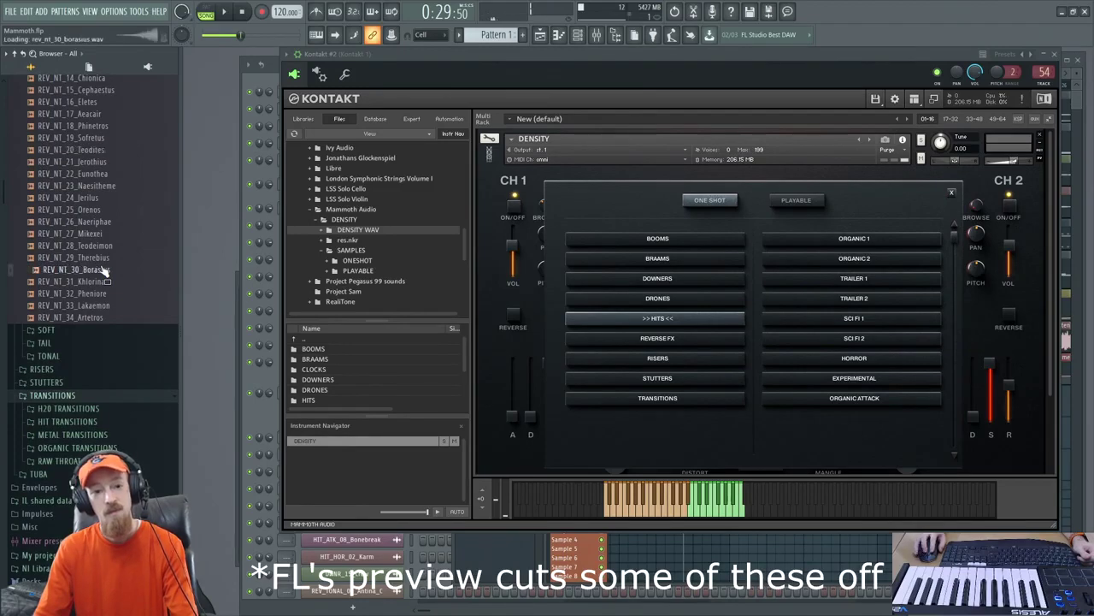
scroll(99, 278, "up", 6)
scroll(96, 287, "up", 4)
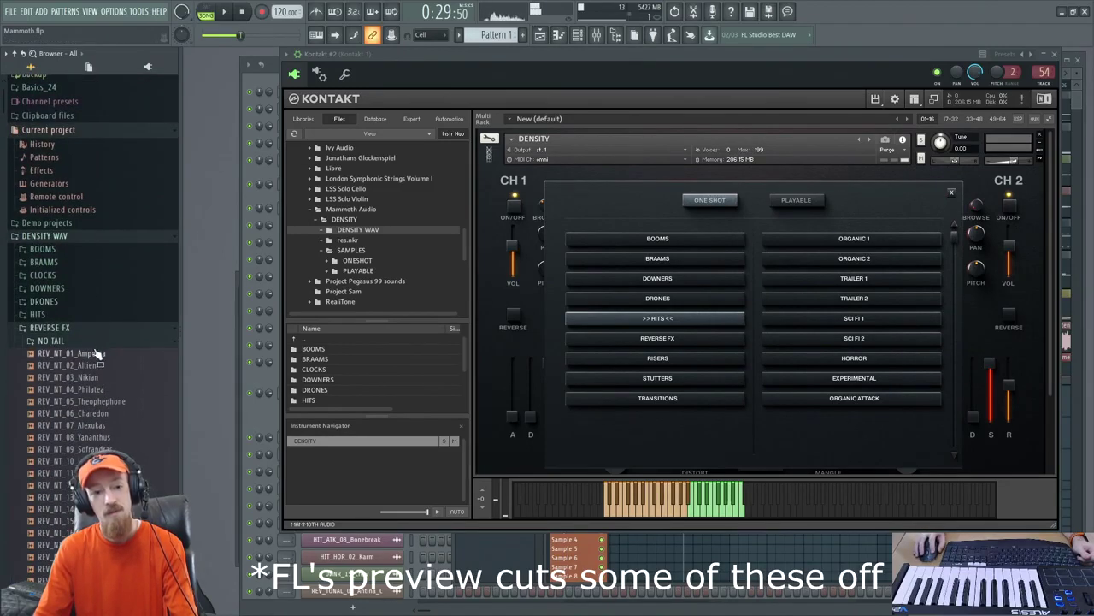
Swap NO TAIL for the SOFT folder, preview soft reverses including REV_SOFT_24_Delele, then collapse SOFT
left_click(96, 342)
left_click(93, 358)
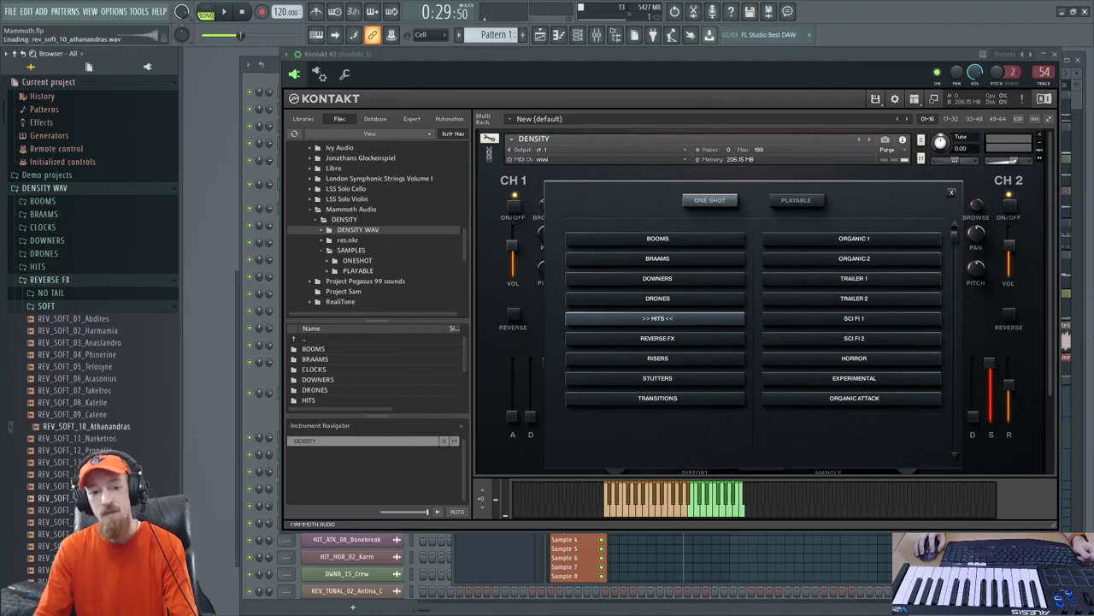
left_click(81, 462)
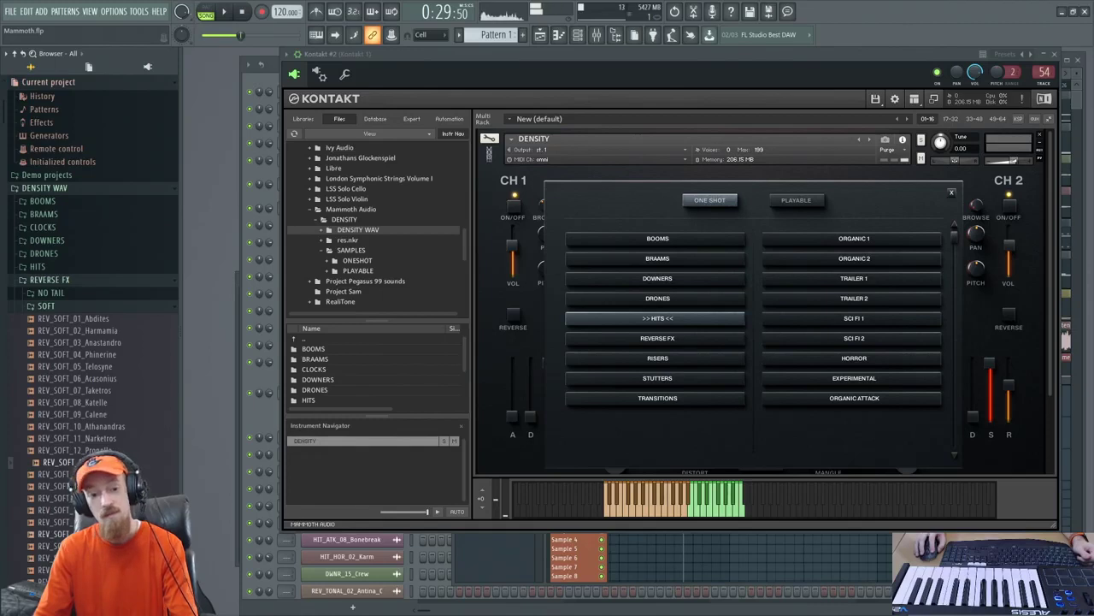
scroll(120, 387, "down", 3)
scroll(120, 387, "down", 3)
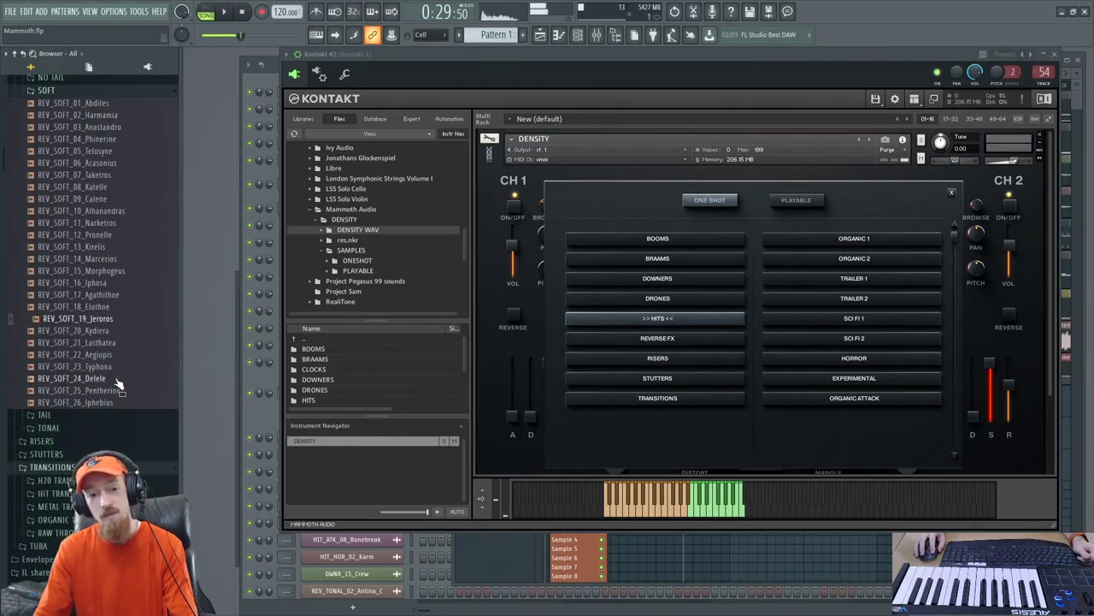
left_click(116, 380)
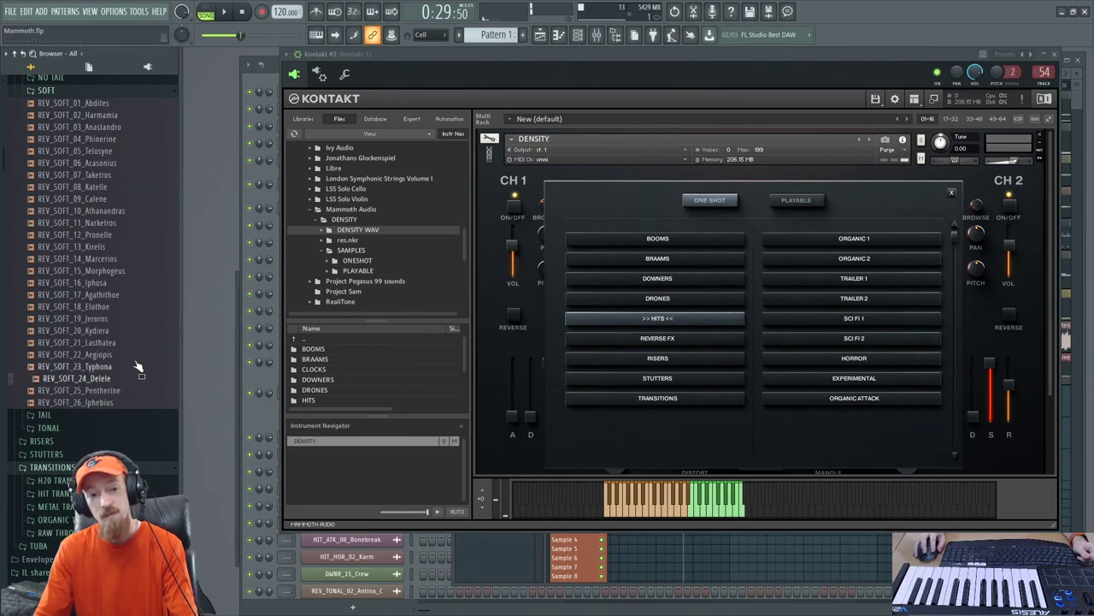
scroll(120, 315, "up", 6)
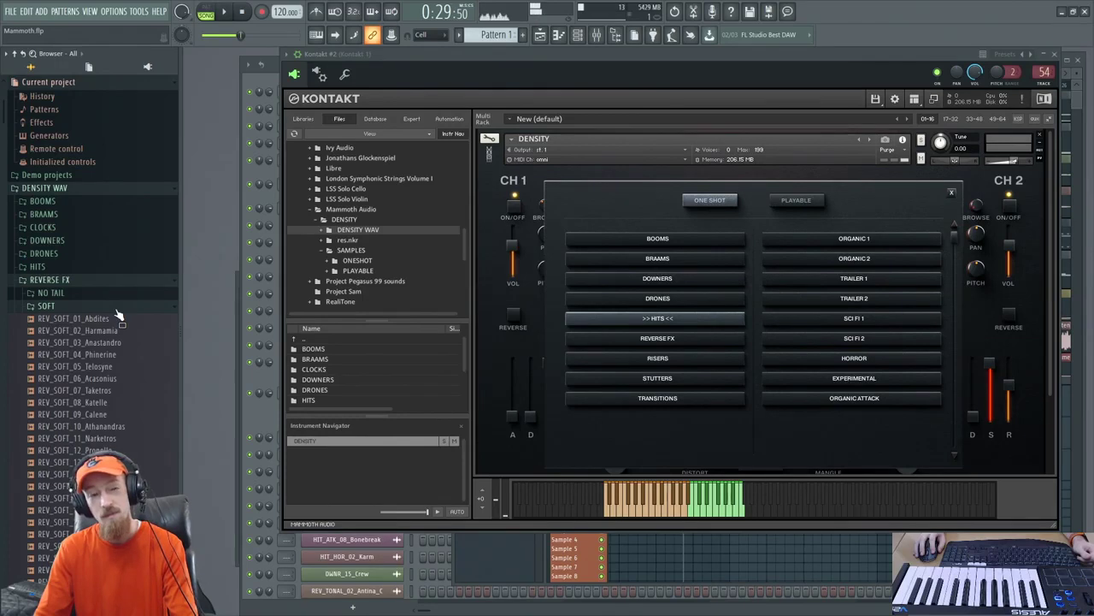
left_click(118, 309)
Preview tail reverses REV_T_07_Klymano and REV_T_15_Hyranthe, then collapse the TAIL folder
scroll(90, 256, "down", 4)
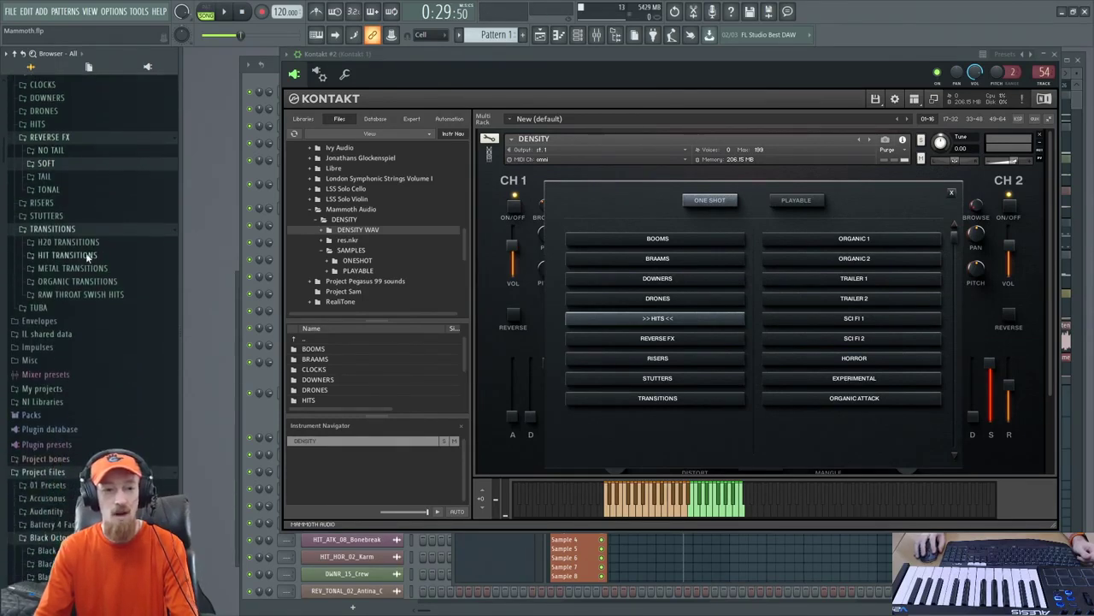
left_click(76, 175)
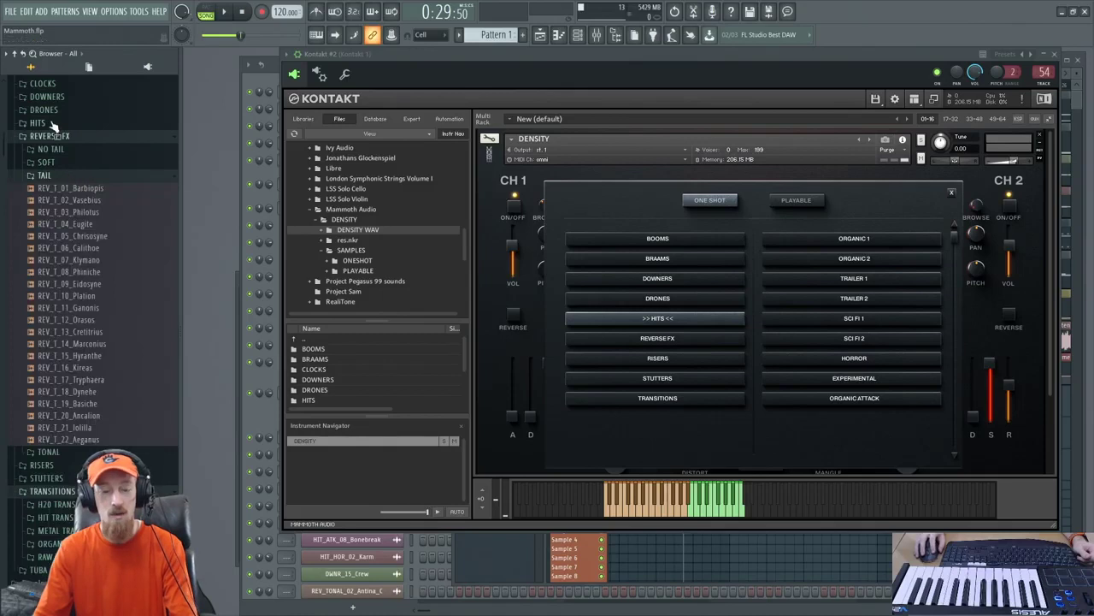
left_click(116, 260)
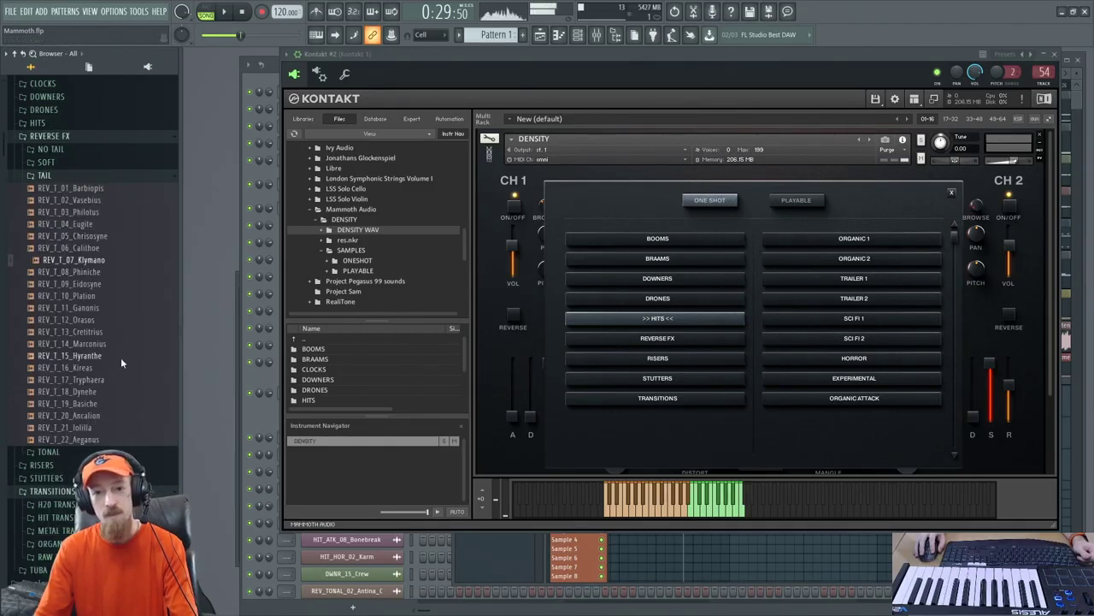
left_click(121, 358)
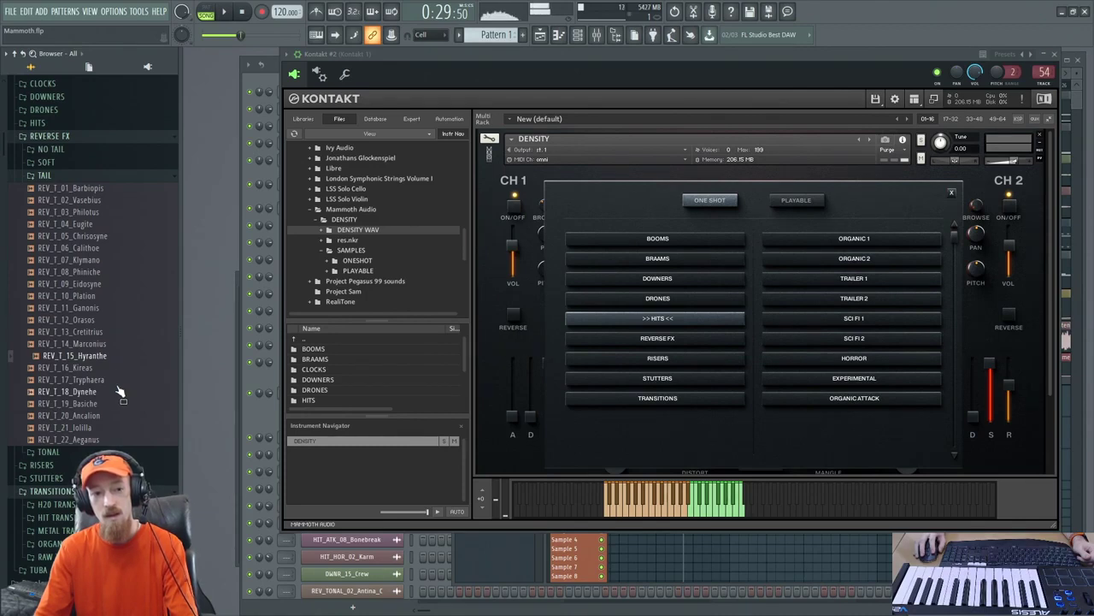
left_click(75, 177)
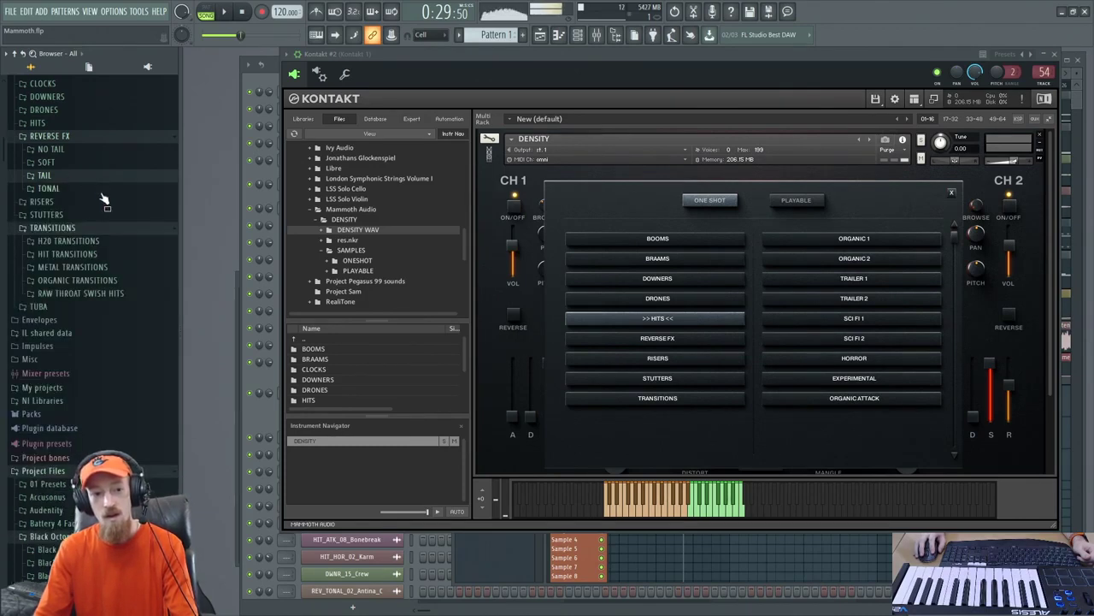
Preview REV_TONAL_10_Kyrampos_F#, 05_Philis_C, 17_Eleus_C# and 19_Artia_G, then fold TONAL away
left_click(92, 189)
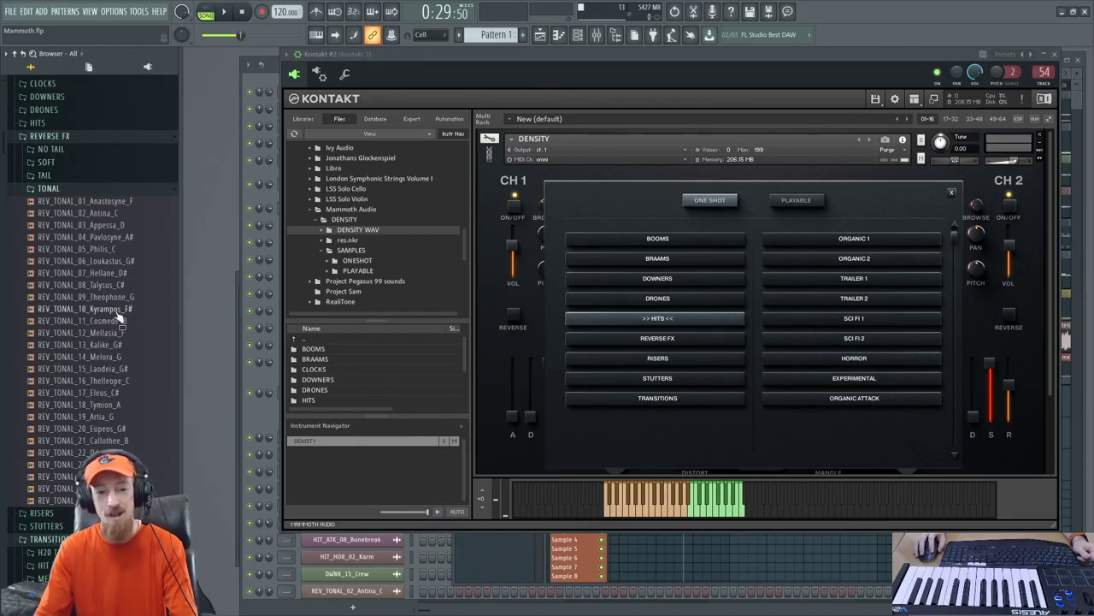
mouse_move(119, 316)
left_mouse_down()
mouse_move(119, 352)
mouse_move(27, 180)
left_mouse_up()
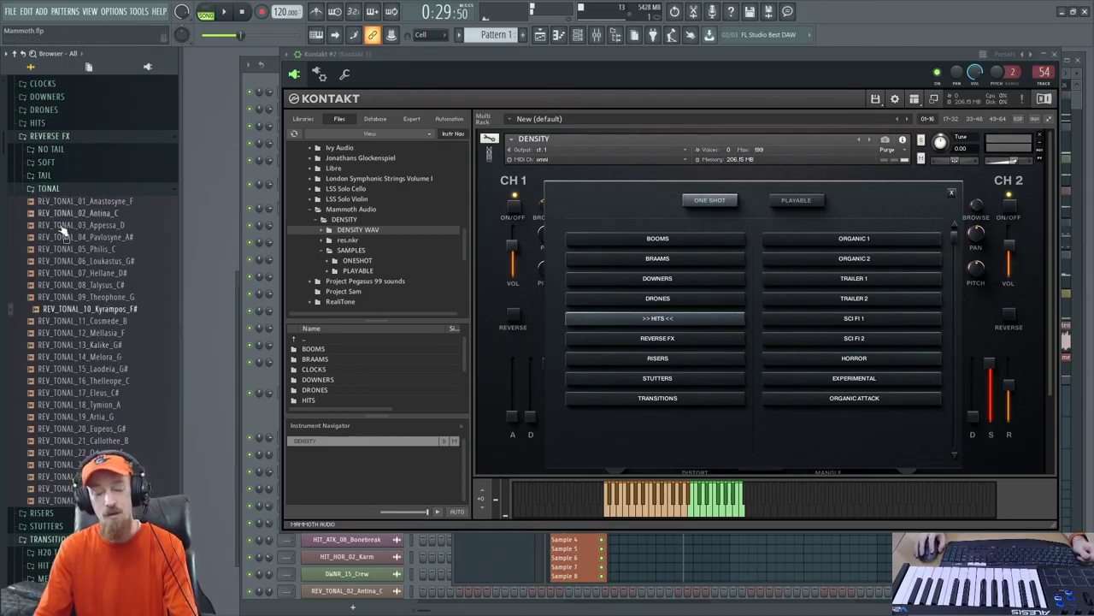
left_click_drag(62, 229, 132, 259)
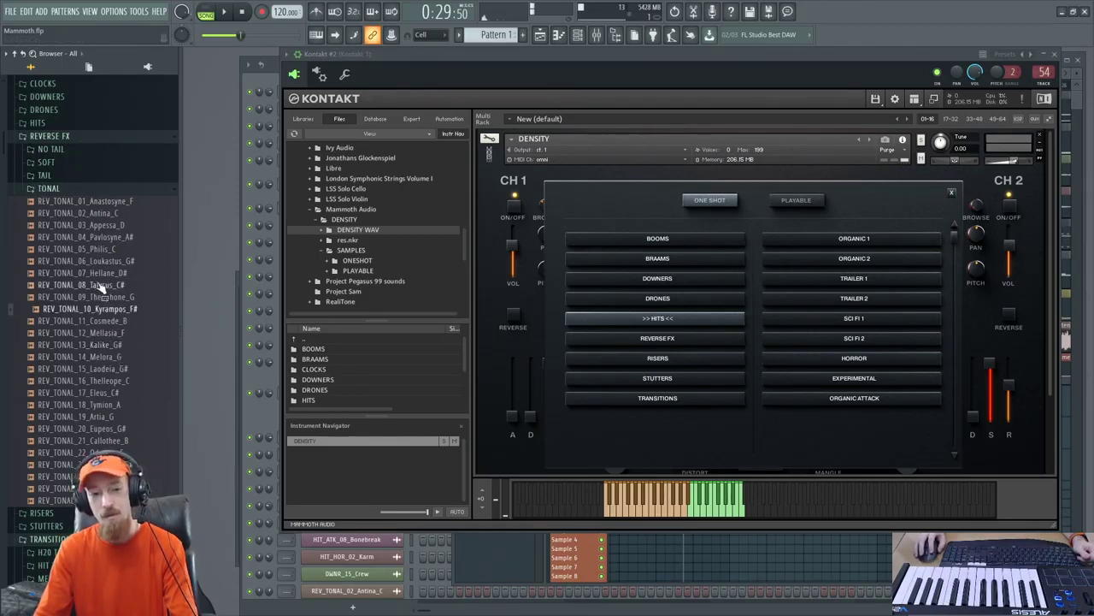
left_click(131, 253)
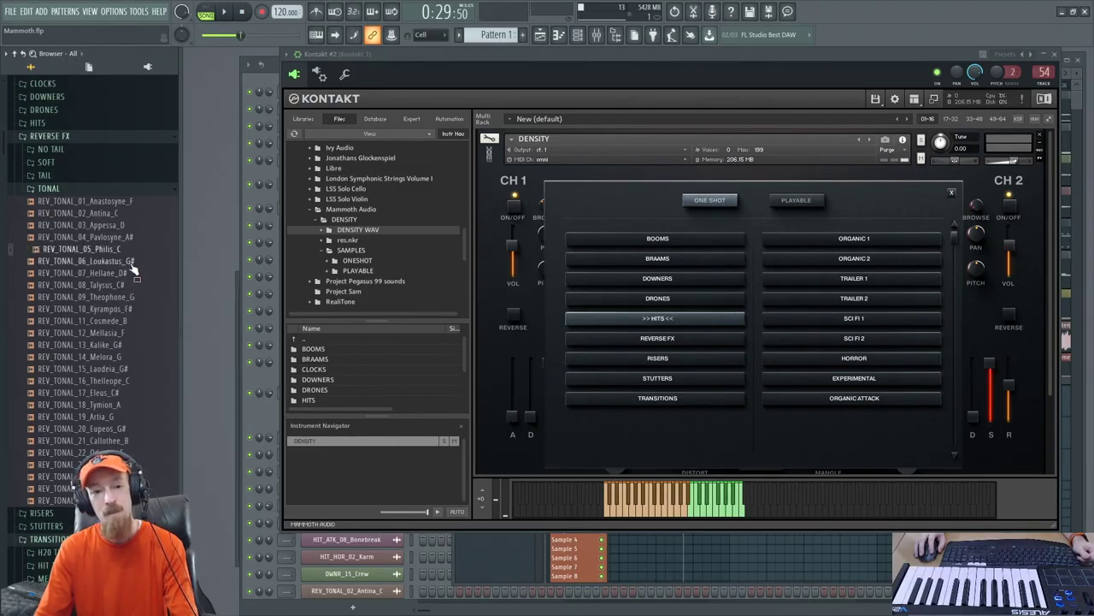
left_click(129, 394)
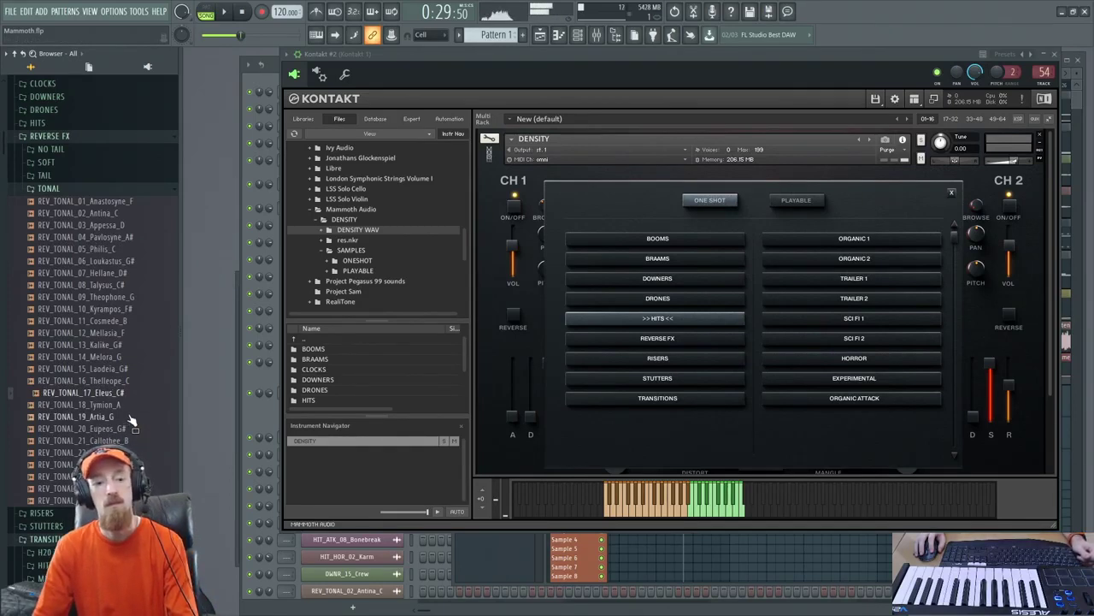
left_click(129, 417)
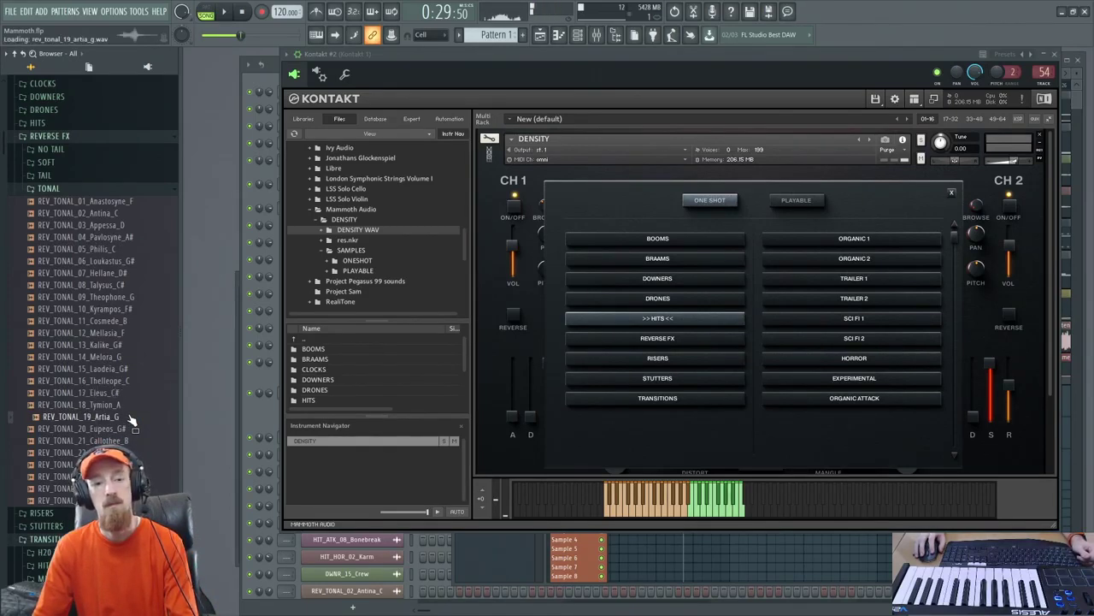
left_click(91, 189)
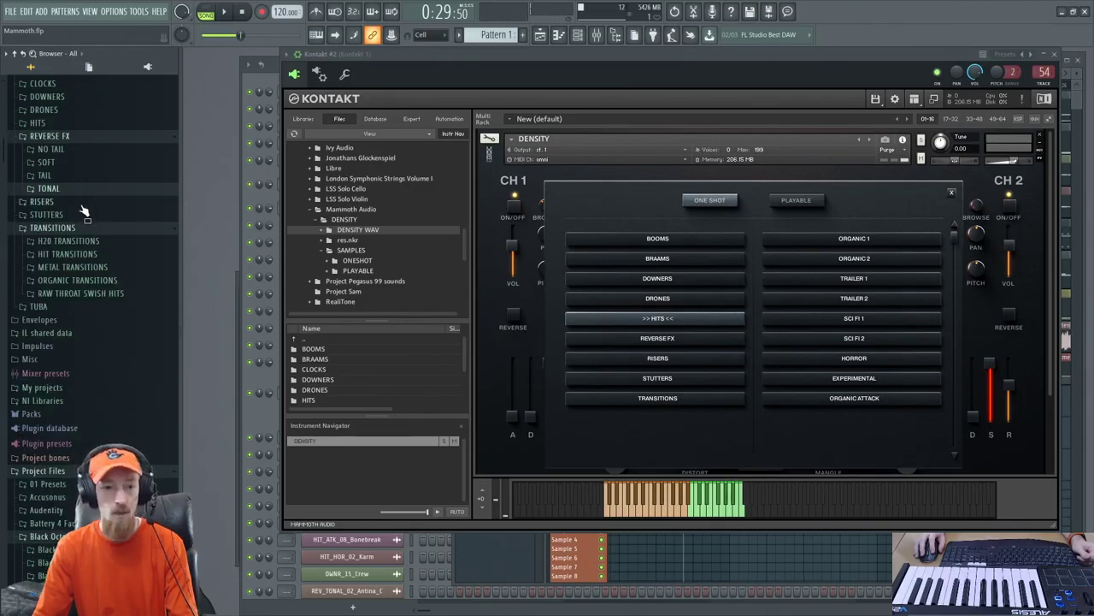
left_click(83, 206)
Preview the sci-fi risers RISE_SCI_20_Jordyen and RISE_SCI_36_Sulvan
left_click(76, 215)
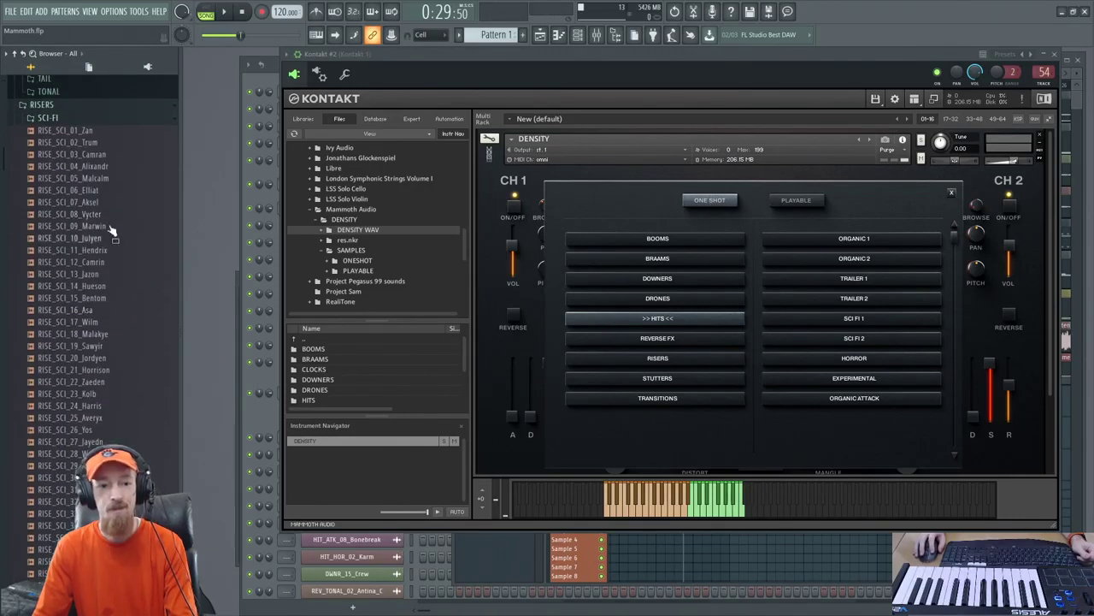
left_click(111, 358)
scroll(118, 387, "down", 4)
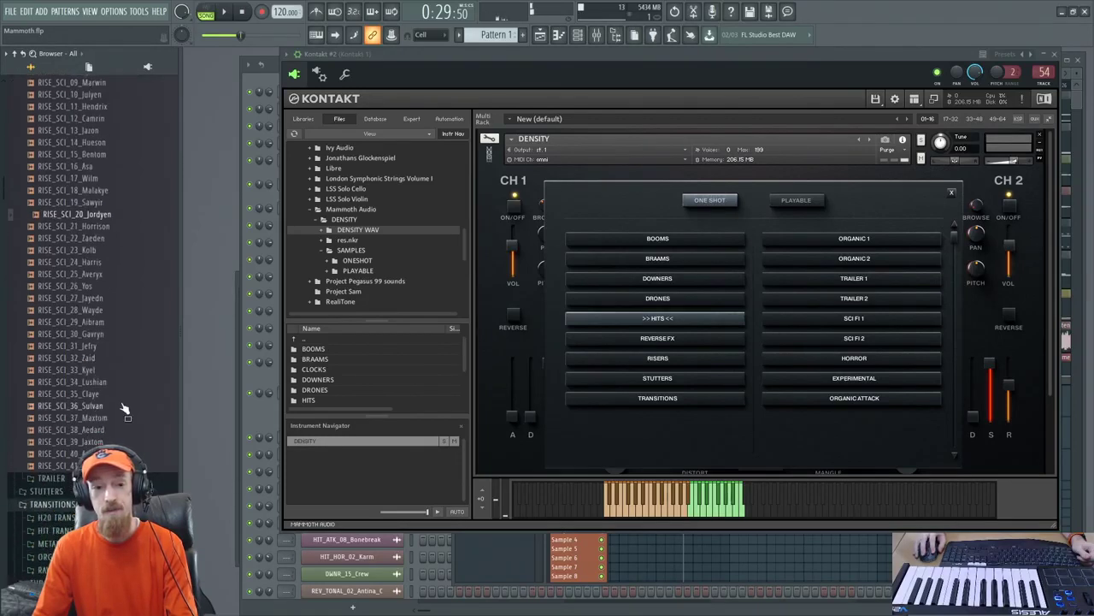
left_click(85, 405)
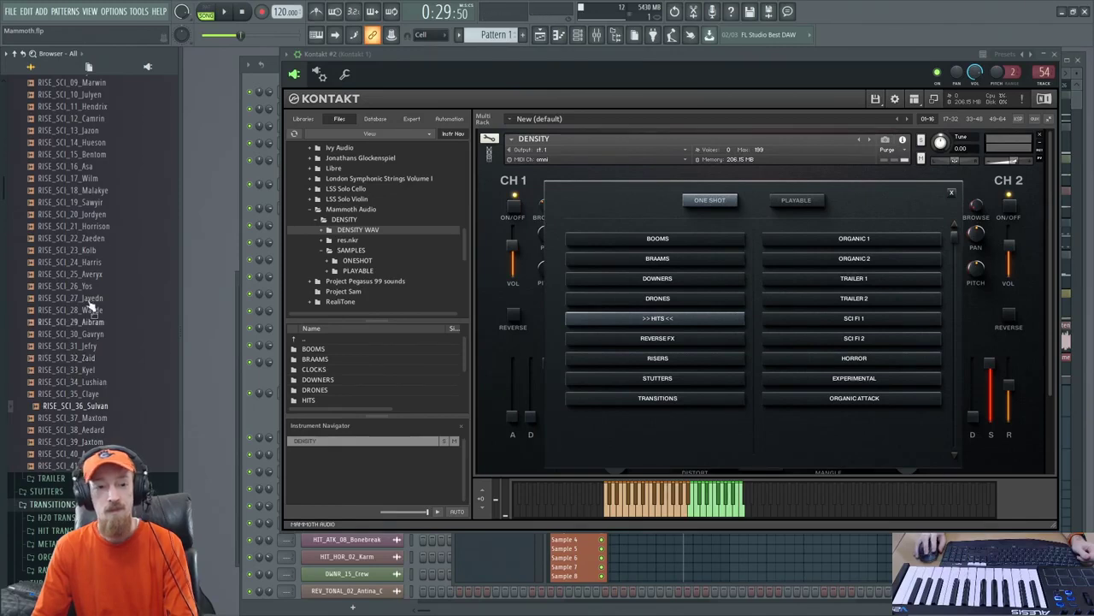
scroll(74, 257, "up", 5)
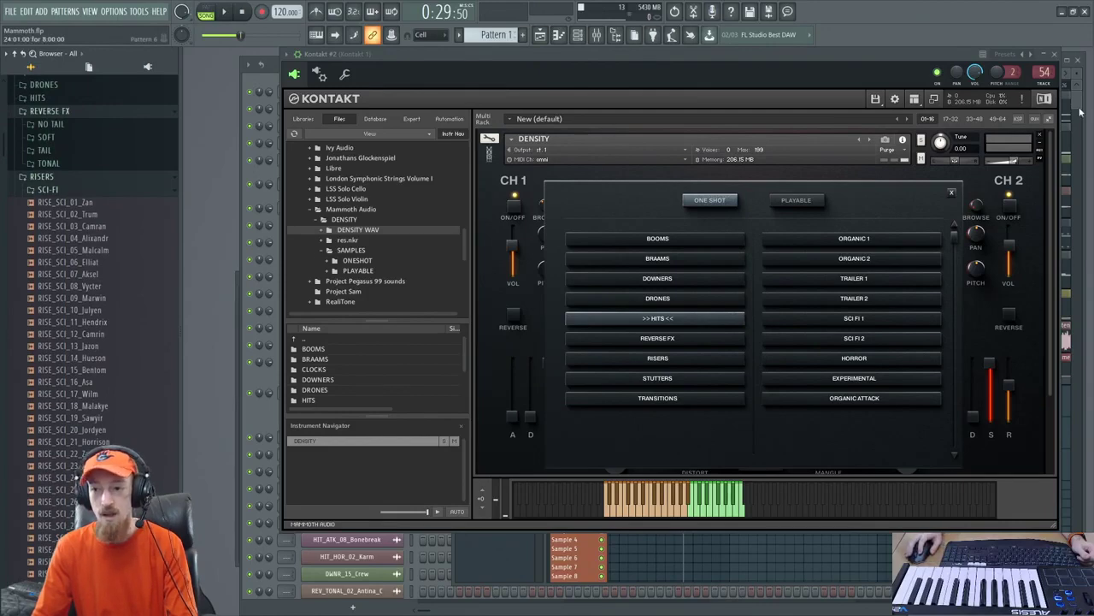
key("F5")
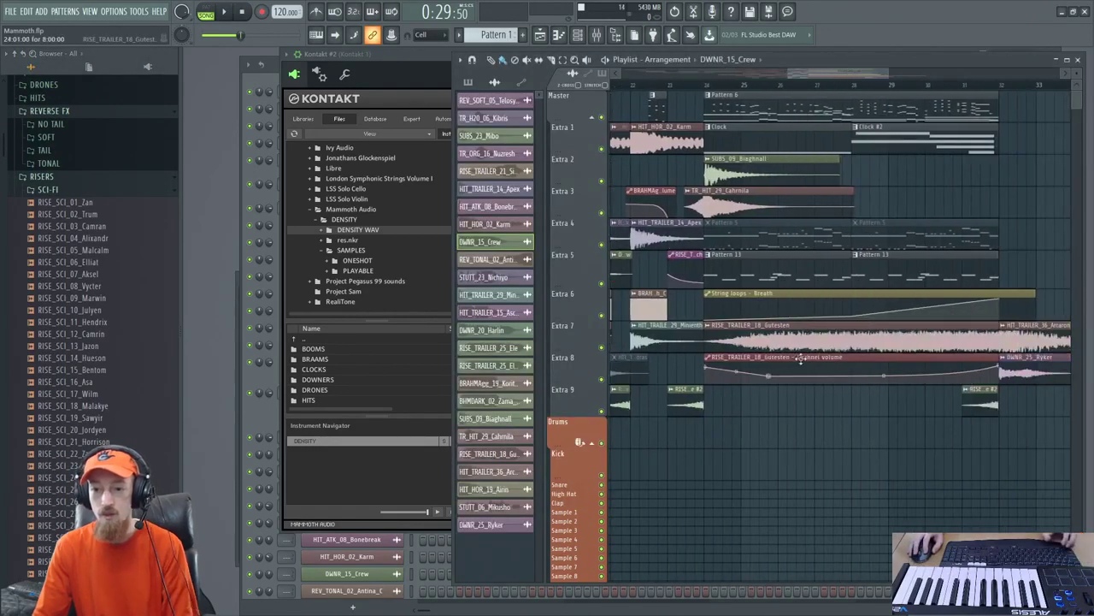
Play the Extra 7 RISE_TRAILER_18_Gutesten clip from bar 24, soloed with Extra 8, then unsolo
left_click(760, 331)
scroll(759, 330, "right", 3)
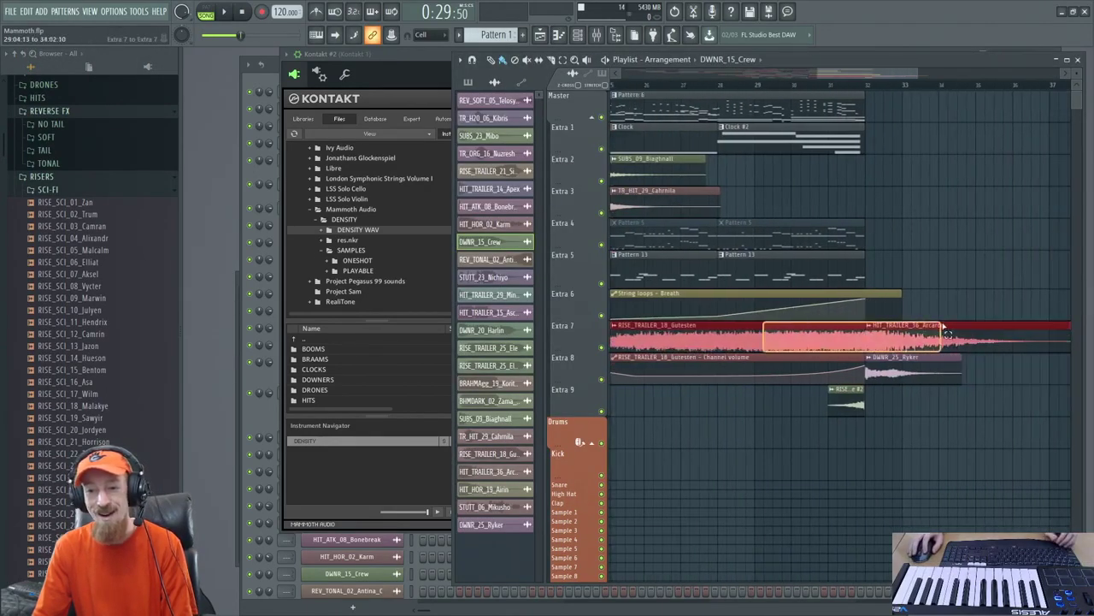
scroll(746, 325, "down", 2)
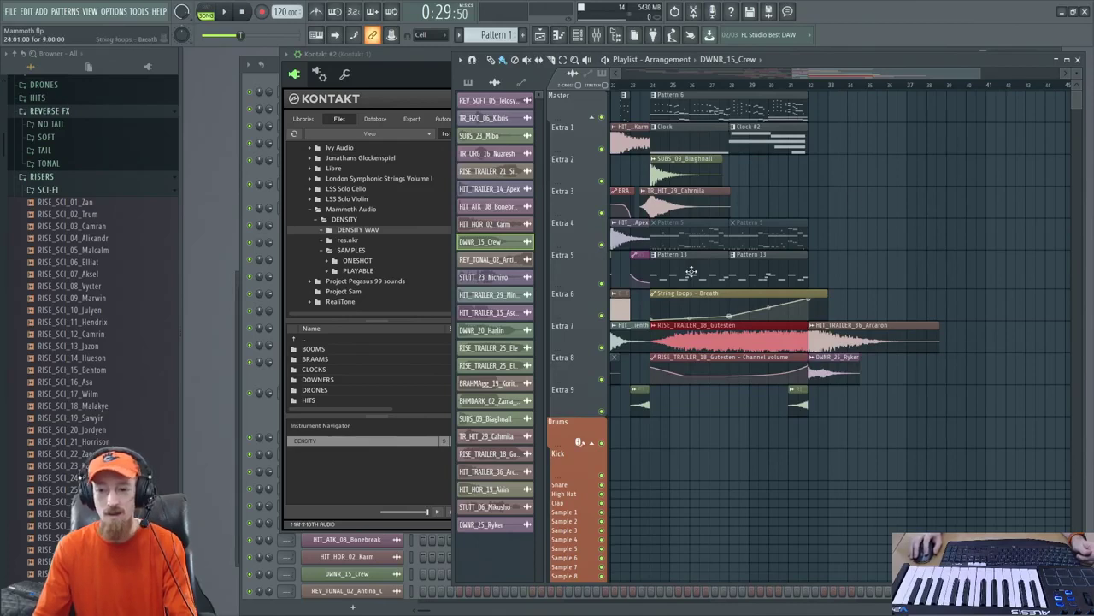
left_click(655, 87)
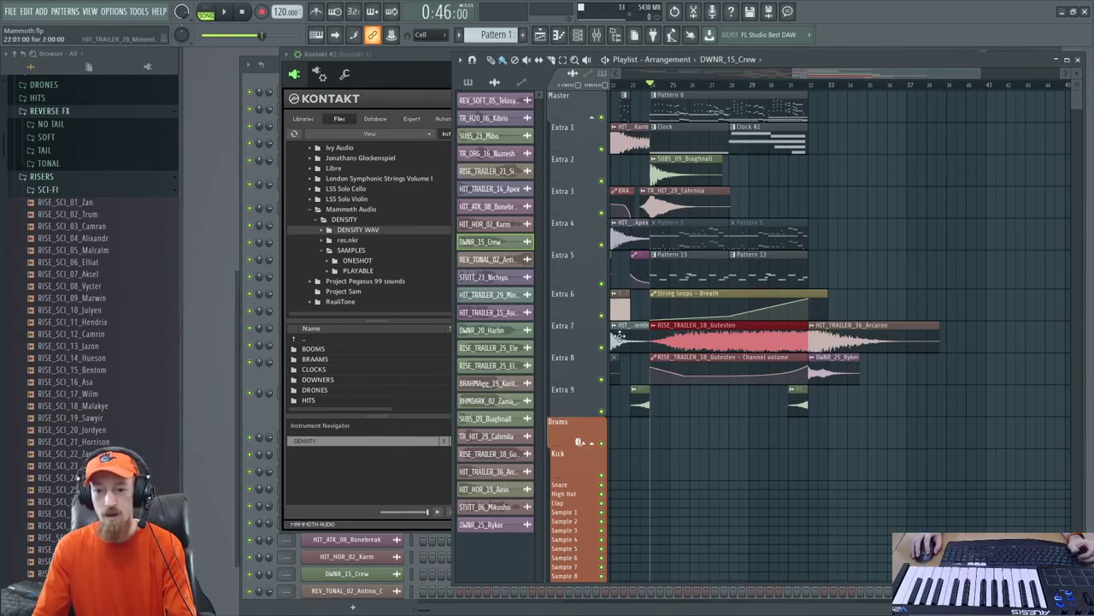
right_click(601, 346)
key("space")
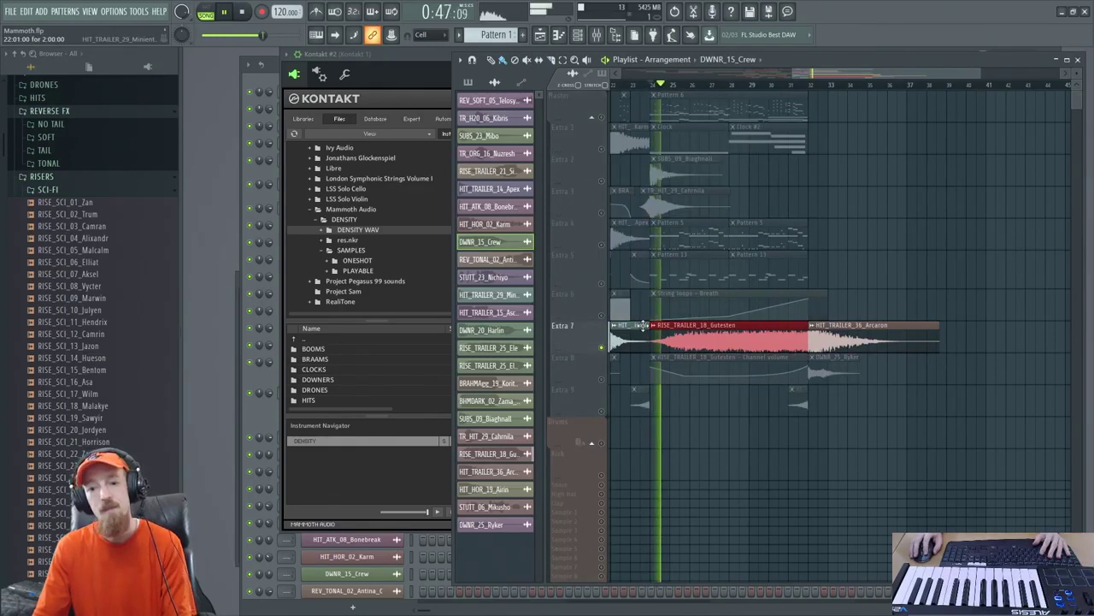
left_click(601, 379)
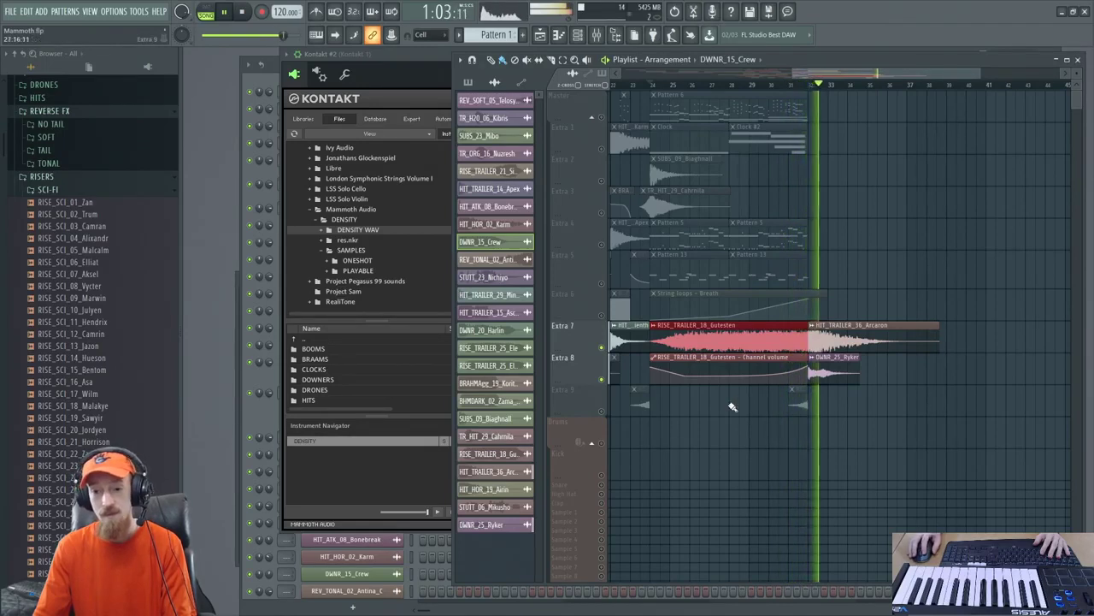
key("space")
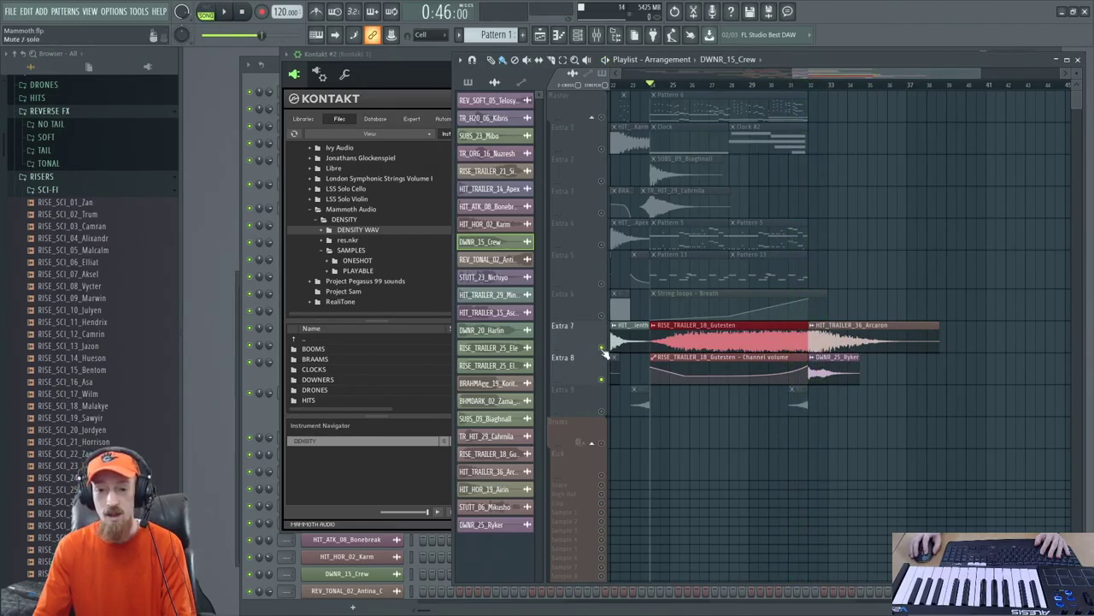
left_click(602, 347, "ctrl")
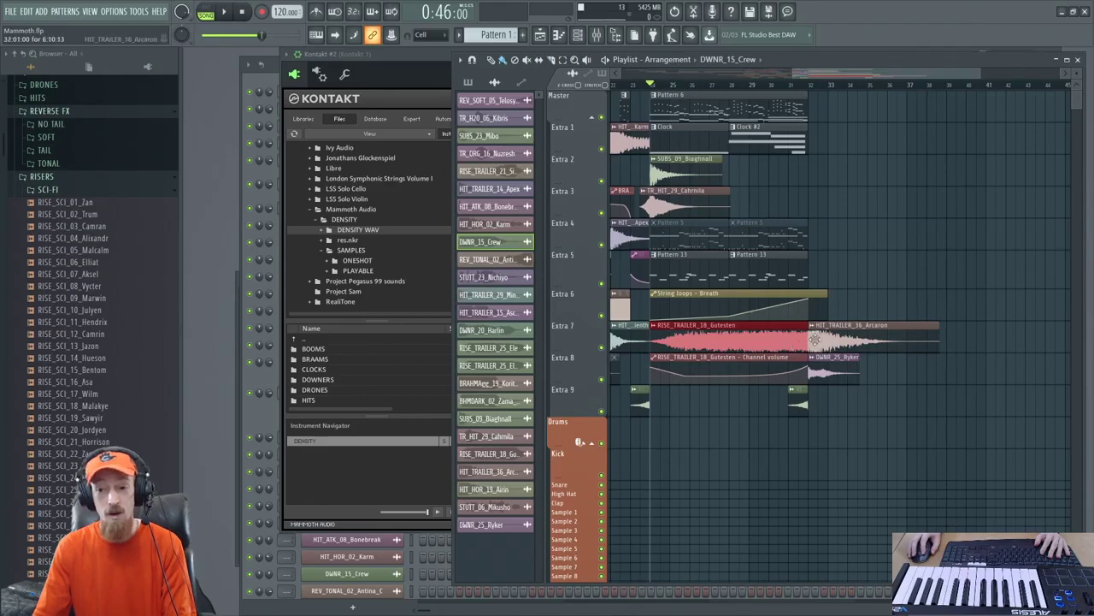
Trial-move and lengthen the Extra 7 clips, then undo those edits with Ctrl+Alt+Z
left_click_drag(808, 341, 885, 335)
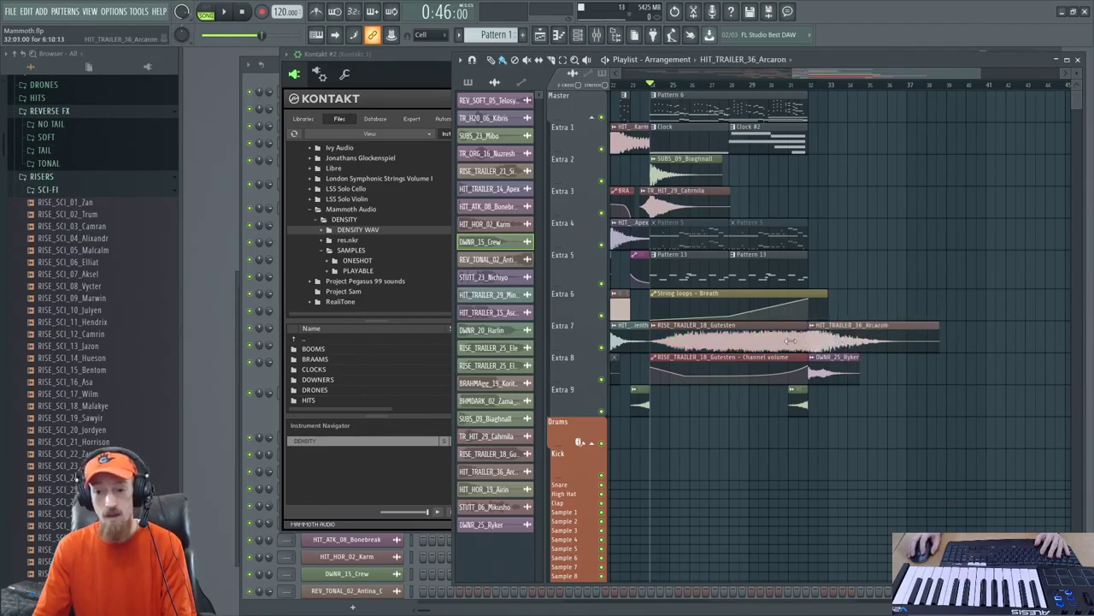
mouse_move(808, 335)
left_mouse_down()
mouse_move(1059, 334)
mouse_move(996, 334)
left_mouse_up()
left_click_drag(867, 327, 886, 294)
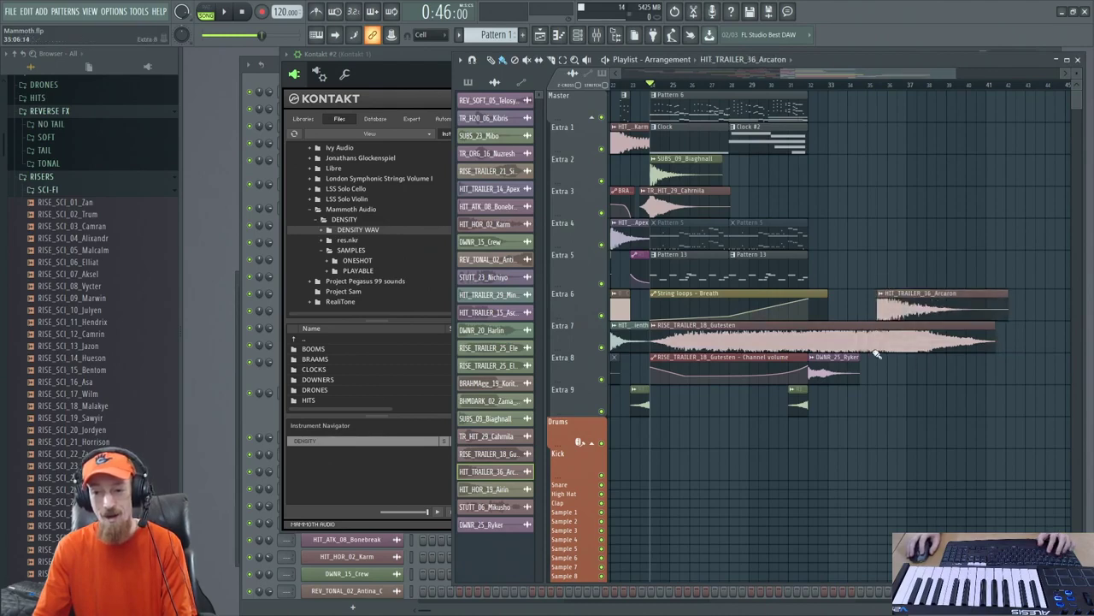
key("ctrl+alt+z")
key("ctrl+alt+z")
key("ctrl+alt+z")
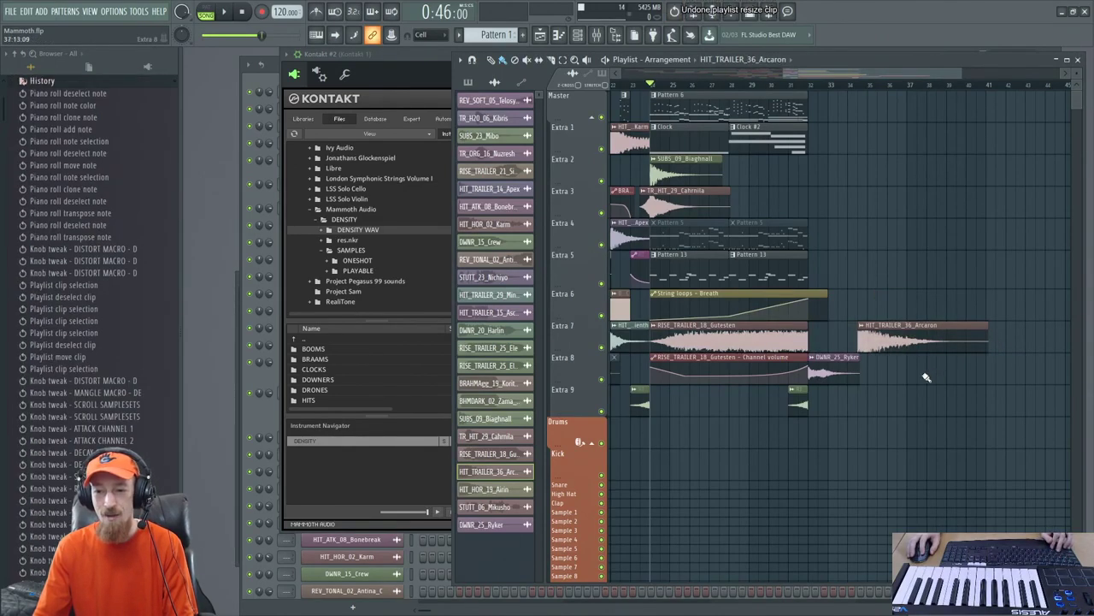
key("ctrl+alt+z")
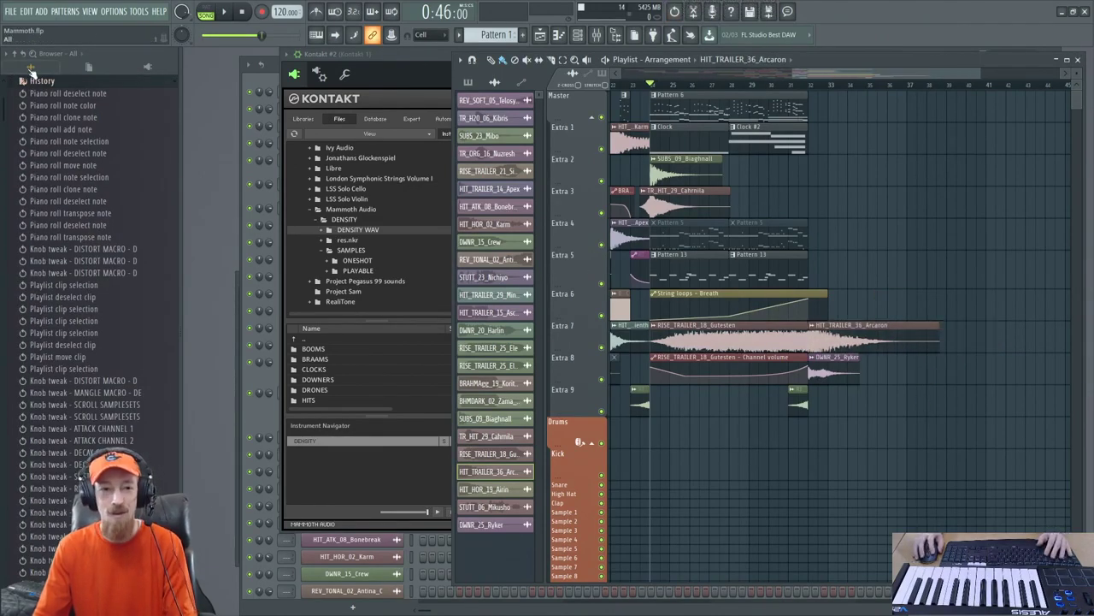
left_click(34, 68)
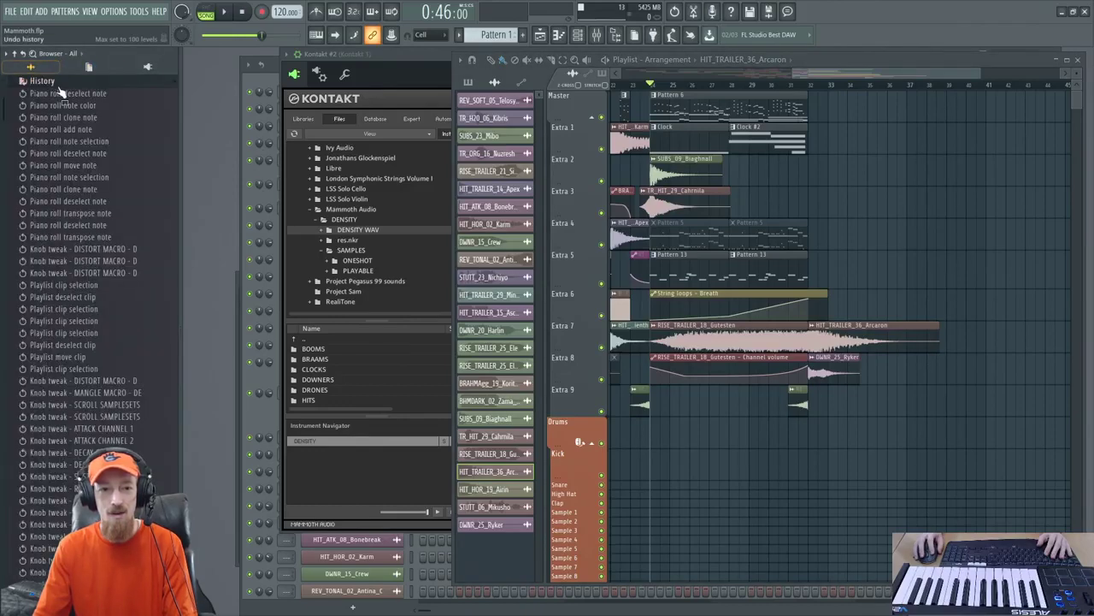
scroll(110, 198, "down", 10)
scroll(72, 211, "up", 3)
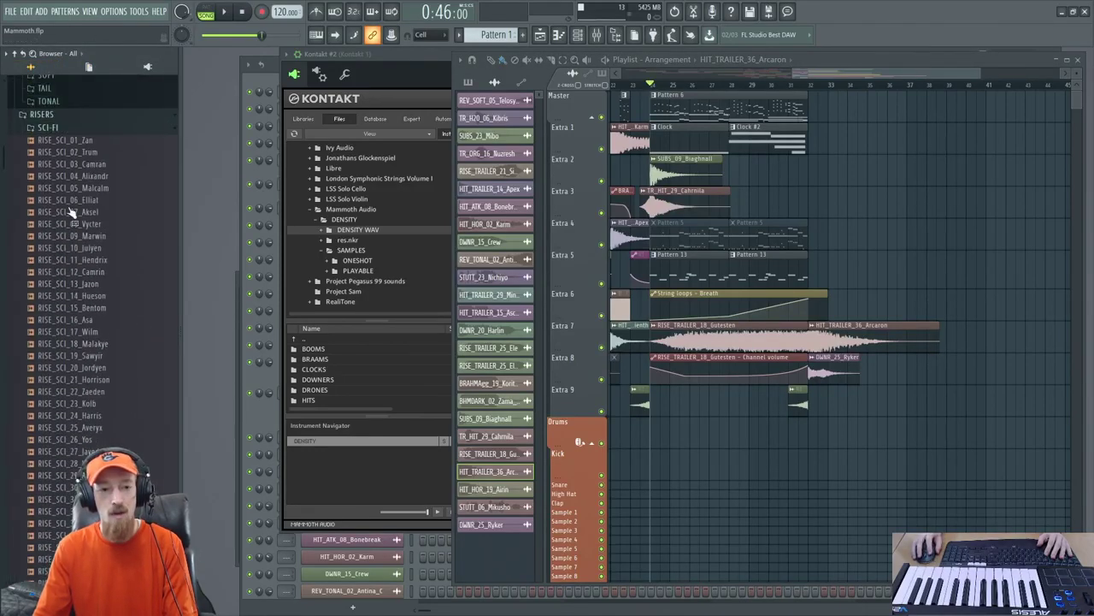
Preview the trailer riser RISE_TRAILER_10_Yagik, then stop playback
left_click(65, 129)
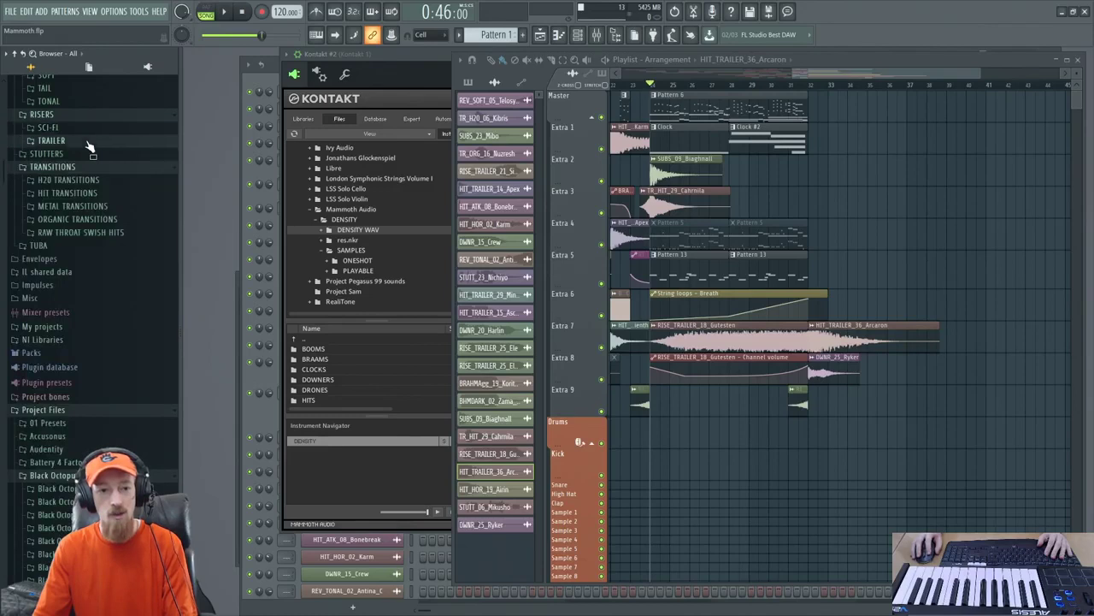
left_click(85, 142)
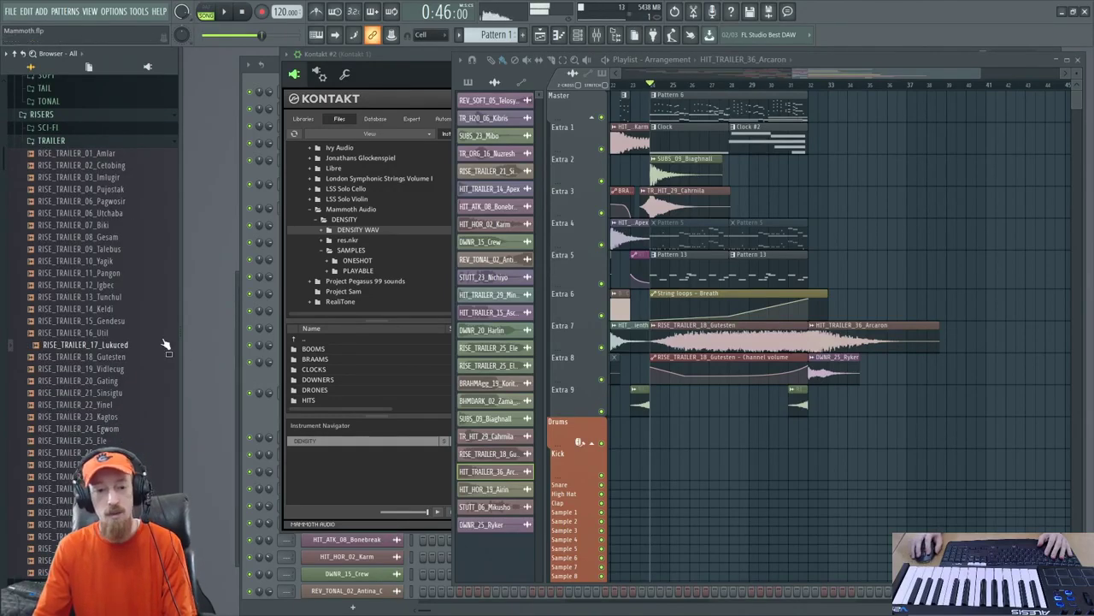
left_click(120, 260)
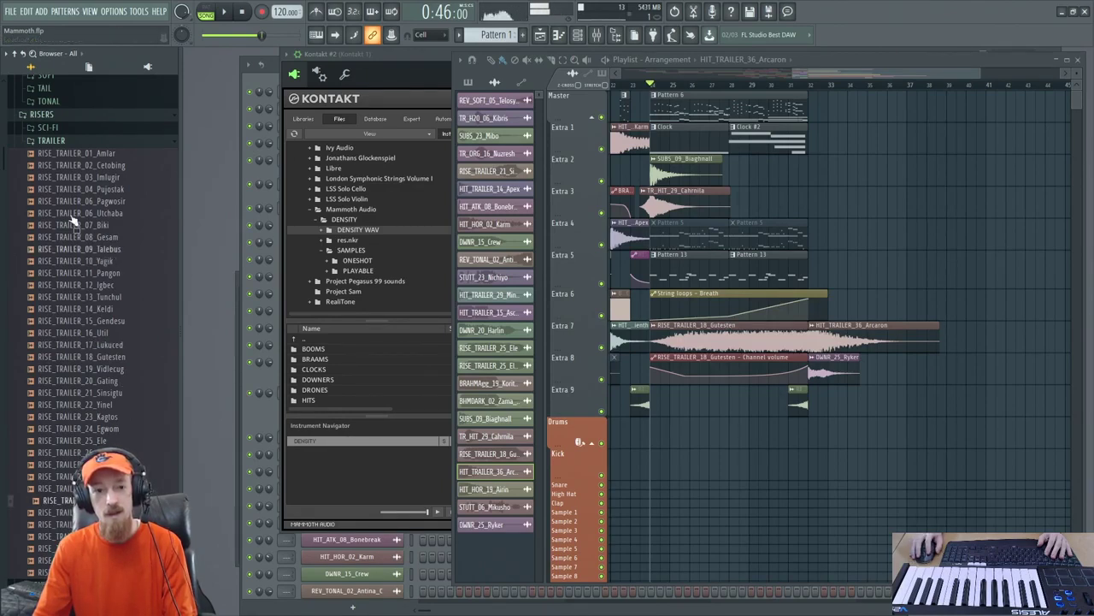
left_click(73, 143)
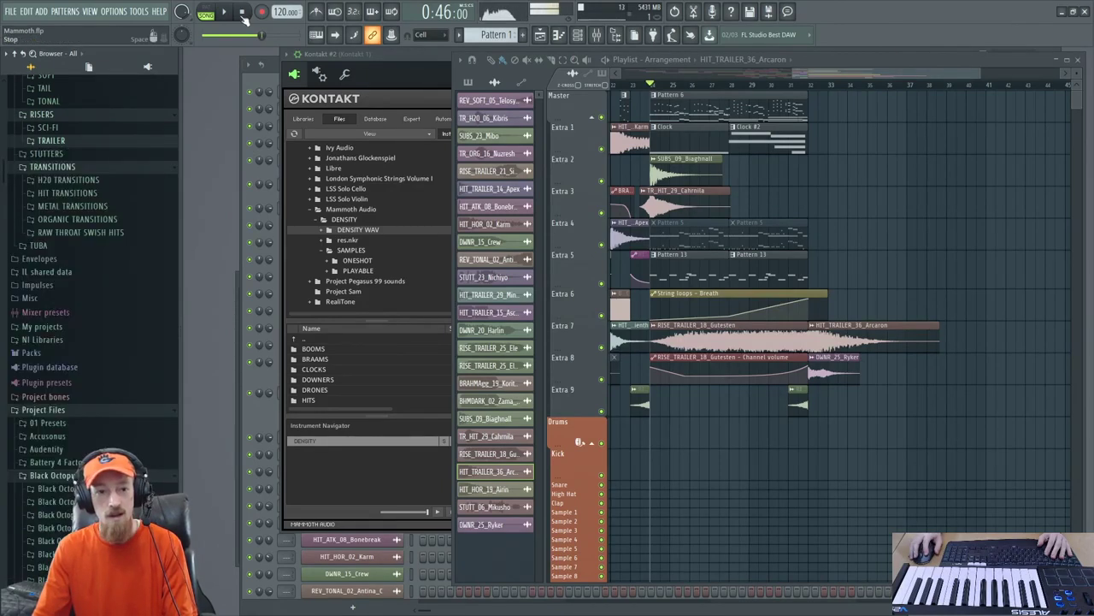
left_click(242, 15)
Toggle the TRANSITIONS folder closed and open again, then open the STUTTERS folder
left_click(85, 168)
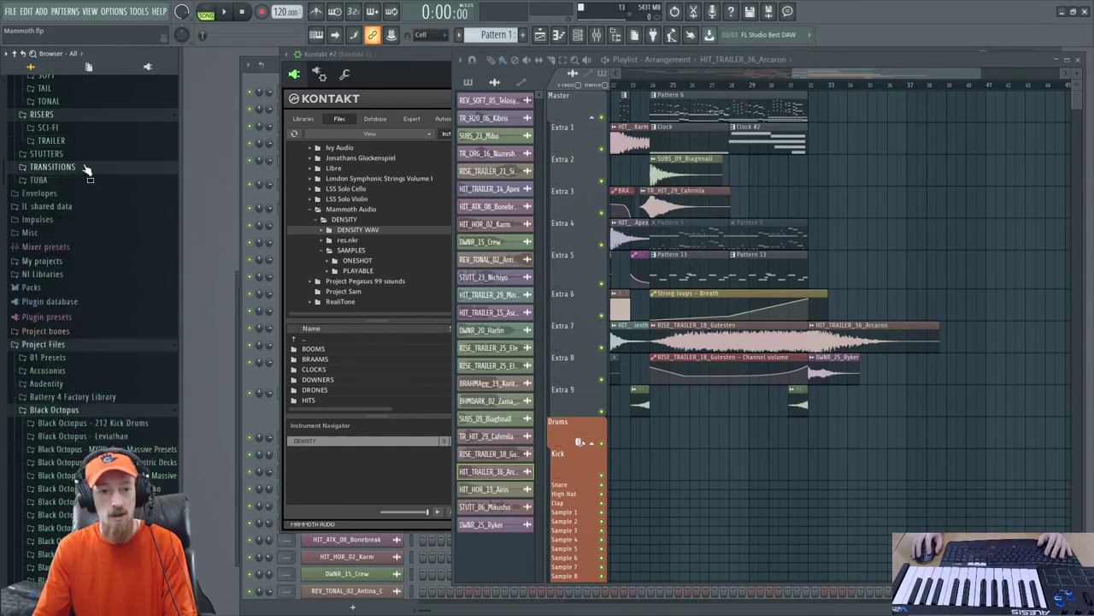
left_click(74, 169)
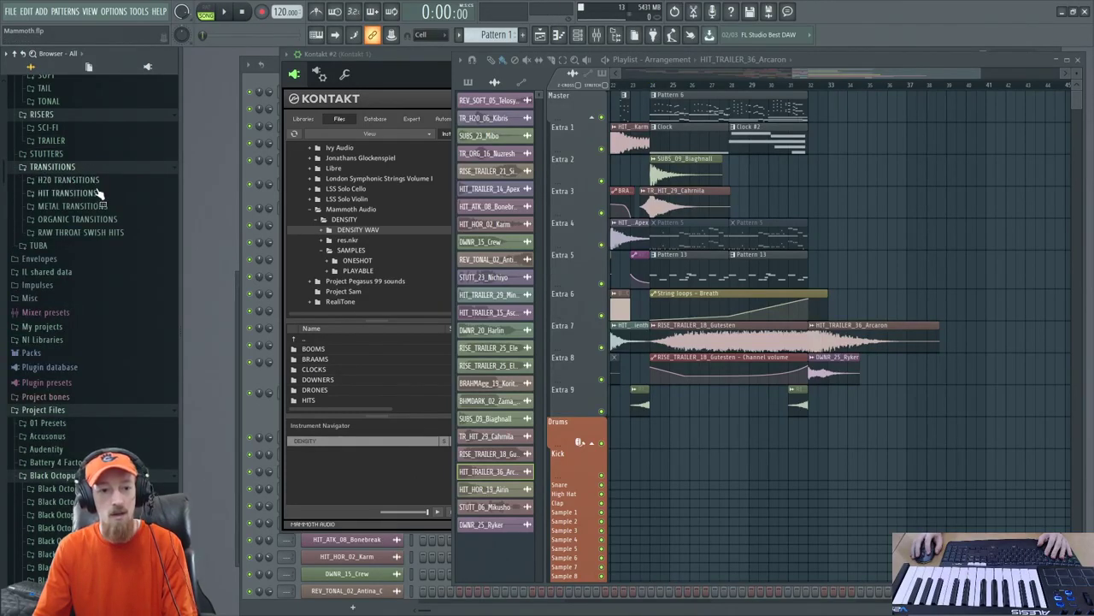
scroll(89, 231, "up", 4)
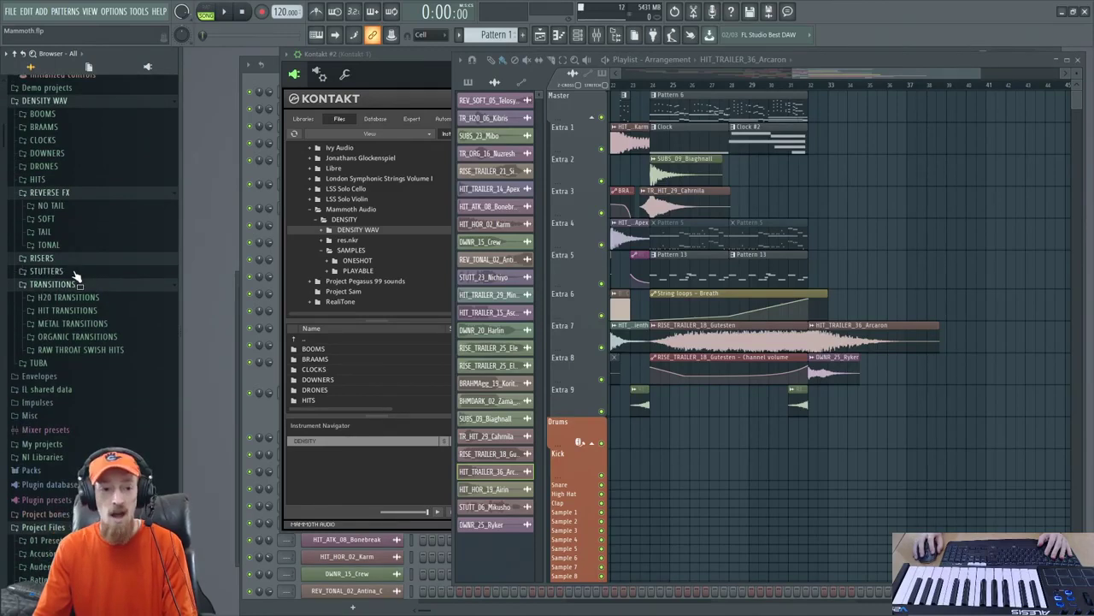
left_click(75, 258)
left_click(75, 272)
Preview STUTT_19_Ieko, STUTT_24_Goburo, STUTT_10_Keideki and the last stutter, then close STUTTERS
scroll(99, 304, "down", 4)
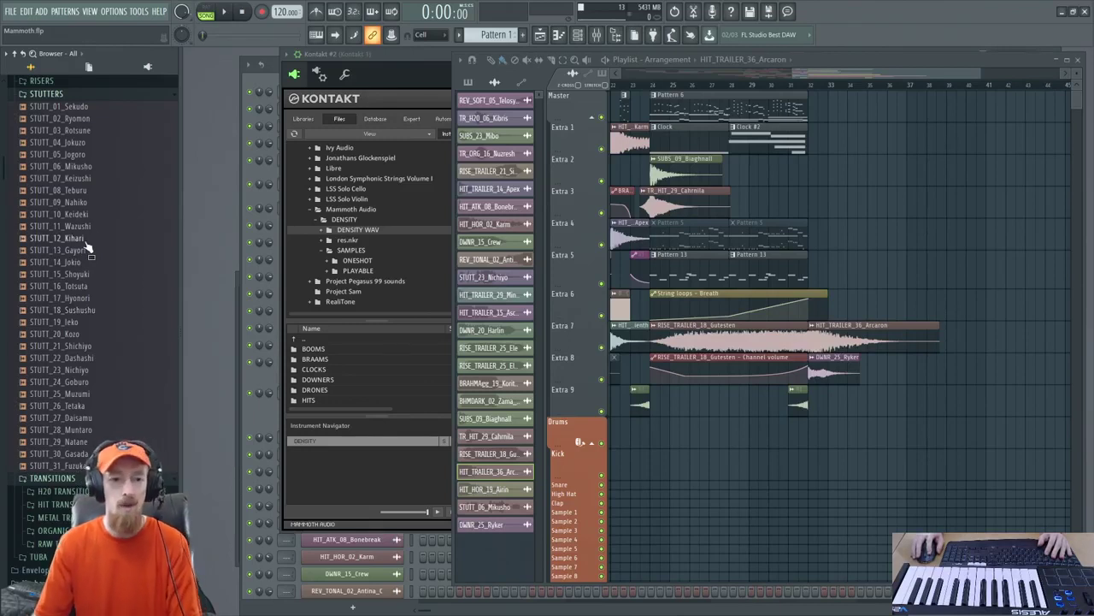
left_click(94, 323)
left_click(90, 382)
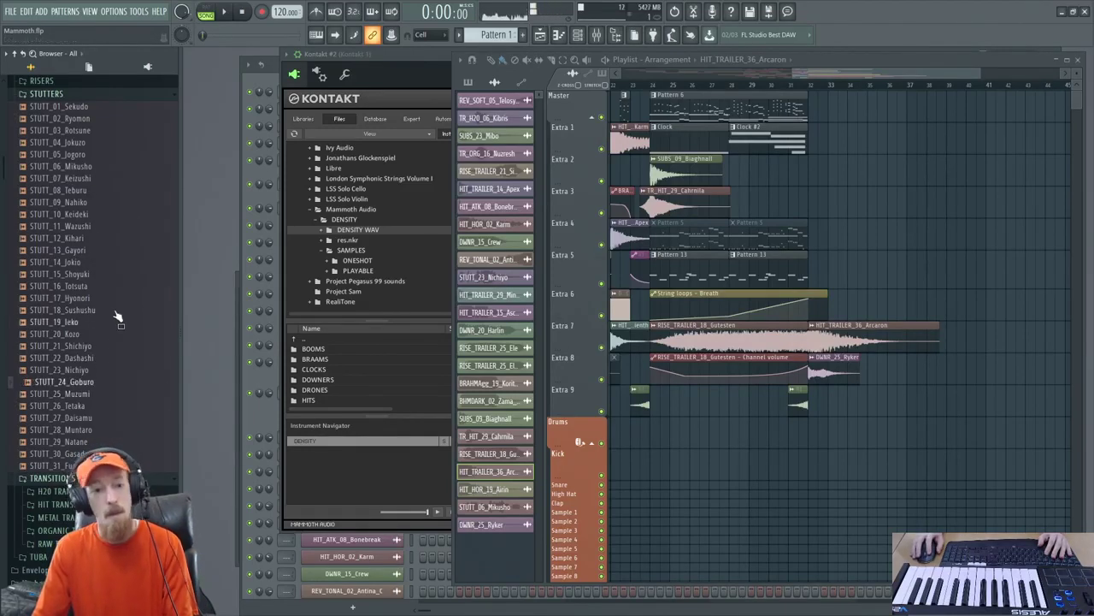
left_click(86, 215)
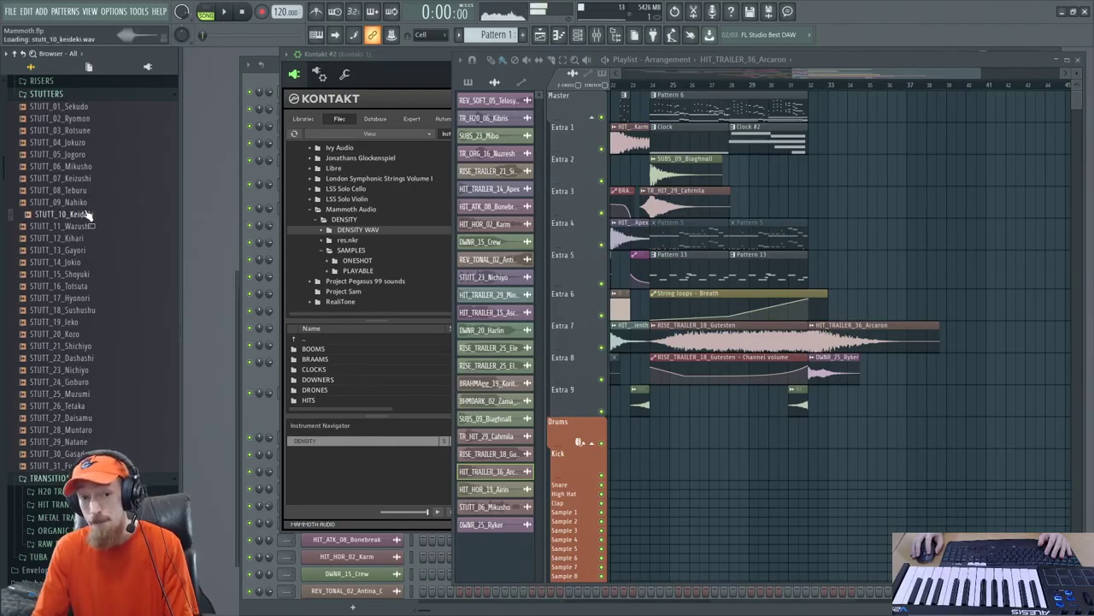
left_click(103, 465)
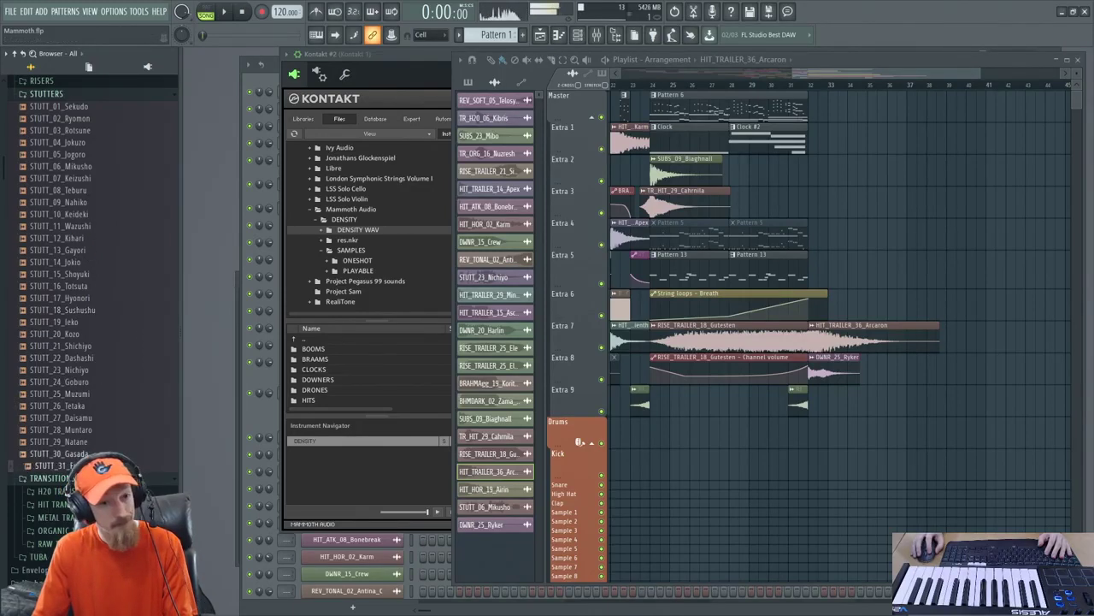
left_click(99, 94)
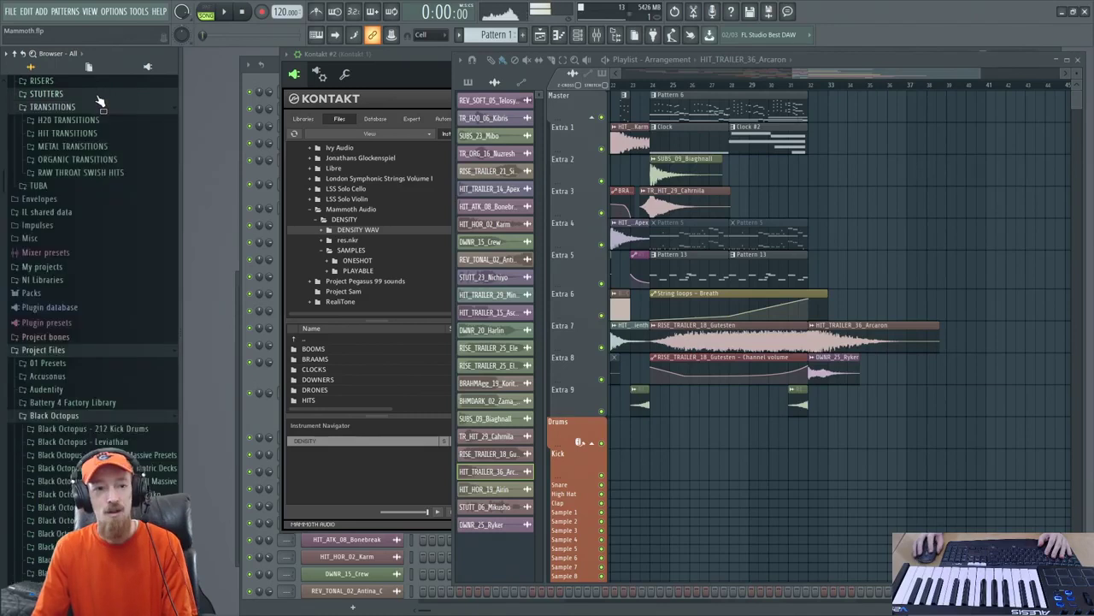
scroll(75, 101, "up", 4)
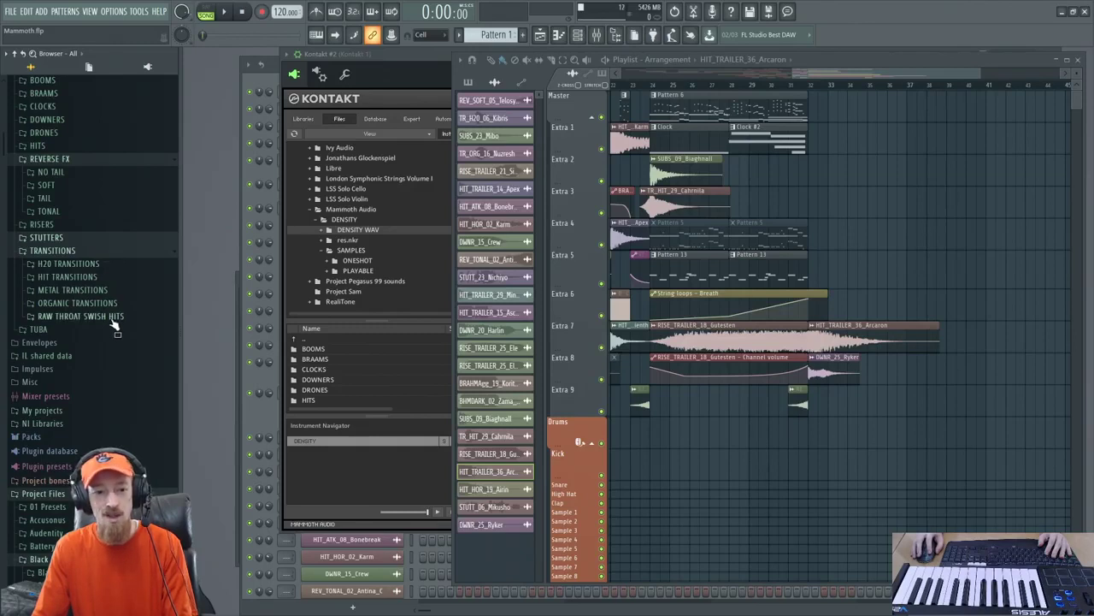
Preview H2O transitions TR_H20_01_Cokugir, 02_Brark, 16_Cazro, 09_Trurdri and 25_Nebrem
left_click(118, 267)
scroll(103, 282, "down", 2)
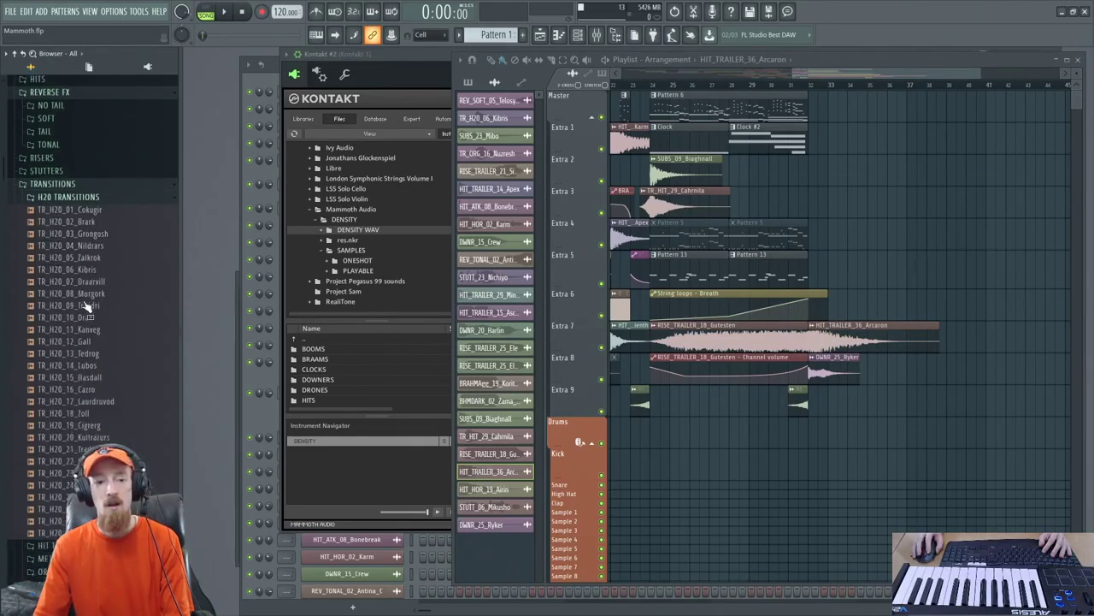
scroll(99, 278, "down", 2)
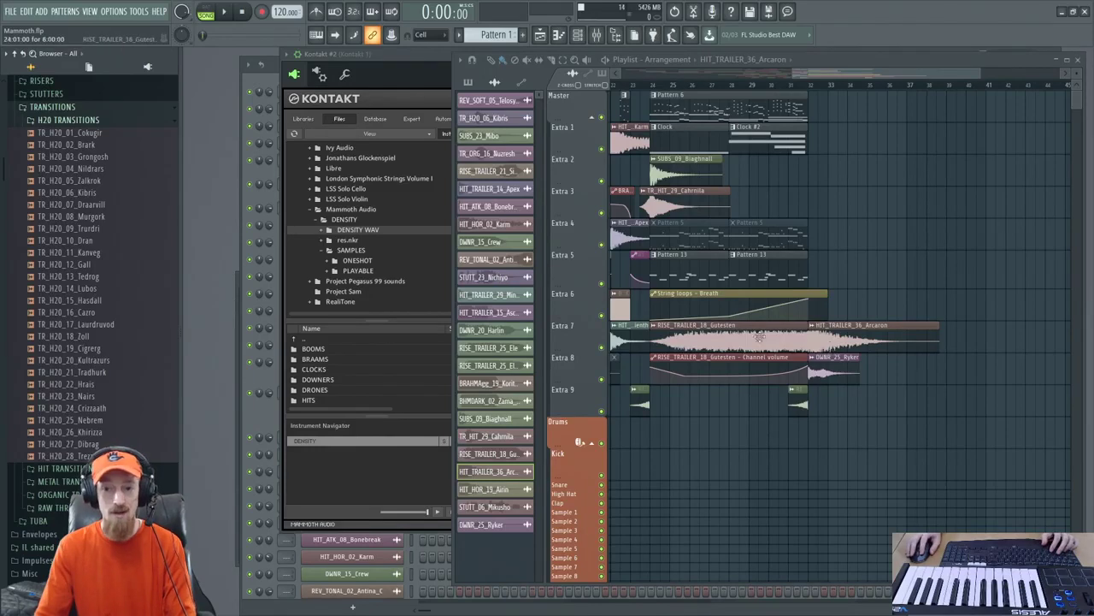
left_click(107, 134)
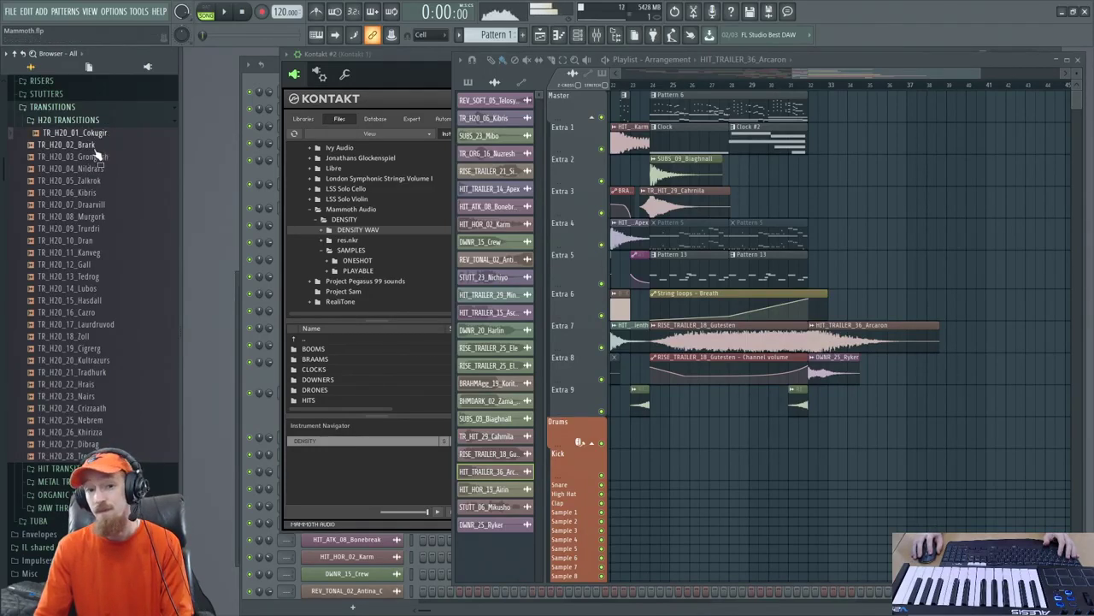
left_click(94, 146)
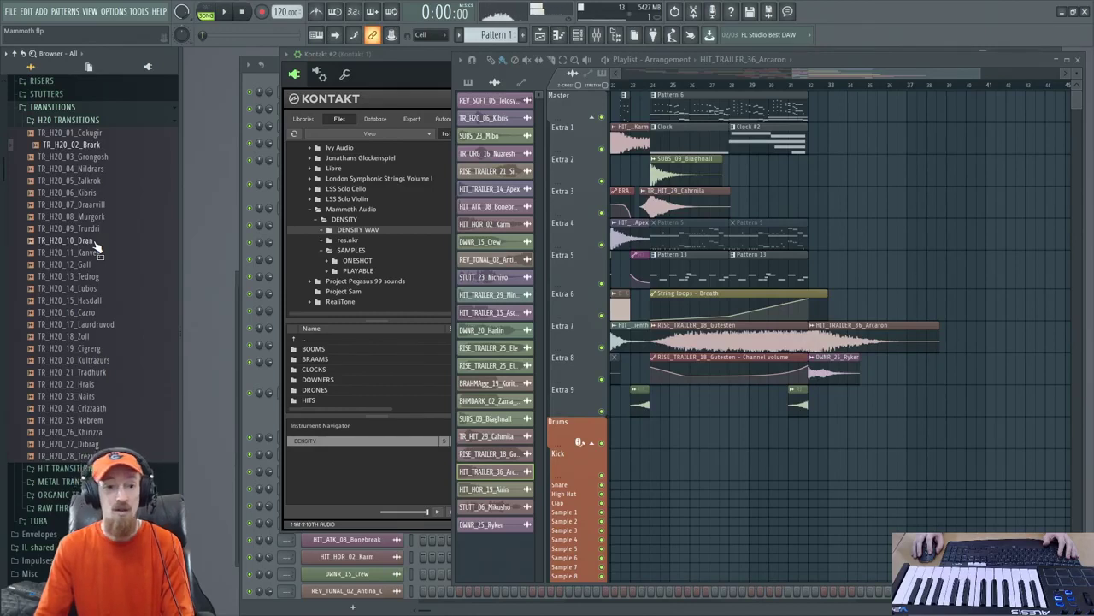
left_click(91, 312)
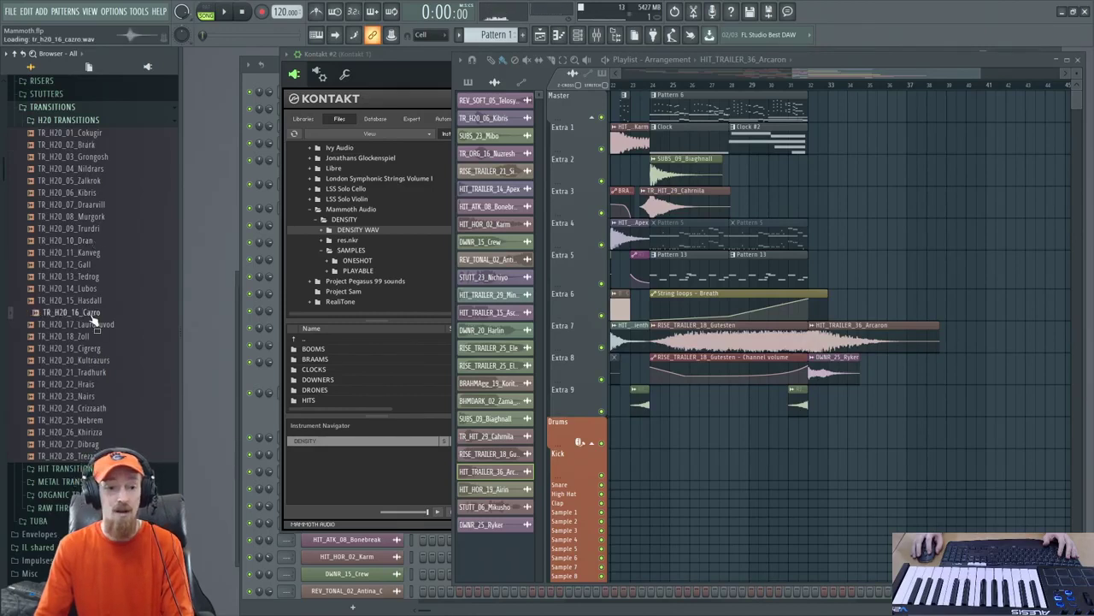
left_click(96, 232)
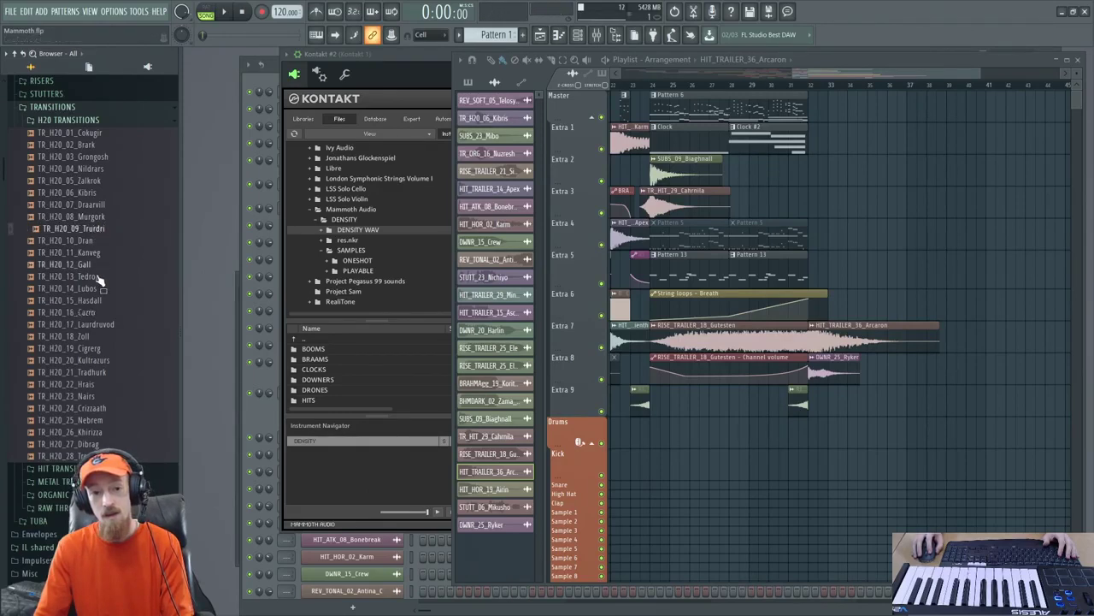
left_click(106, 421)
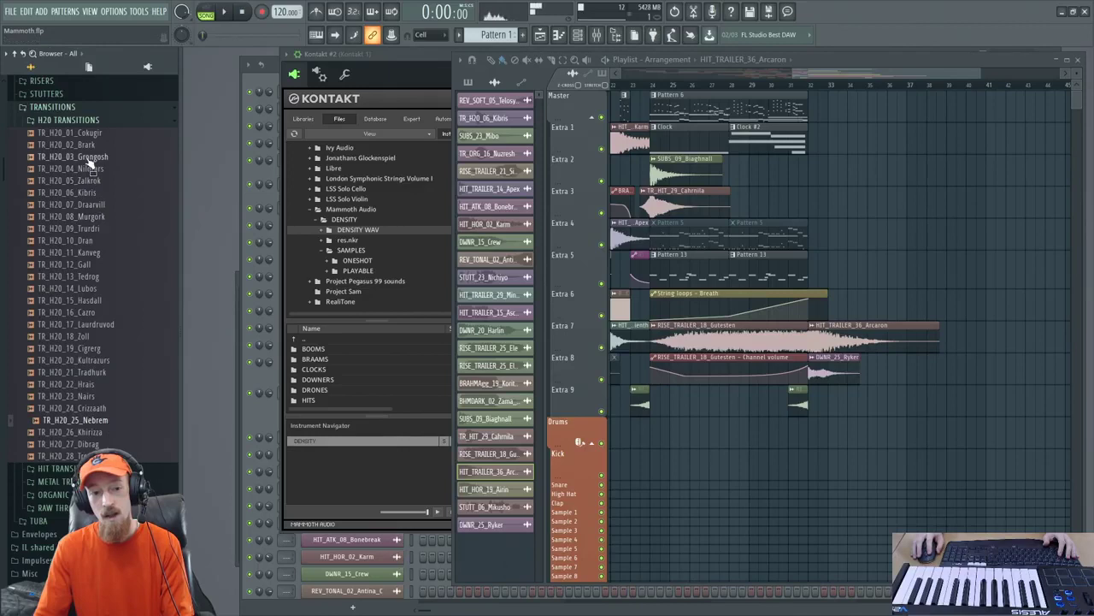
Switch to hit transitions and preview TR_HIT_18_Nemorielle and TR_HIT_27_Zellenne
left_click(120, 125)
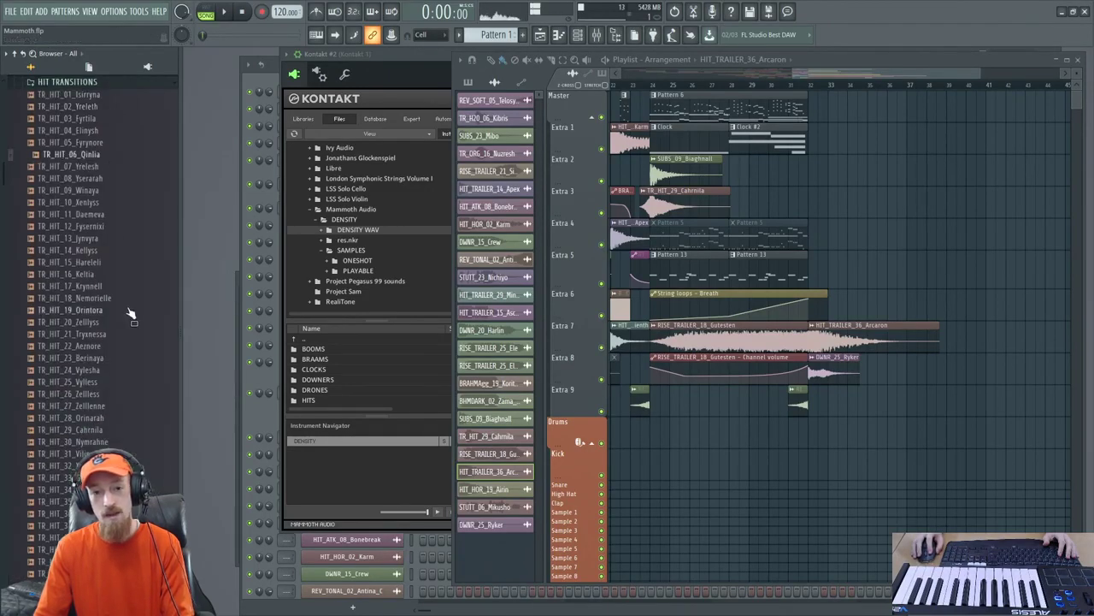
left_click(110, 301)
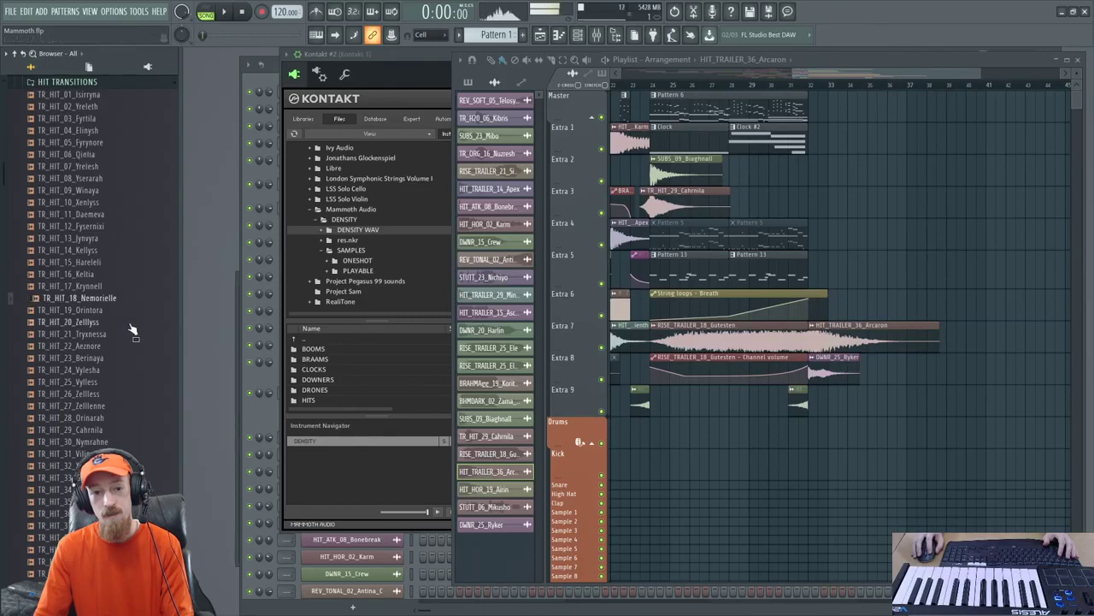
left_click(120, 405)
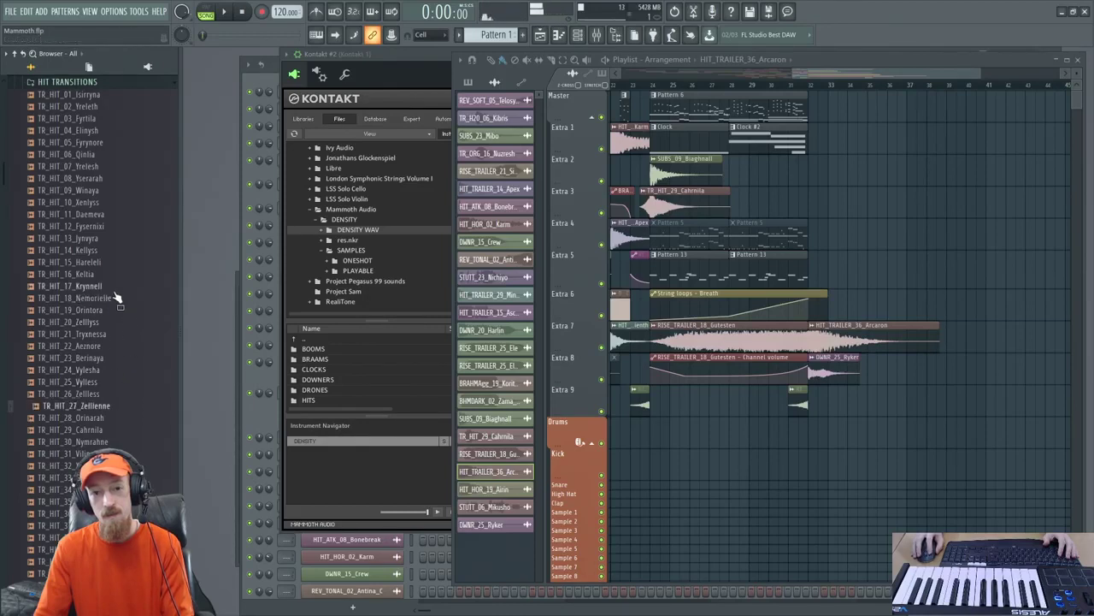
Preview TR_HIT_31_Vilinaela, then close the hit transitions folder
left_click(120, 453)
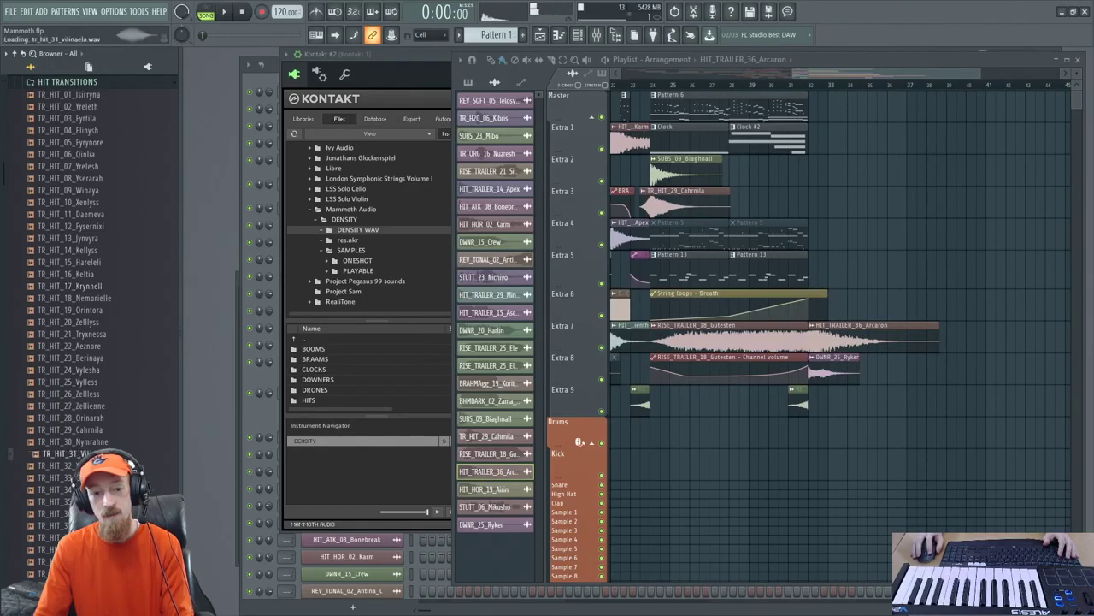
scroll(120, 219, "down", 4)
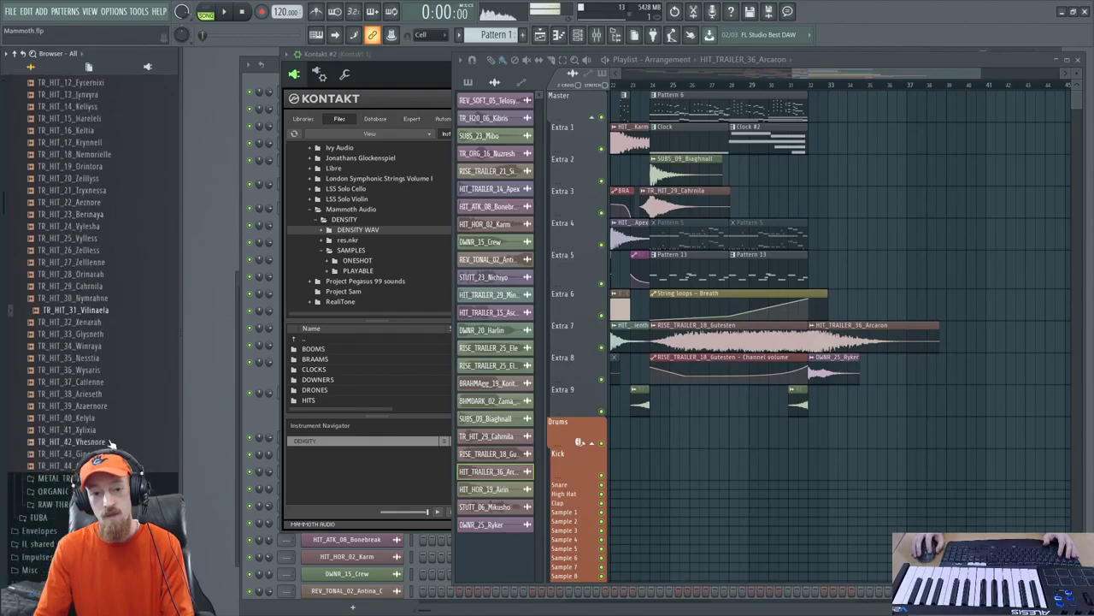
scroll(98, 291, "up", 7)
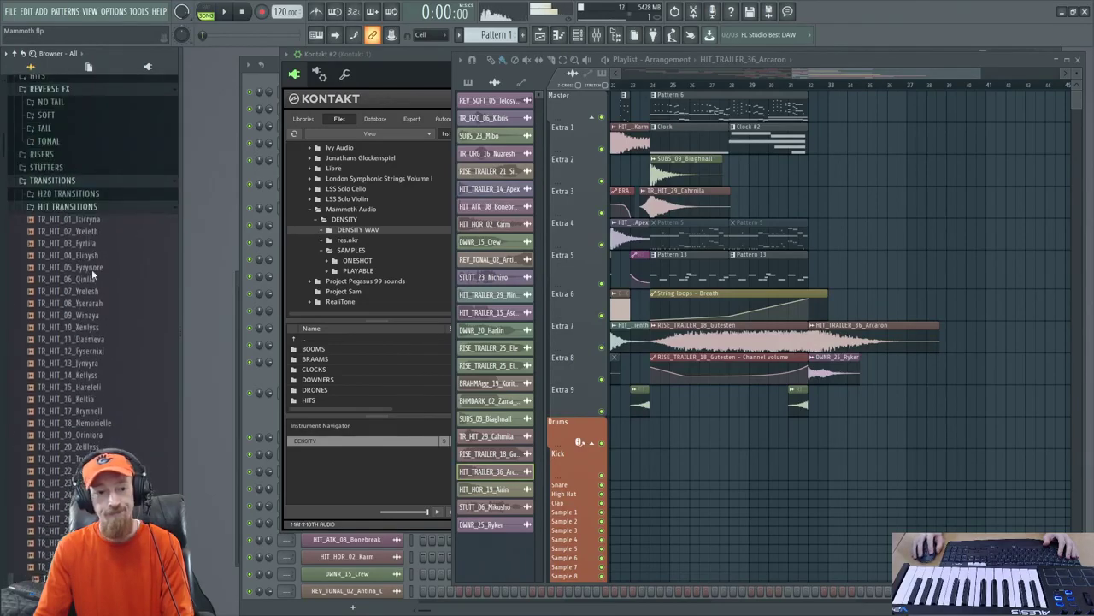
scroll(86, 274, "up", 1)
left_click(68, 225)
Preview metal transitions TR_METAL_17_Metal Swipes and TR_METAL_25, then close that folder
left_click(102, 242)
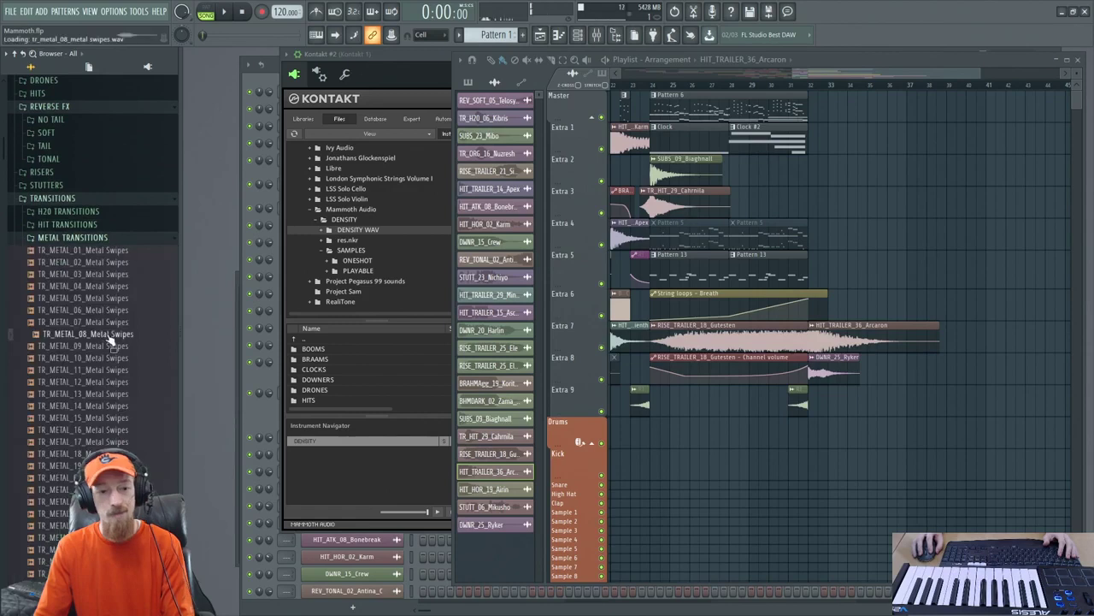
scroll(99, 330, "down", 2)
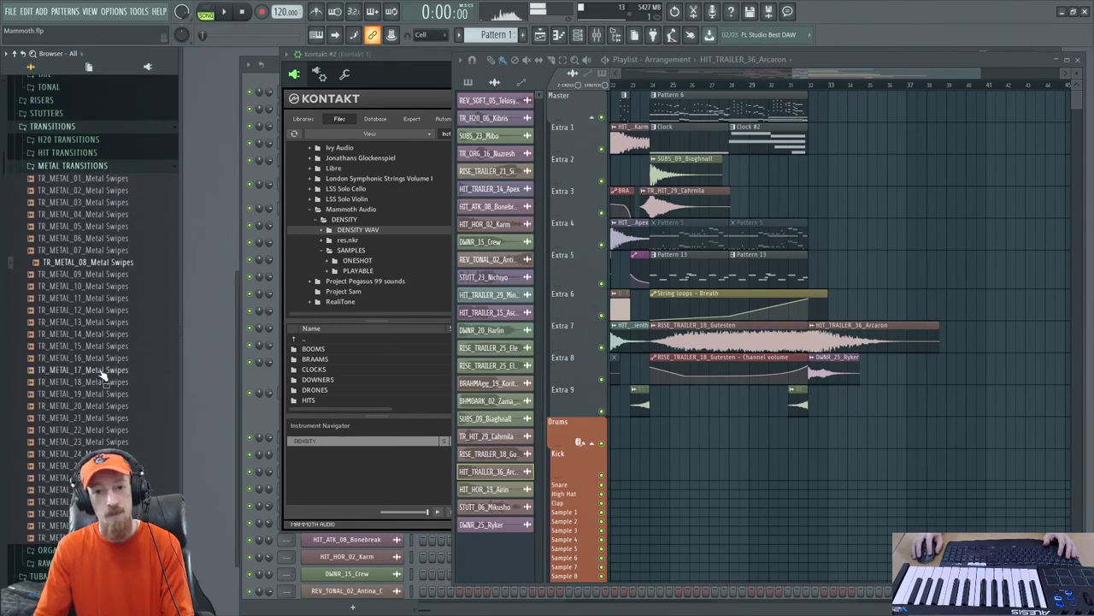
left_click(102, 370)
left_click(60, 465)
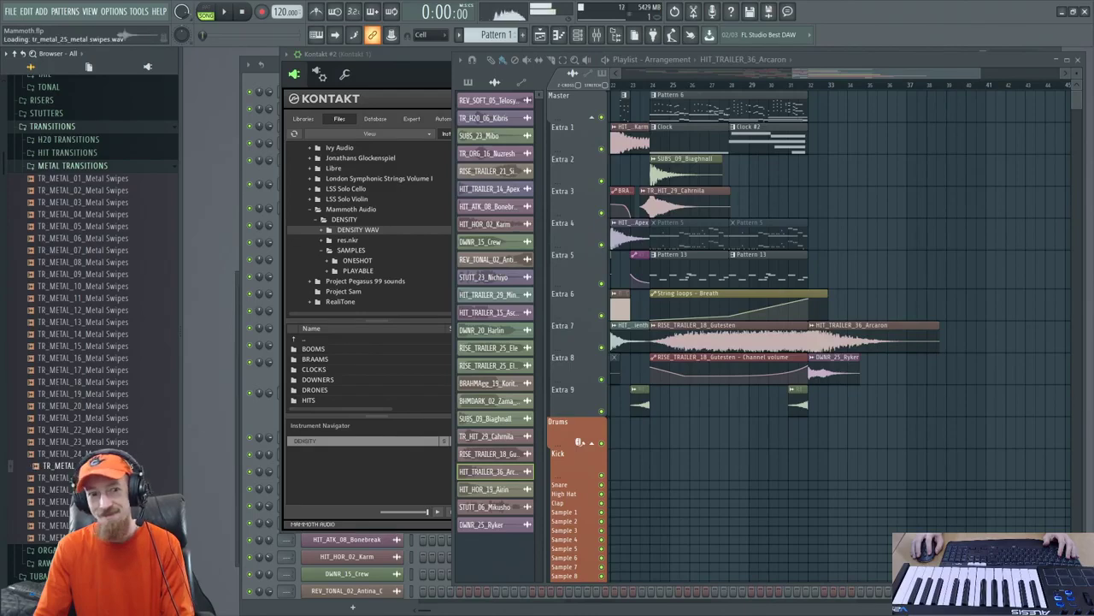
left_click(108, 168)
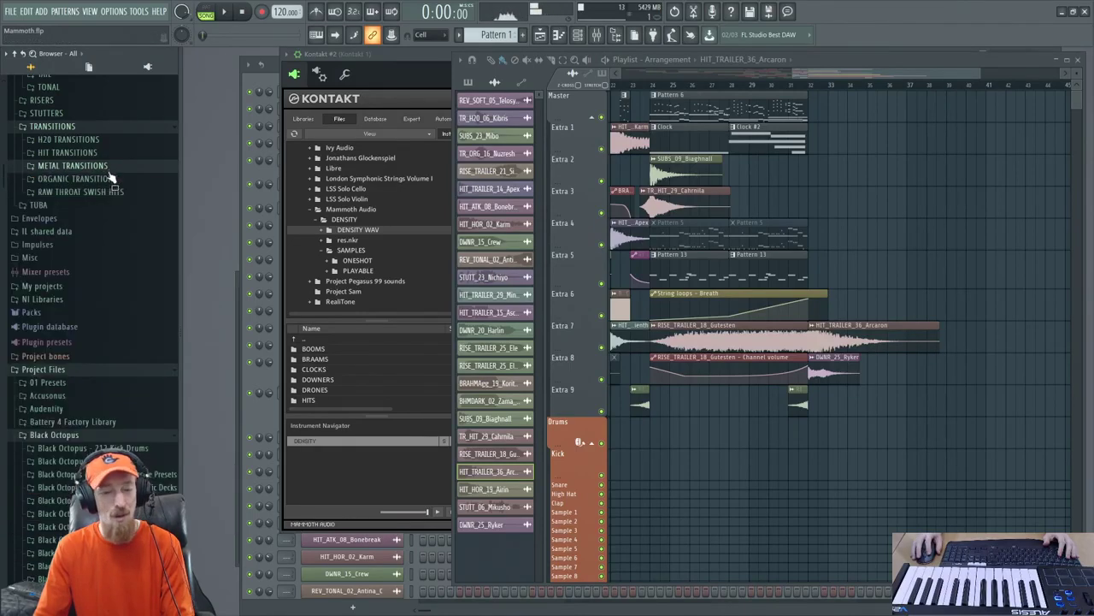
Preview organic transitions TR_ORG_08_Fosh, TR_ORG_22_Rhamimgay and TR_ORG_28_Gocomrun, then close that folder
left_click(81, 179)
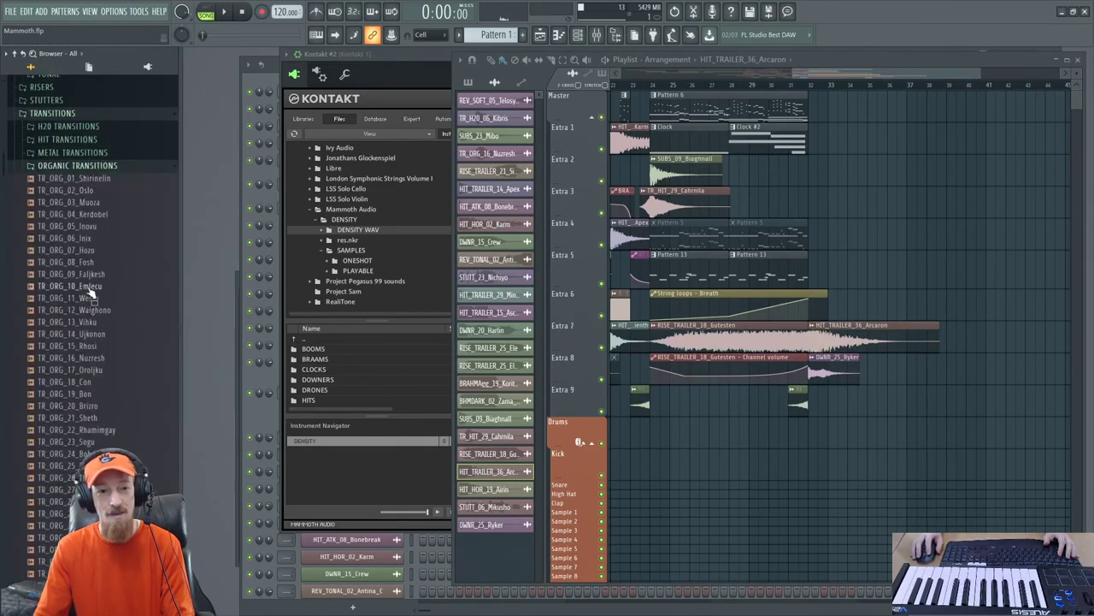
left_click_drag(69, 262, 122, 432)
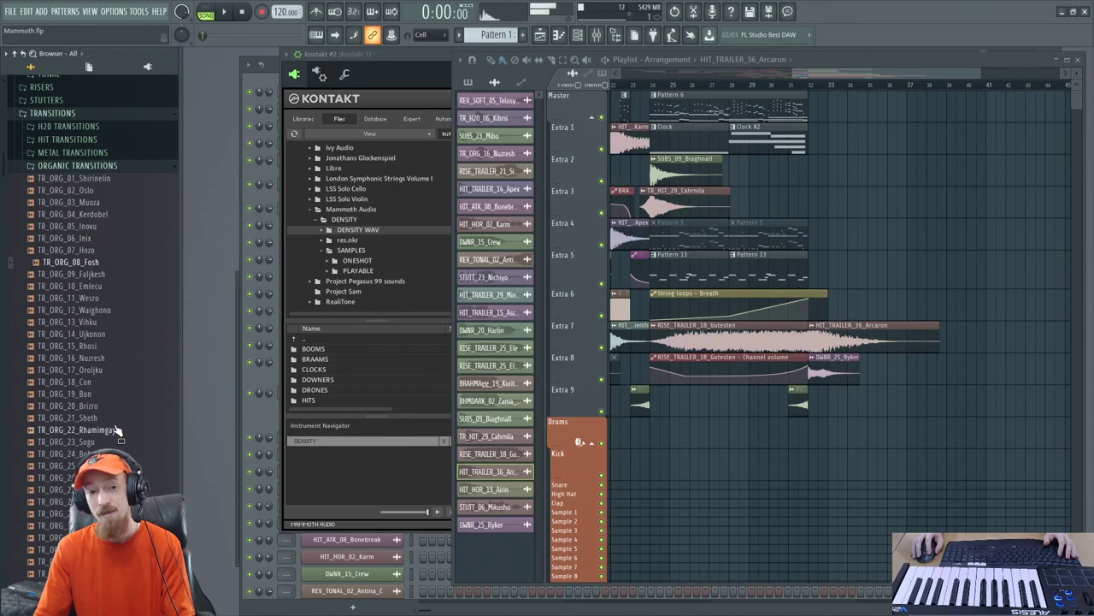
left_click(117, 430)
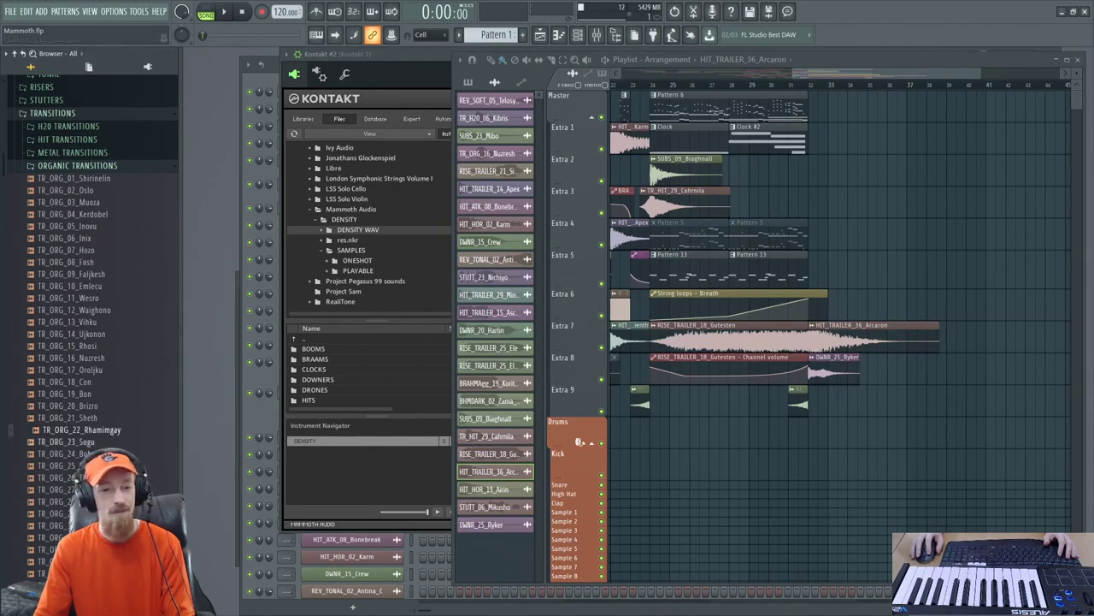
scroll(104, 329, "down", 4)
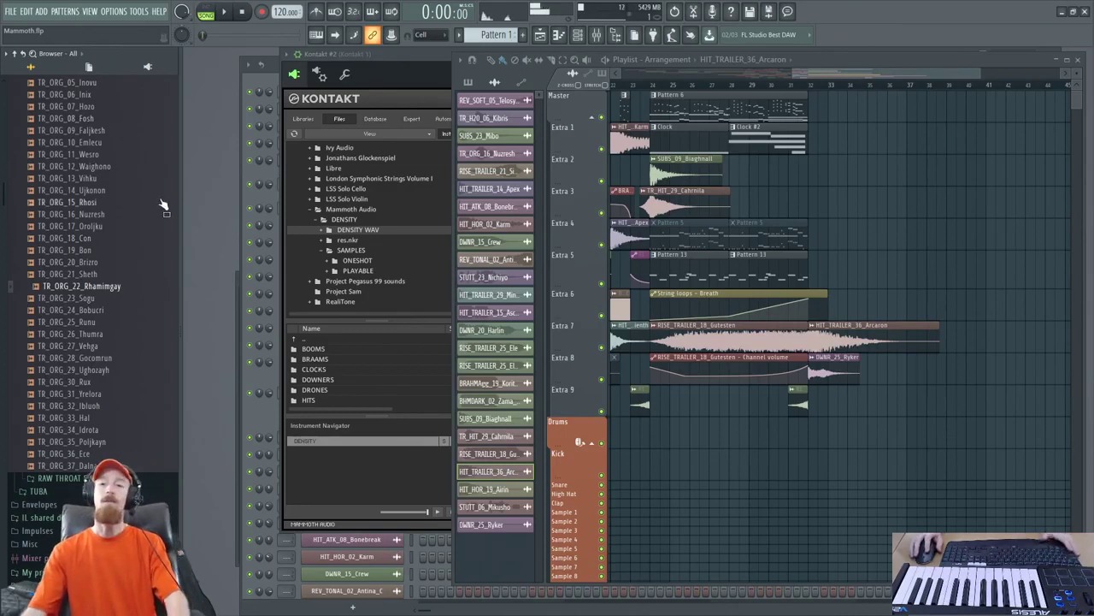
left_click(75, 359)
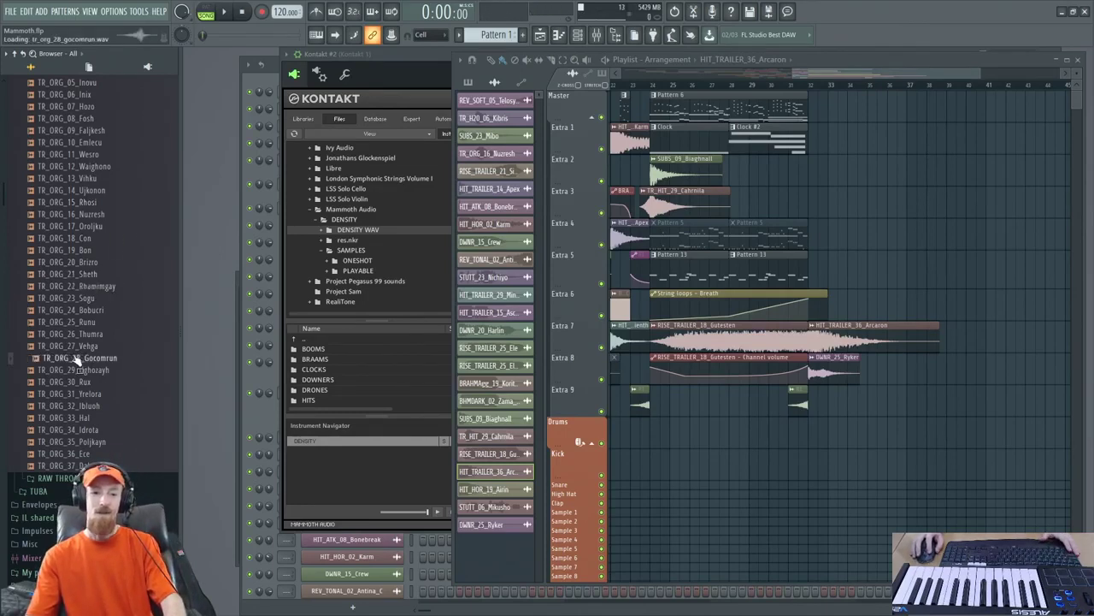
scroll(111, 377, "up", 2)
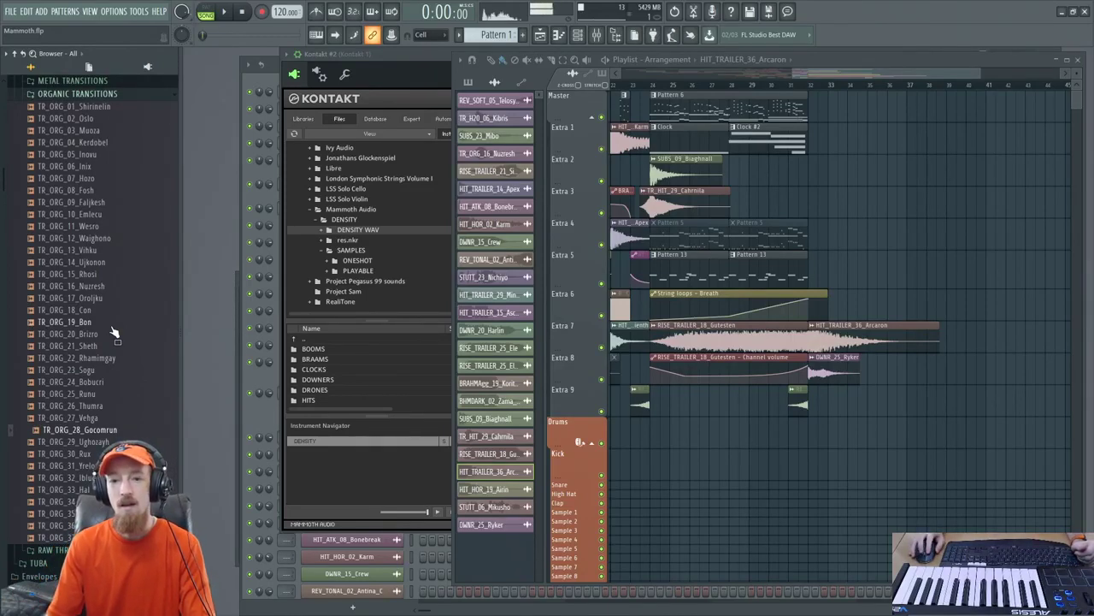
scroll(103, 329, "up", 6)
left_click(94, 309)
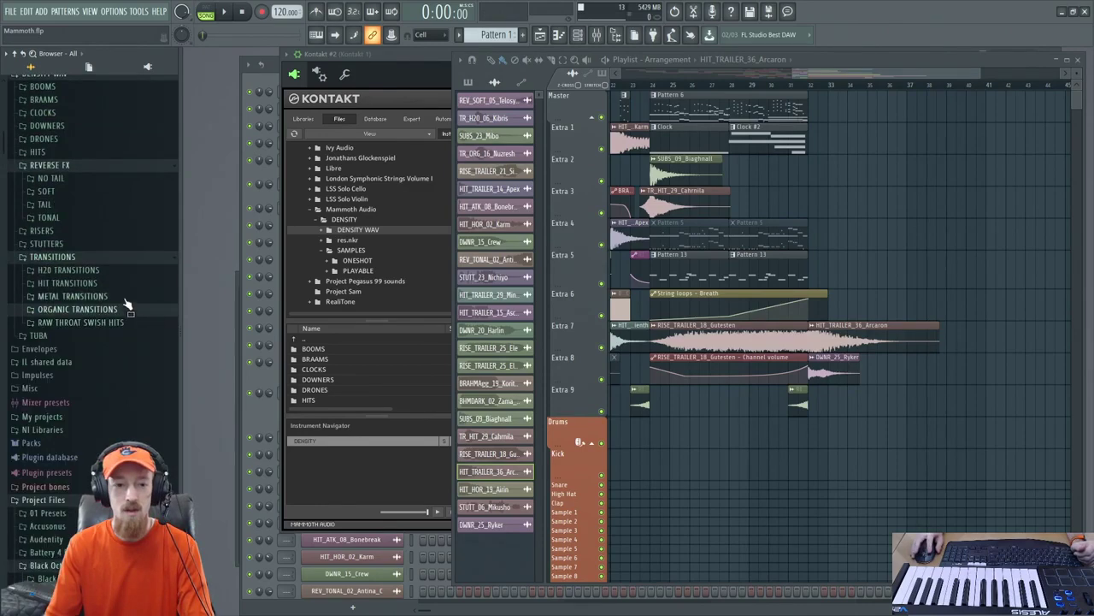
scroll(110, 257, "down", 4)
Audition the Shout throat swish hits: Arr Laal, Eee Kaa, Eee Waa and Aaa Paa
left_click(111, 179)
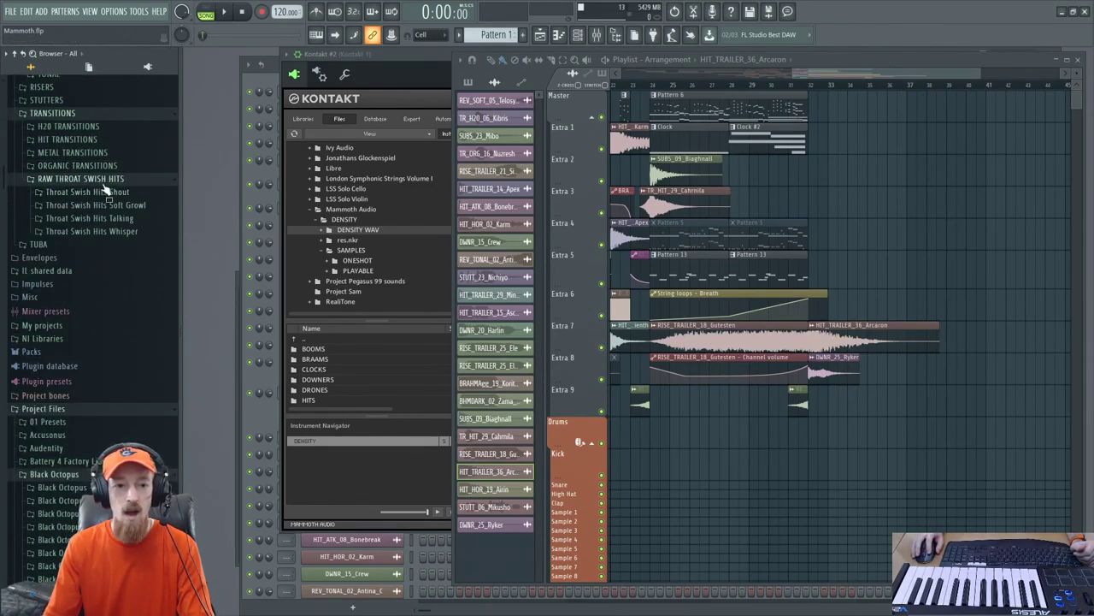
left_click(85, 192)
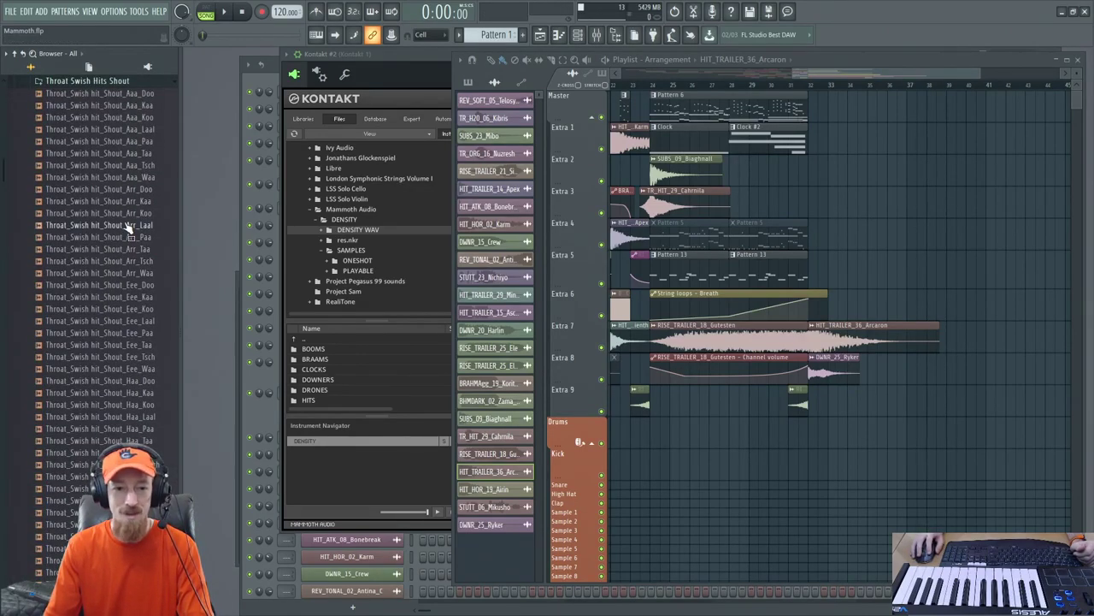
left_click(120, 225)
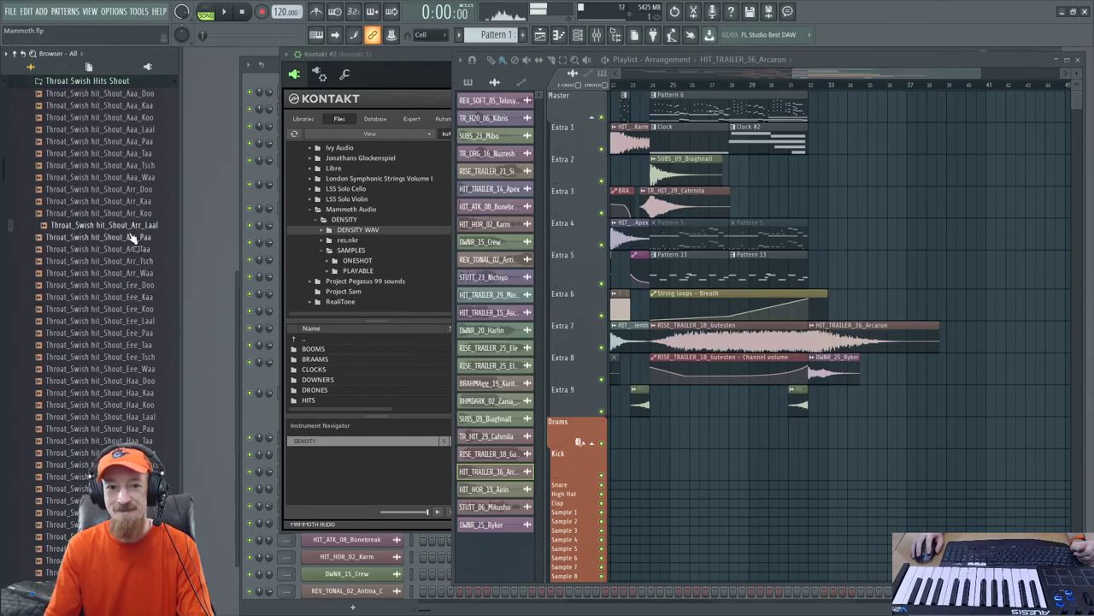
left_click_drag(131, 234, 147, 232)
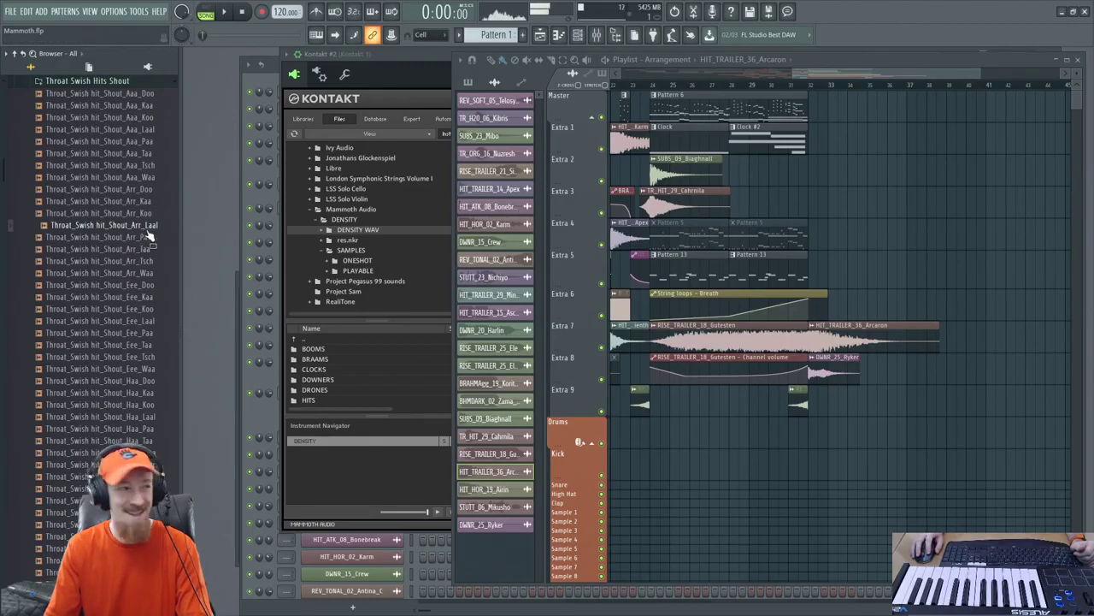
left_click(130, 298)
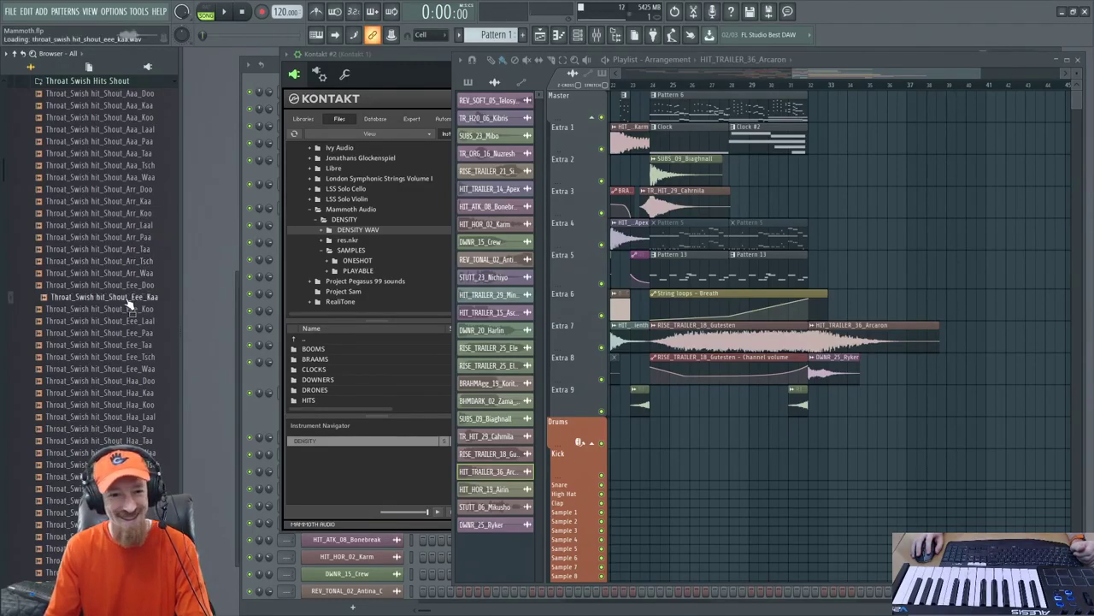
left_click(114, 371)
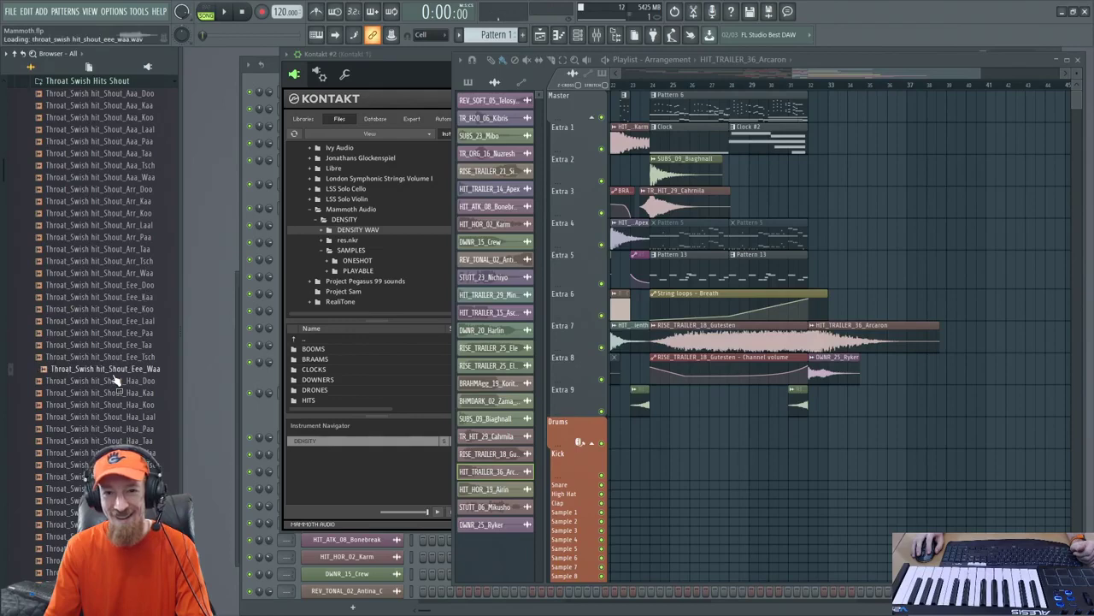
left_click(118, 145)
scroll(111, 179, "up", 4)
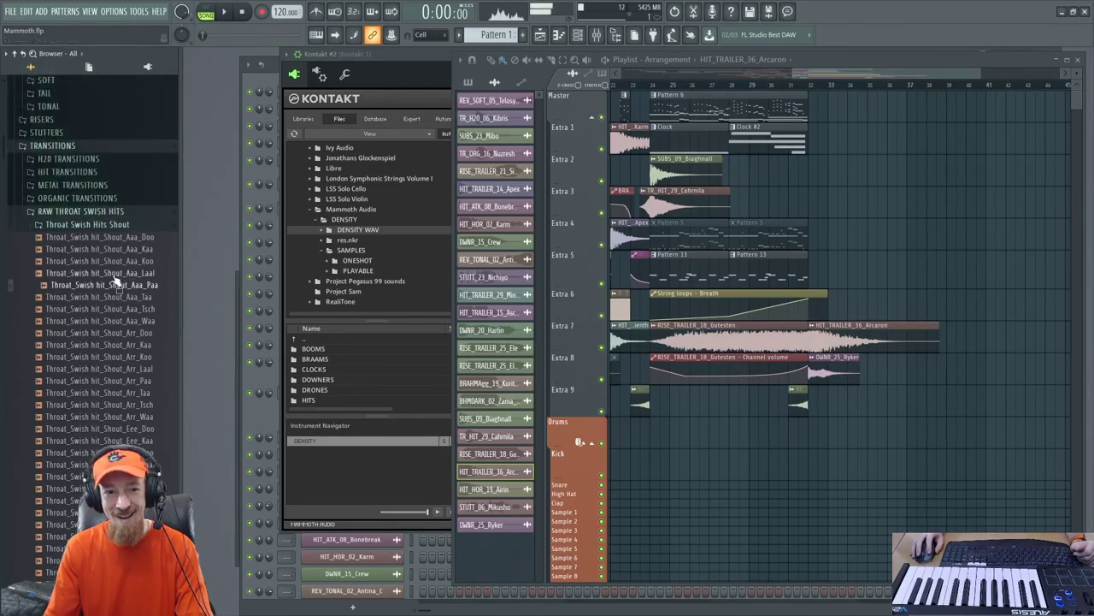
Audition Whisper throat swish hits like Eee Taa, then collapse RAW THROAT SWISH HITS
left_click(124, 224)
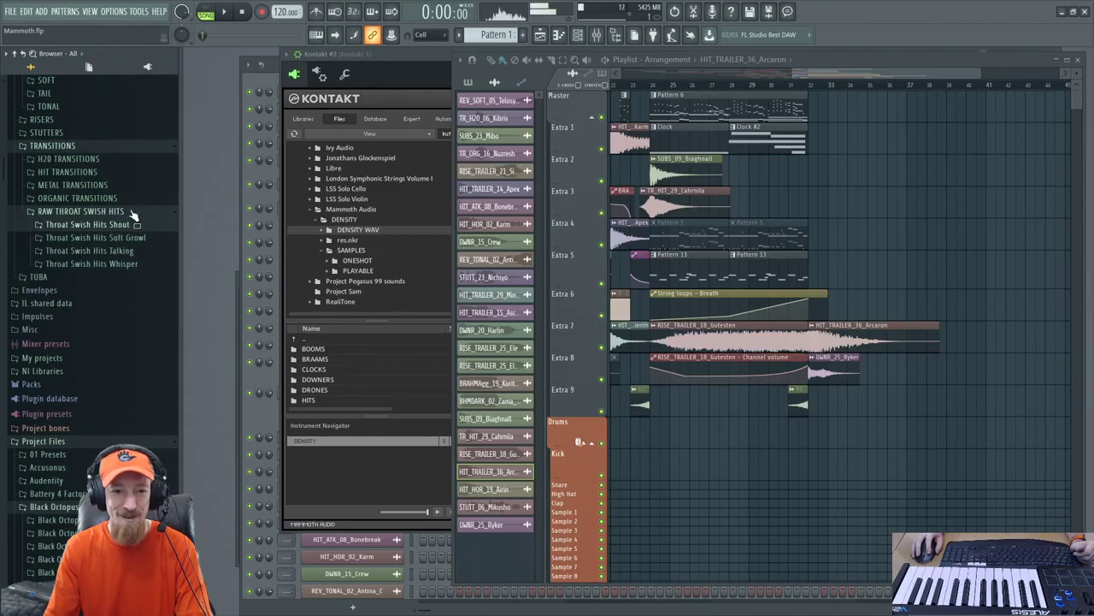
left_click(122, 263)
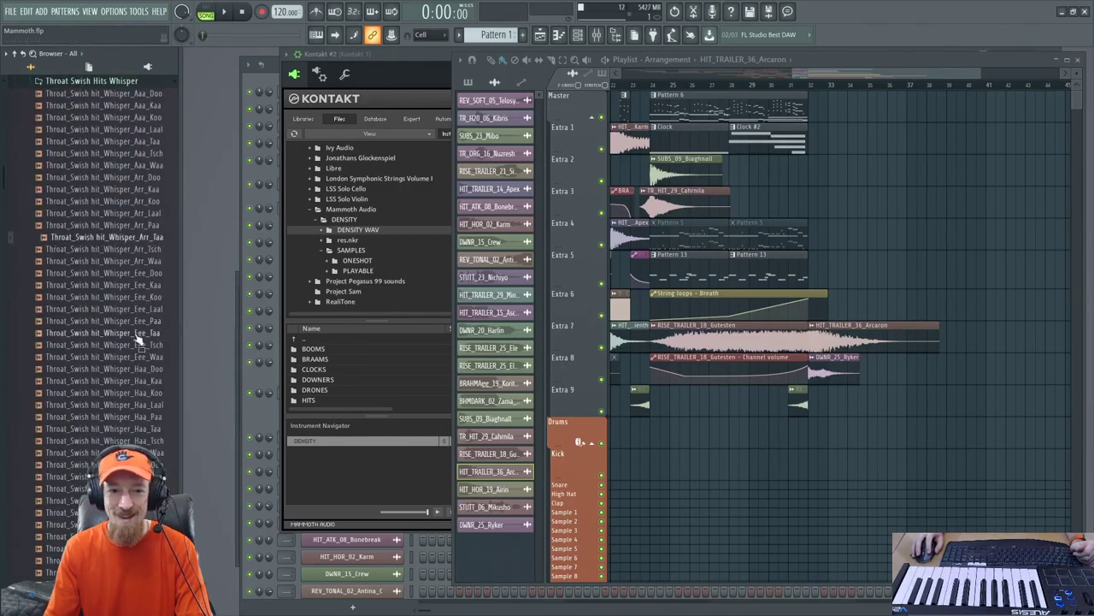
left_click(137, 336)
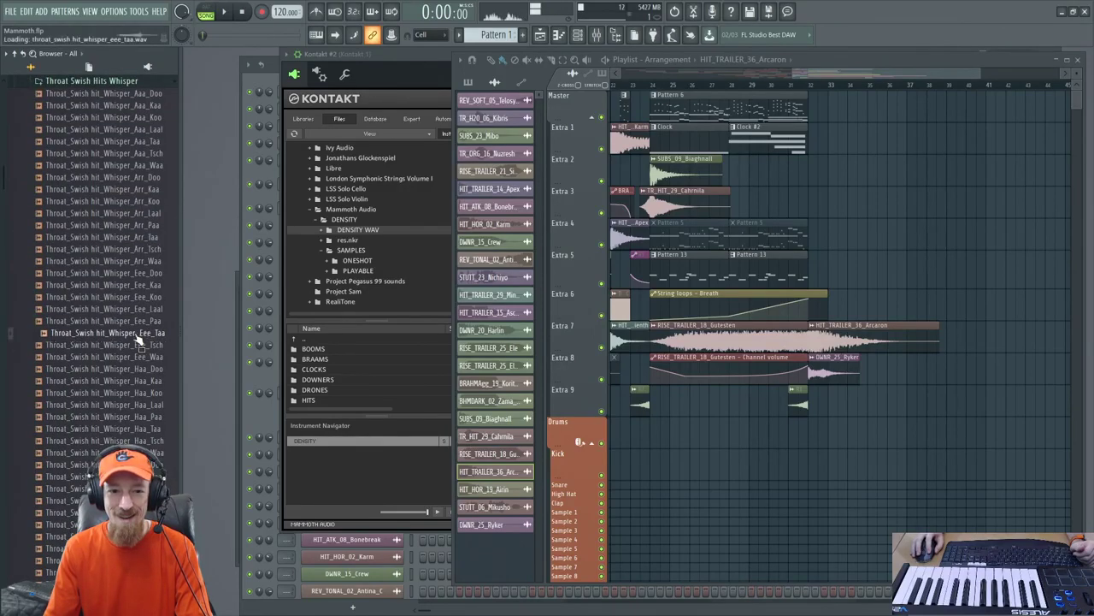
left_click(128, 476)
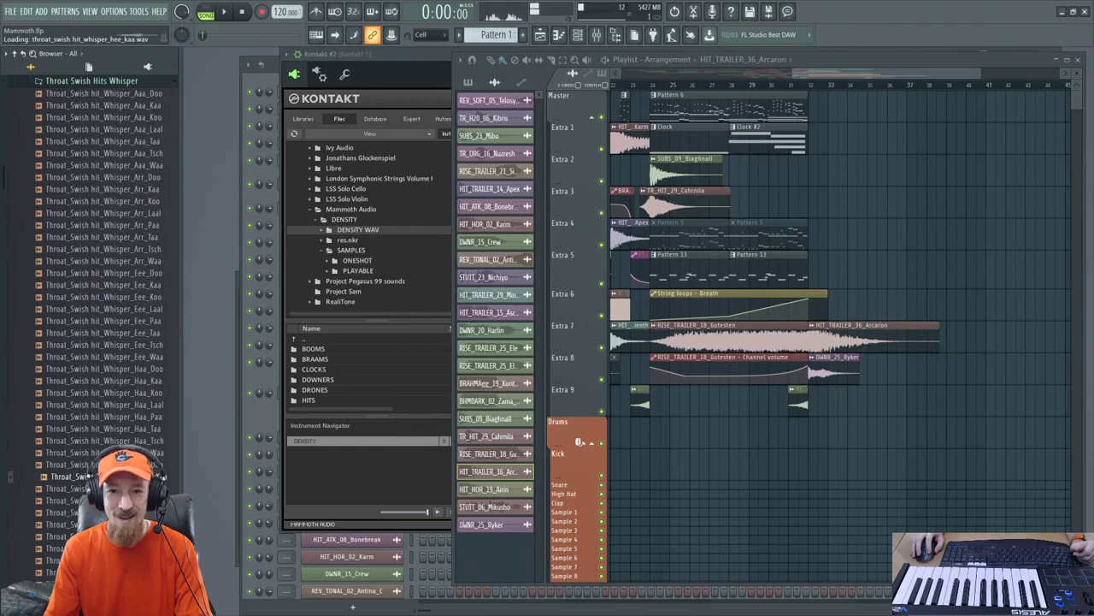
scroll(120, 342, "up", 8)
left_click(110, 315)
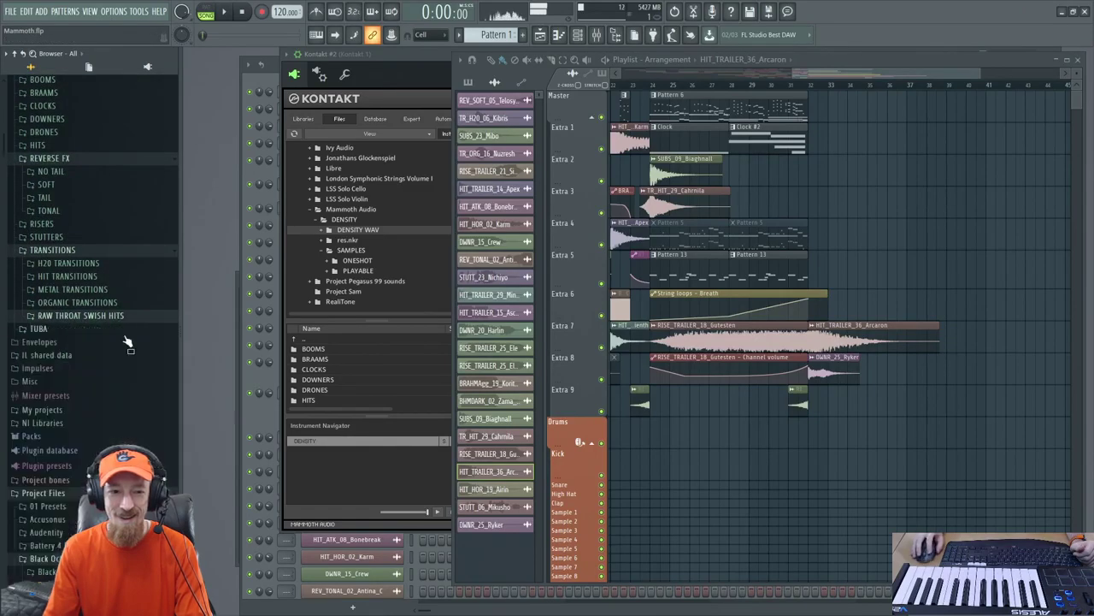
Bring Density forward and load the playable Cello instrument onto CH 1
left_click(340, 510)
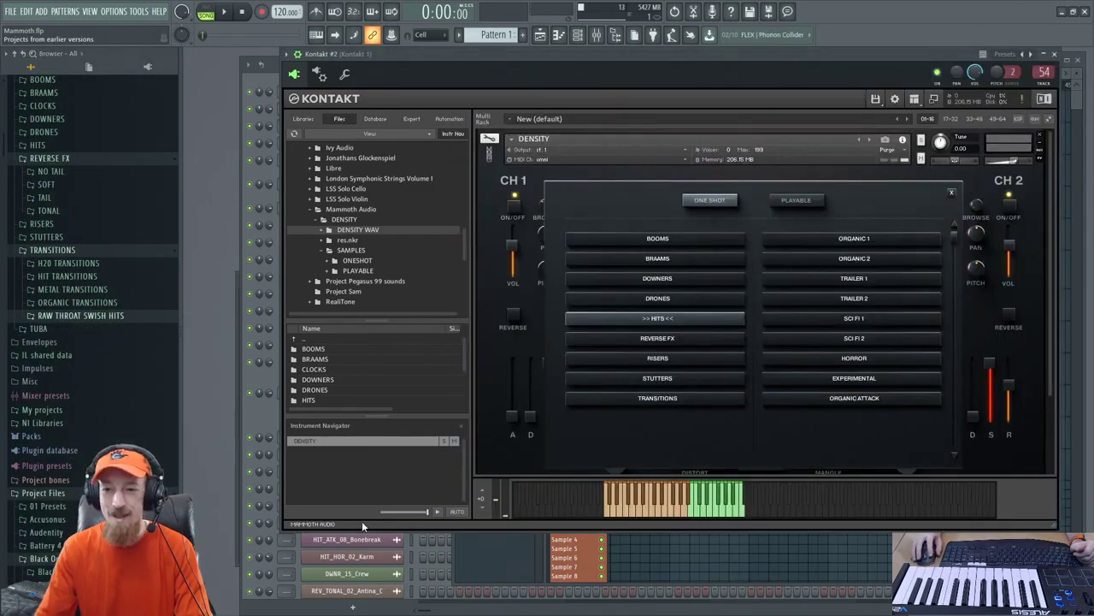
left_click(774, 201)
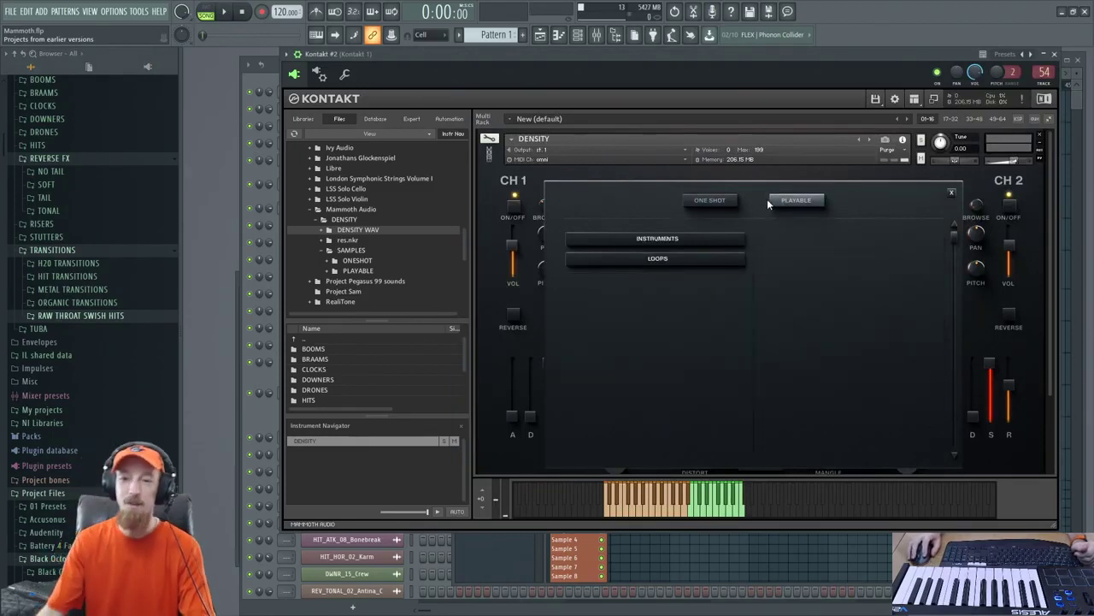
left_click(724, 259)
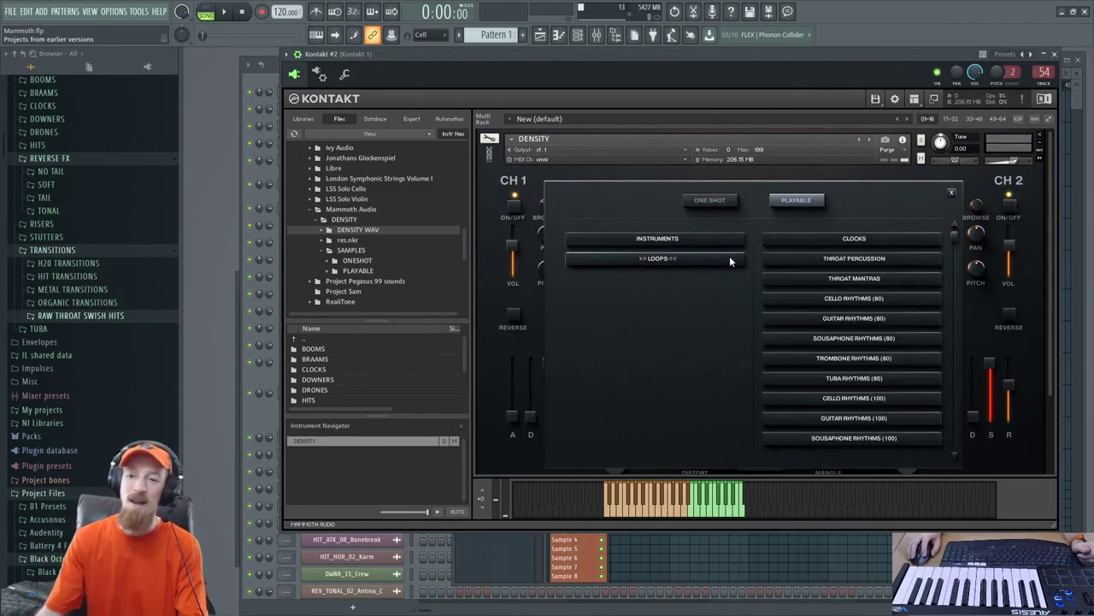
left_click(729, 239)
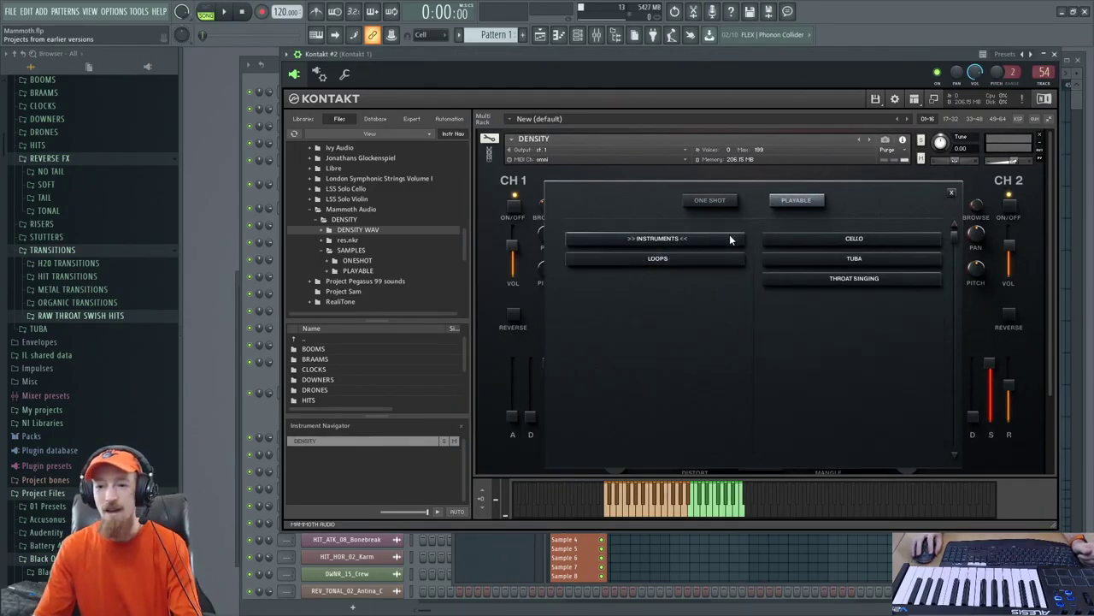
left_click(864, 241)
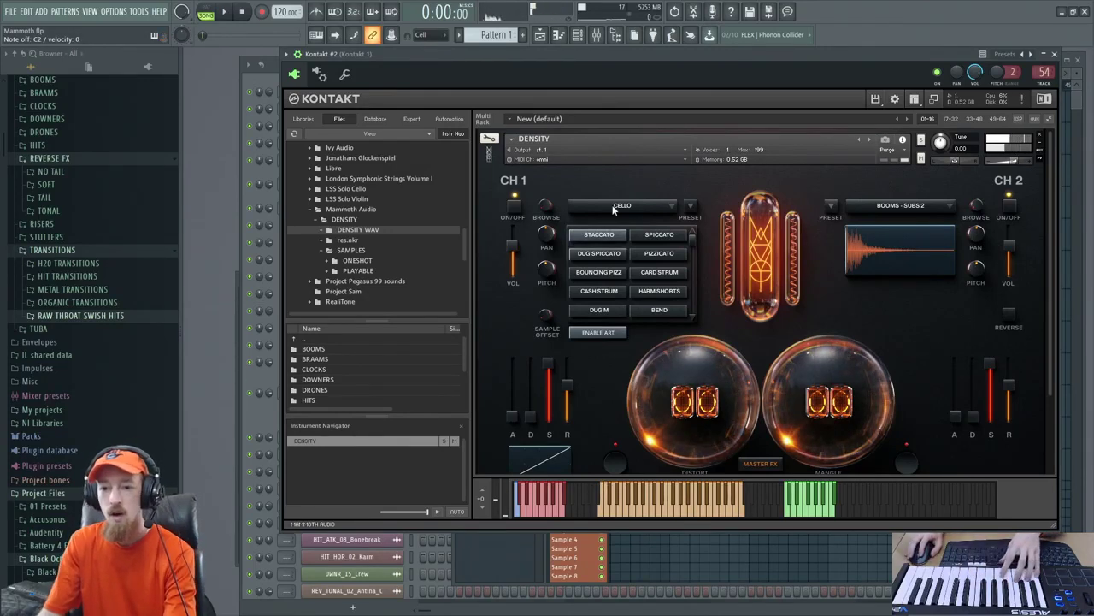
Audition the cello's Spiccato, Dug Spiccato, Pizzicato, Bouncing Pizz and Card Strum articulations
left_click(659, 237)
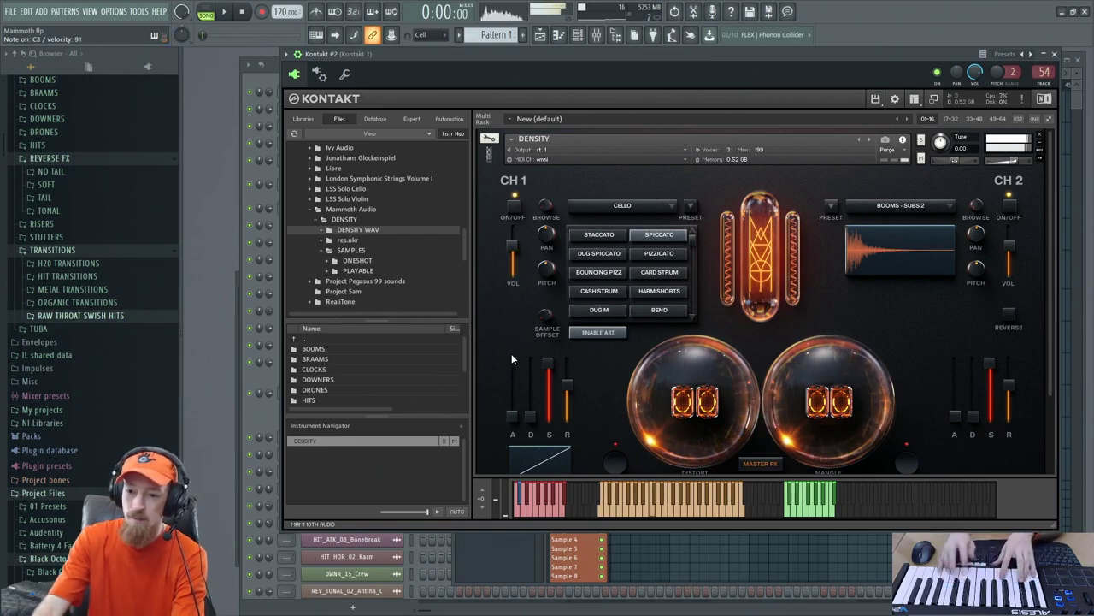
left_click(614, 258)
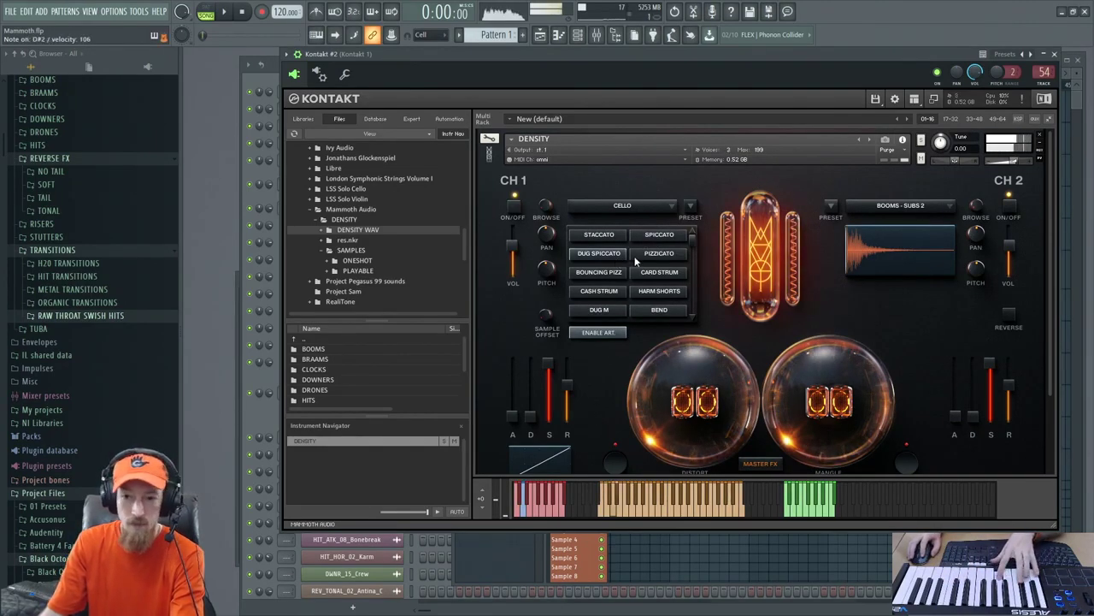
left_click(664, 254)
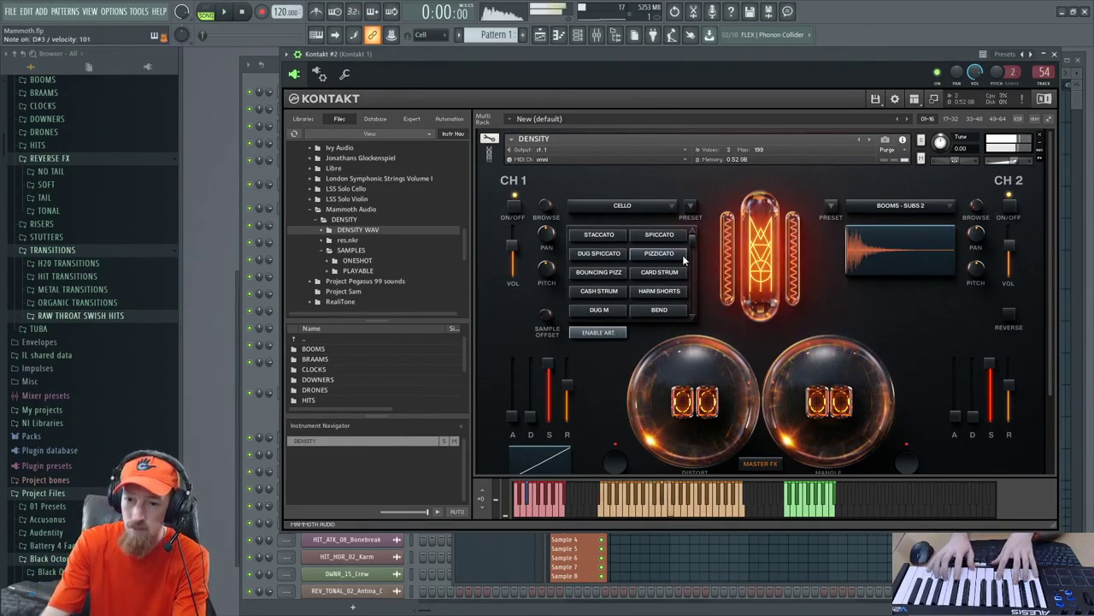
left_click(620, 274)
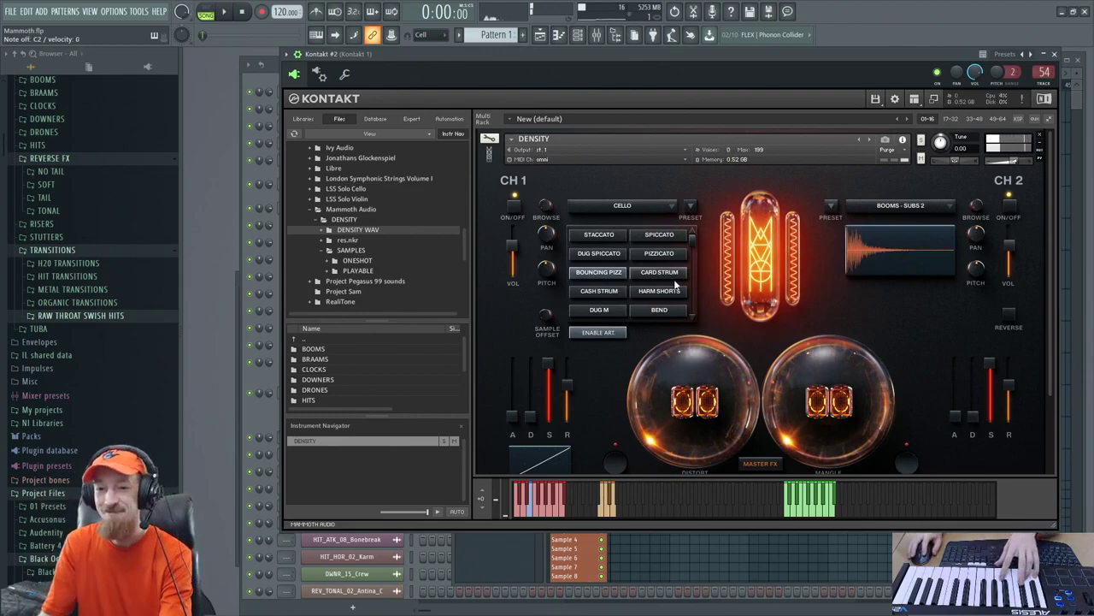
left_click(657, 277)
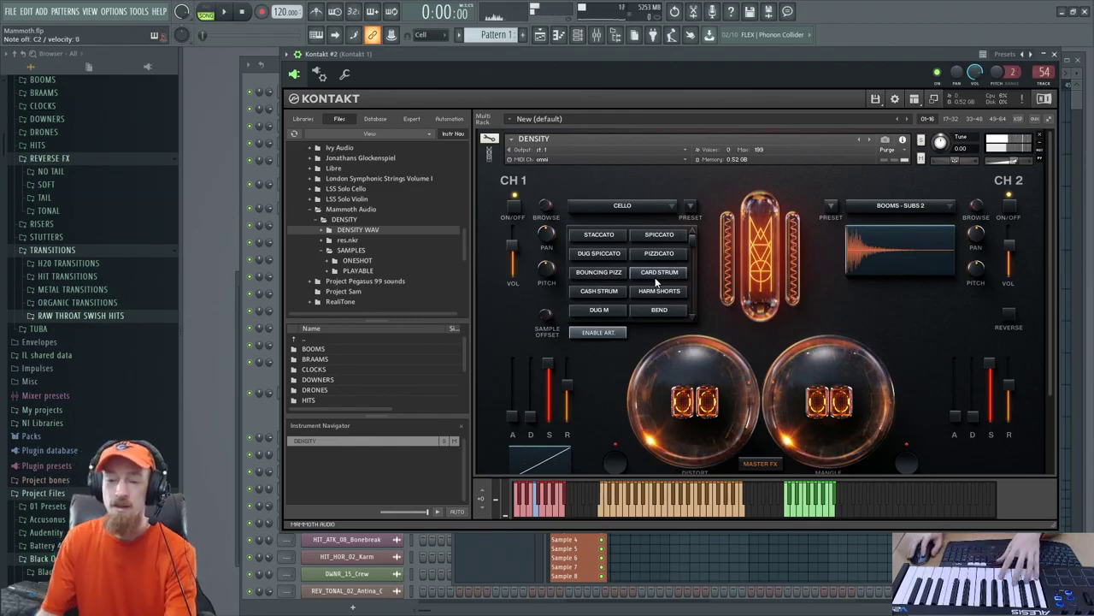
Try Staccato, Card Strum, Harm Shorts and Dug M, leaving the cello on Bend
left_click(597, 237)
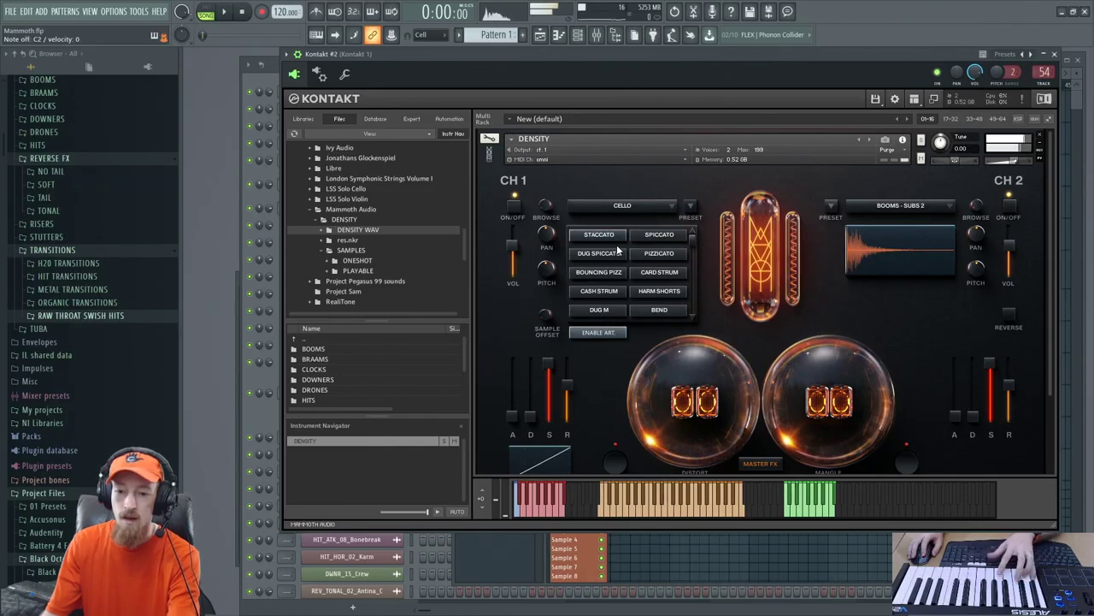
left_click(639, 274)
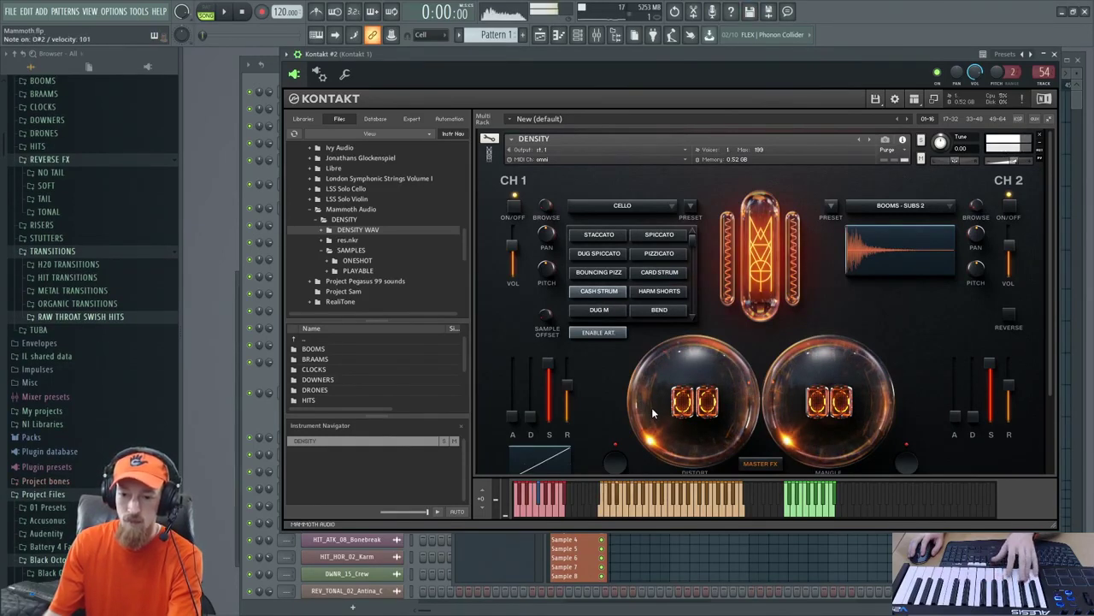
left_click(664, 293)
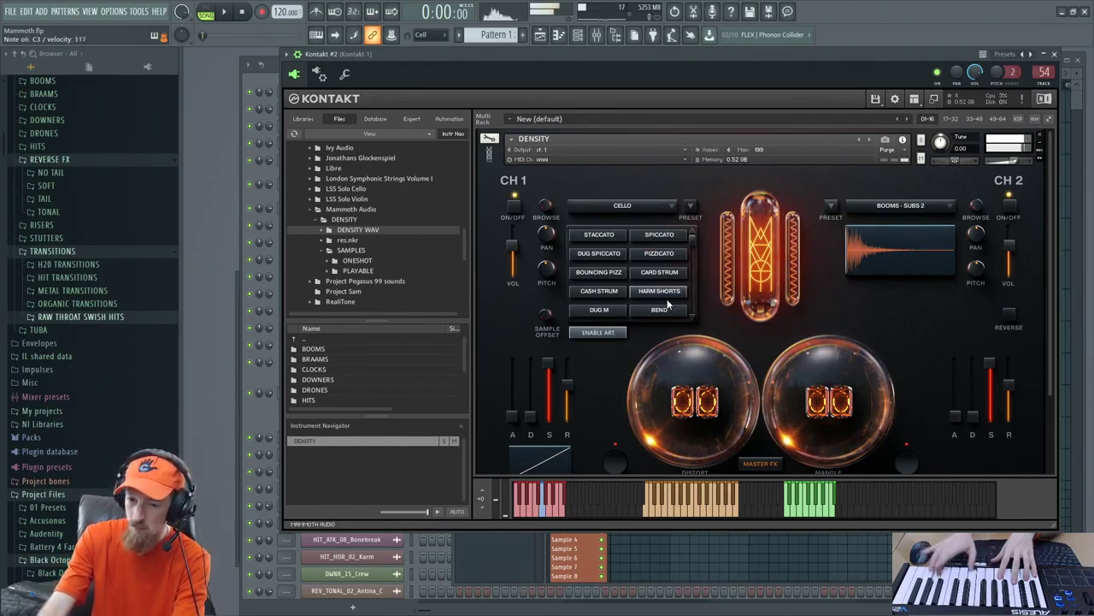
left_click(594, 313)
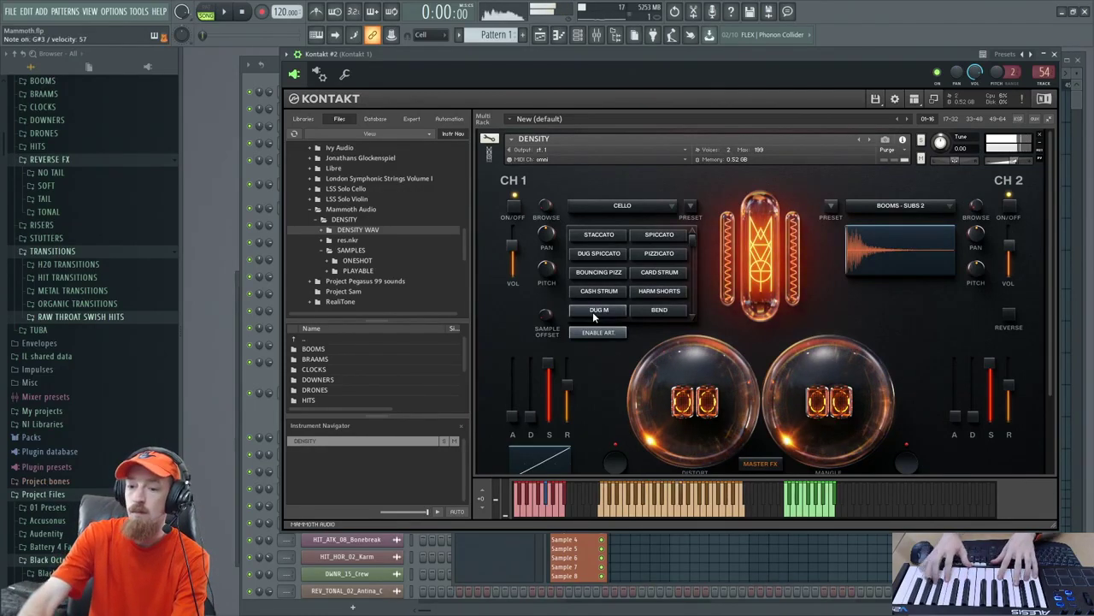
left_click(671, 310)
scroll(695, 322, "down", 1)
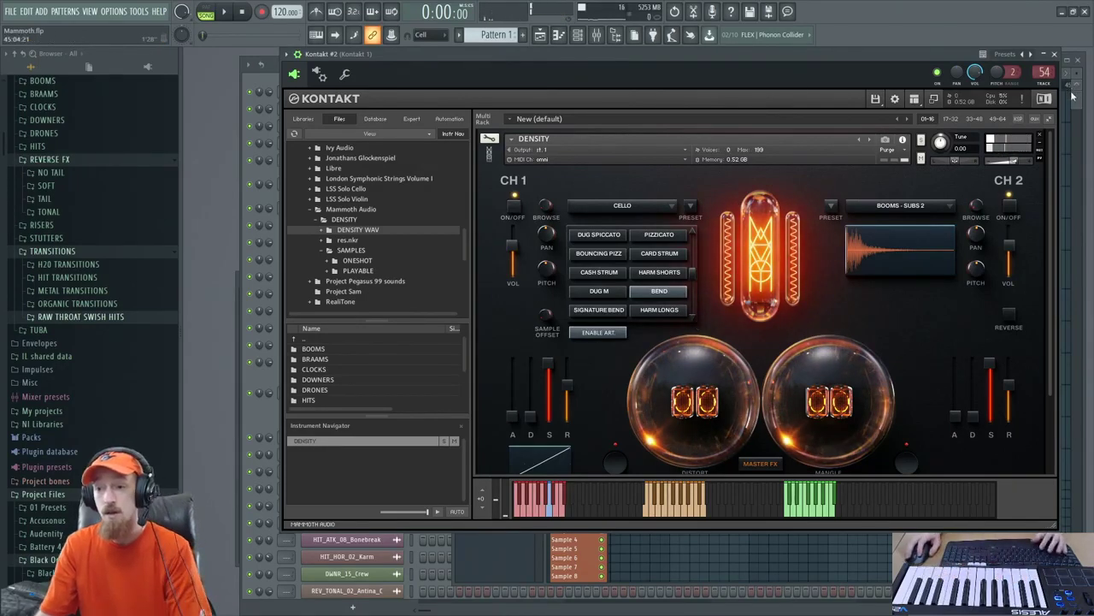
key("F5")
Play the arrangement from bar 4 with the cello piano roll, then set Signature Bend
left_click_drag(829, 79, 676, 79)
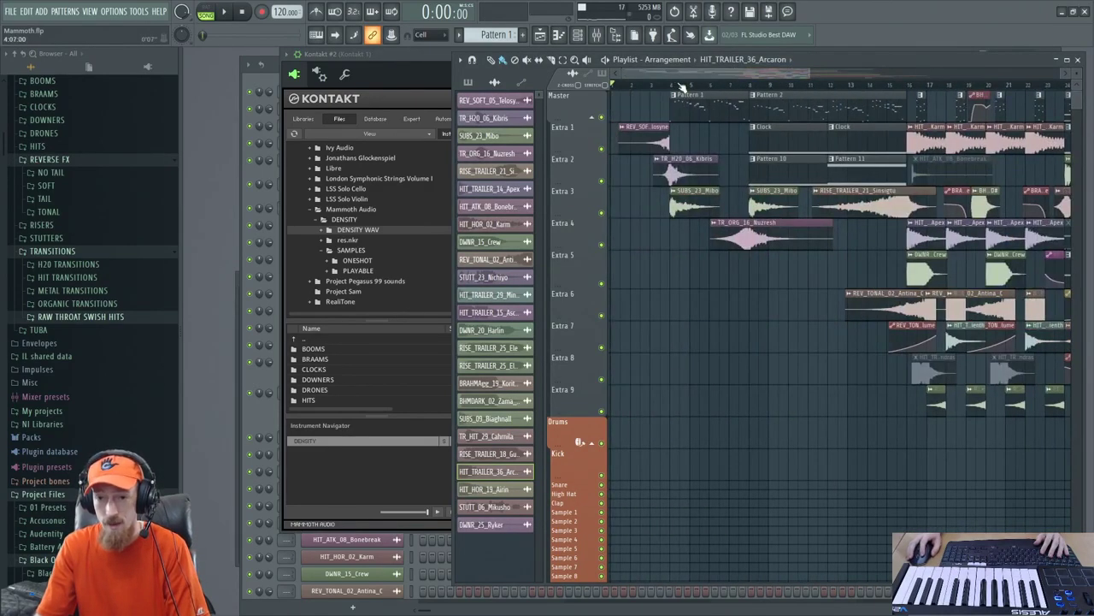
left_click(681, 88)
key("space")
key("F7")
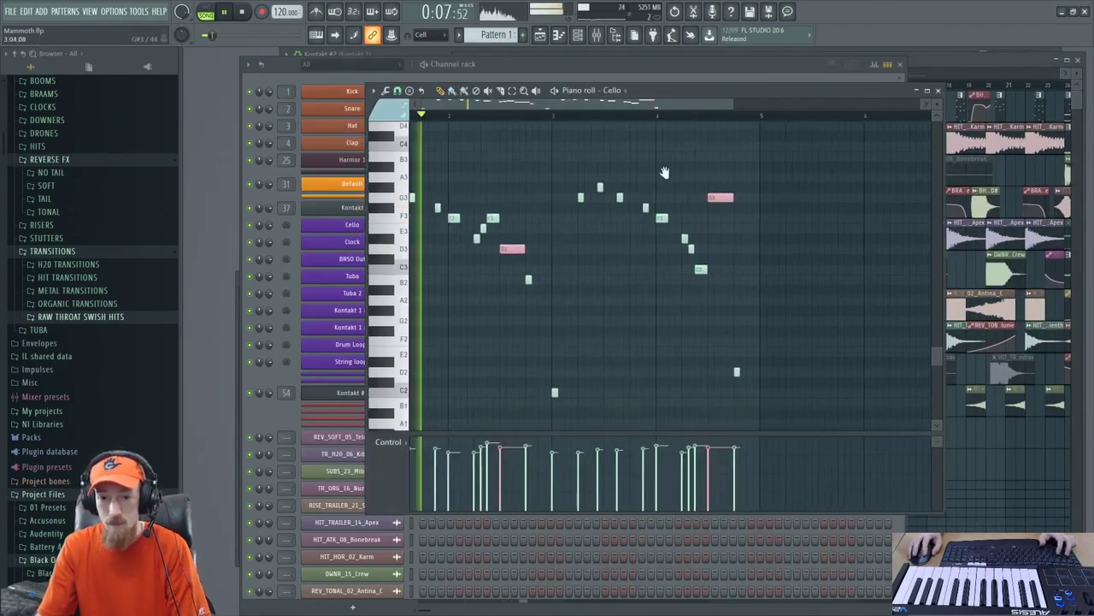
left_click_drag(665, 172, 731, 190)
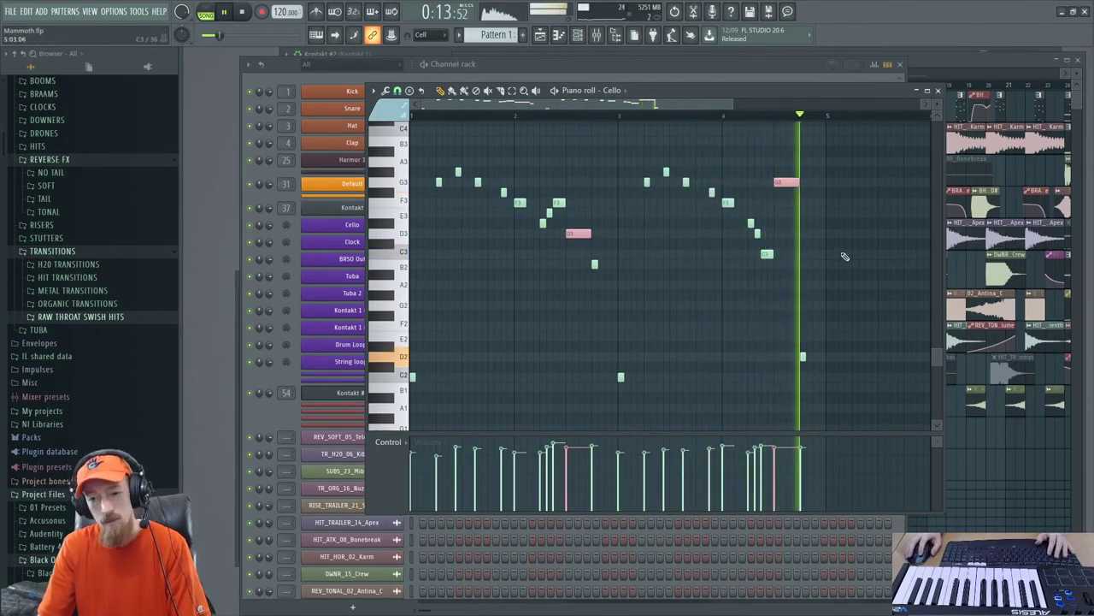
key("space")
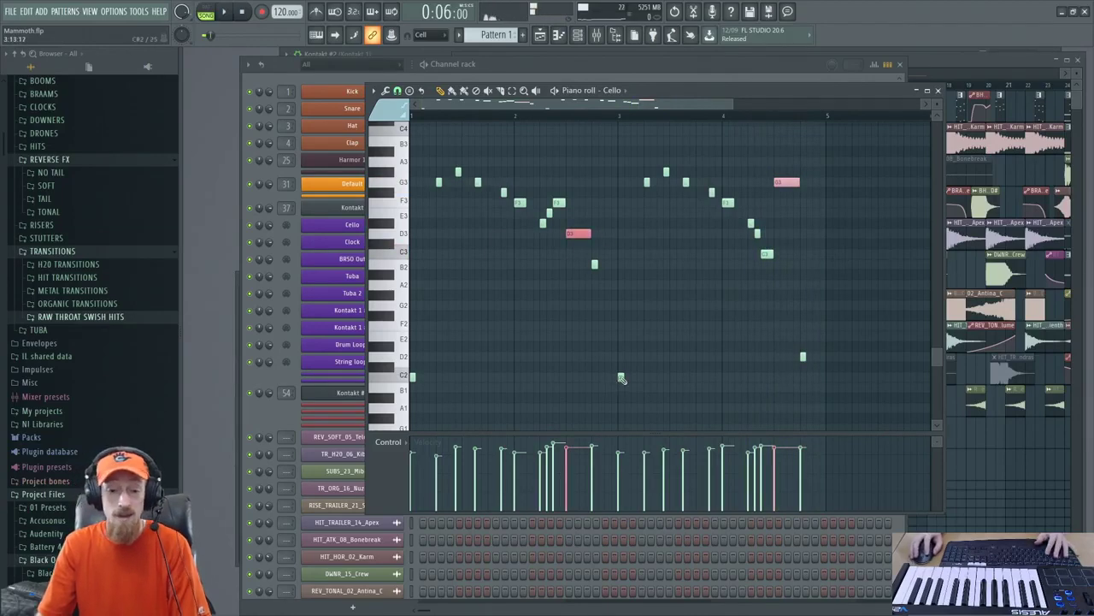
left_click(335, 392)
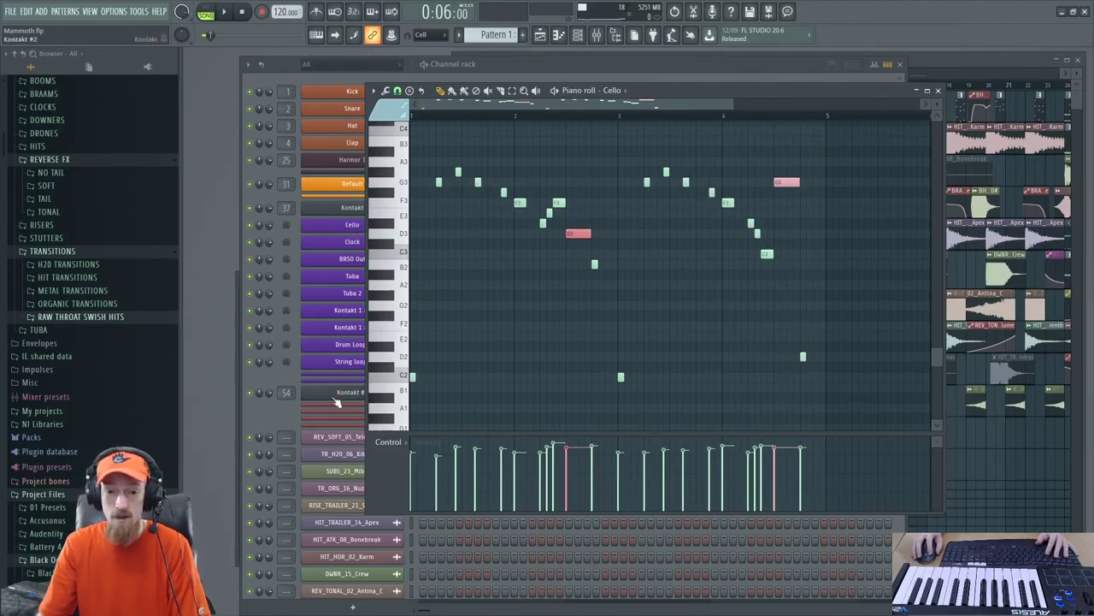
left_click(616, 311)
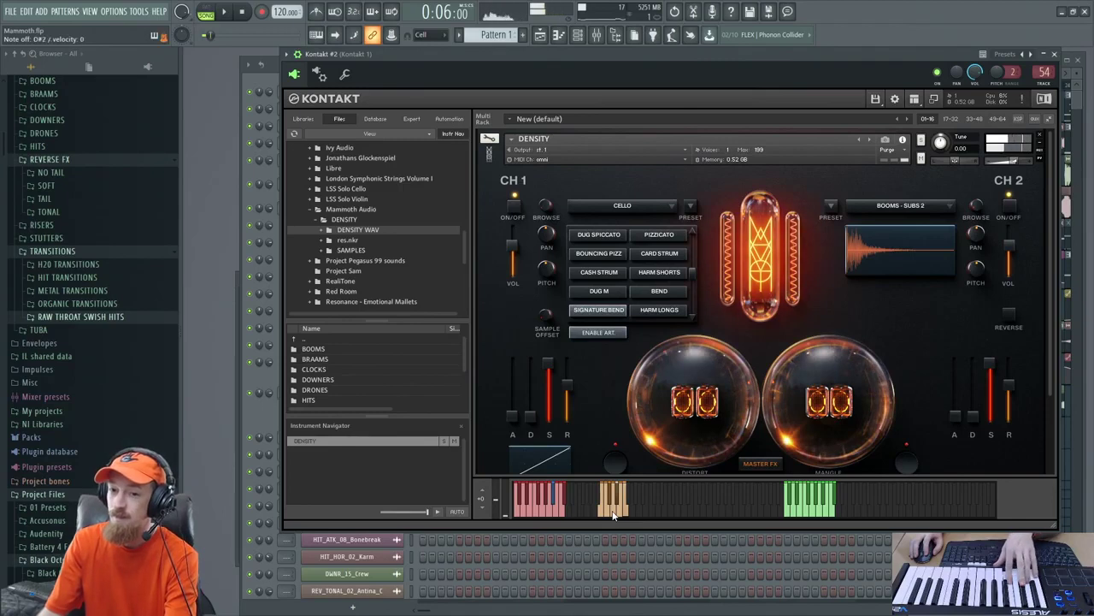
Step the cello through Harm Longs and Harm Slides to the Risers articulation
left_click(660, 311)
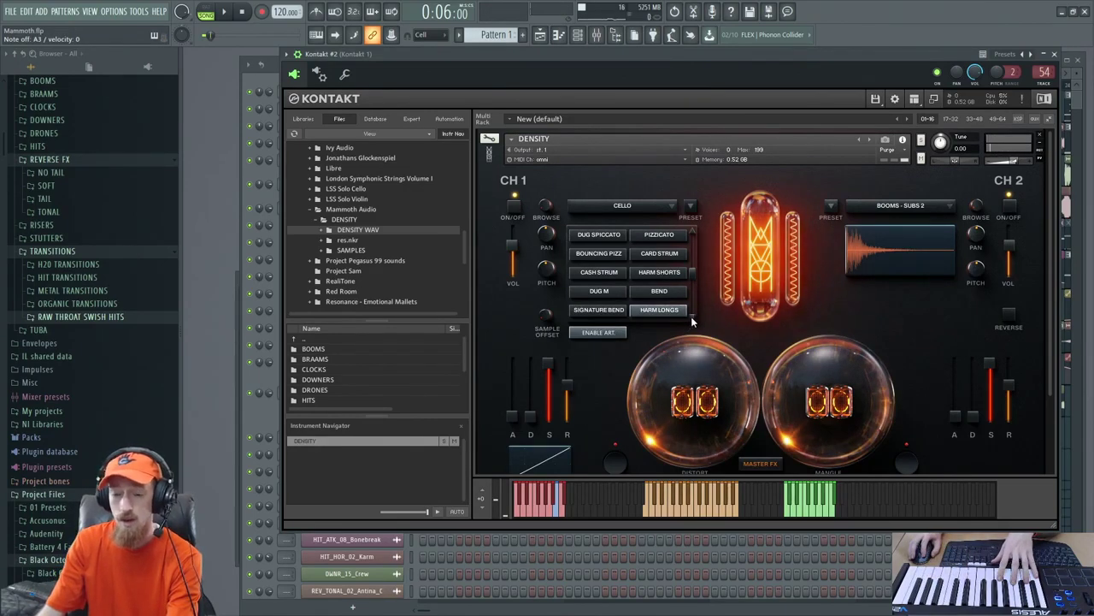
scroll(692, 322, "down", 1)
left_click(600, 313)
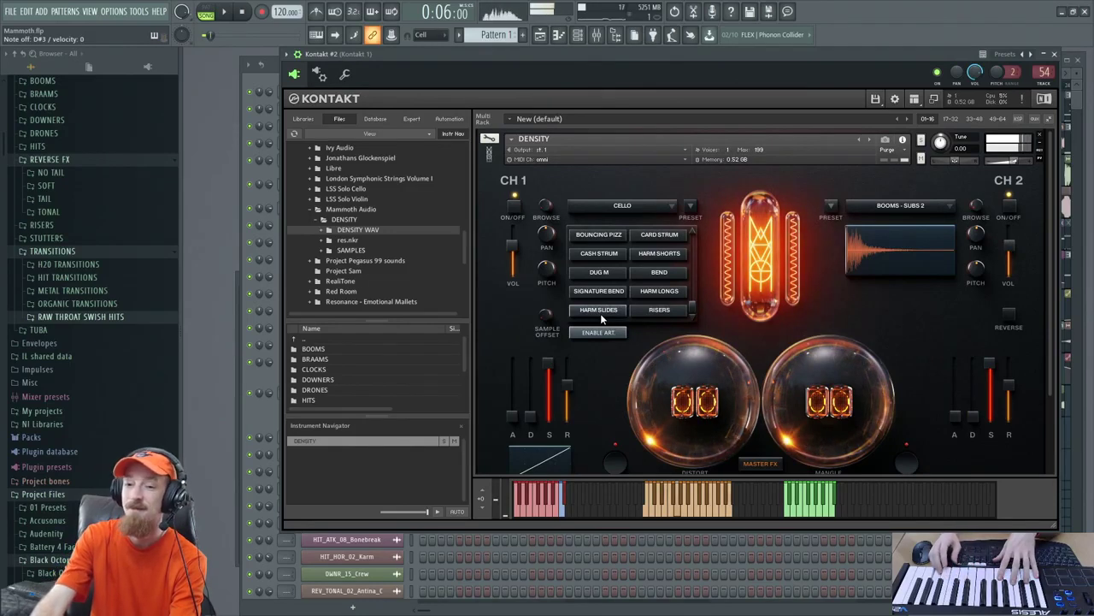
left_click(660, 311)
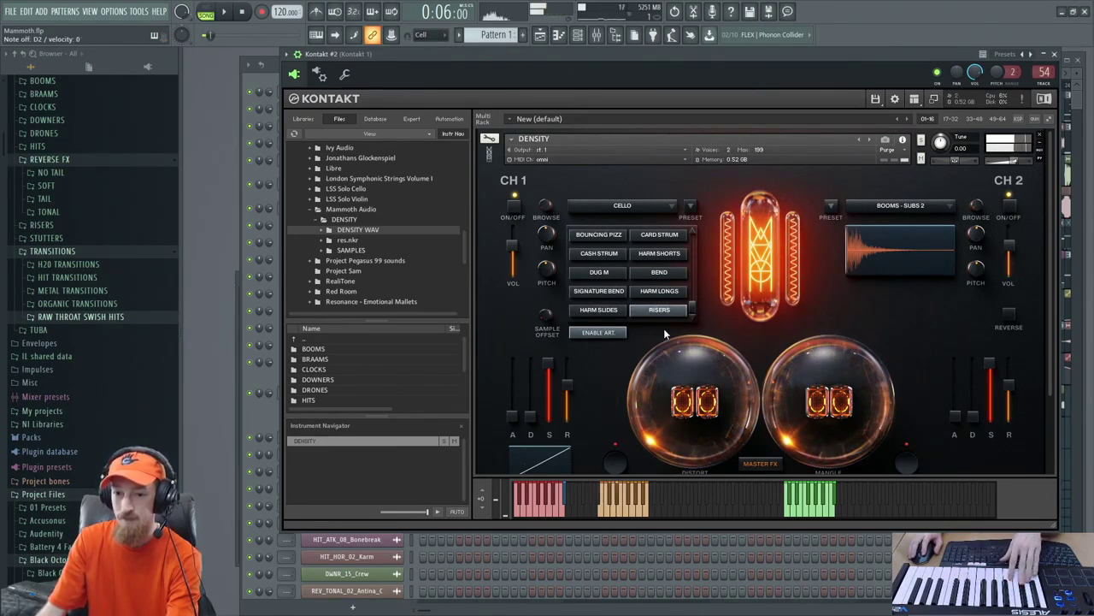
left_click(666, 205)
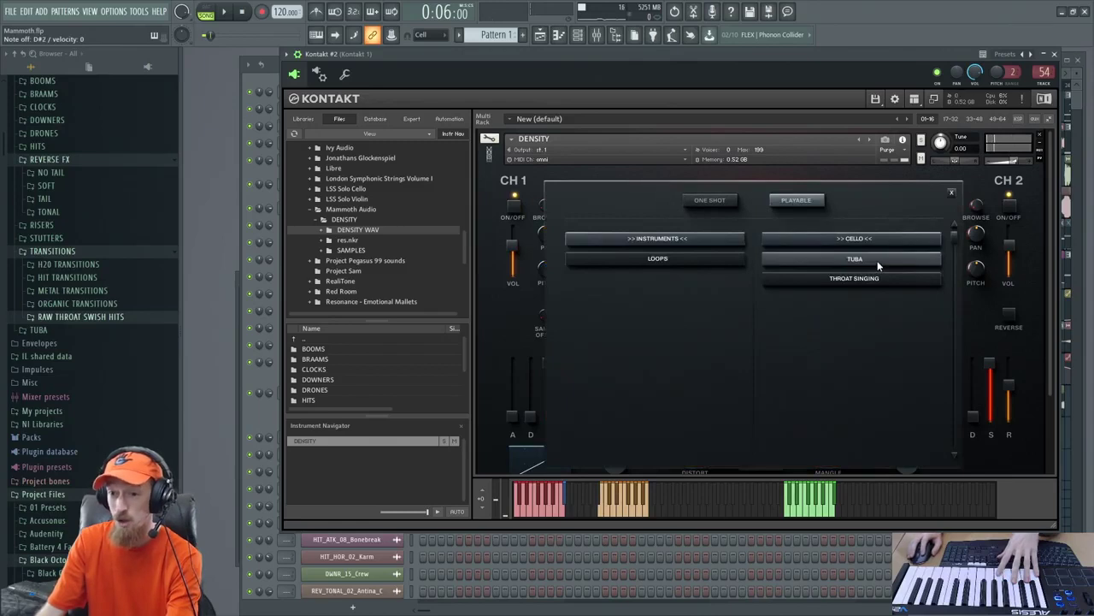
left_click(850, 260)
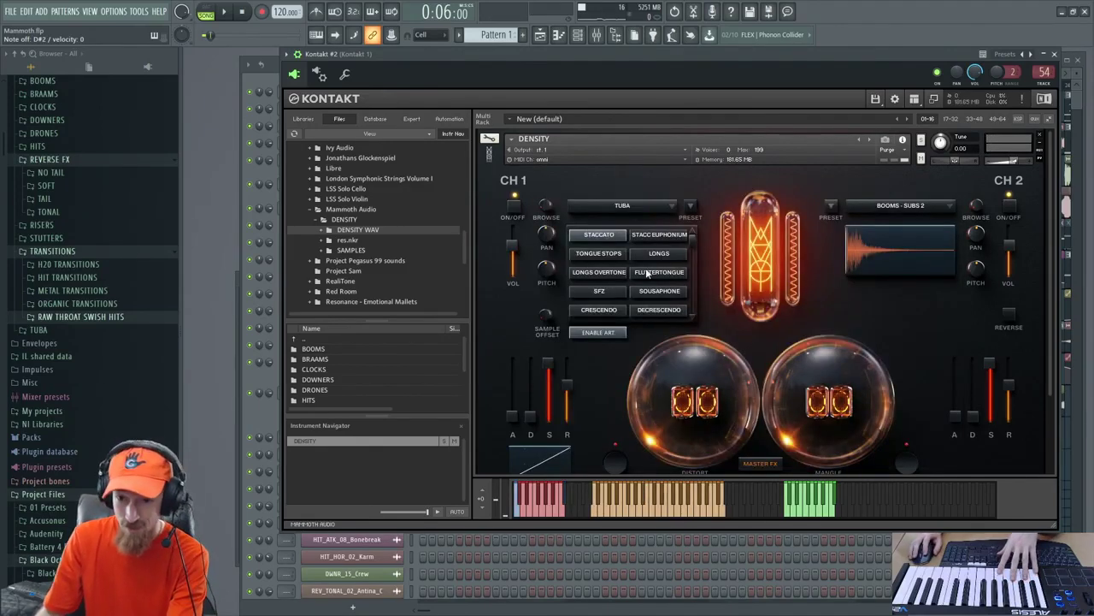
mouse_move(692, 242)
left_mouse_down()
mouse_move(693, 299)
mouse_move(693, 236)
left_mouse_up()
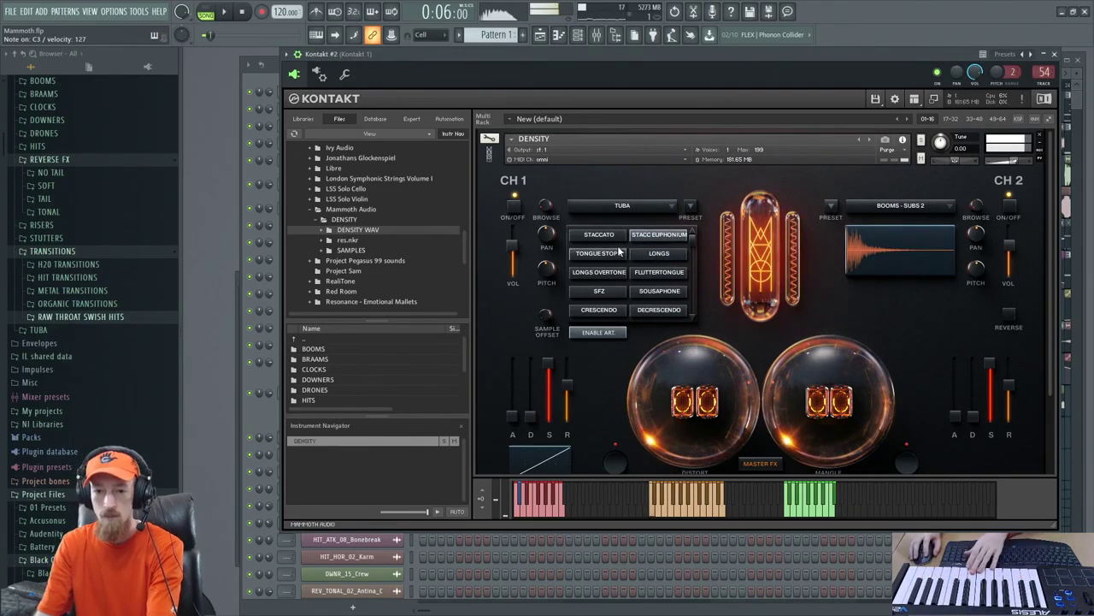
Audition Tongue Stops, Longs, Longs Overtone, Fluttertongue and SFZ, ending on Sousaphone
left_click(614, 255)
left_click(617, 272)
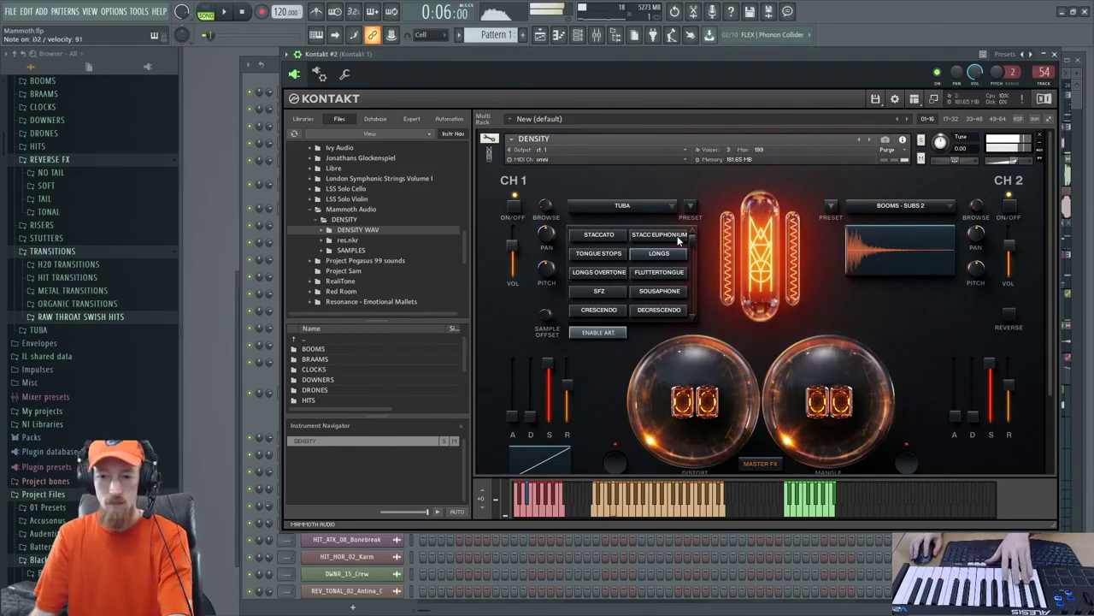
left_click(609, 274)
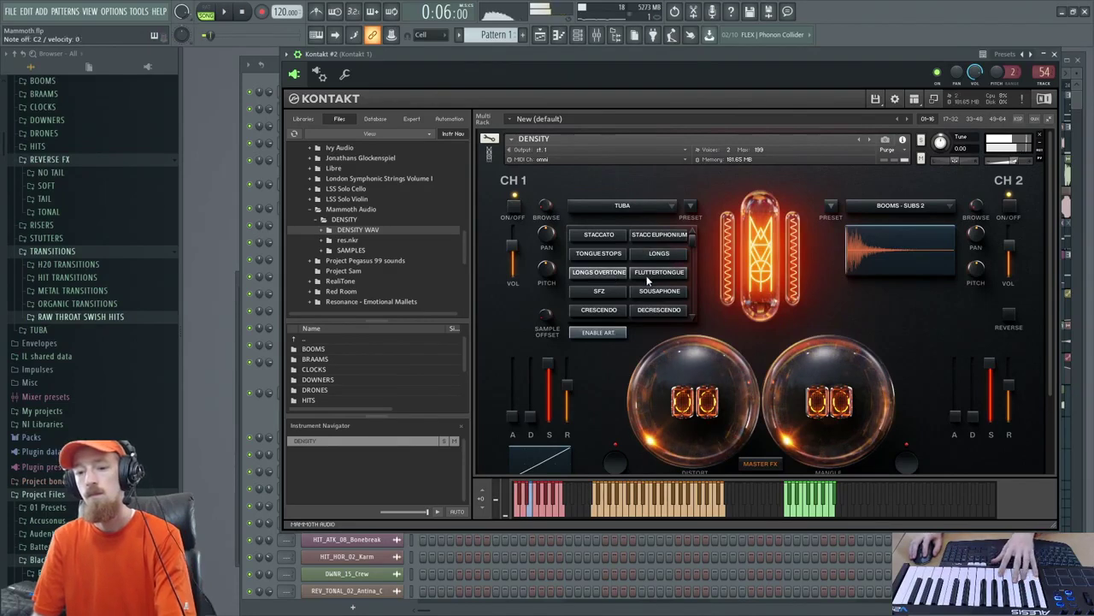
left_click(646, 276)
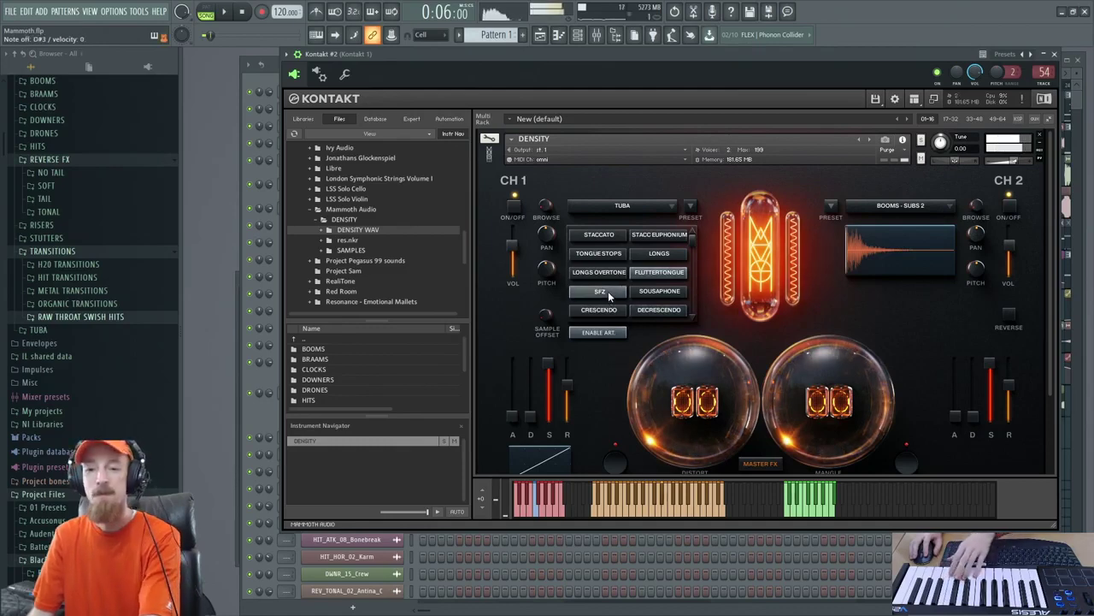
left_click(607, 293)
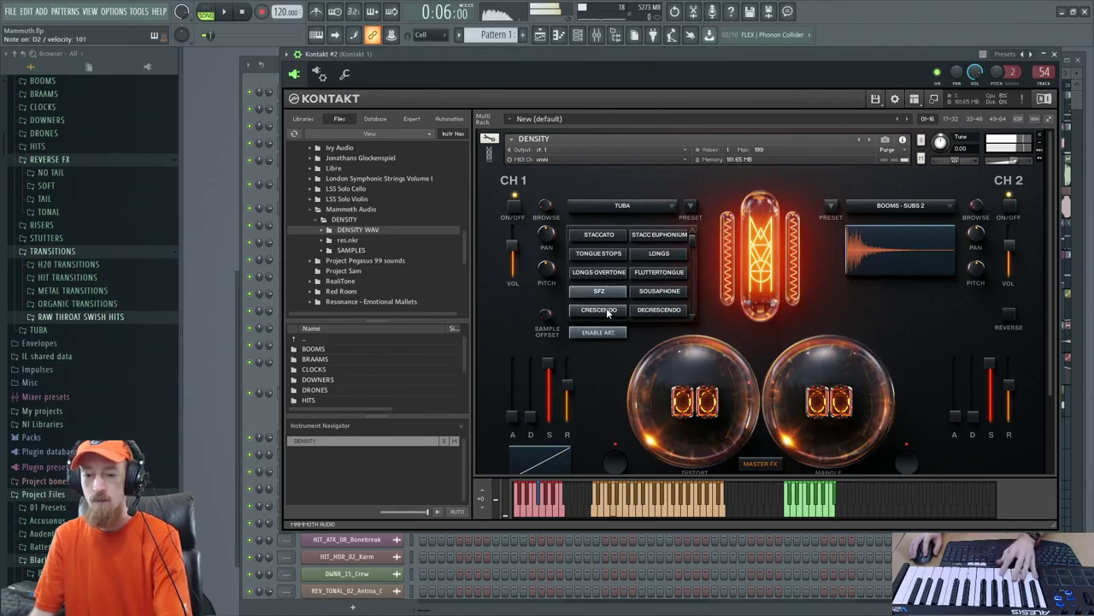
left_click(651, 292)
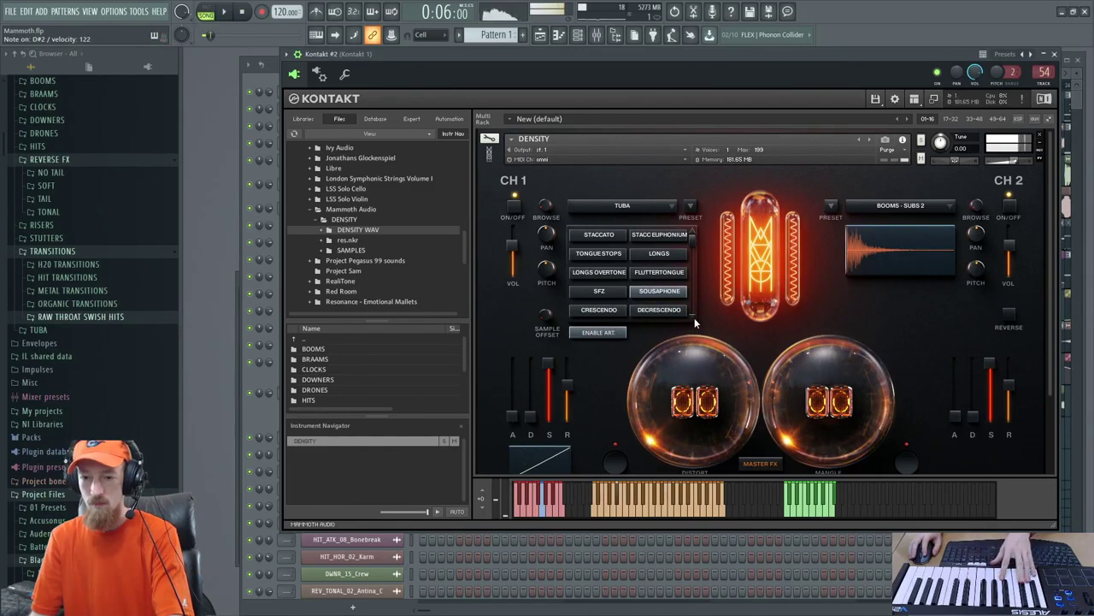
scroll(694, 317, "down", 1)
Audition the tuba's Crescendo articulation, then reopen channel 1's patch list
left_click(598, 292)
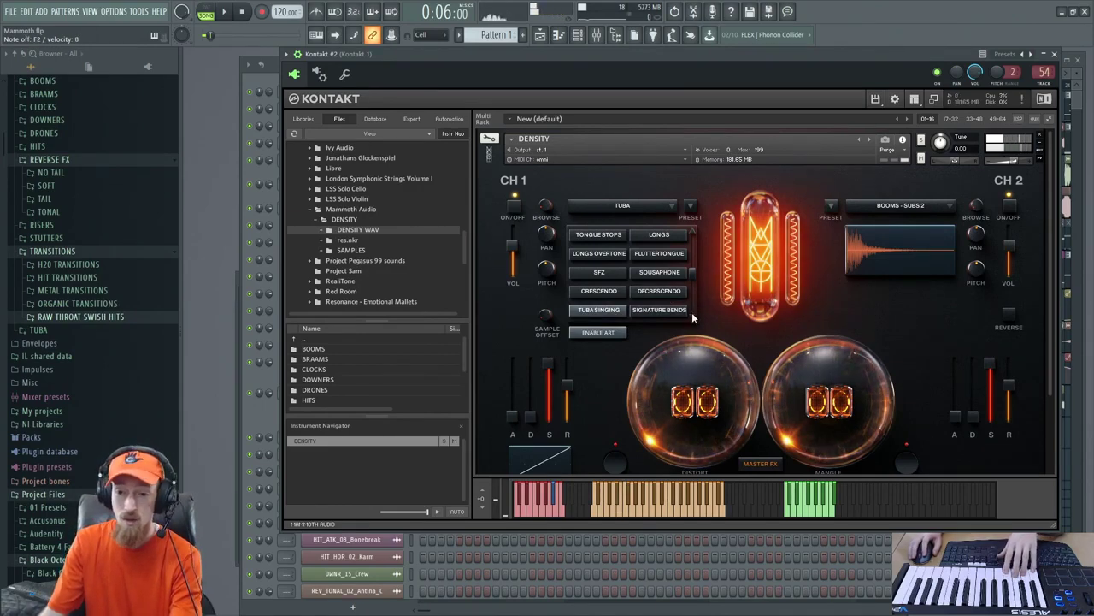
scroll(691, 315, "down", 1)
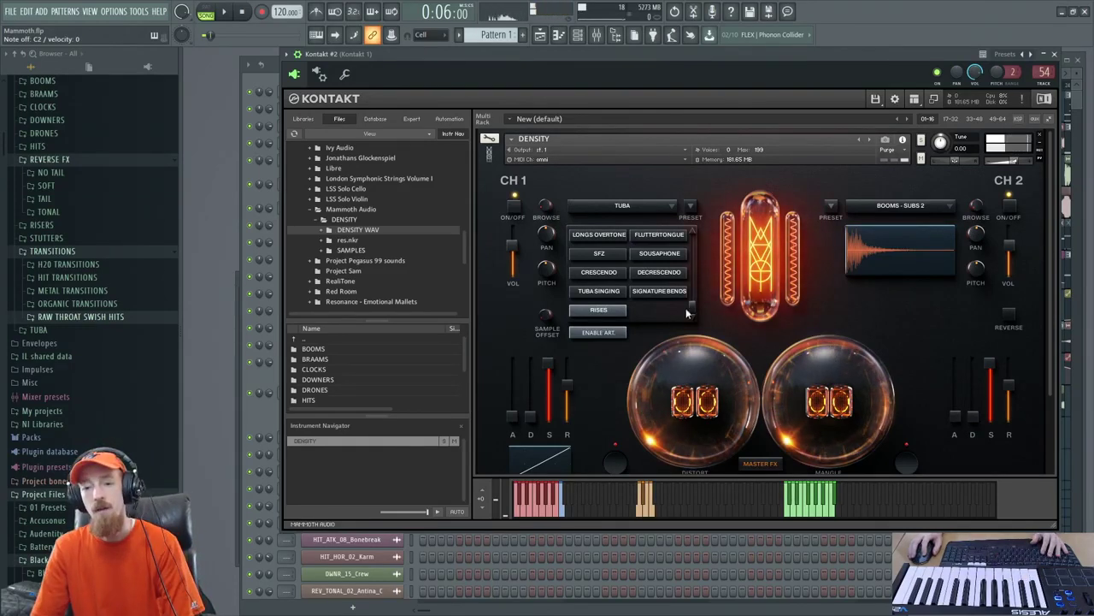
left_click_drag(694, 310, 690, 240)
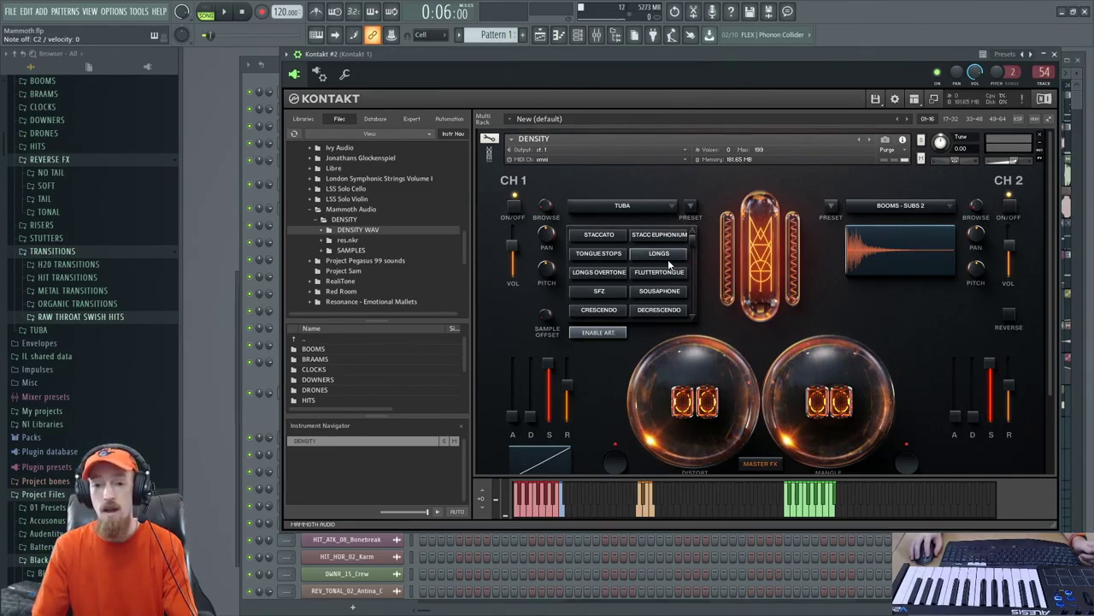
left_click(665, 208)
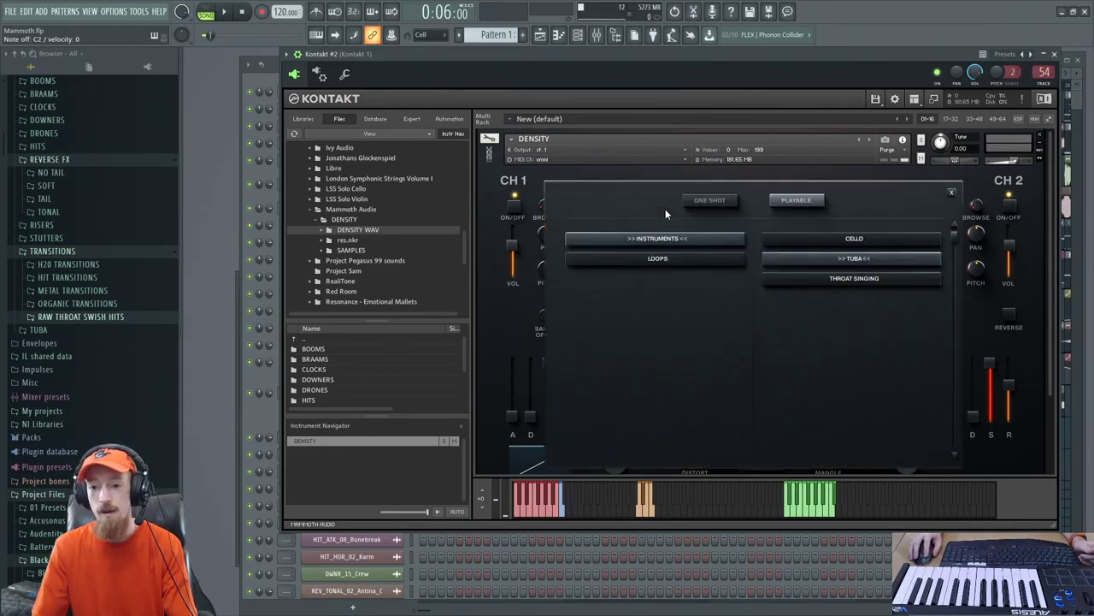
Load Throat Singing and try Brahm Bwam, Growl, Hum, Nasal, Shout, Drums and Impacts
left_click(864, 280)
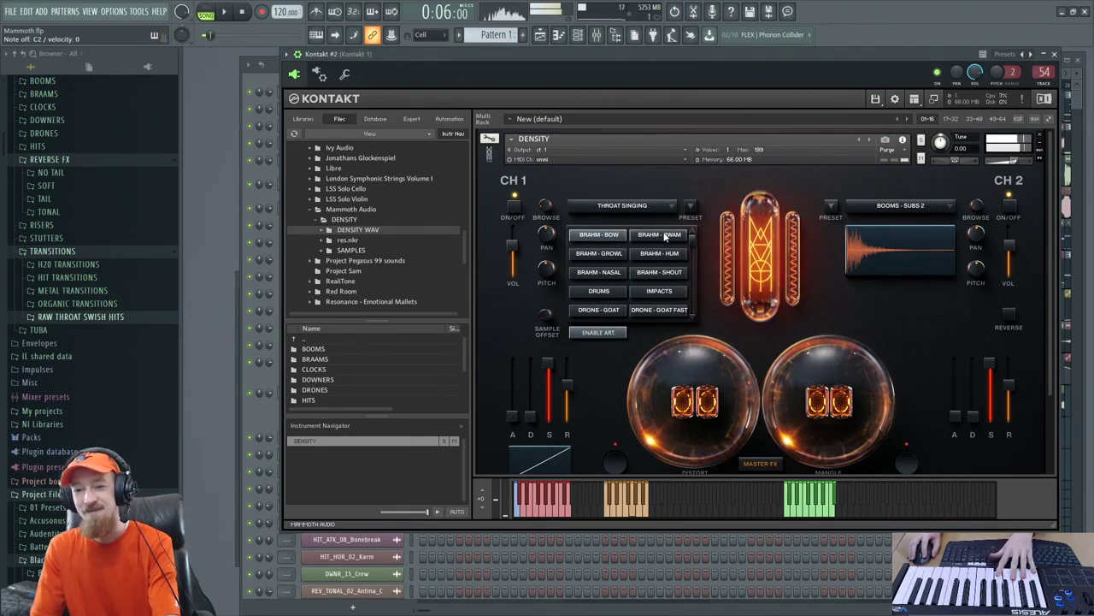
left_click(672, 236)
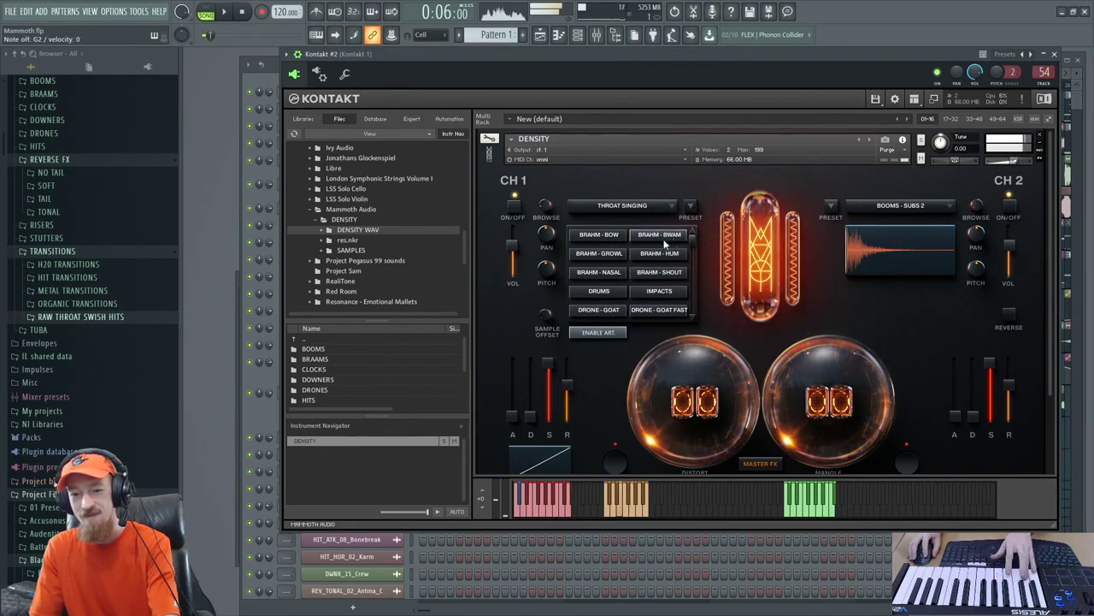
left_click(608, 254)
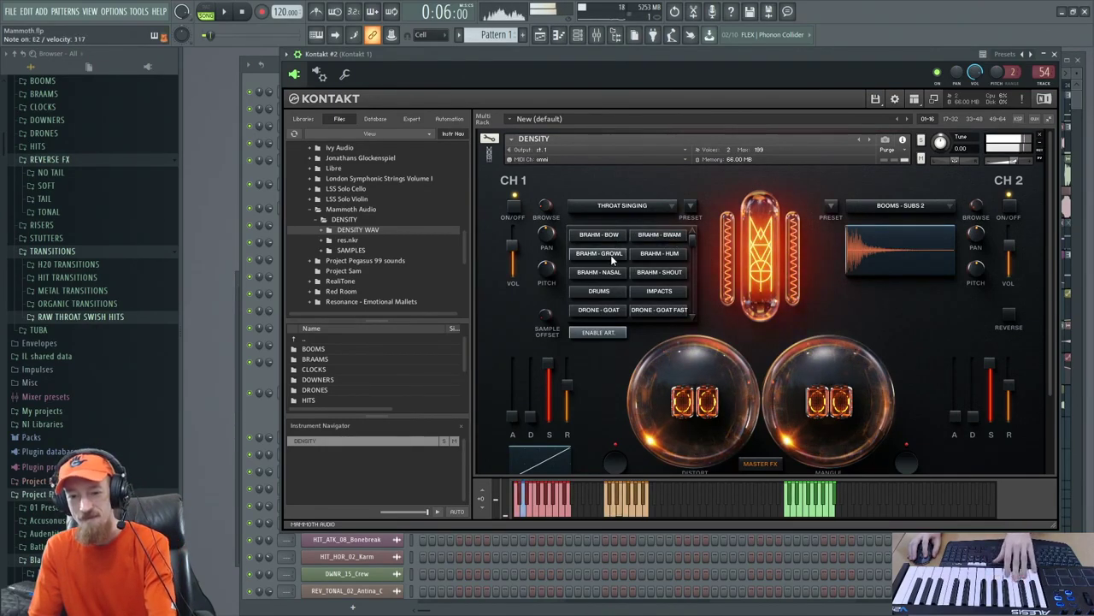
left_click(656, 255)
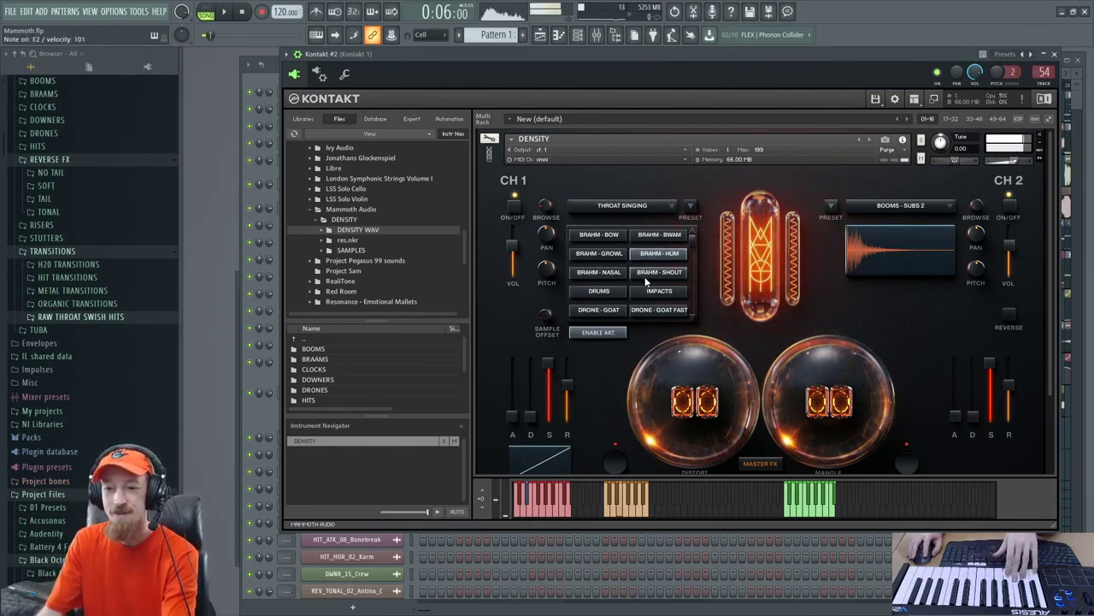
left_click(600, 272)
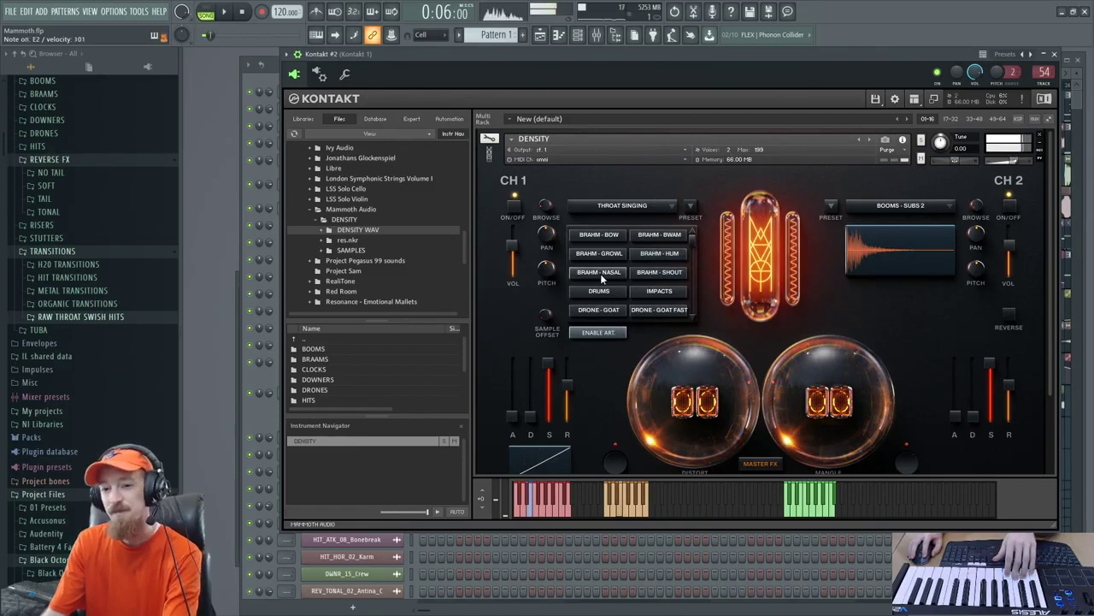
left_click(666, 273)
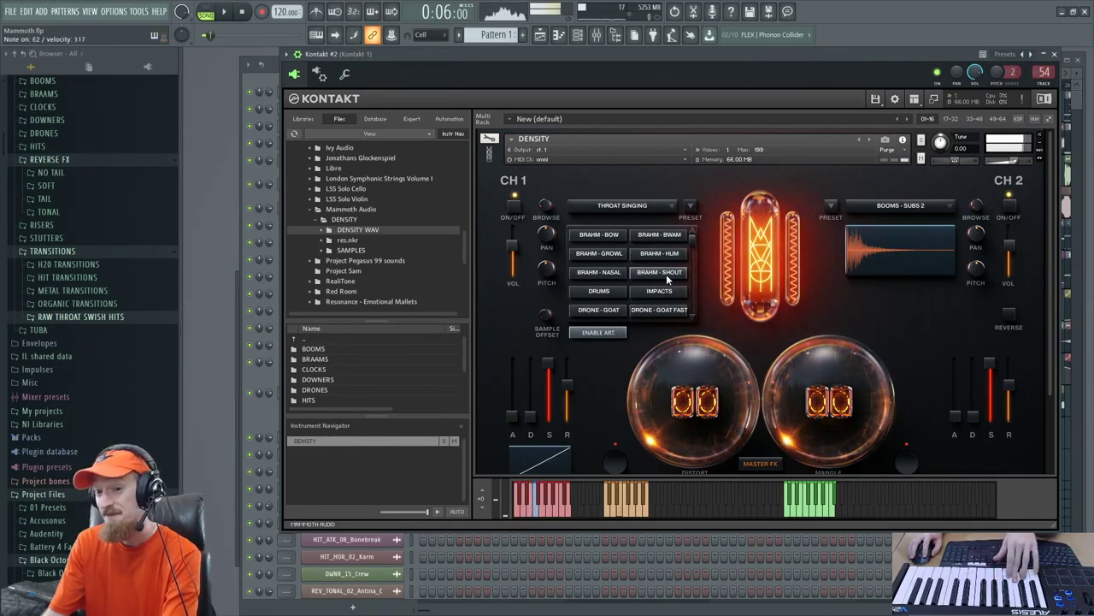
left_click(606, 292)
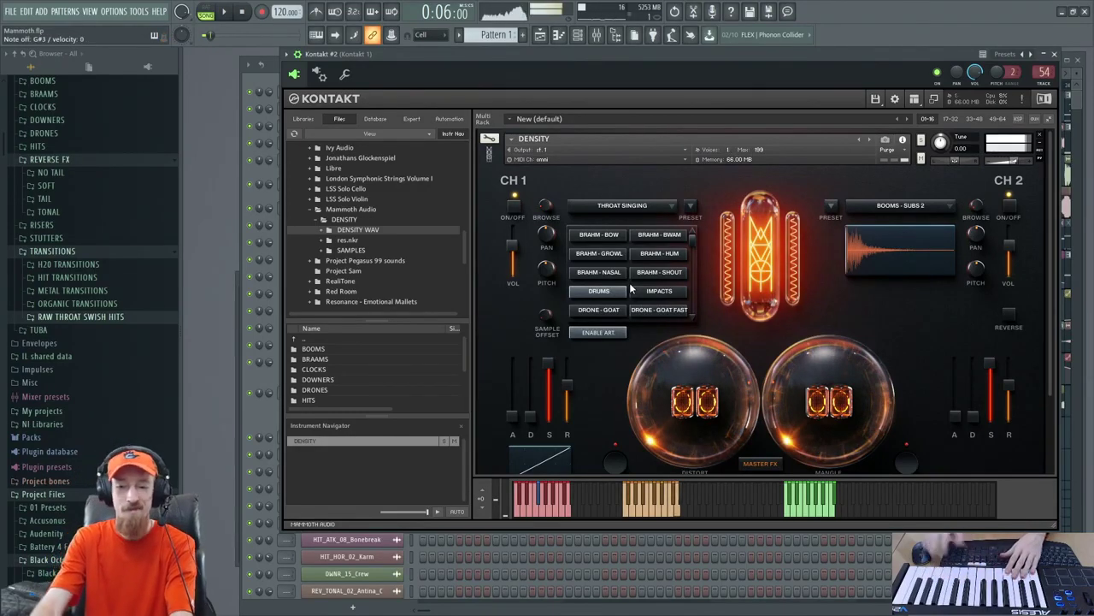
left_click(673, 292)
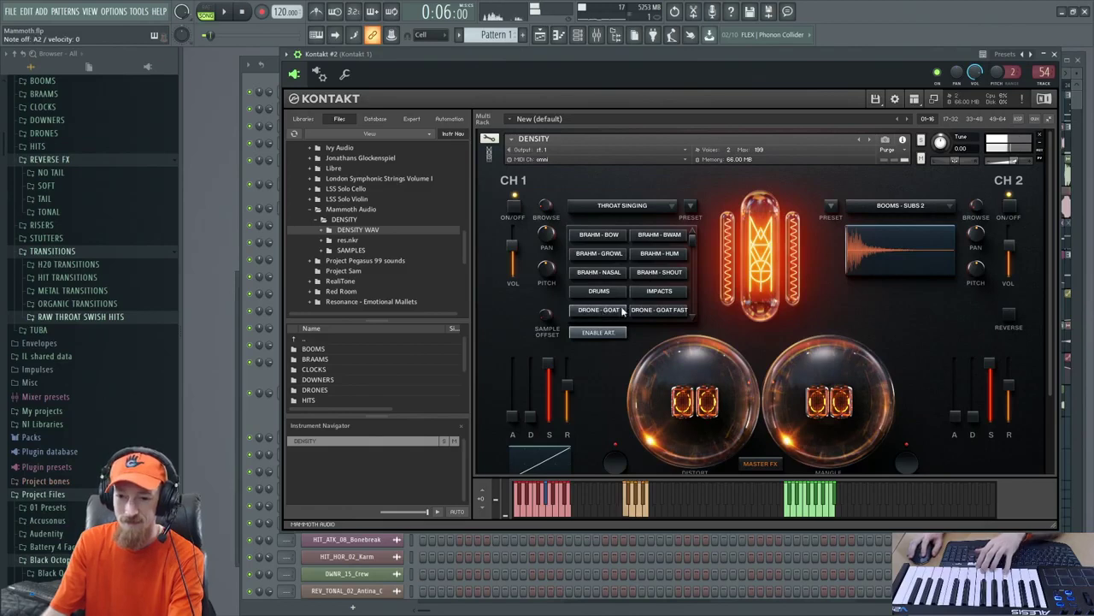
Audition Drone - Whistle and Drone - Whistle Fast, leaving throat singing on Risers
scroll(691, 315, "down", 2)
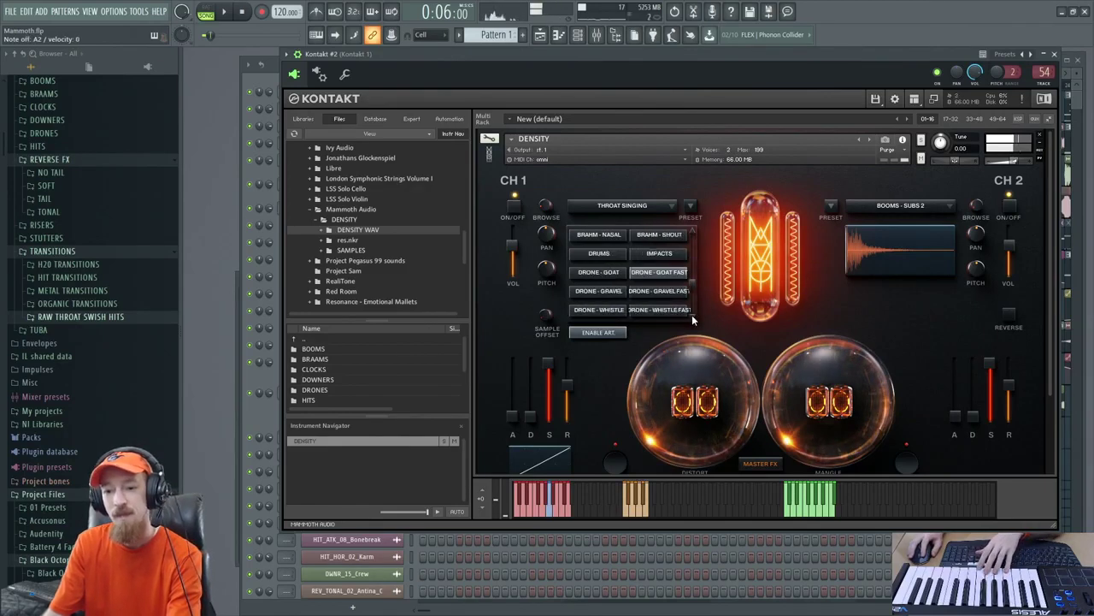
scroll(692, 315, "down", 1)
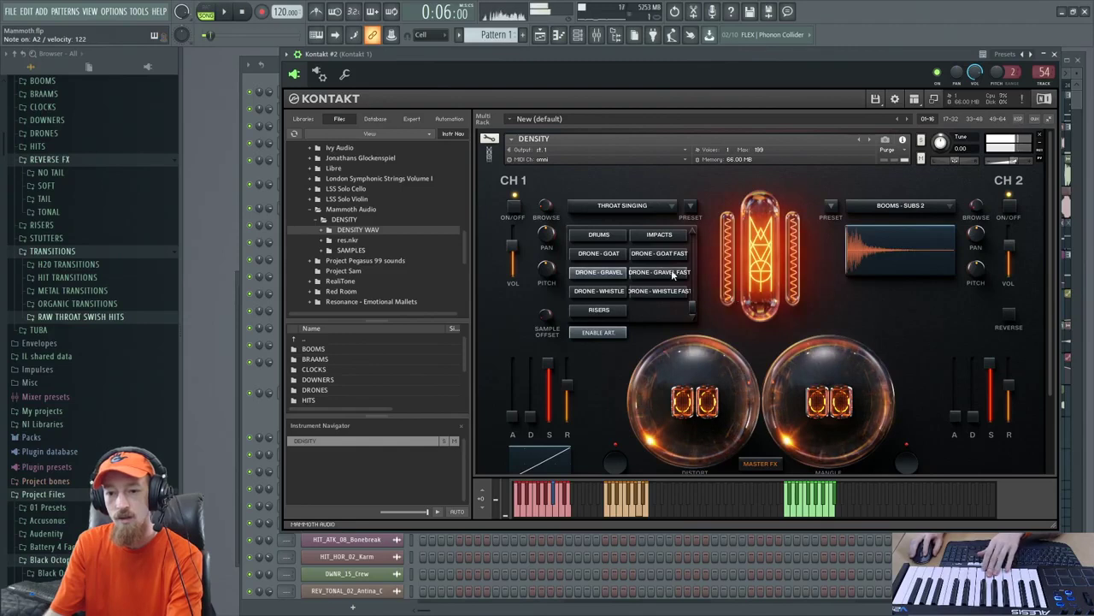
left_click(608, 292)
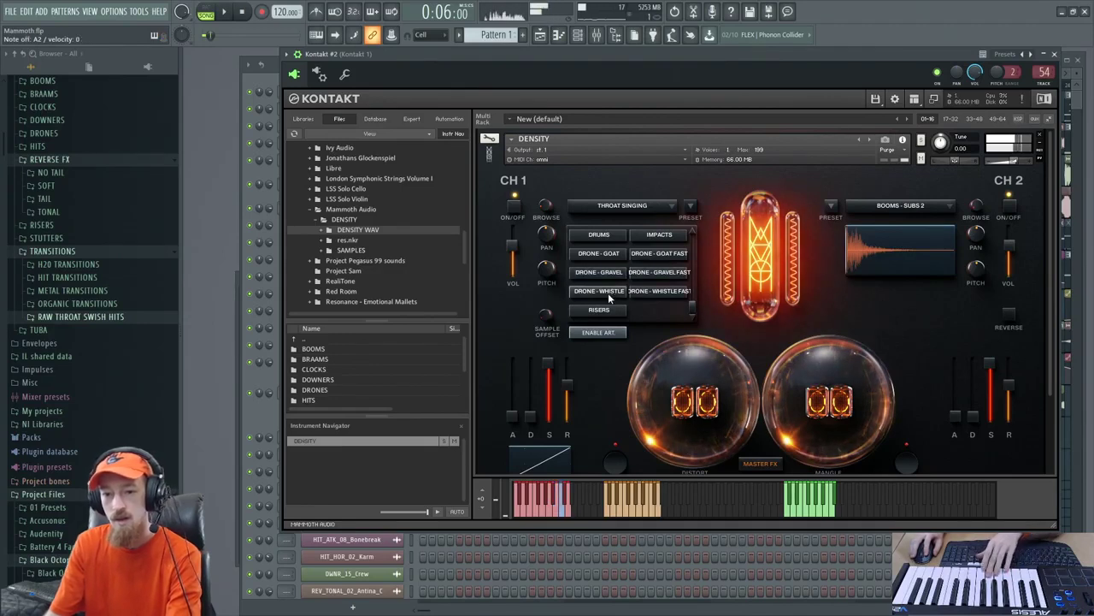
left_click(660, 291)
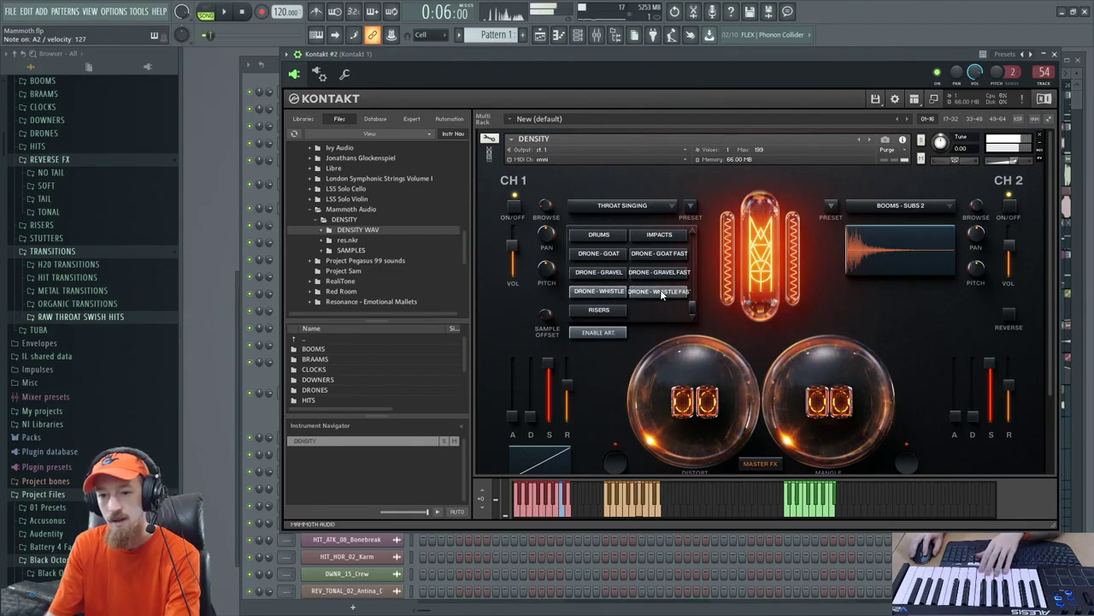
left_click(614, 310)
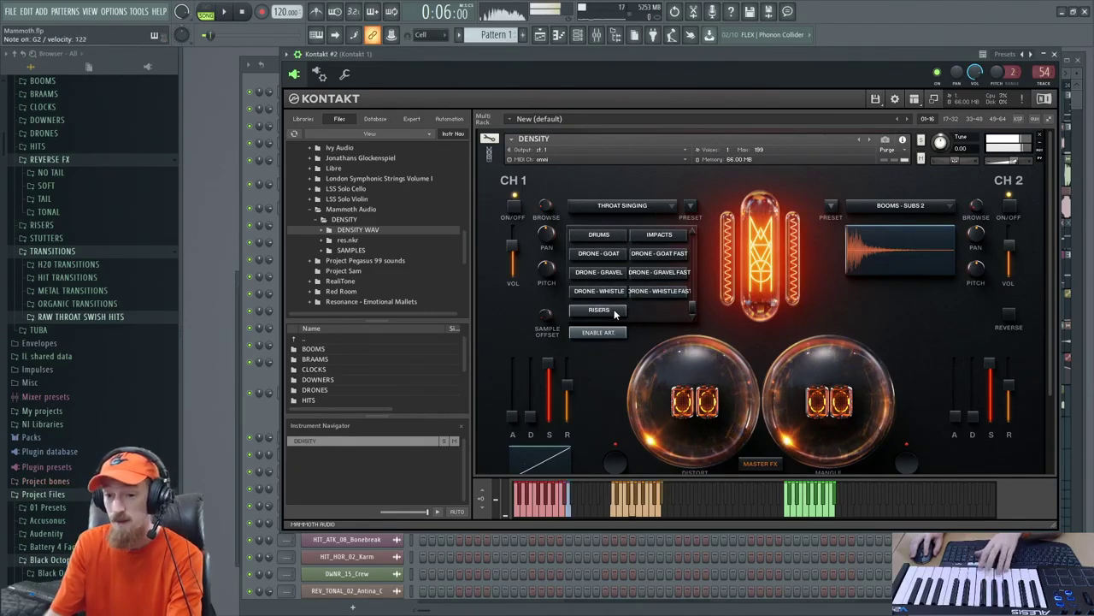
Load Cello Rhythms (80) on channel 1 and nudge the project tempo up and down
left_click(622, 206)
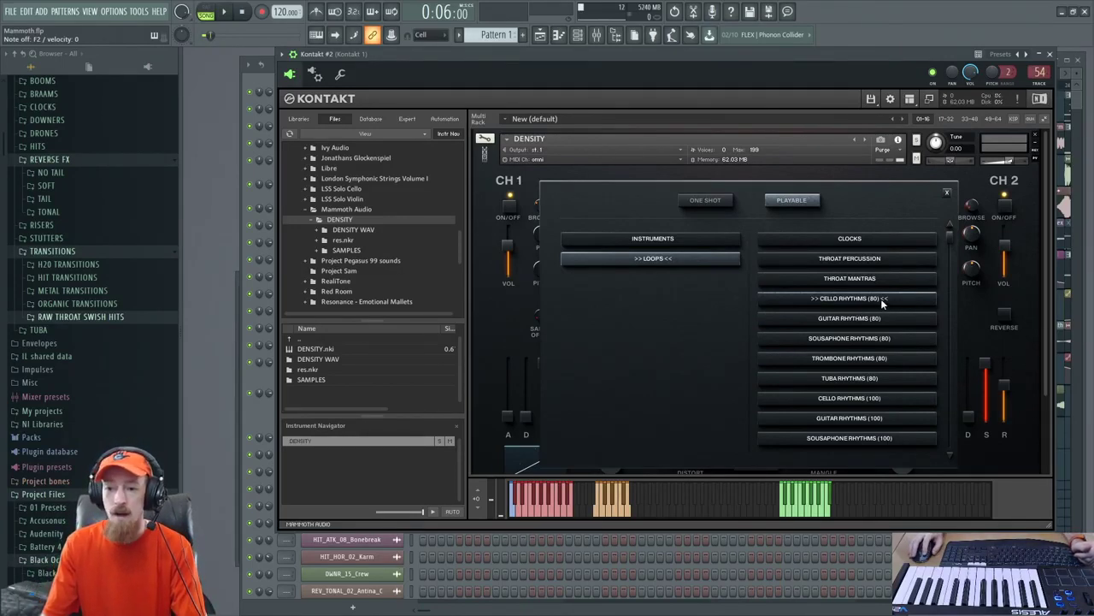
left_click(881, 298)
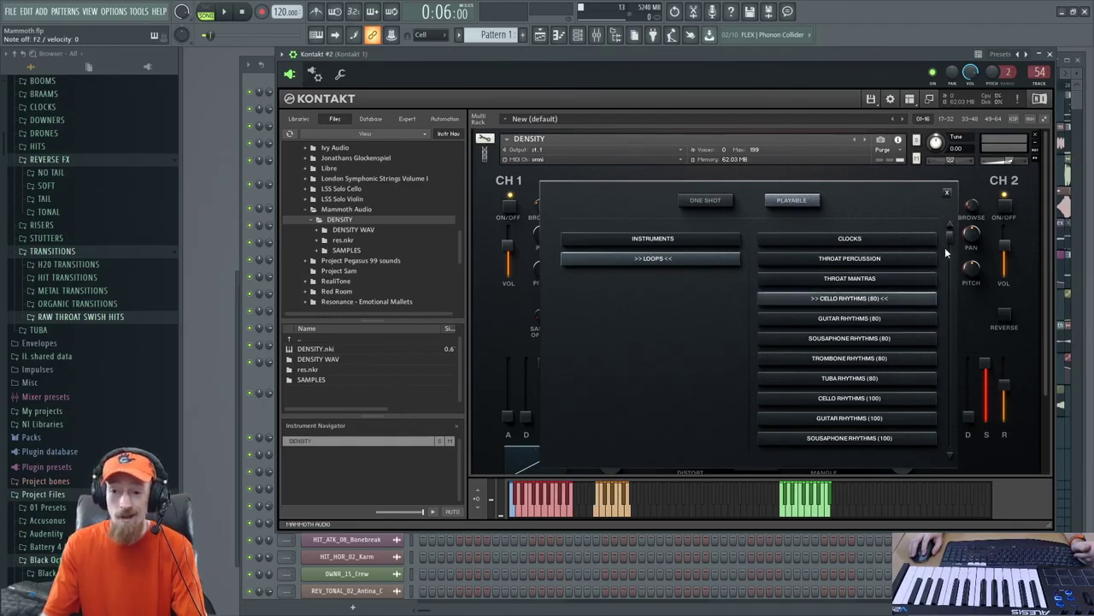
left_click(904, 298)
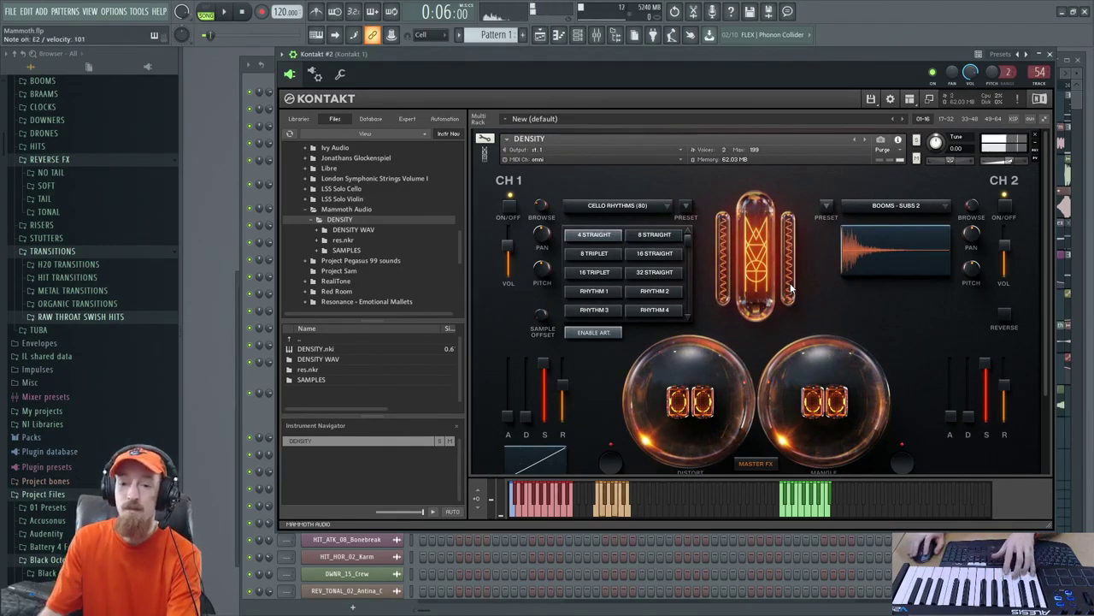
left_click_drag(288, 12, 288, 2)
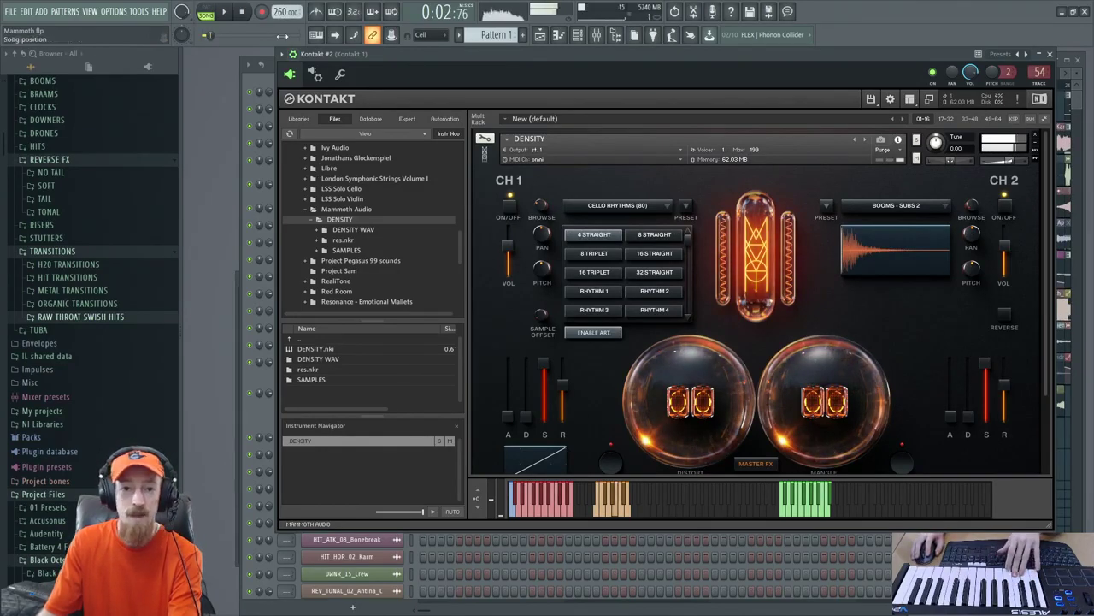
left_click_drag(289, 12, 288, 25)
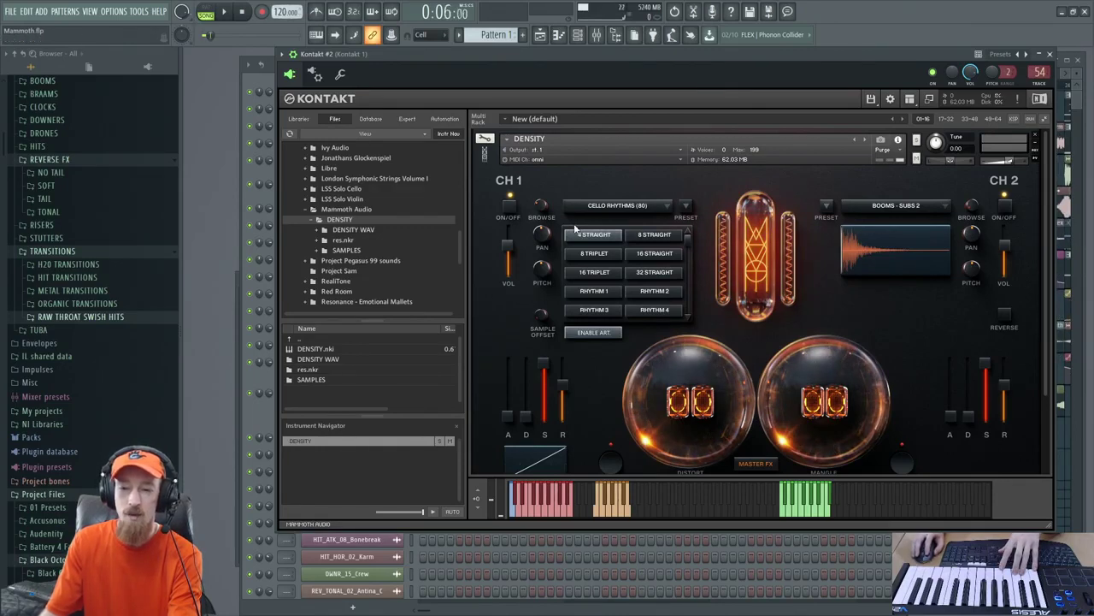
Try Cello Rhythms (100), then load Cello Rhythms (140) with the 8 Triplet pattern
left_click(634, 207)
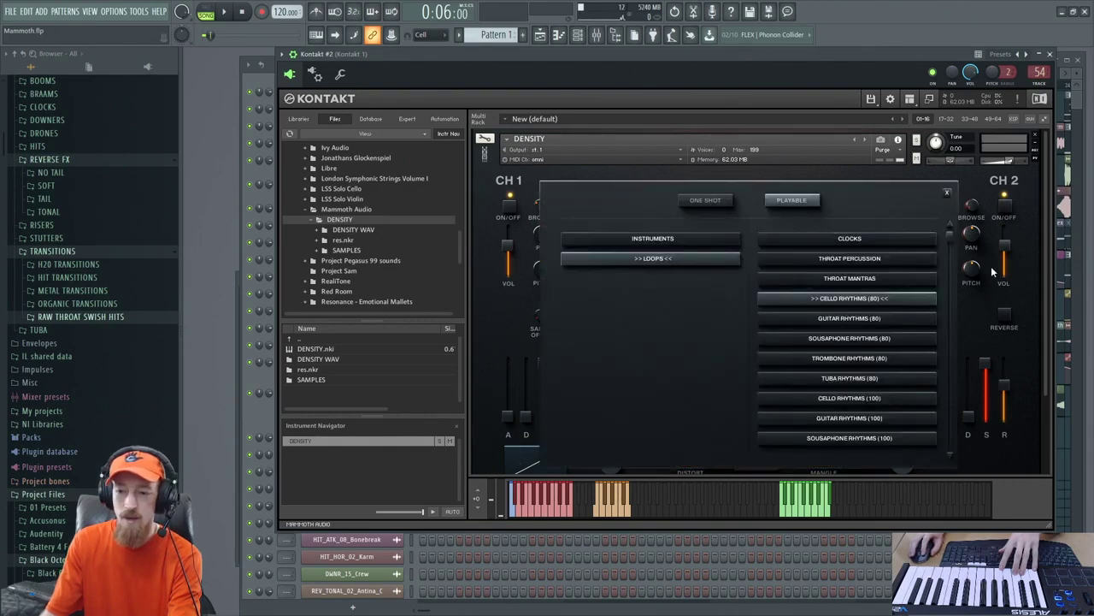
left_click(884, 399)
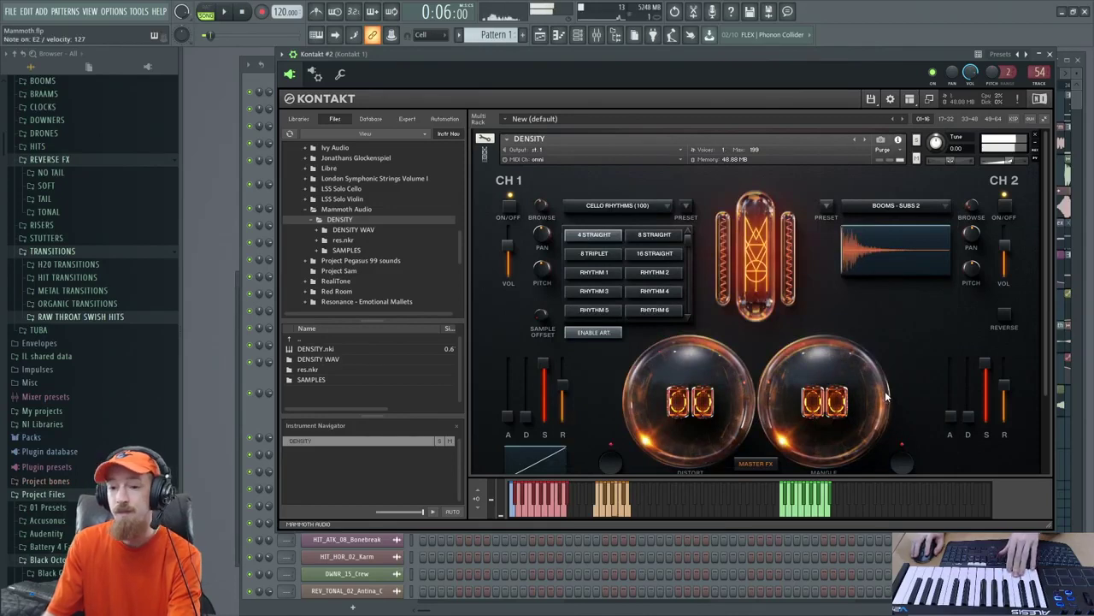
left_click(640, 209)
scroll(945, 308, "down", 2)
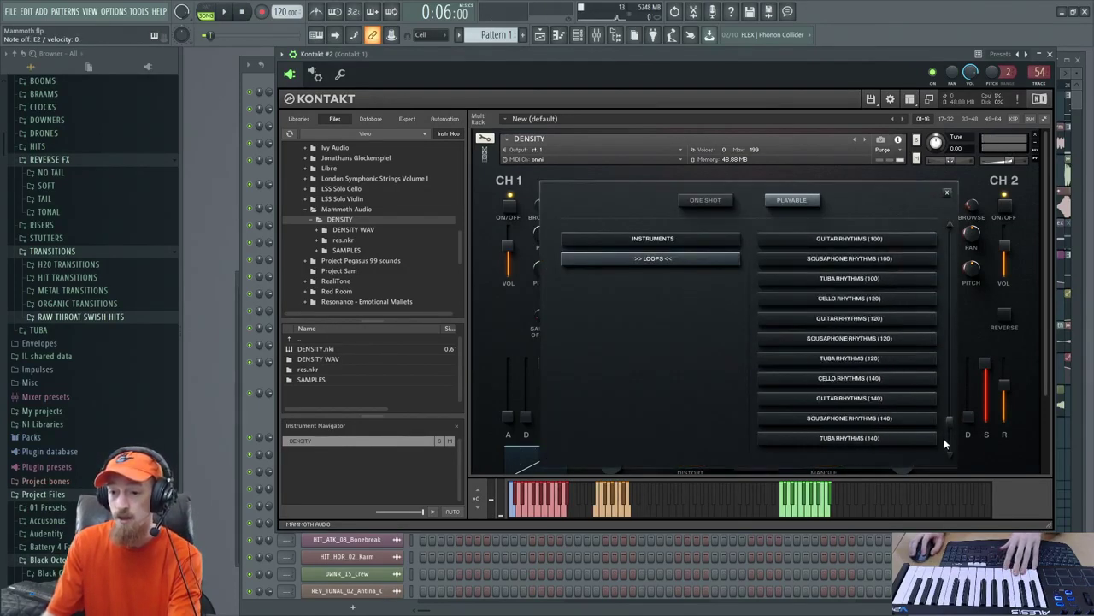
left_click(883, 384)
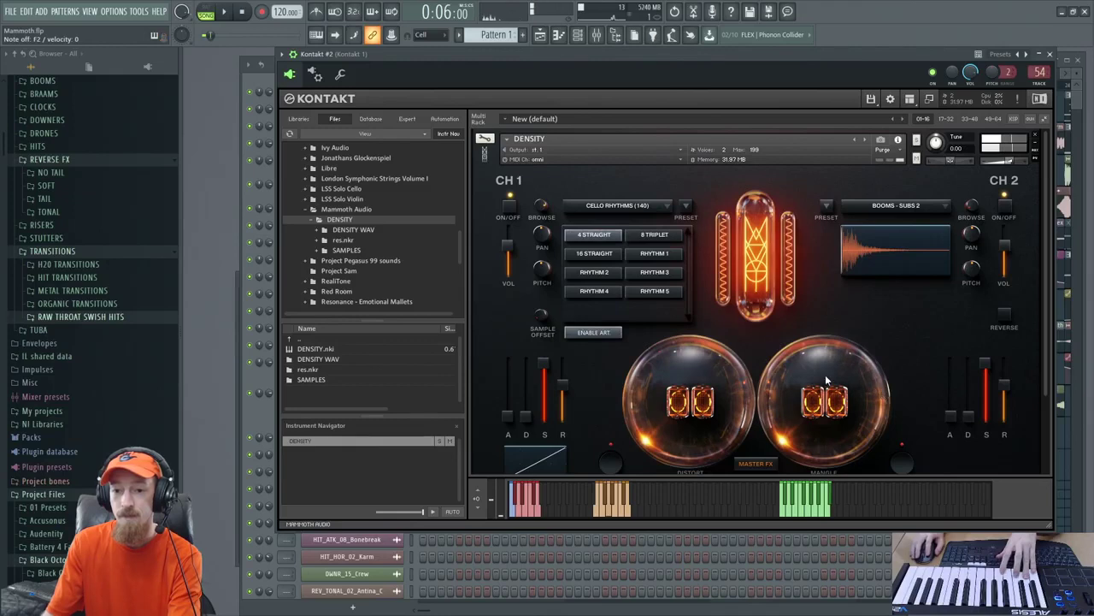
left_click(659, 236)
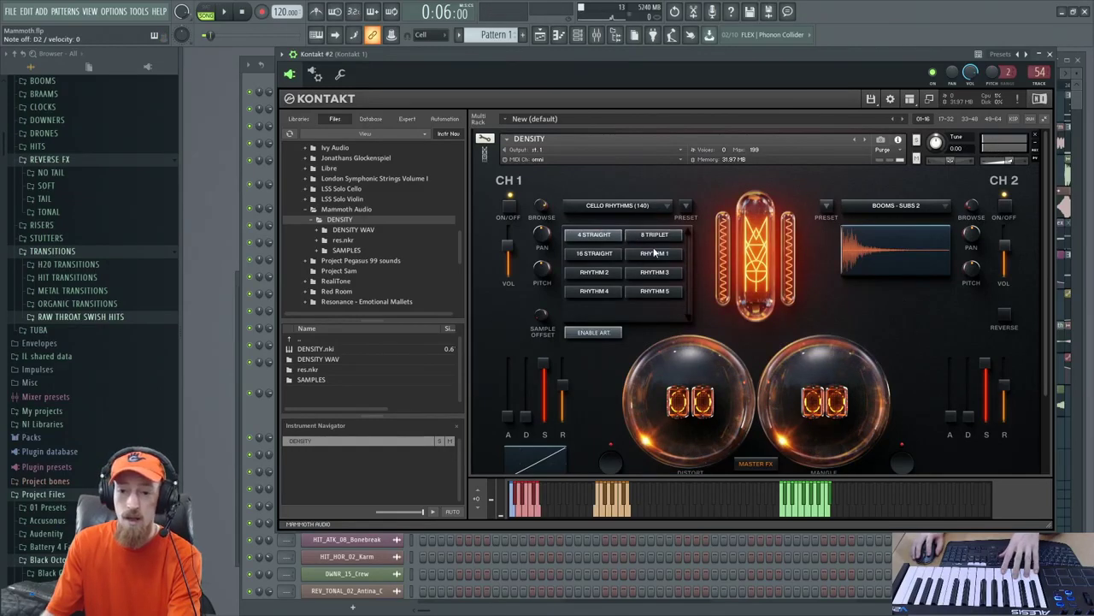
Load the Clocks loops into channel 1 from the loop preset browser
left_click(637, 203)
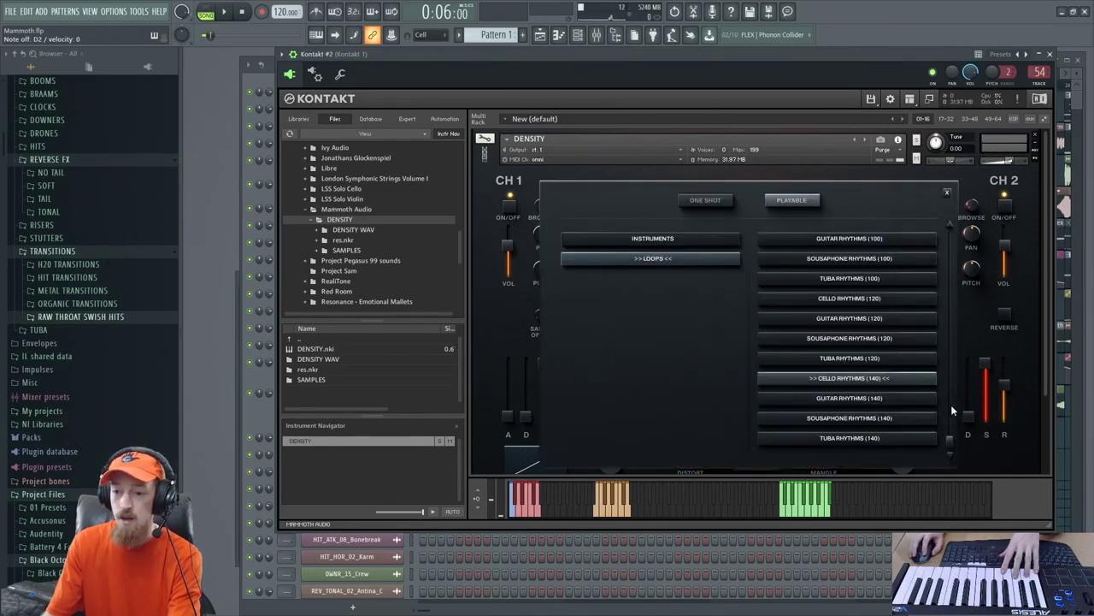
left_click_drag(951, 443, 946, 242)
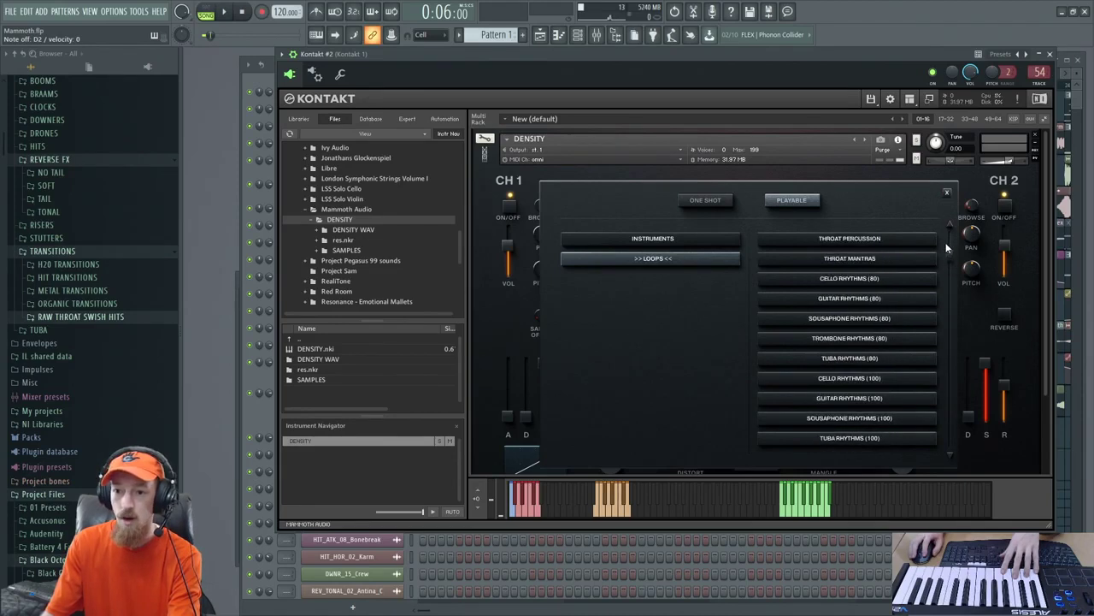
scroll(936, 240, "up", 1)
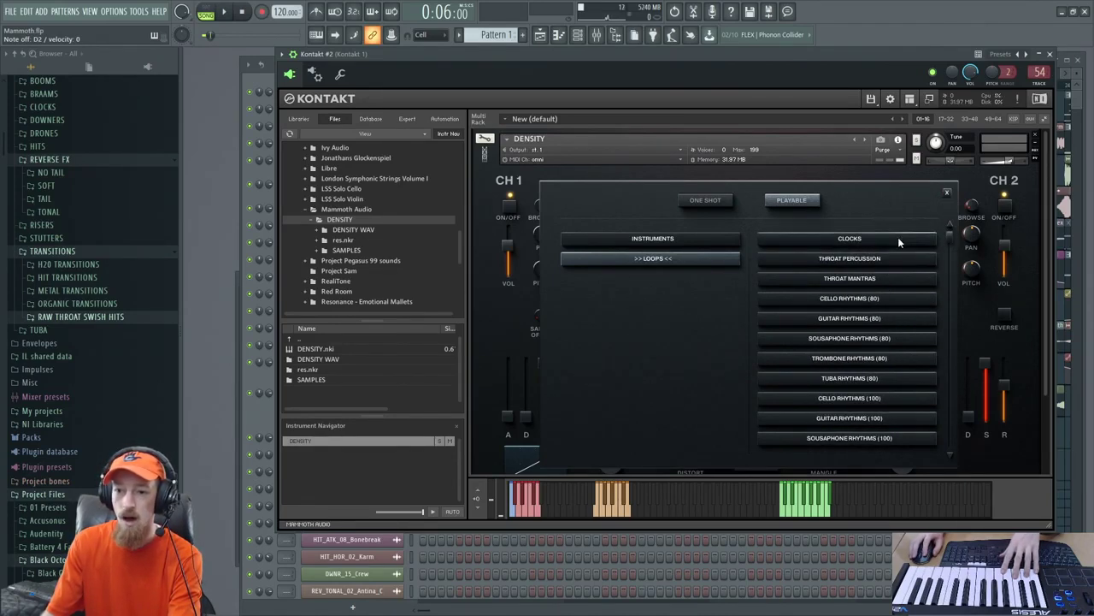
left_click(898, 239)
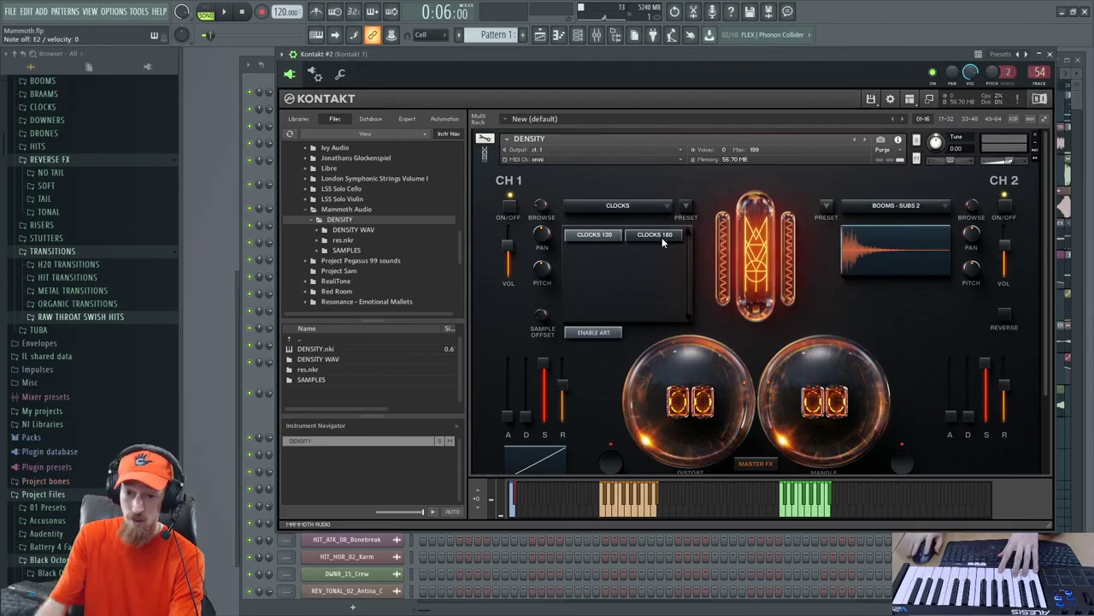
Audition the Clocks 180 loop, then load Throat Percussion and try its 120 variation
left_click(634, 508)
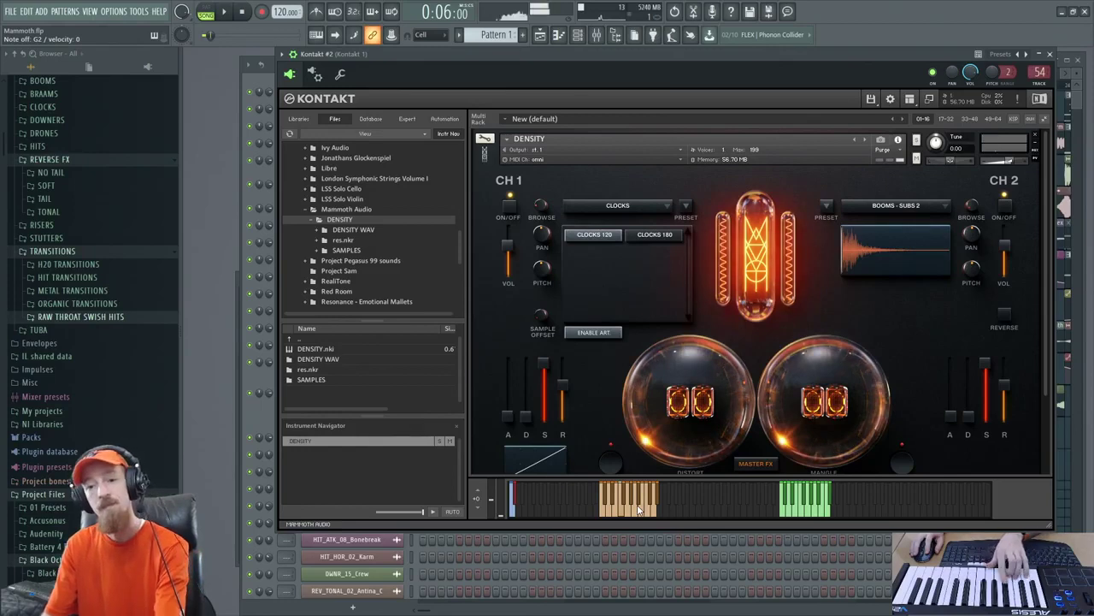
left_click(654, 236)
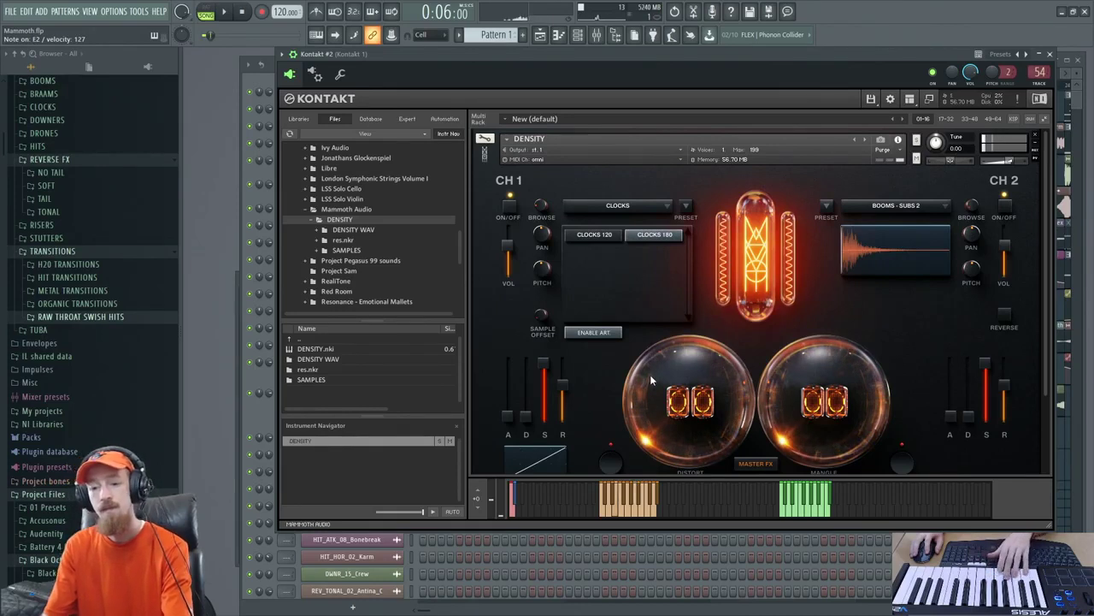
left_click(617, 206)
left_click(614, 281)
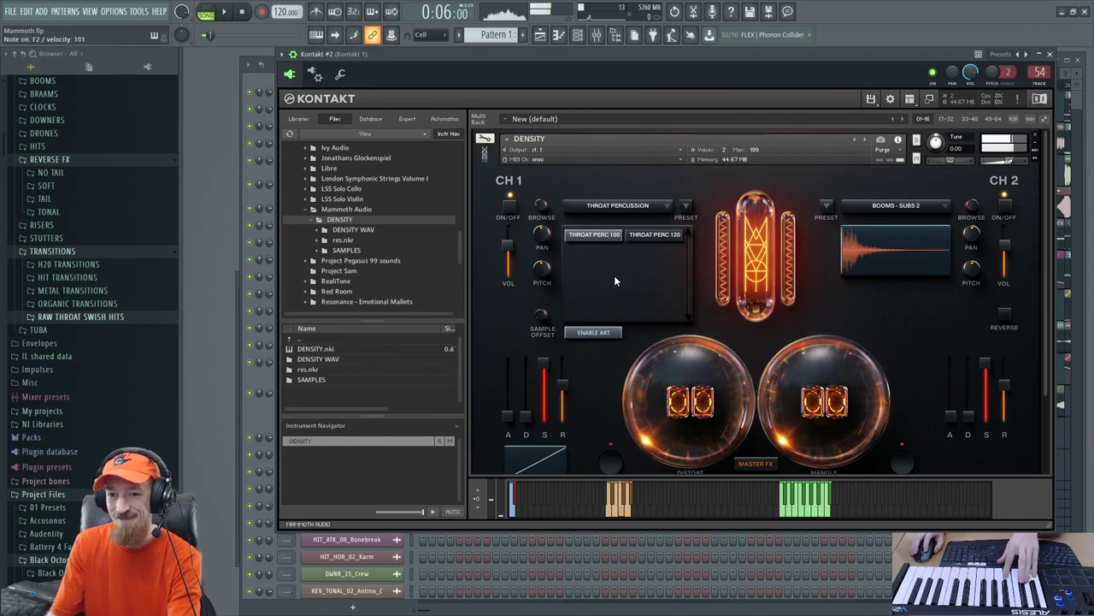
left_click(669, 241)
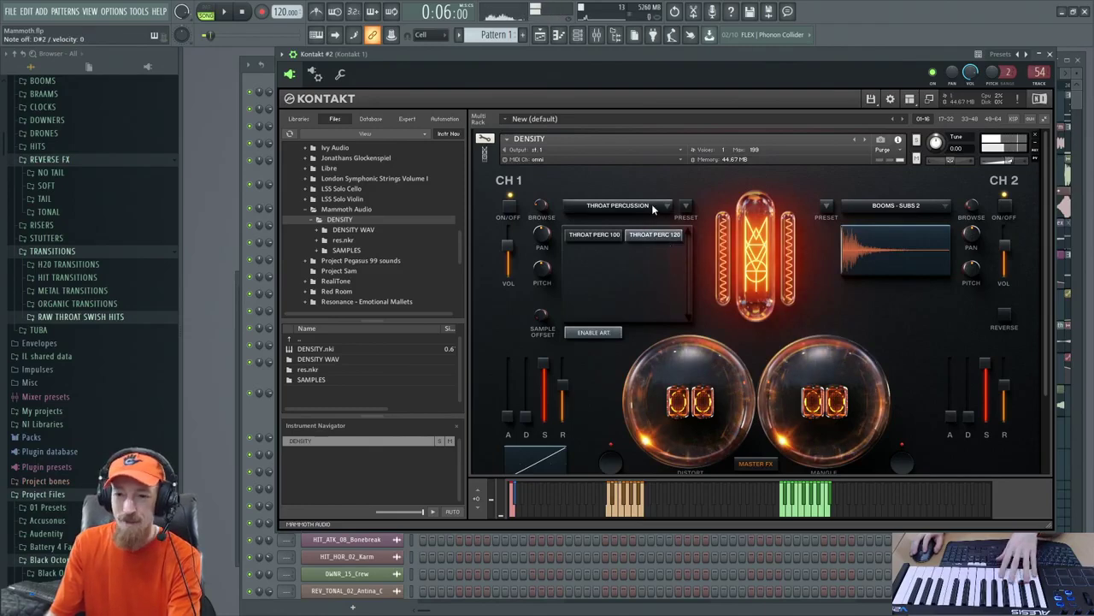
Load Throat Mantras on channel 1, then switch it to Cello Rhythms (80)
left_click(652, 205)
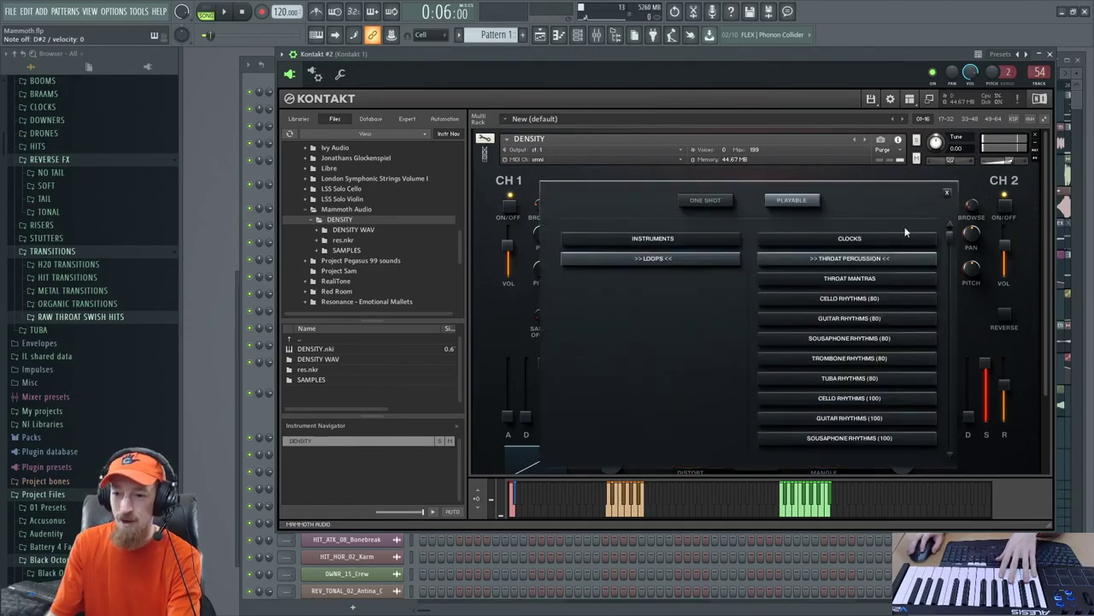
left_click(893, 280)
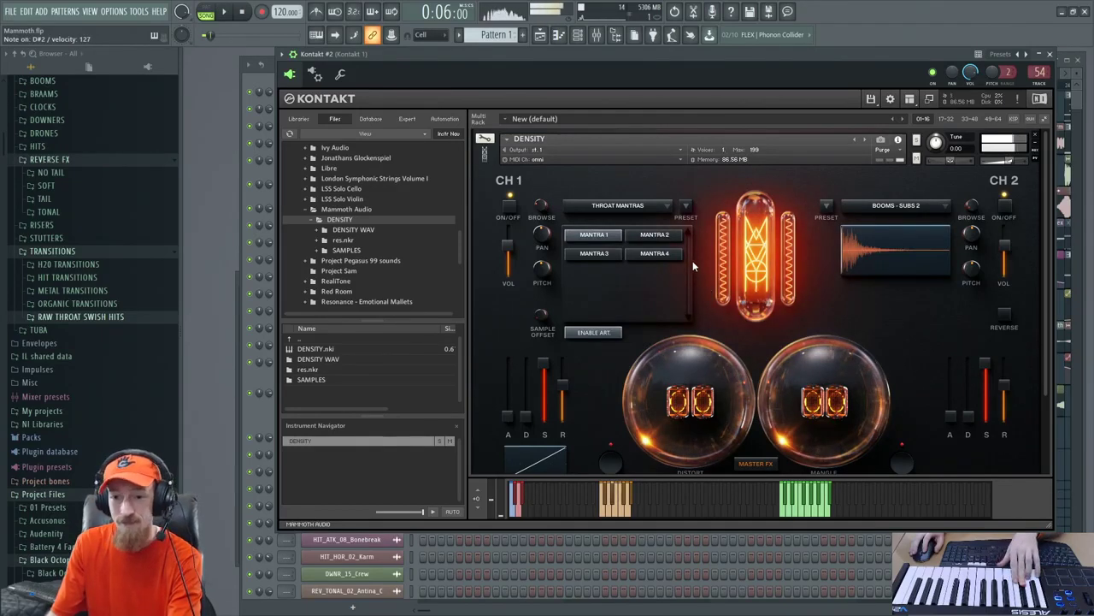
left_click(648, 207)
left_click(892, 301)
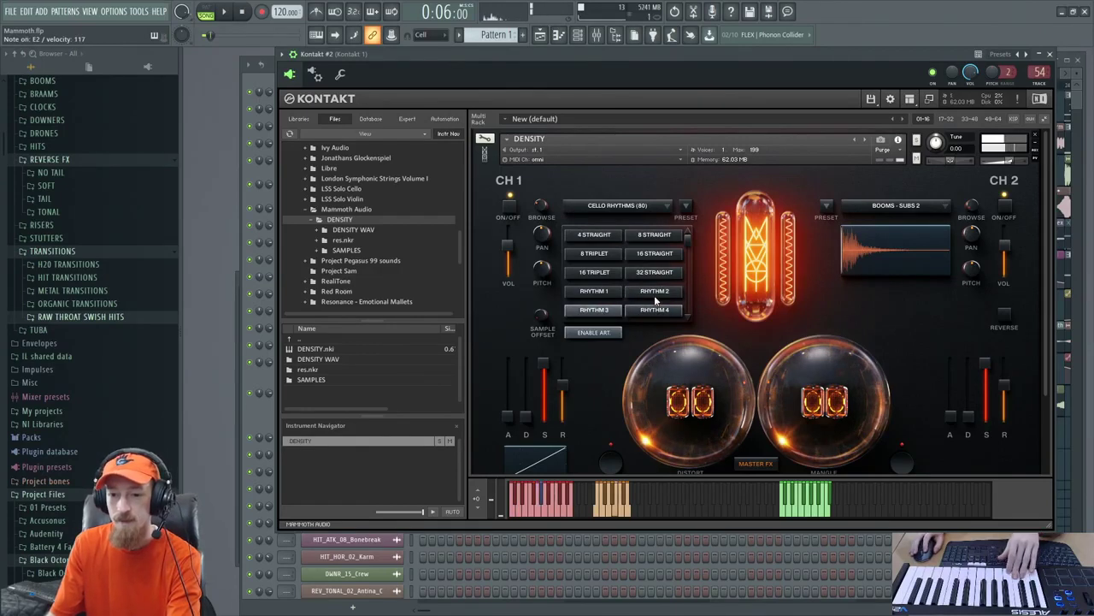
Select the Rhythm 8 pattern, then load Guitar Rhythms (80) into channel 1
scroll(671, 315, "down", 2)
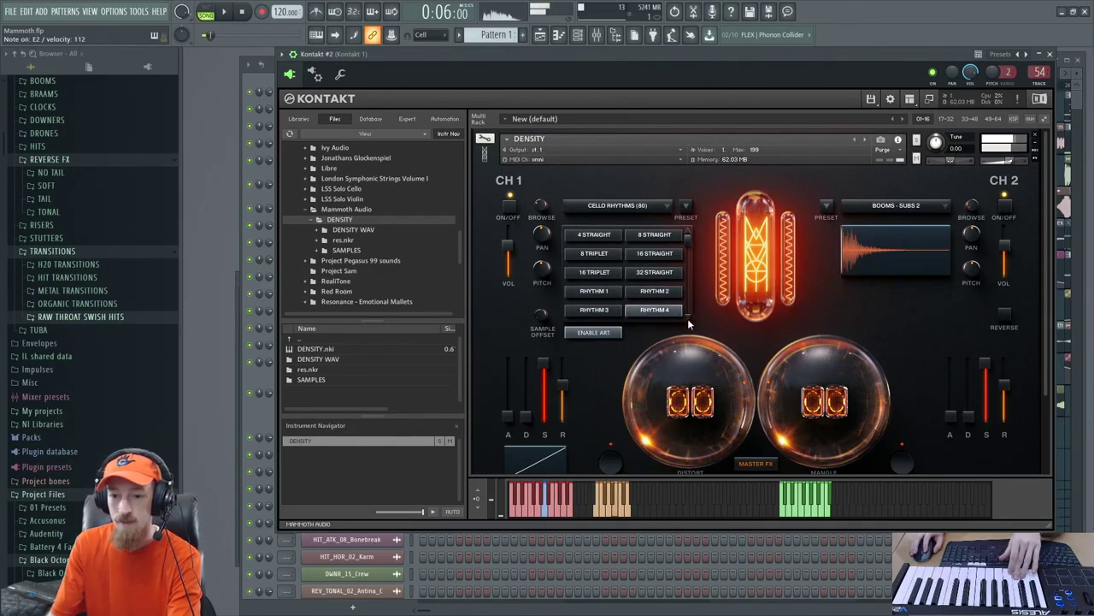
left_click(657, 312)
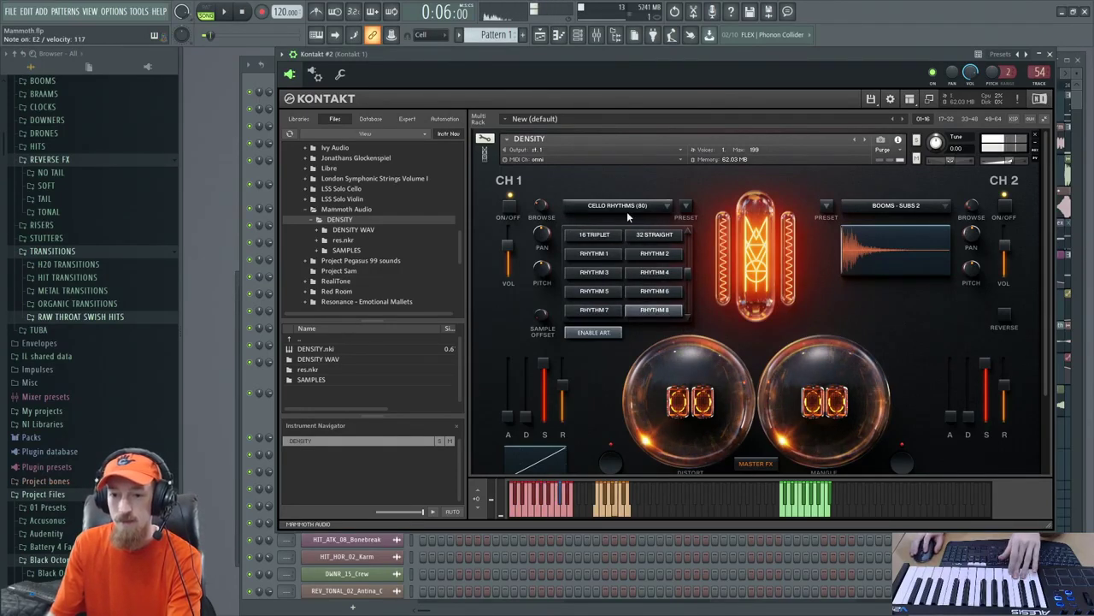
left_click(646, 205)
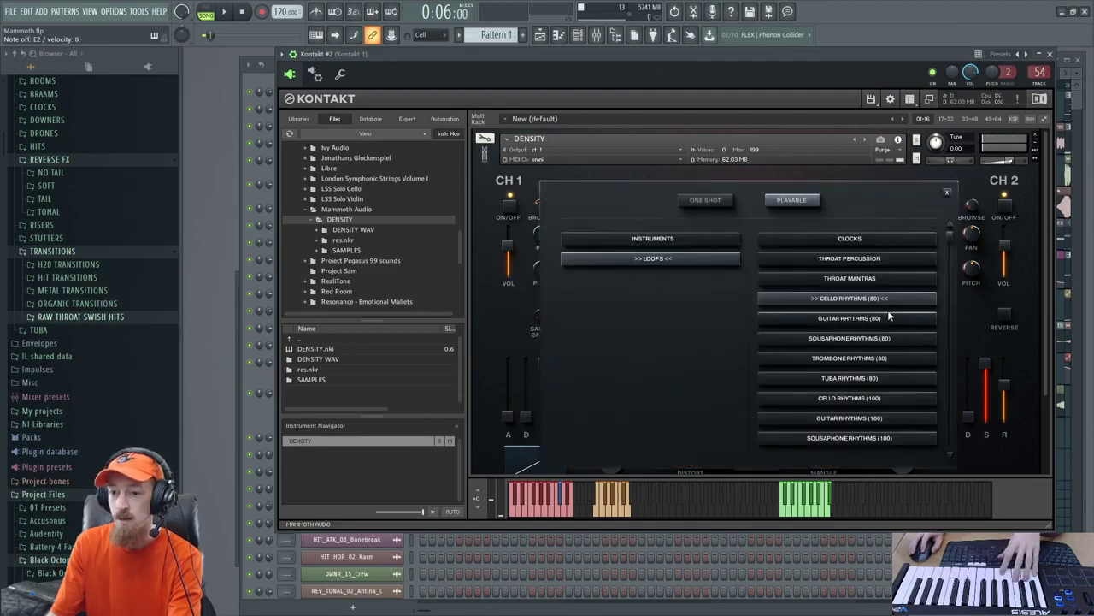
left_click(891, 318)
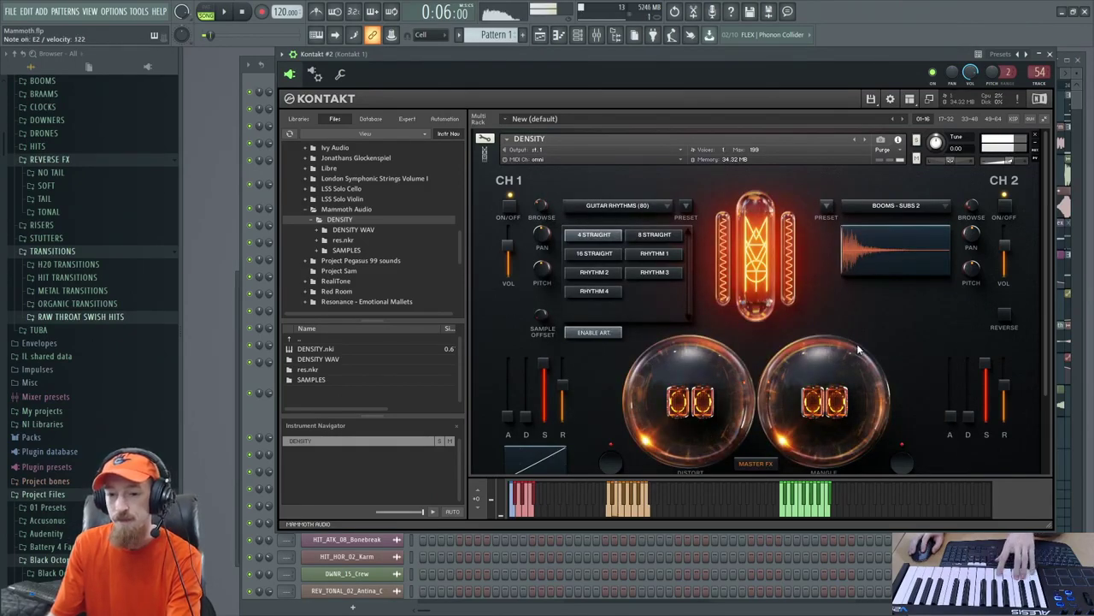
Try the Rhythm 2, 3 and 4 patterns, then toggle the Channel rack and return to Kontakt
left_click(609, 274)
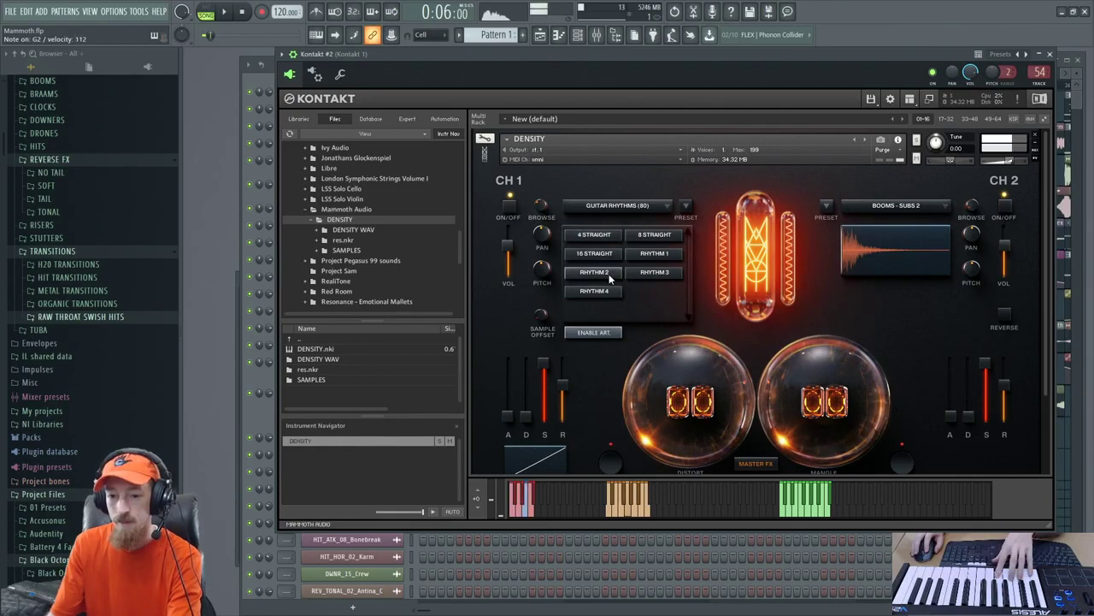
left_click(655, 272)
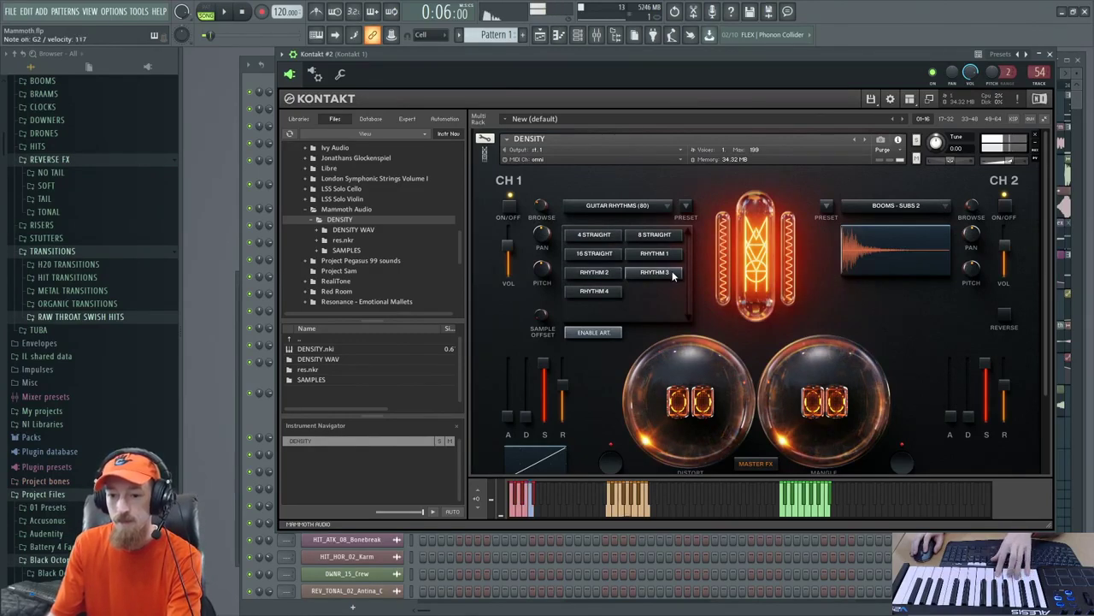
left_click(608, 293)
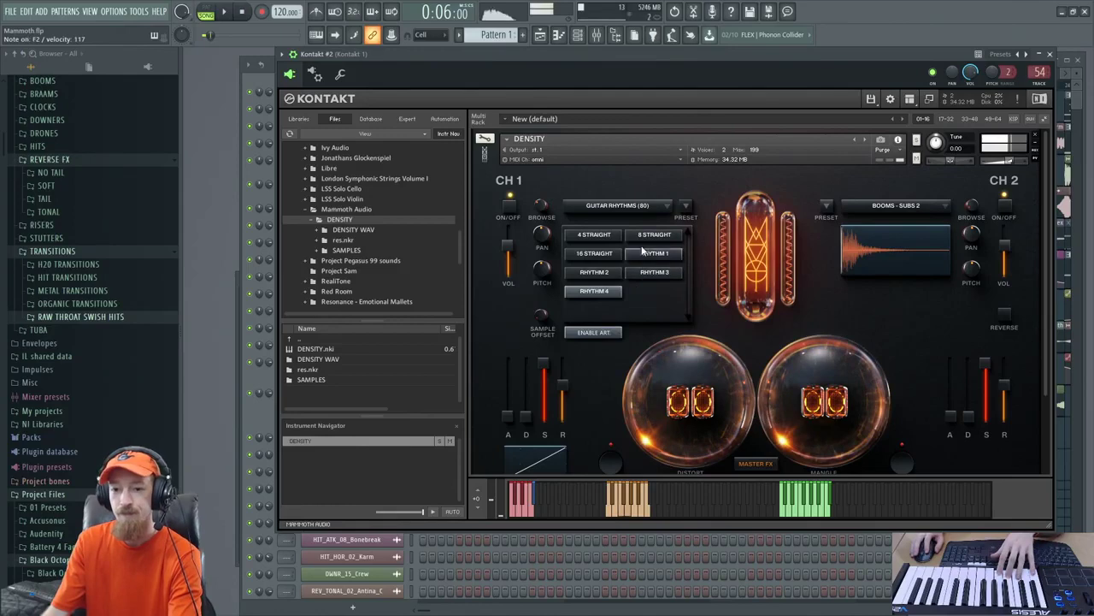
left_click(255, 413)
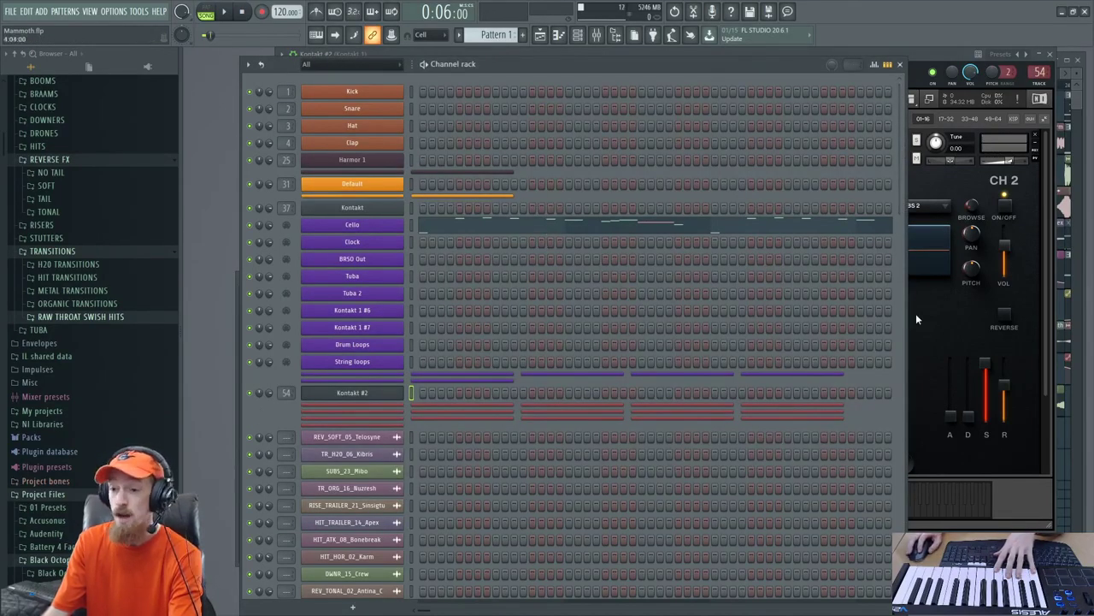
left_click(941, 315)
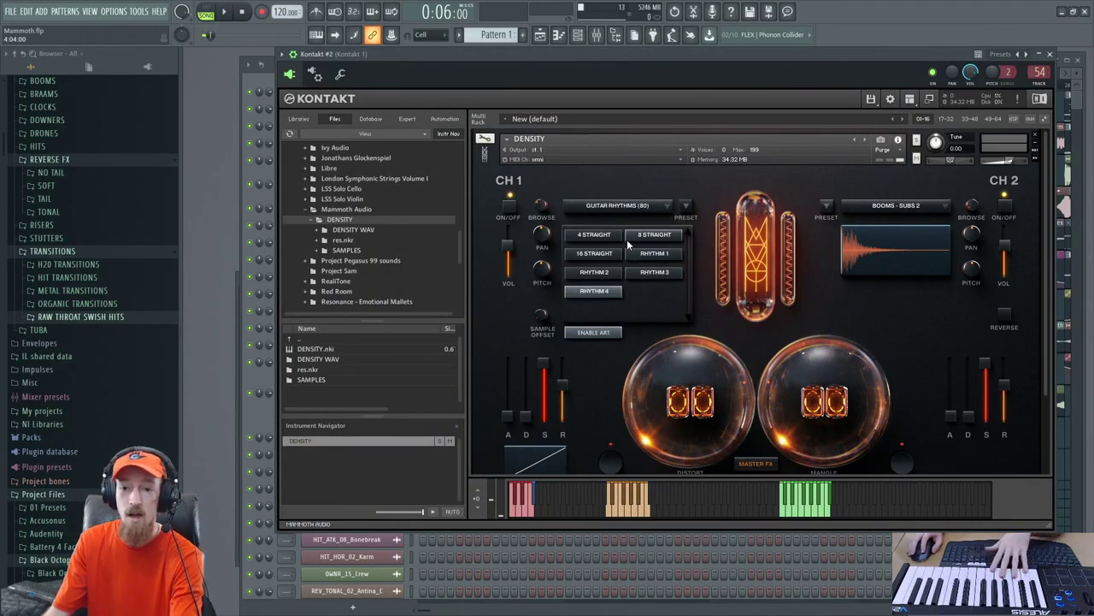
left_click(648, 208)
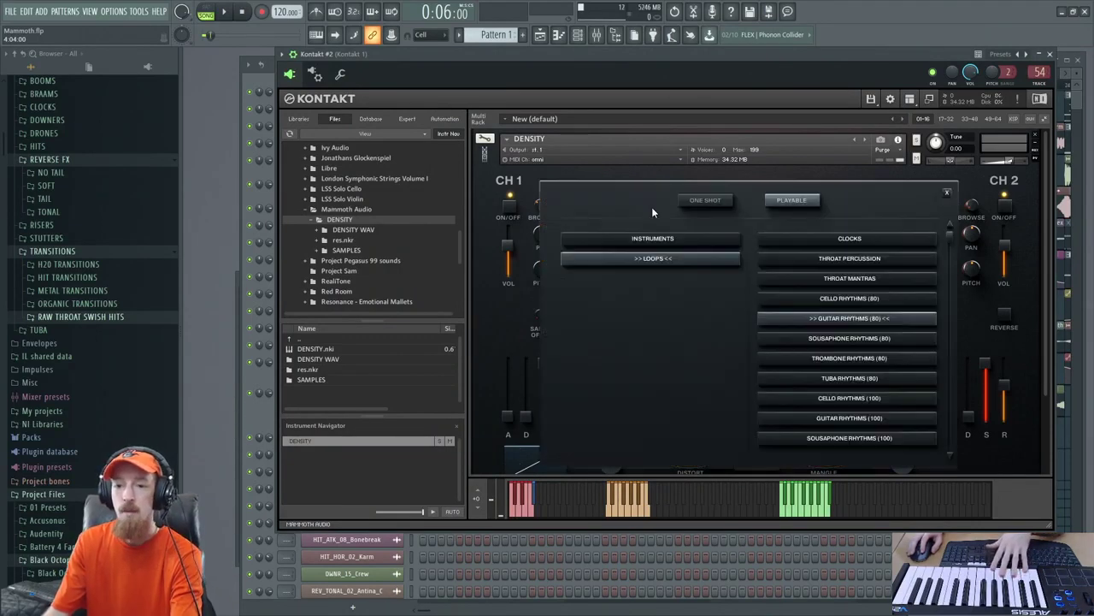
left_click(849, 339)
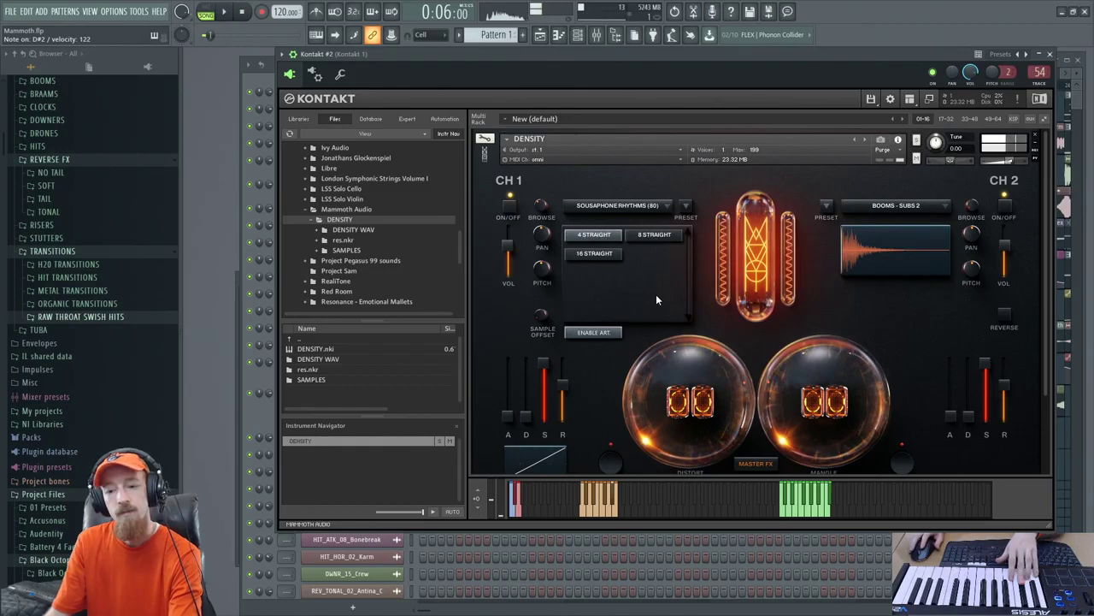
left_click(657, 207)
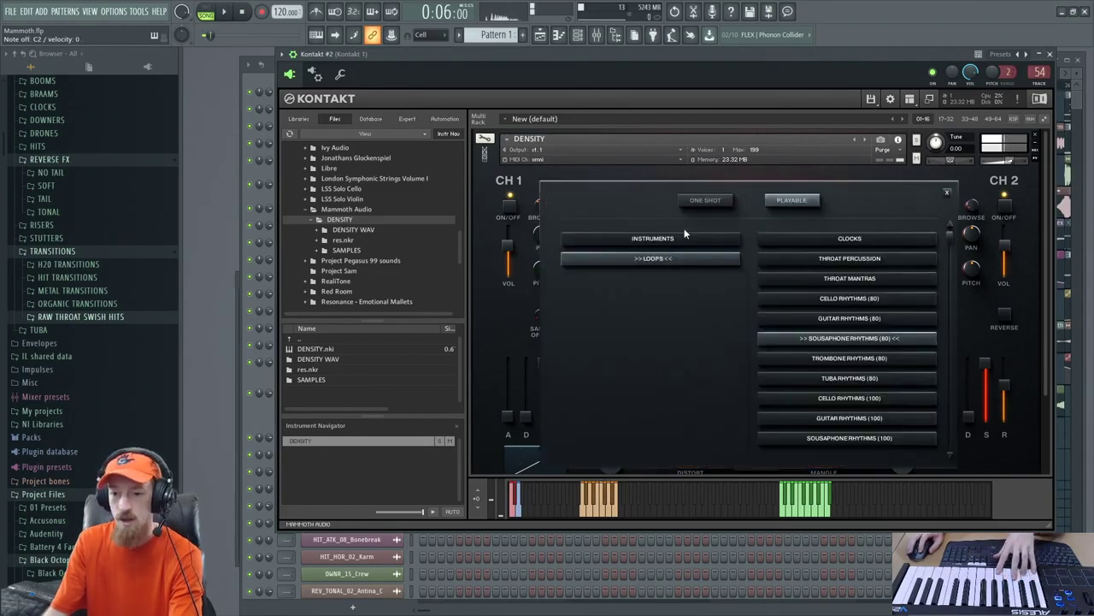
left_click(889, 382)
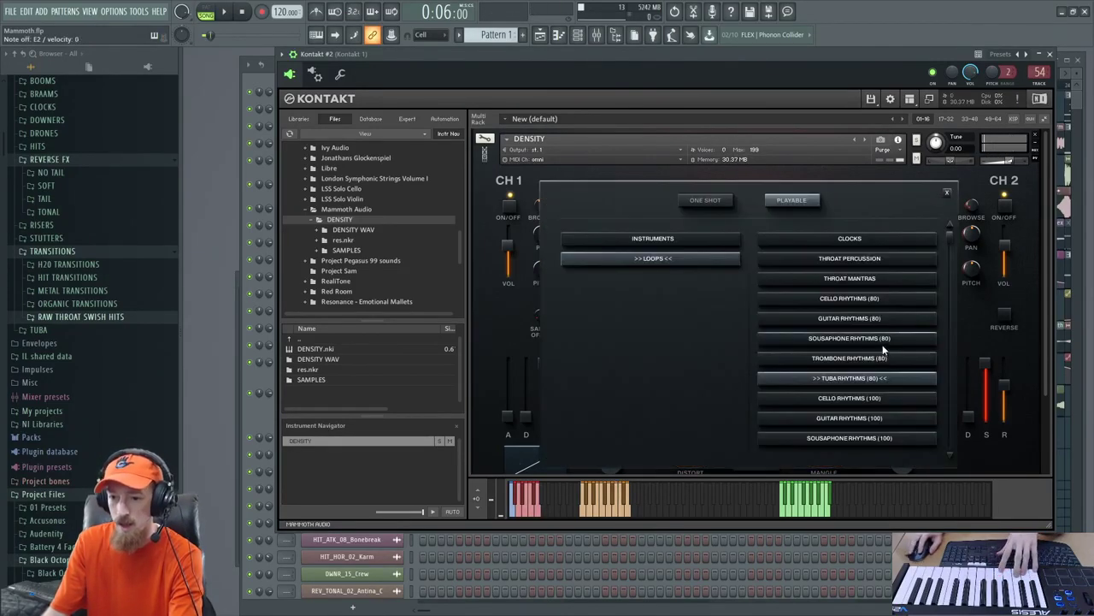
mouse_move(951, 242)
left_mouse_down()
mouse_move(939, 446)
mouse_move(938, 401)
left_mouse_up()
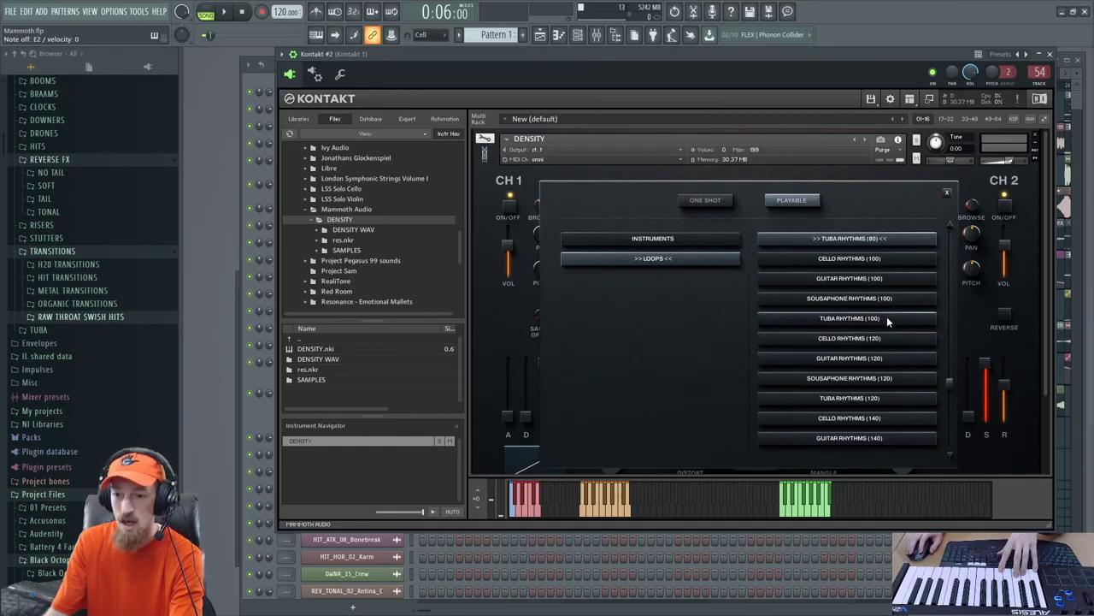
left_click(895, 340)
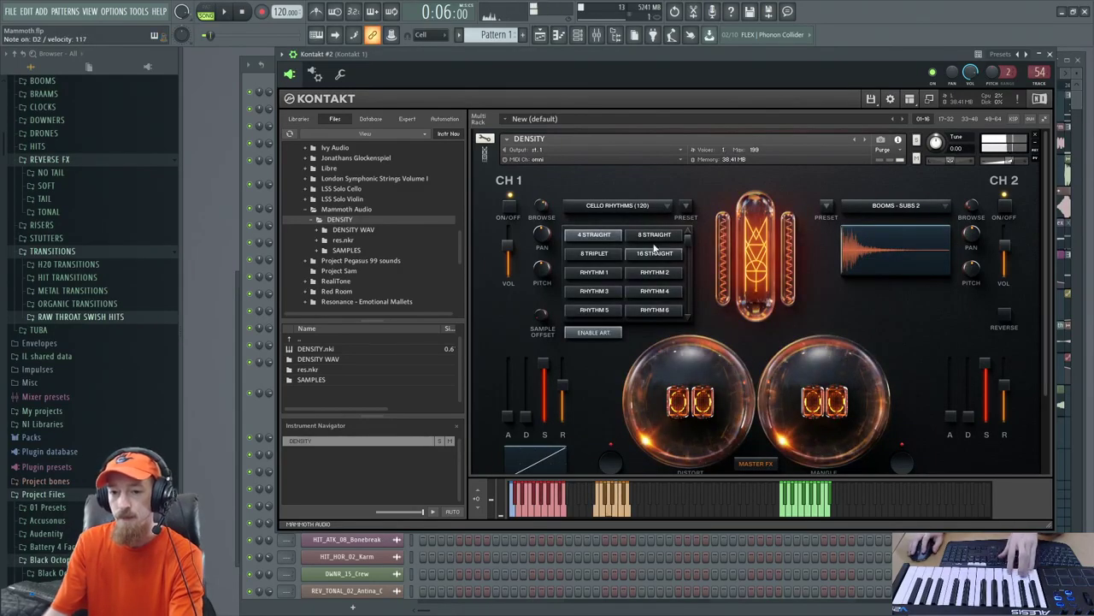
left_click(660, 209)
left_click(876, 401)
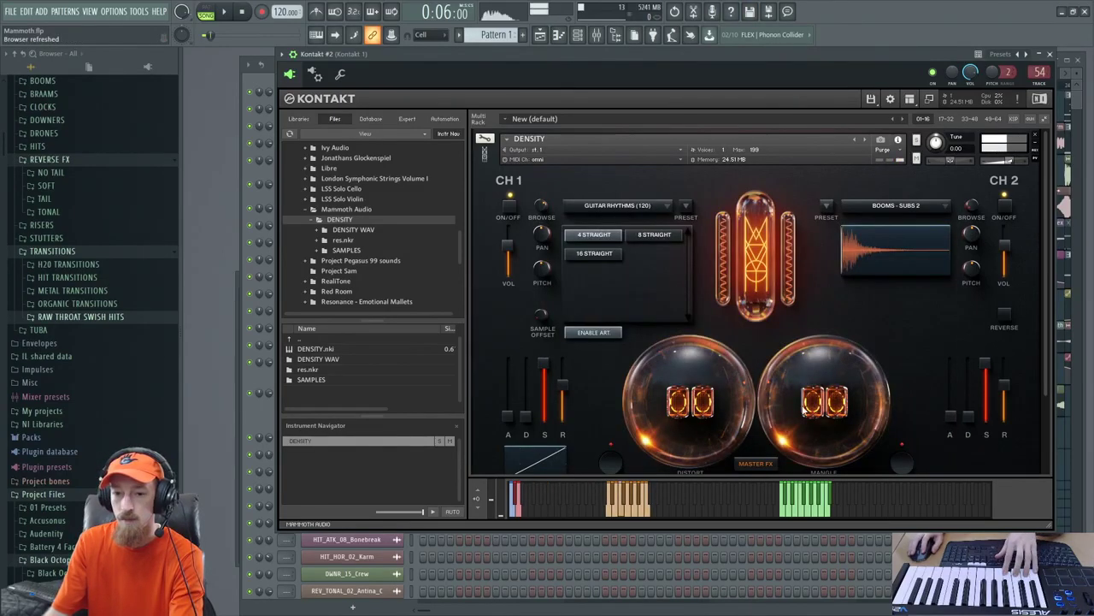
left_click(662, 209)
left_click(883, 400)
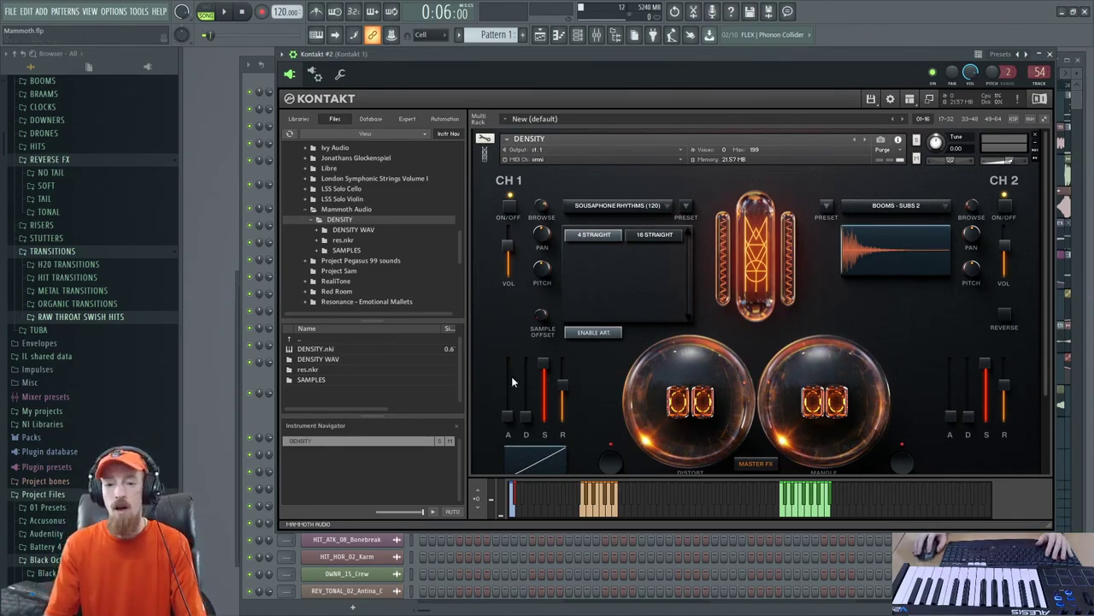
left_click(616, 205)
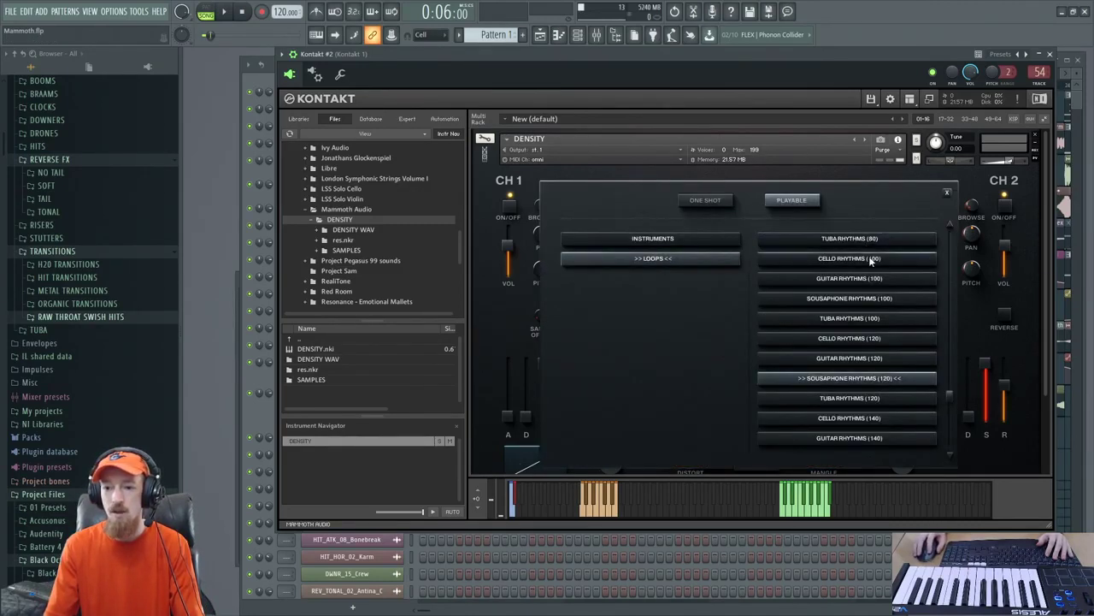
Switch channel 1's preset list to Playable > Instruments and load the Cello
left_click(651, 239)
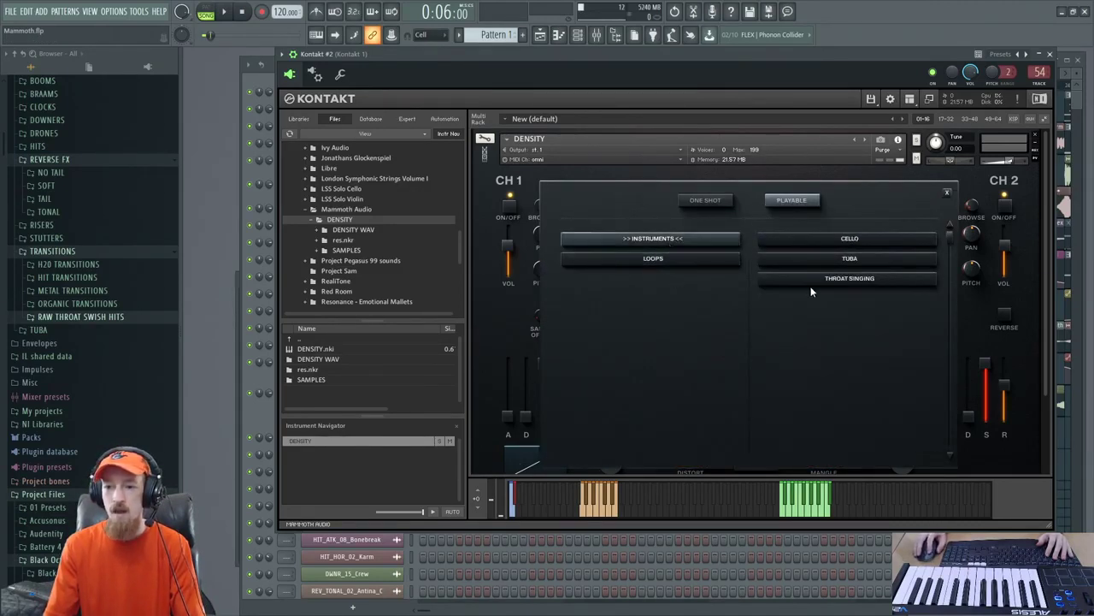
left_click(836, 242)
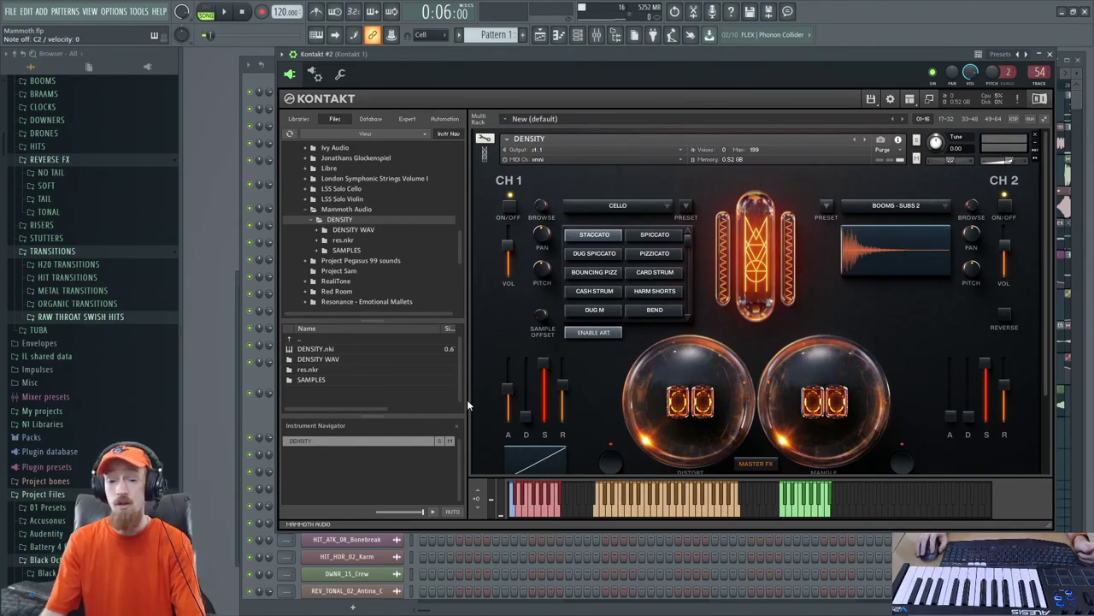
Lower the cello's channel 1 attack, then push the Mangle and Distort macros up while playing
left_click_drag(508, 395, 506, 436)
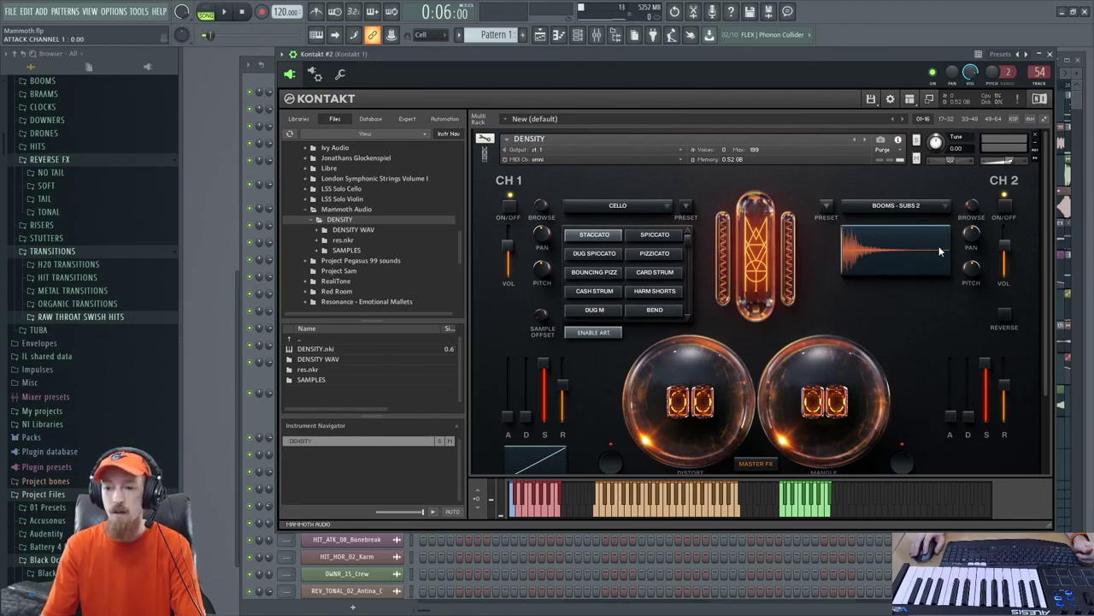
left_click_drag(1044, 315, 1048, 366)
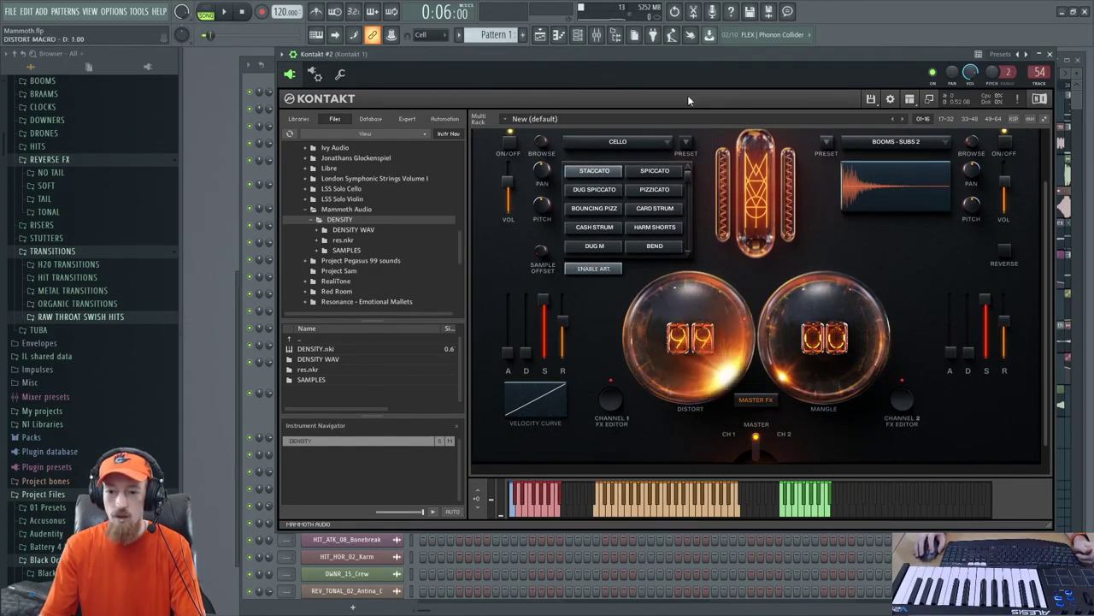
left_click_drag(831, 376, 828, 239)
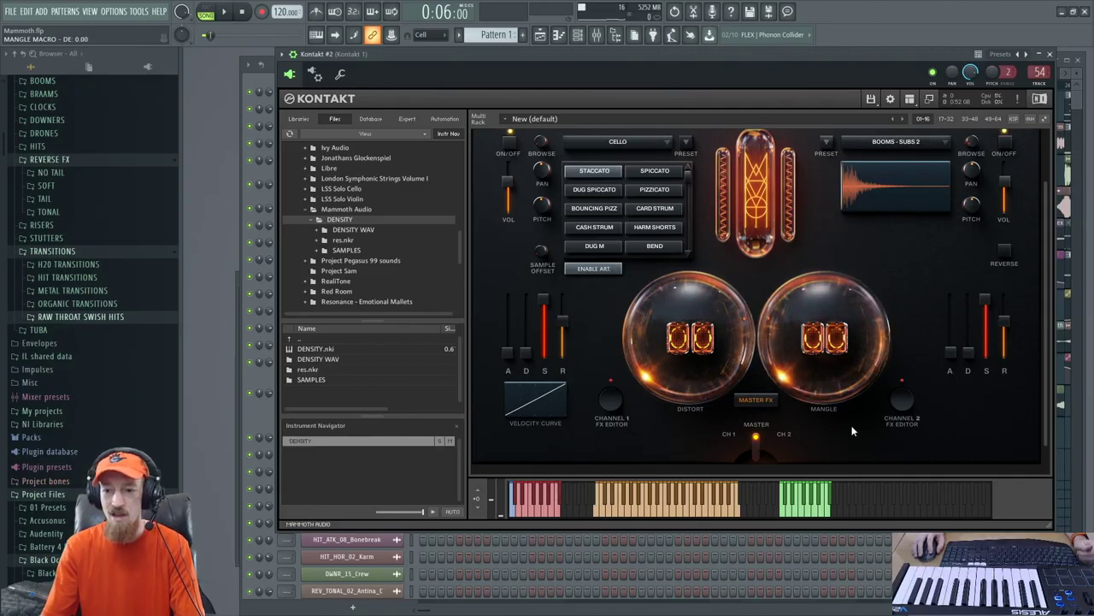
left_click_drag(825, 367, 837, 230)
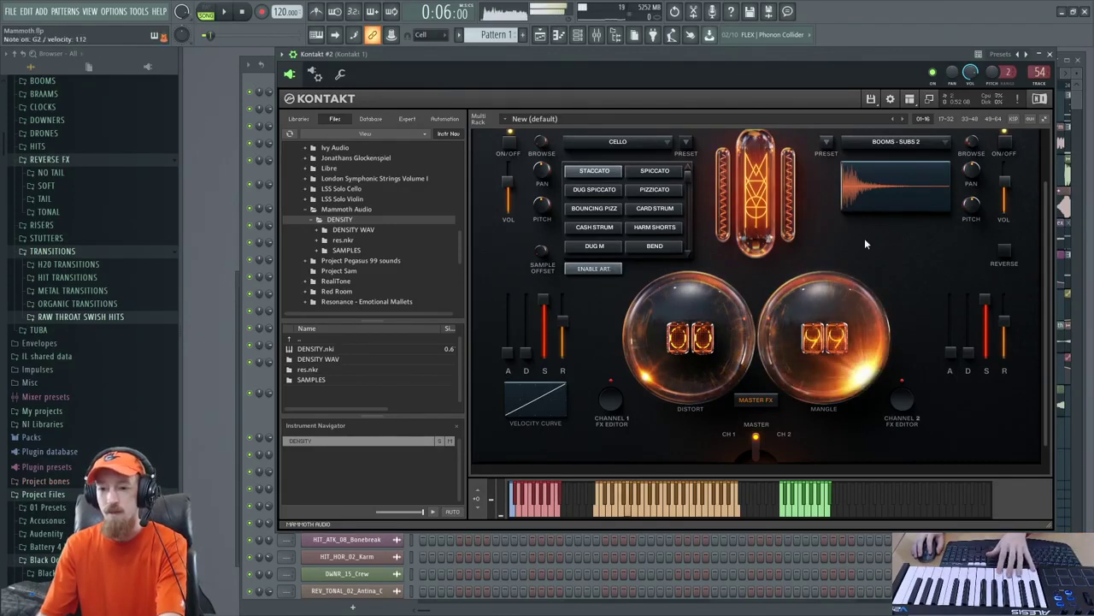
scroll(817, 372, "up", 3)
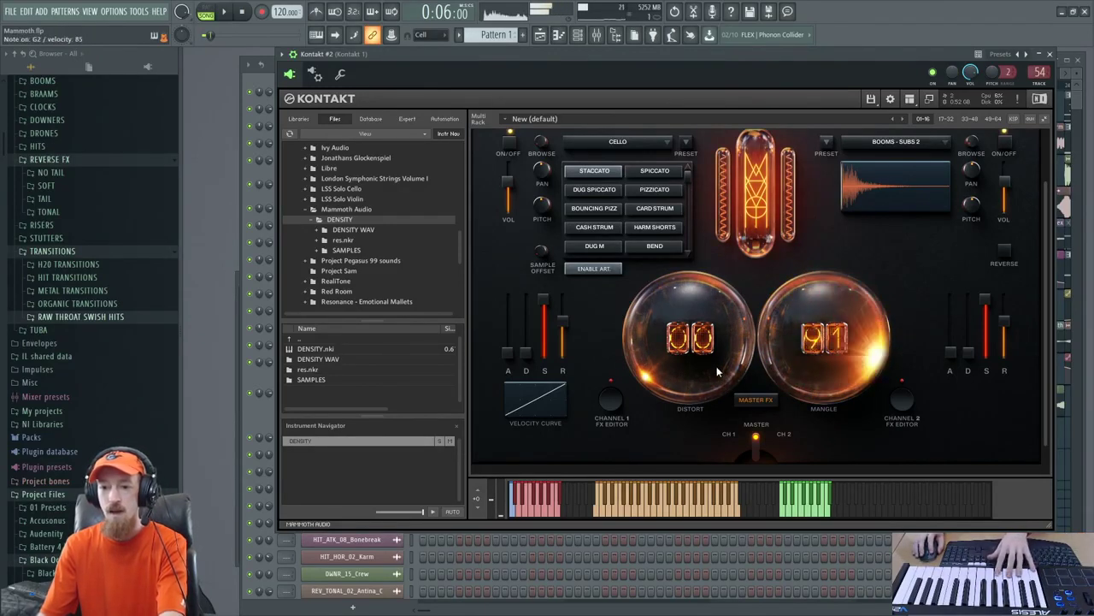
left_click_drag(690, 376, 694, 119)
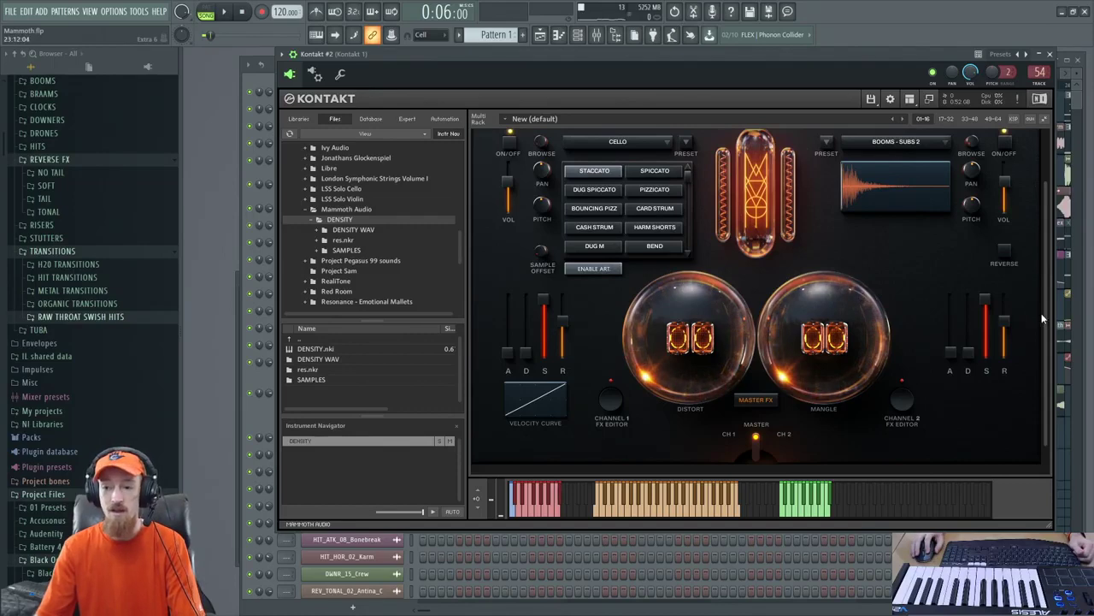
Close Kontakt, open the Playlist, select the String loops – Breath clip and play the song
scroll(1047, 316, "up", 2)
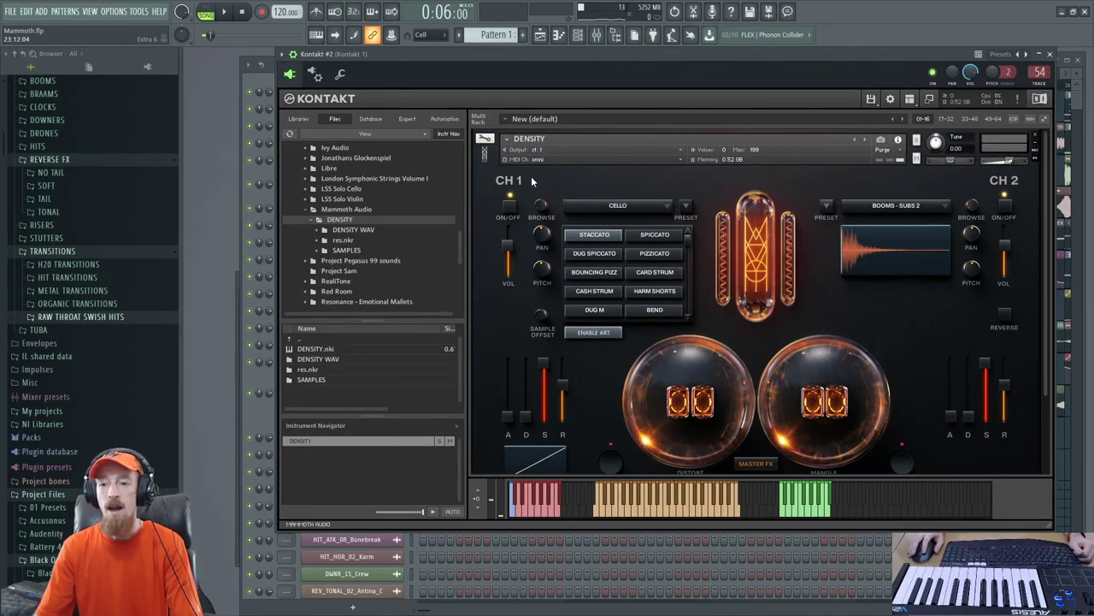
left_click(1053, 56)
key("F5")
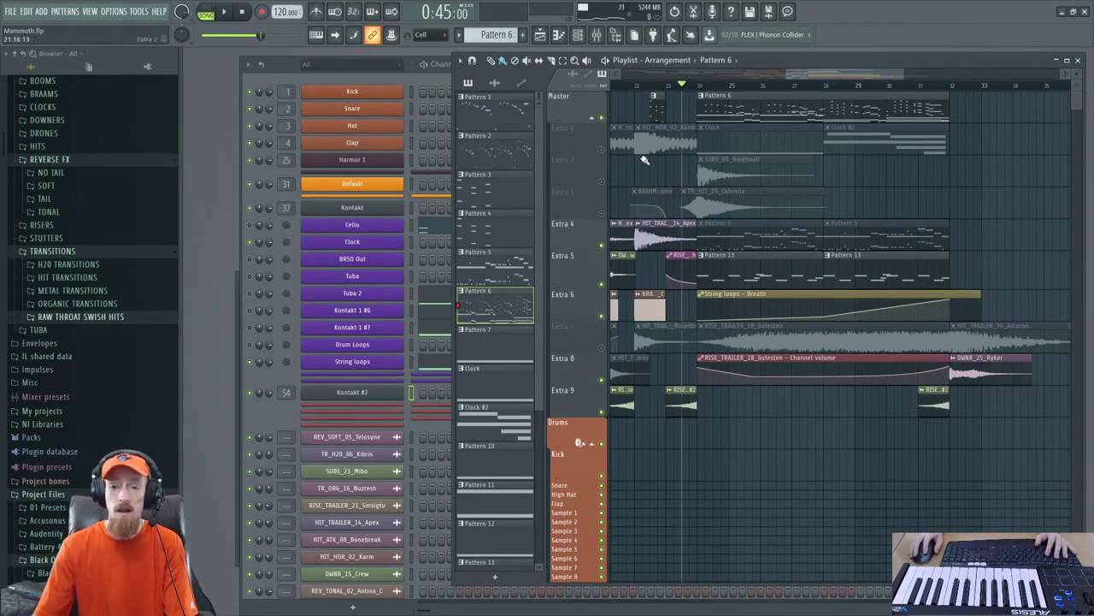
left_click(929, 322)
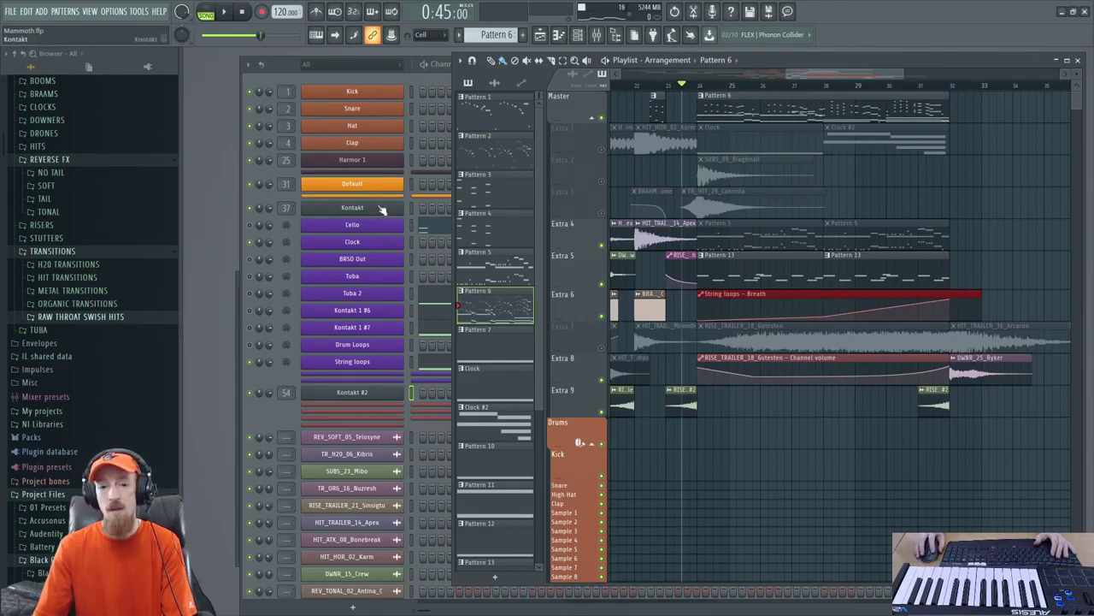
left_click_drag(836, 76, 794, 81)
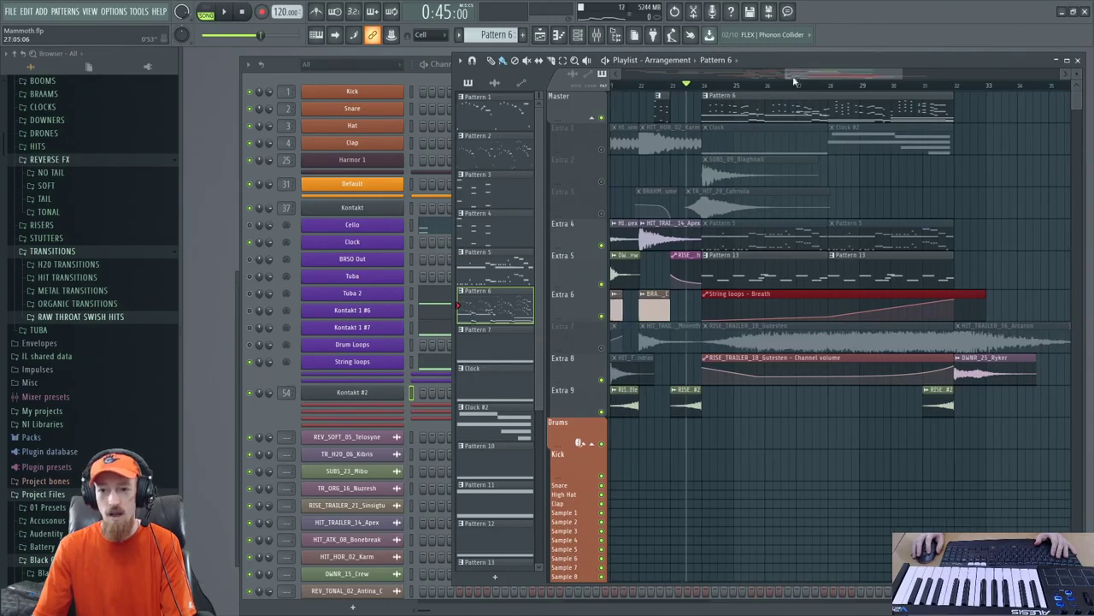
key("space")
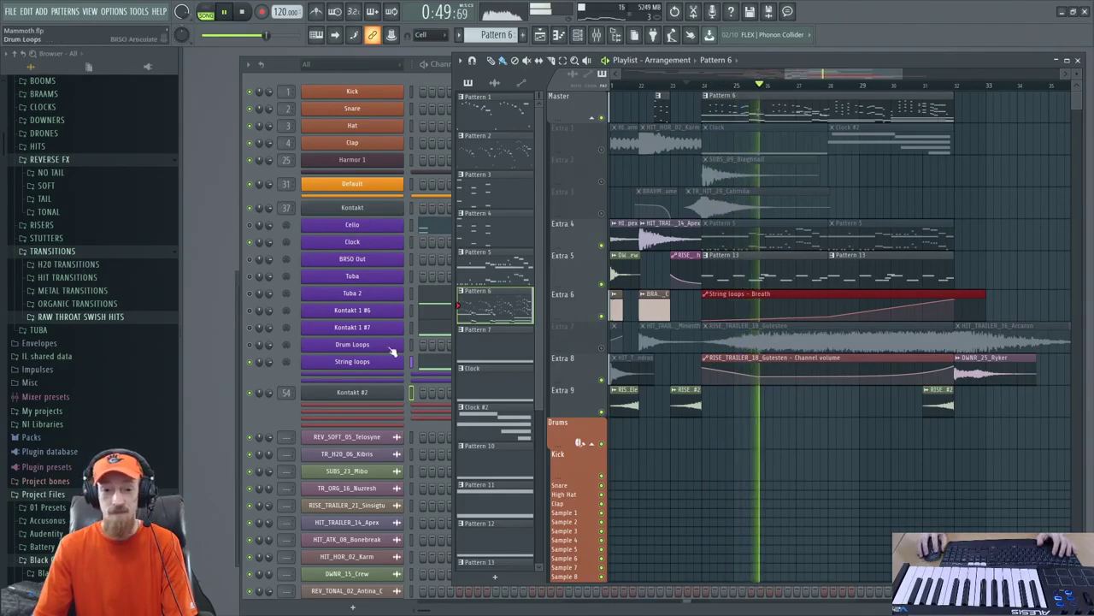
Check the main Kontakt rack, stop playback, and unmute the Extra 1, 2, 3 and 7 tracks
left_click(354, 206)
scroll(1012, 243, "down", 2)
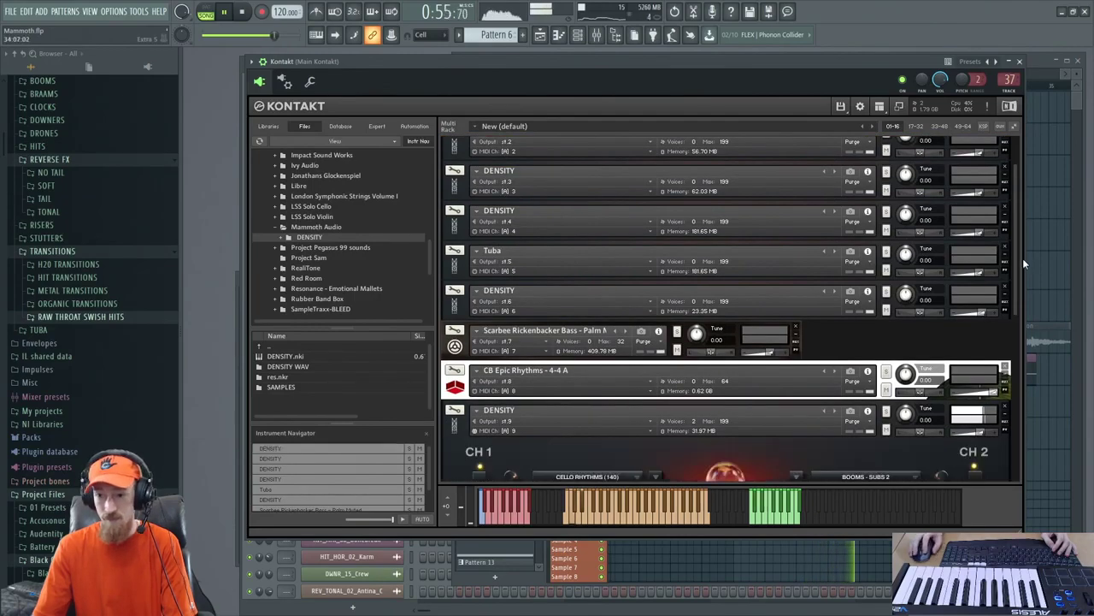
left_click_drag(1015, 276, 995, 418)
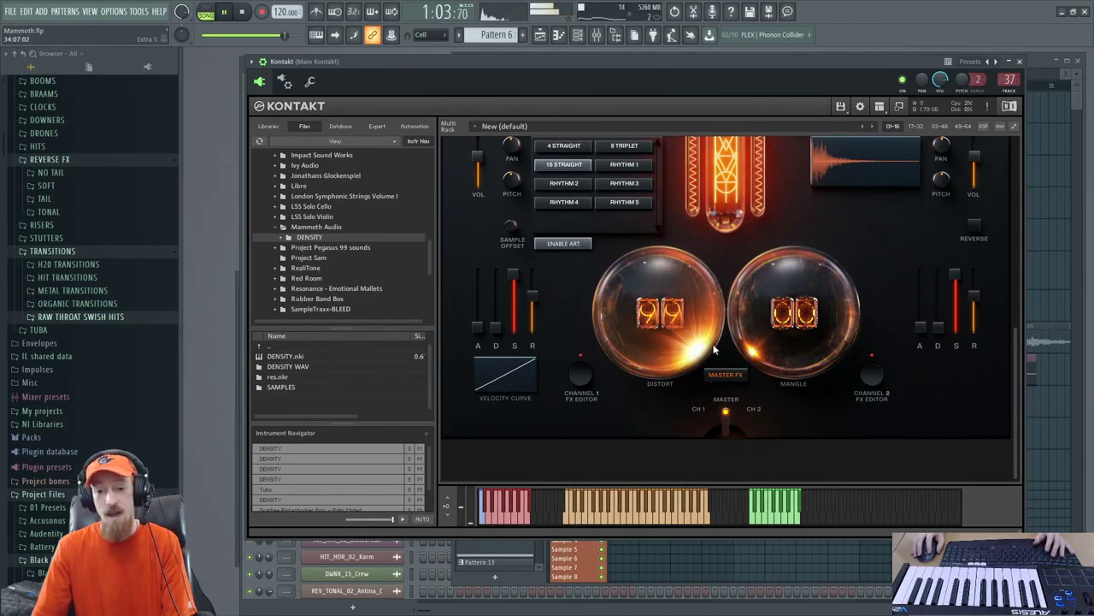
key("space")
mouse_move(1011, 361)
left_mouse_down()
mouse_move(1022, 342)
mouse_move(1016, 286)
left_mouse_up()
left_click(1069, 86)
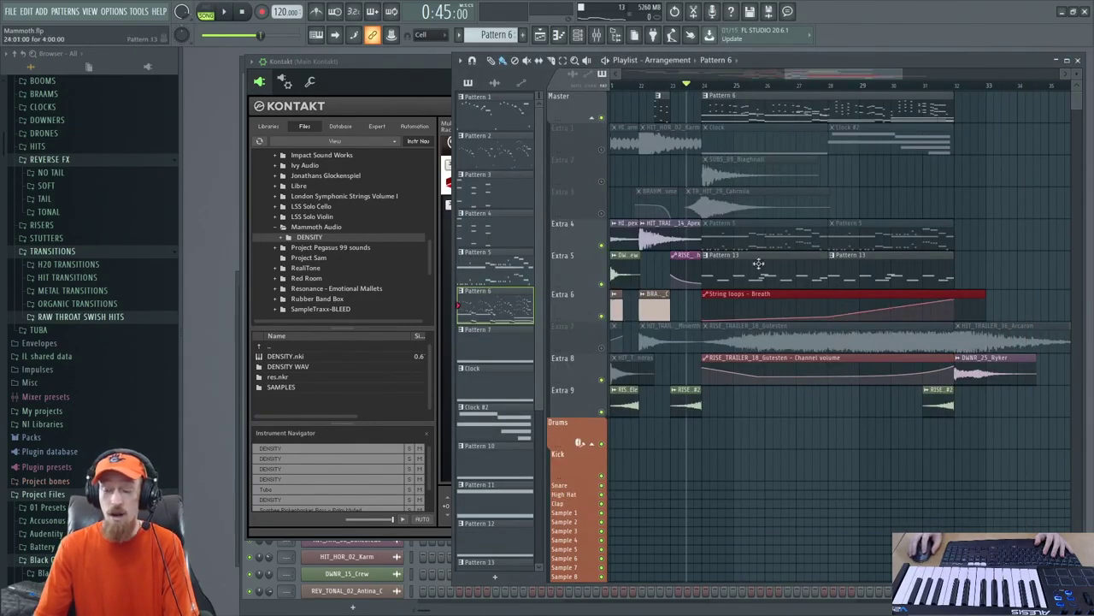
right_click(601, 283)
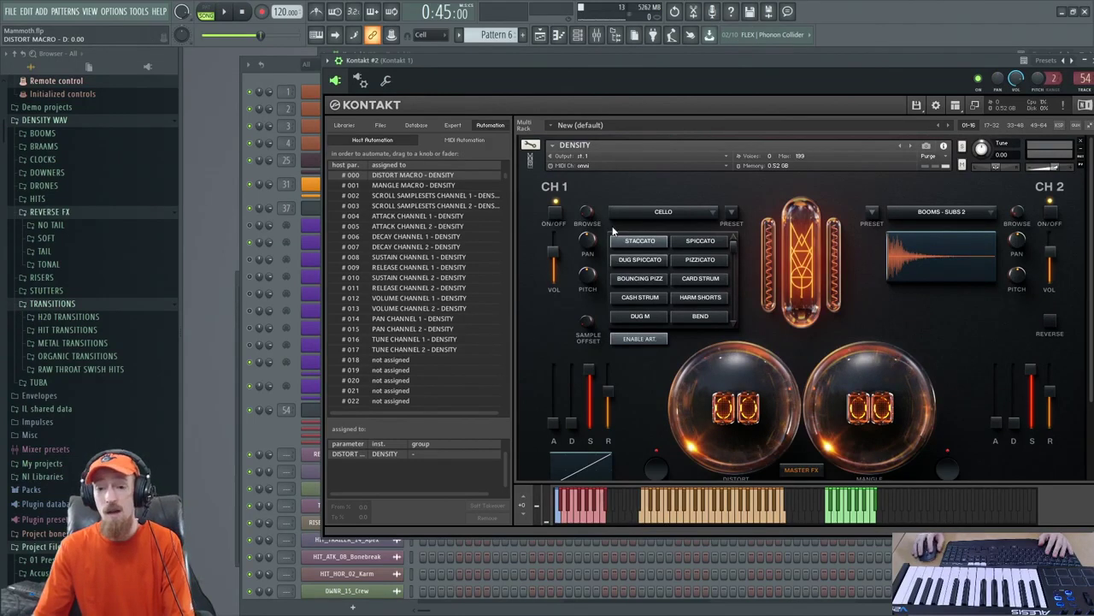
Set Density's MIDI input to port A channel 1 and set BRSO Articulate's Breath to 90
left_click(593, 163)
mouse_move(617, 185)
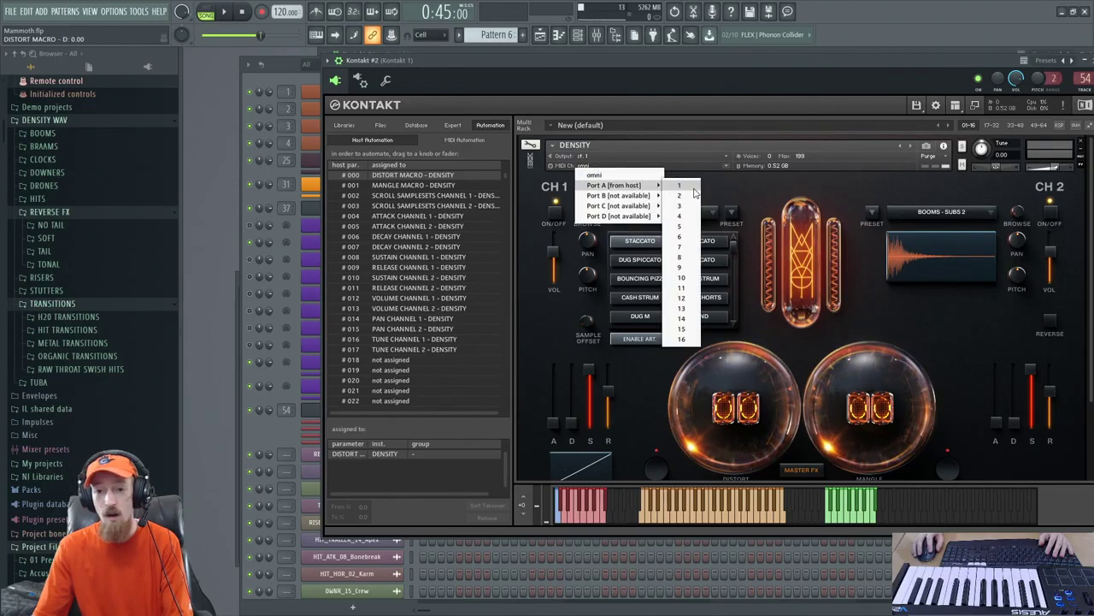
left_click(684, 186)
left_click(309, 428)
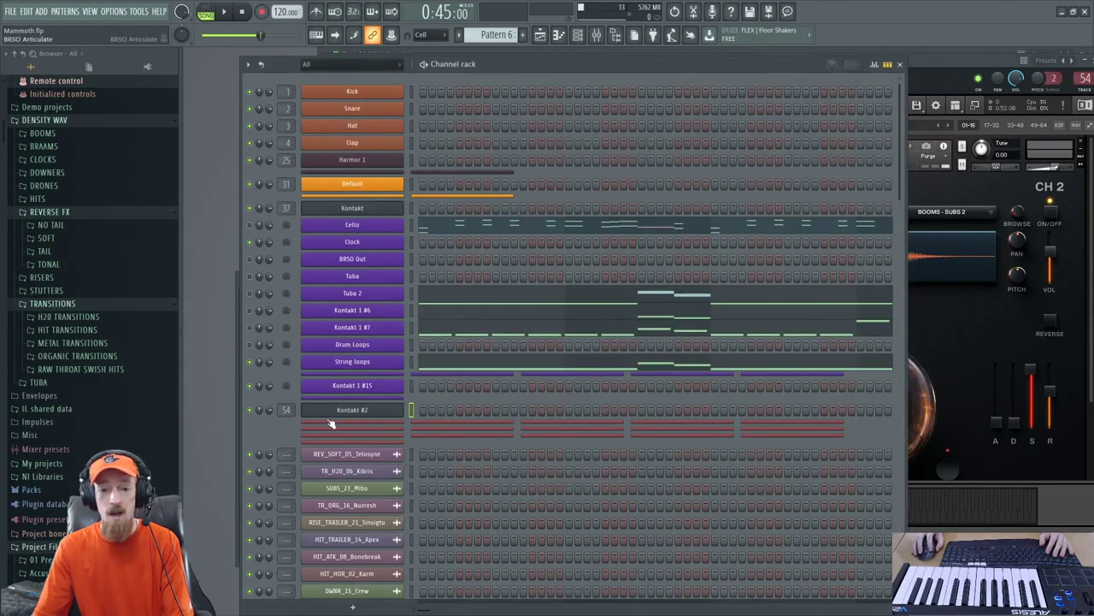
left_click(370, 432)
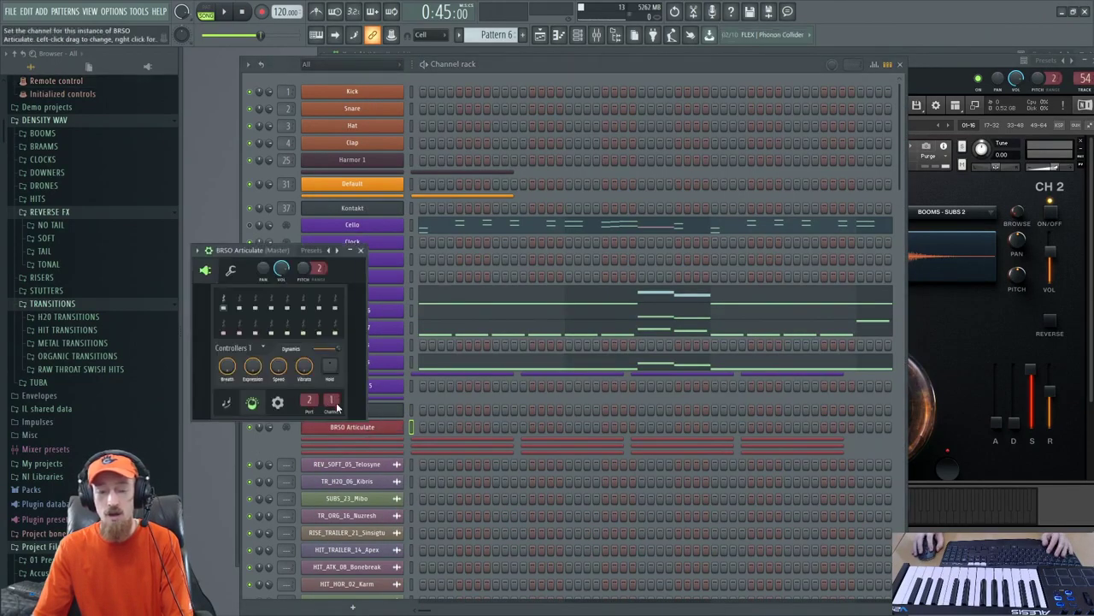
left_click_drag(243, 248, 240, 229)
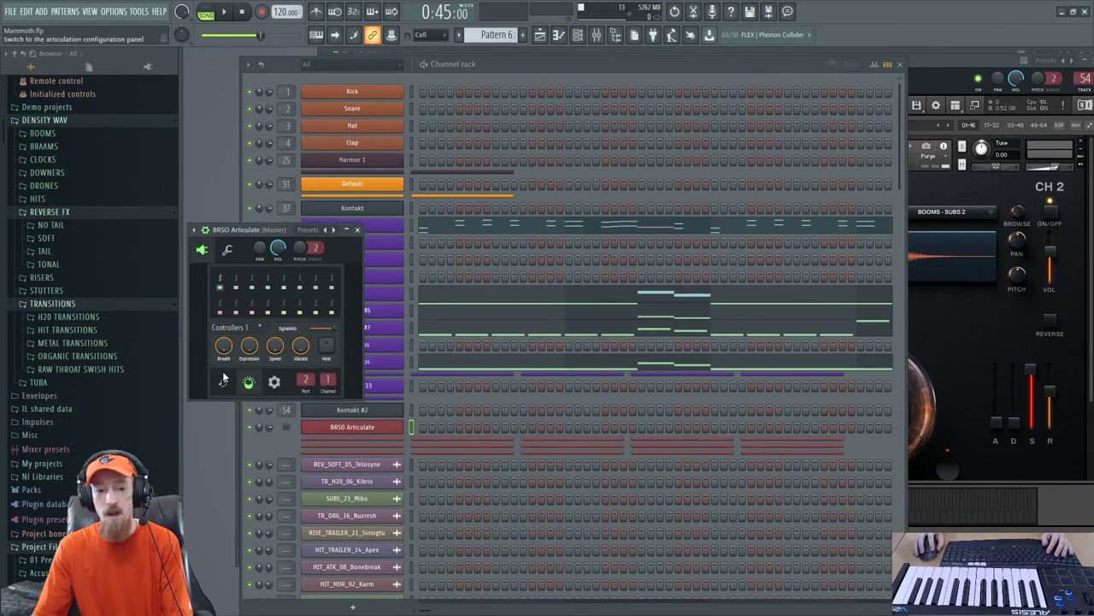
left_click_drag(227, 351, 226, 376)
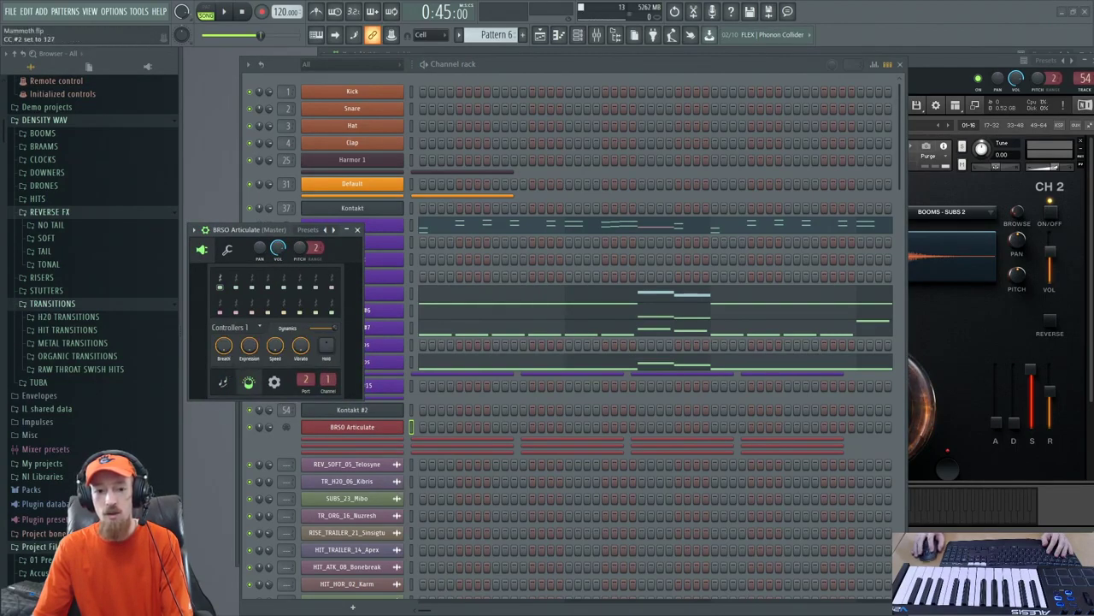
MIDI-learn Density's Distort macro to the BRSO Articulate Breath controller
left_click(929, 353)
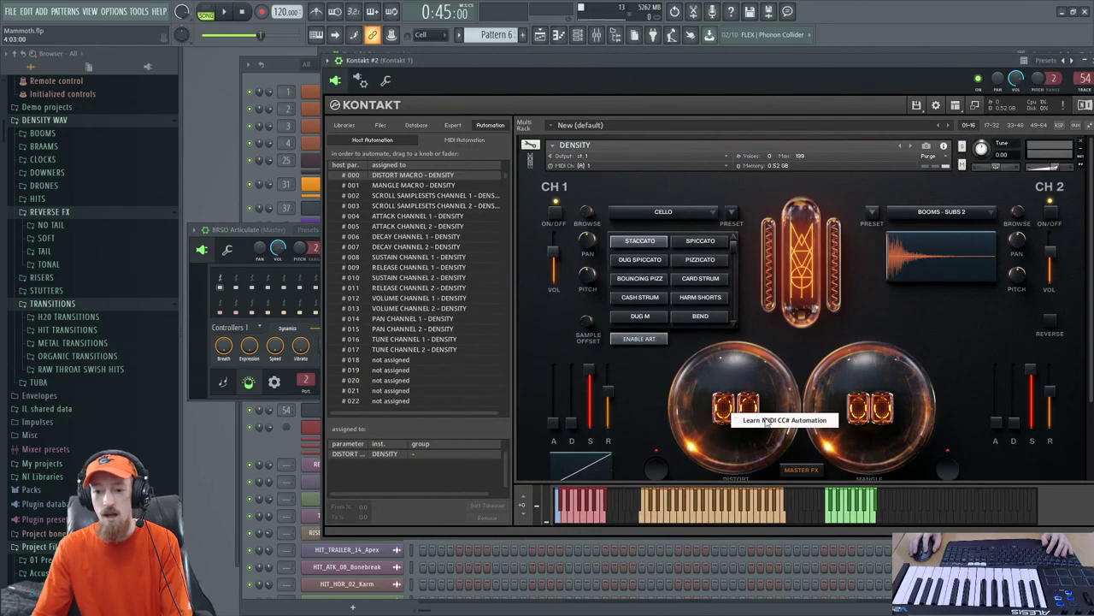
right_click(721, 395)
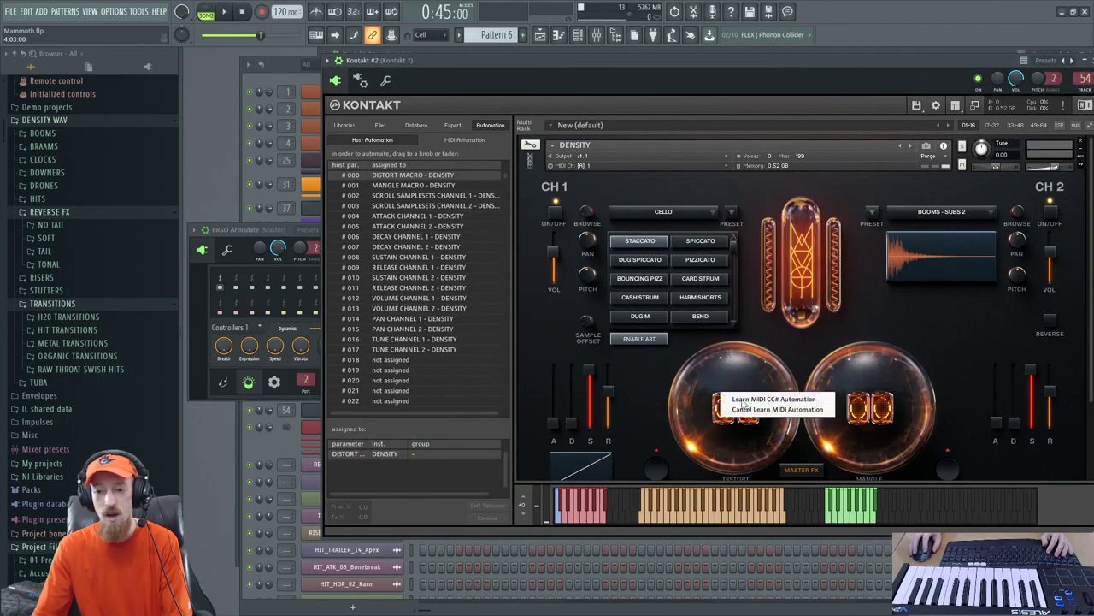
left_click(774, 398)
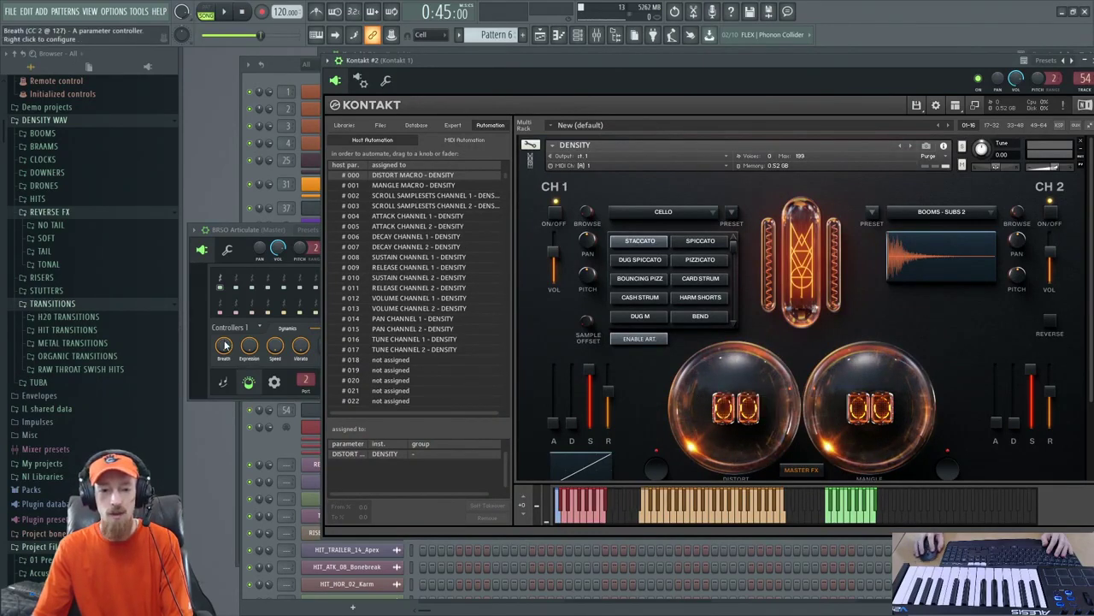
left_click_drag(223, 345, 223, 376)
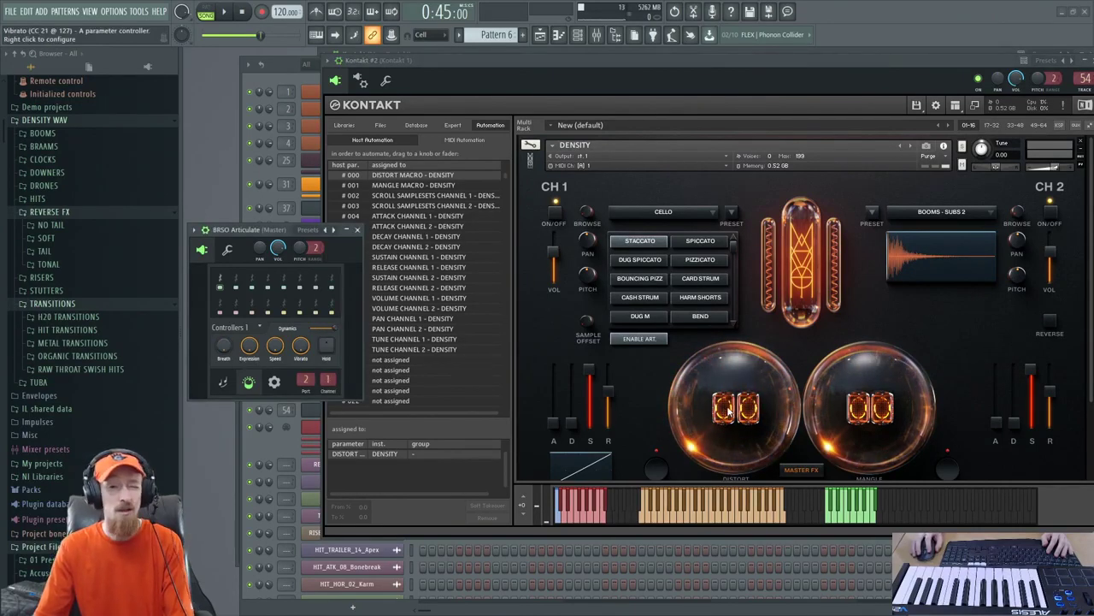
Bring Kontakt forward to check Density's Distort automation assignment
left_click(479, 128)
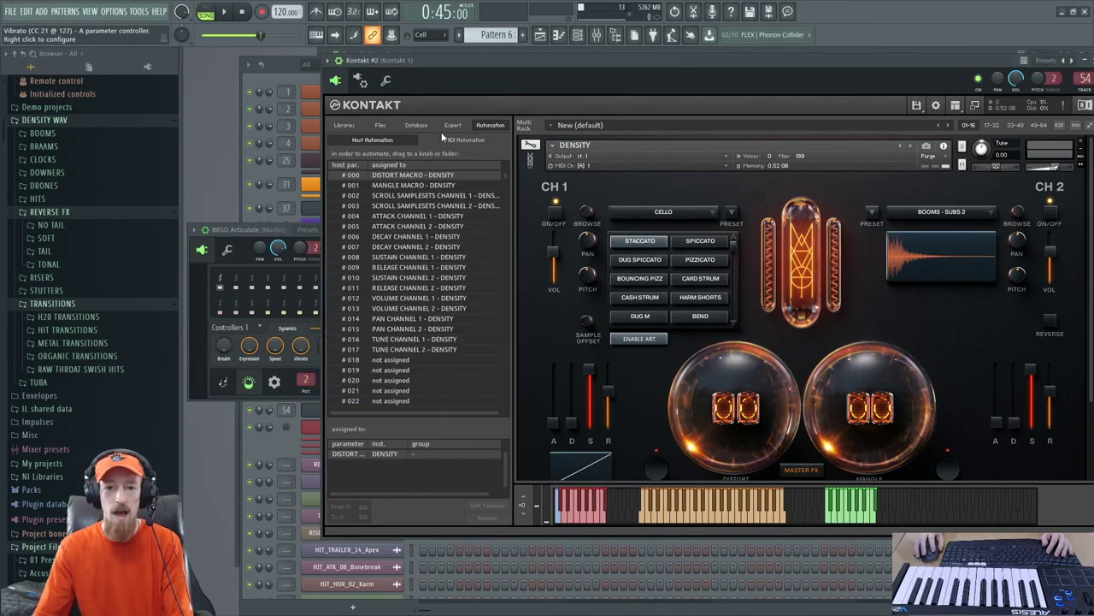